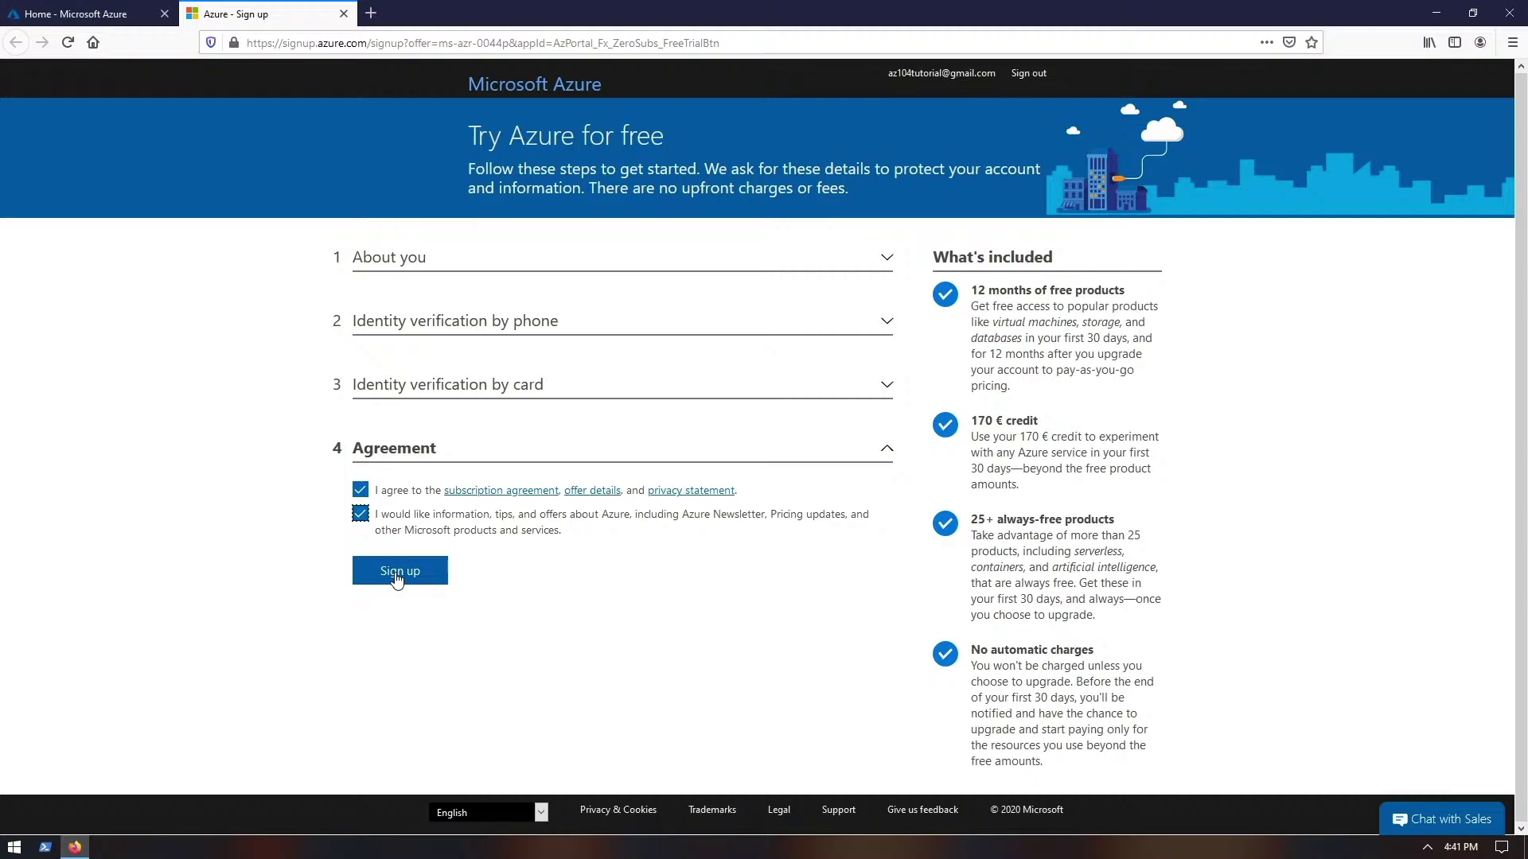
- Submit the free-trial sign-up and return to the portal home page
{"action": "left_click", "coordinate": [400, 573]}
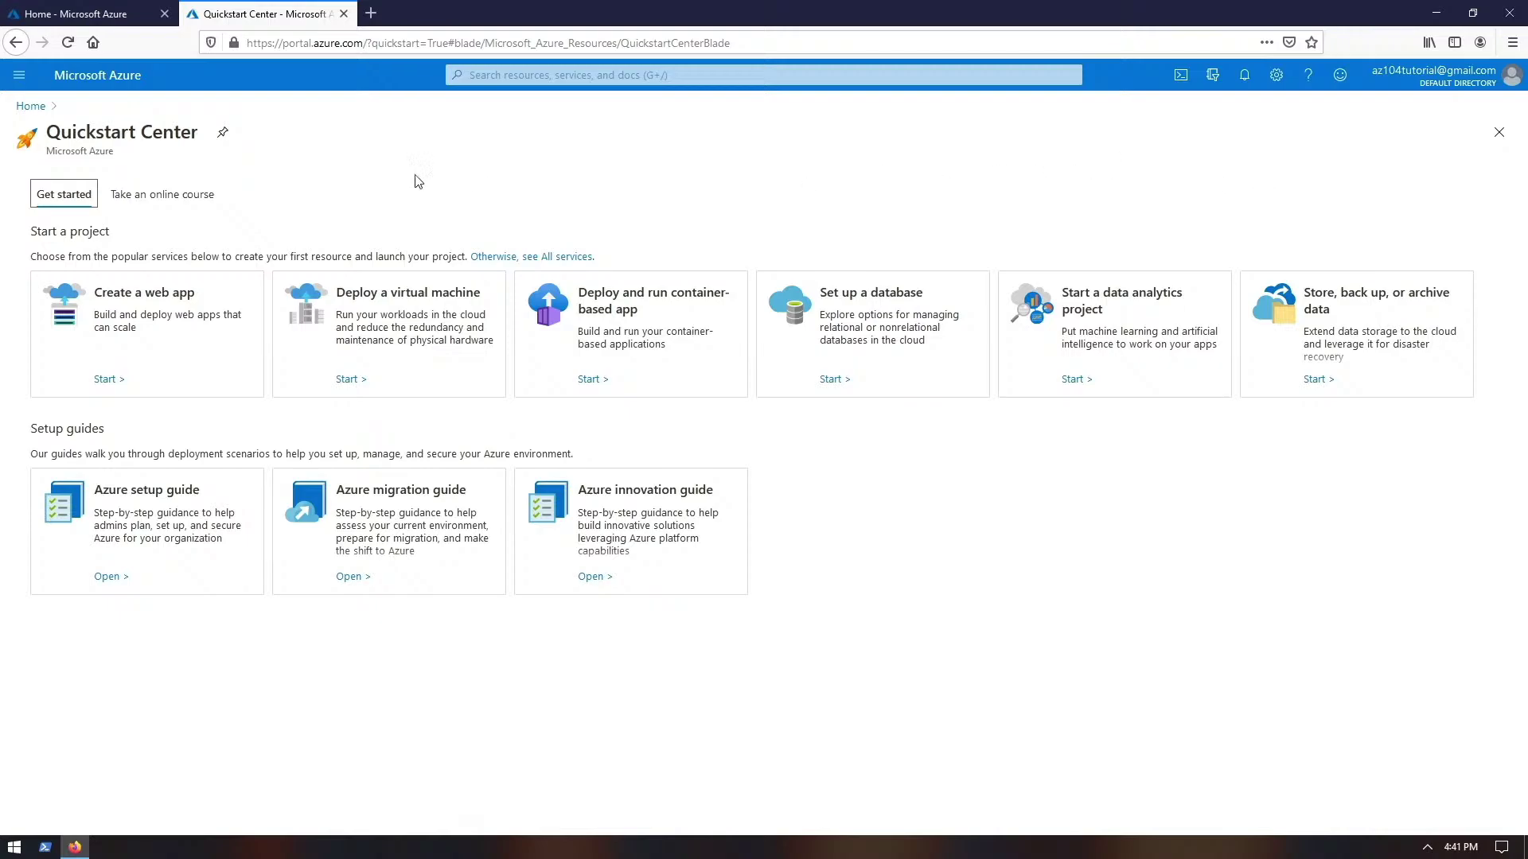
{"action": "left_click", "coordinate": [29, 106]}
{"action": "left_click", "coordinate": [19, 75]}
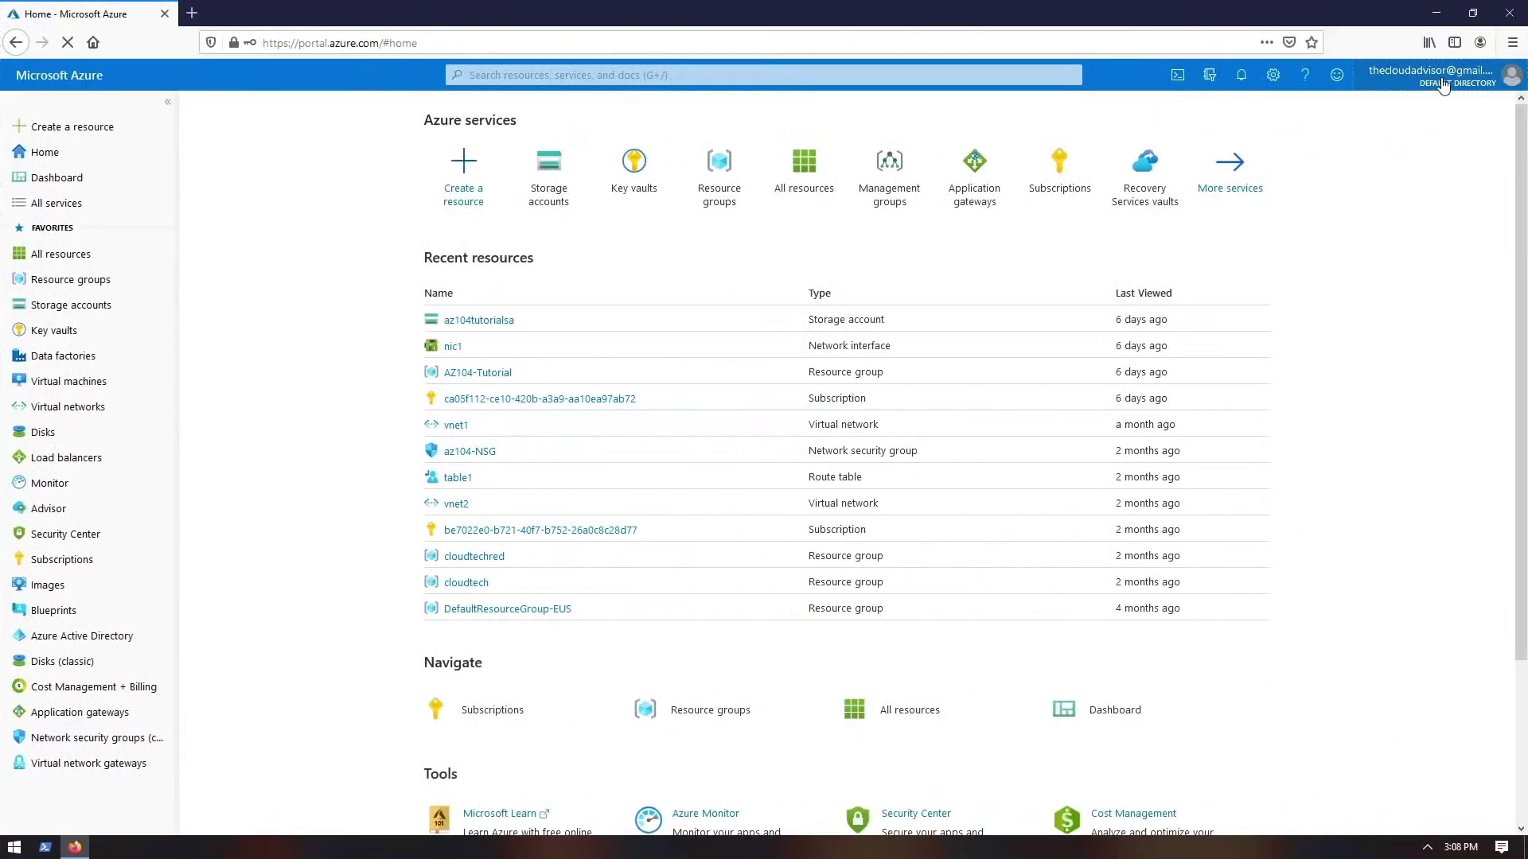
- Review My contact information from the account menu, then open View my bill
{"action": "left_click", "coordinate": [1440, 77]}
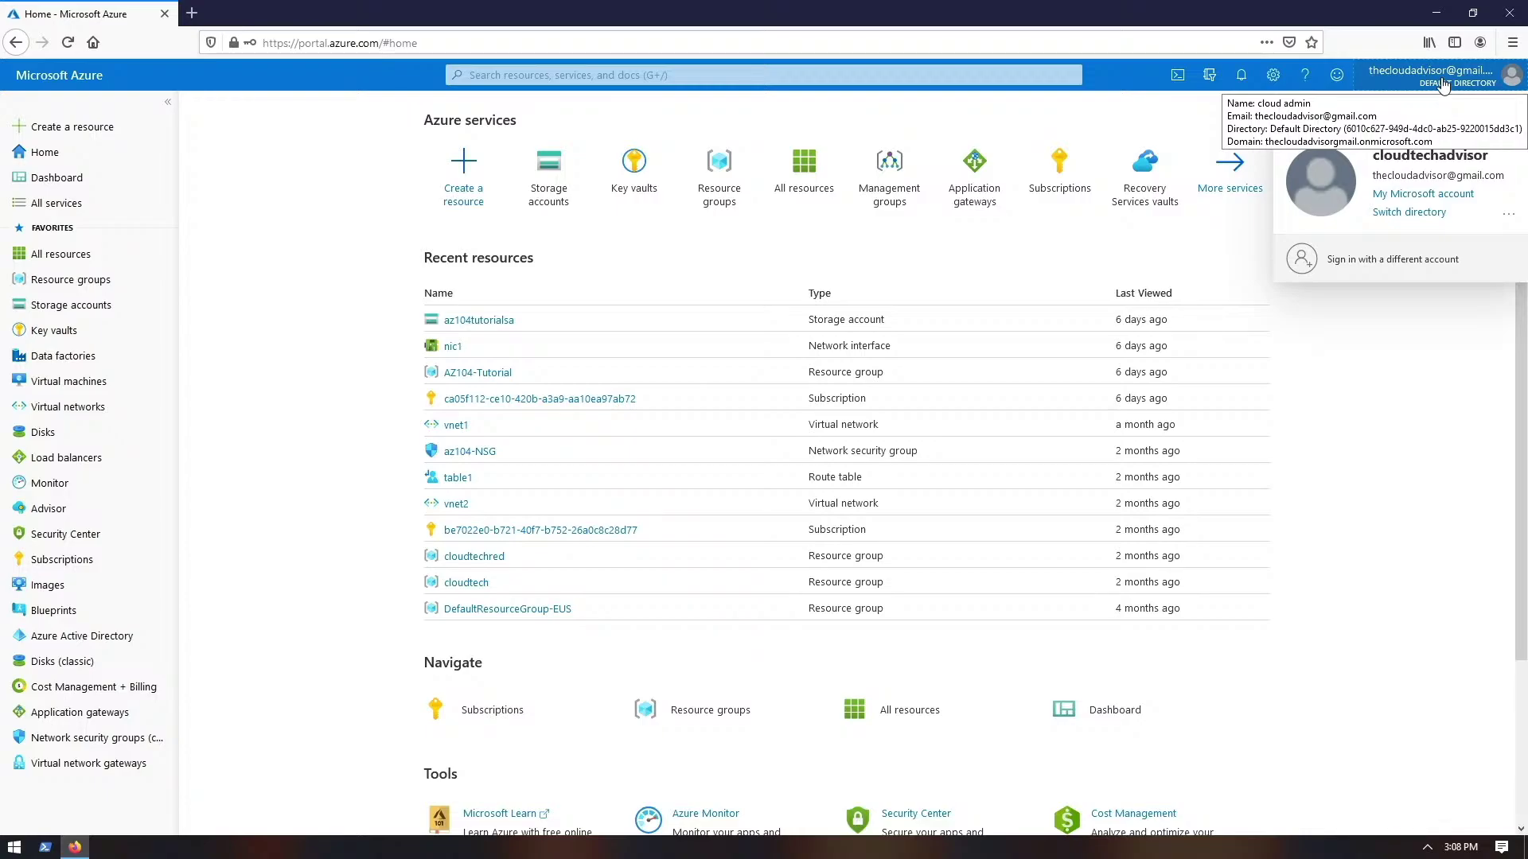
{"action": "left_click", "coordinate": [1508, 215]}
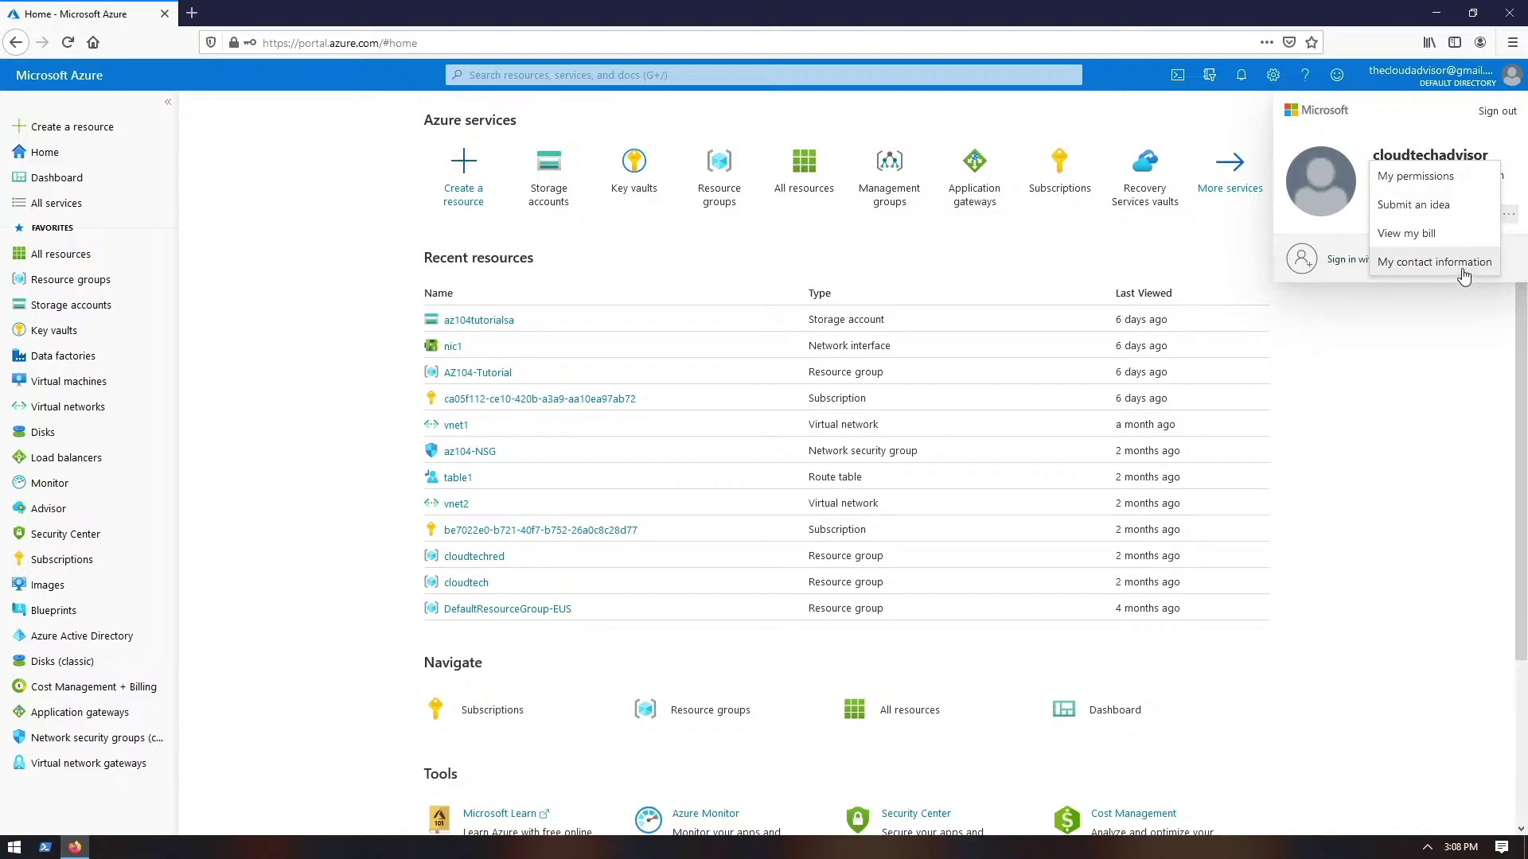
{"action": "left_click", "coordinate": [1462, 273]}
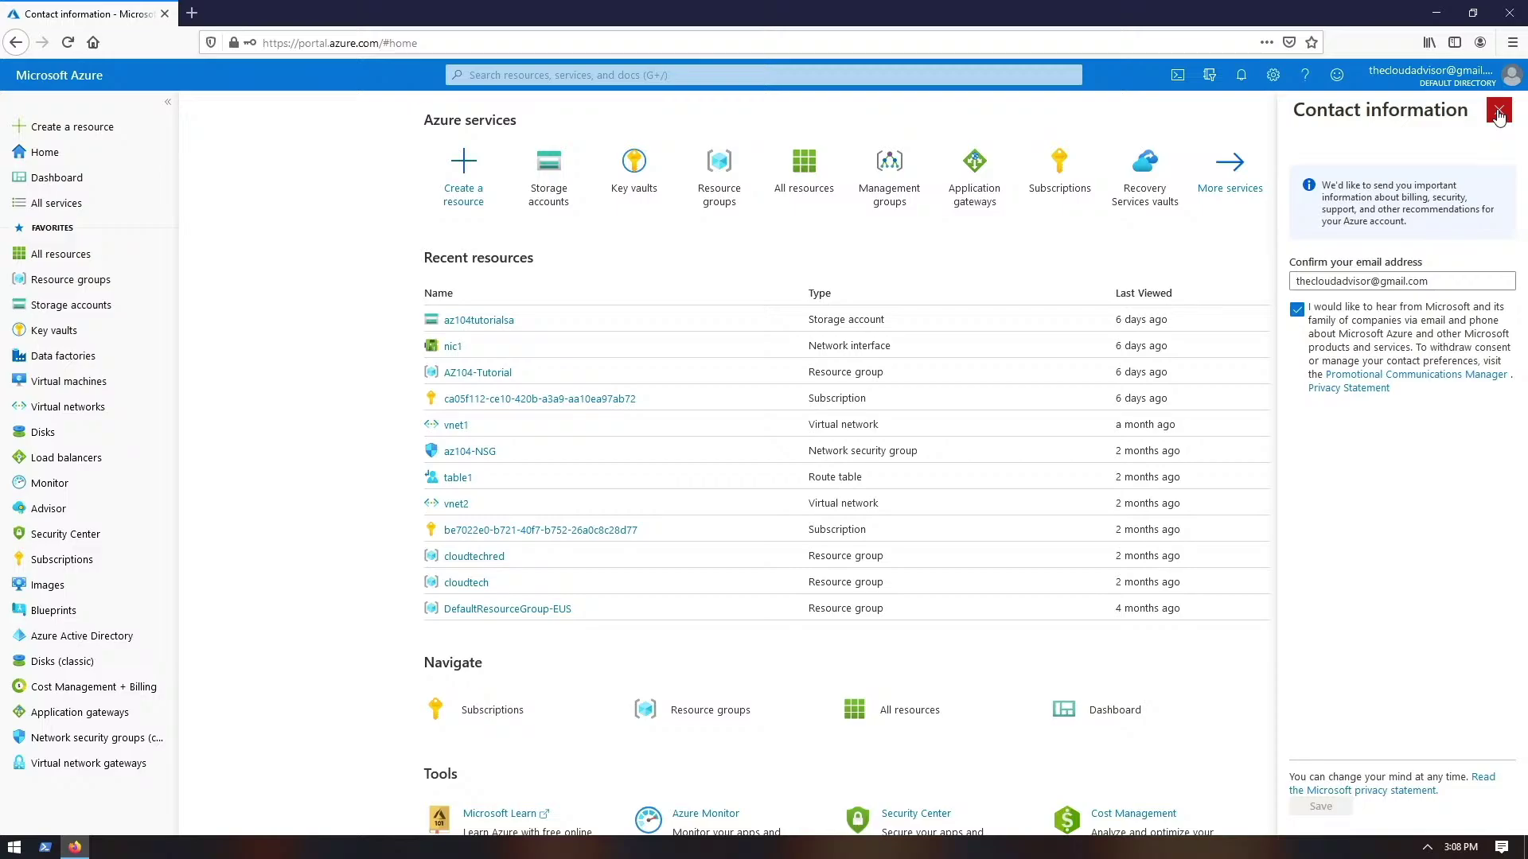
{"action": "left_click", "coordinate": [1499, 113]}
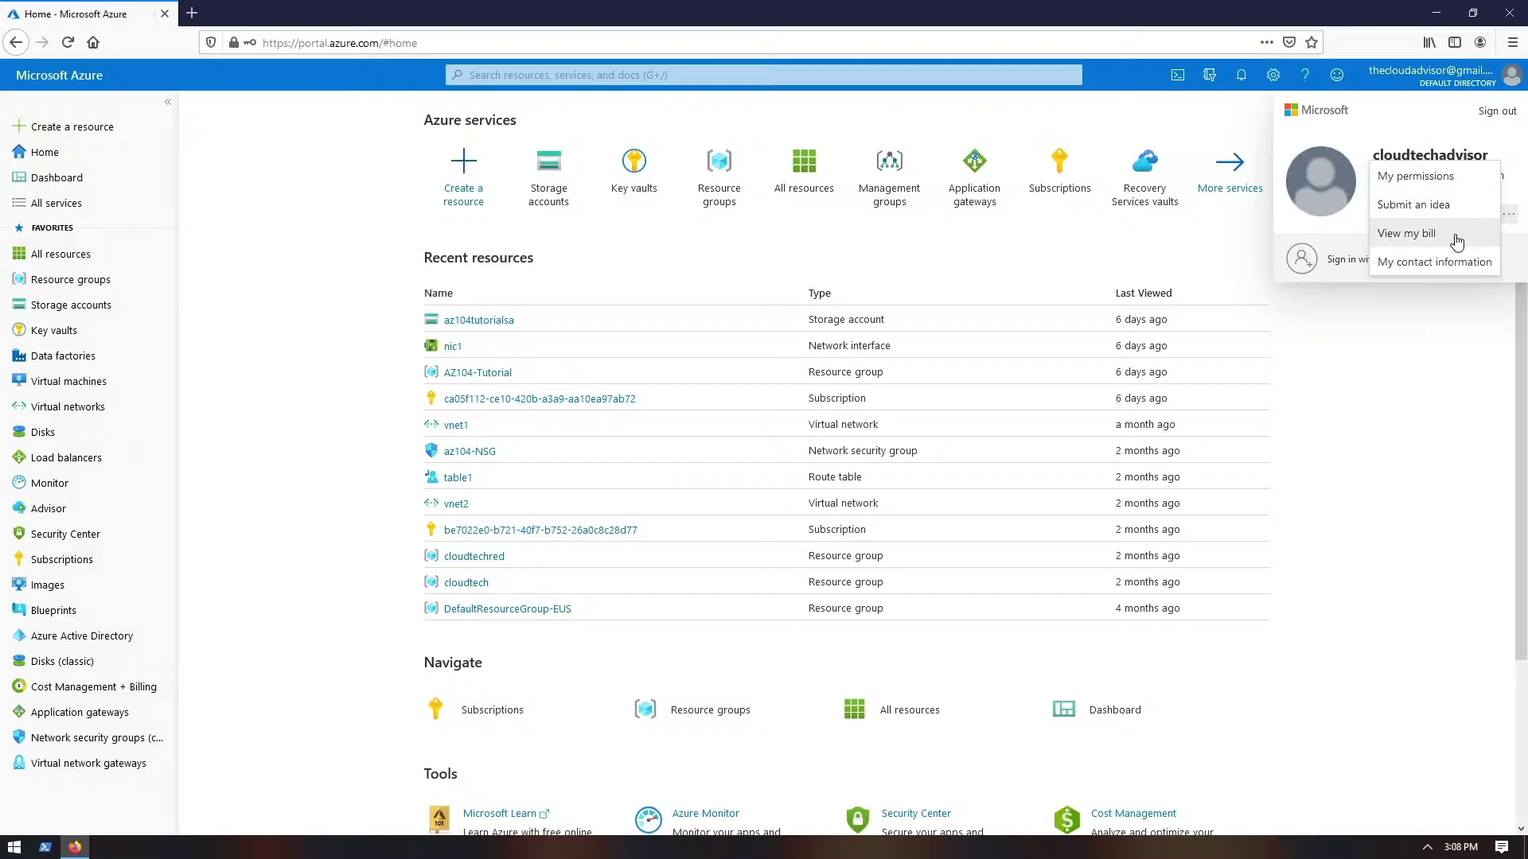
{"action": "left_click", "coordinate": [1453, 237]}
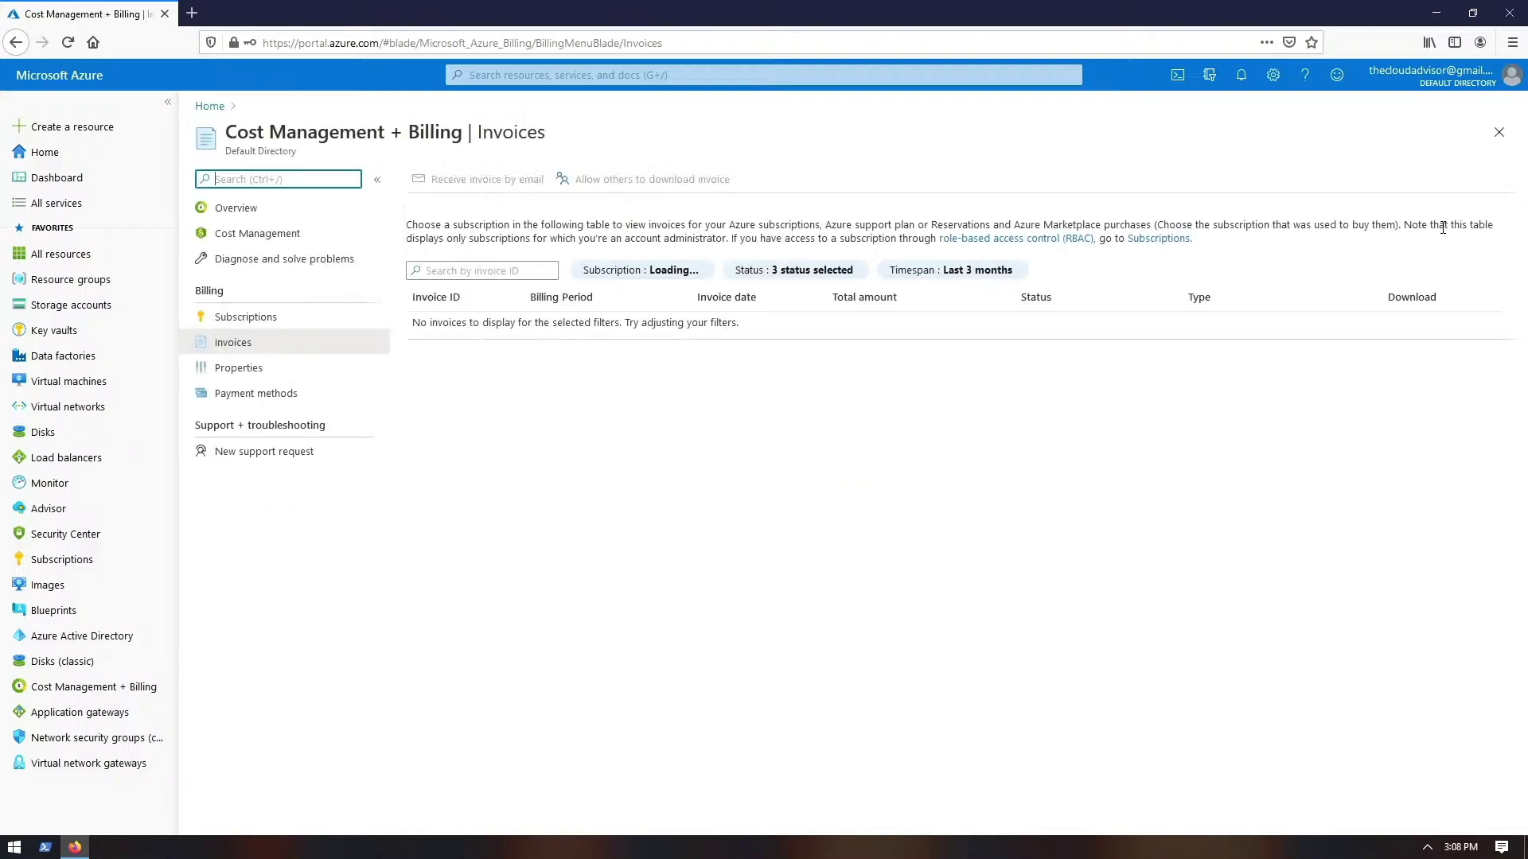
- Check My permissions for the CloudTechAdvisor_s subscription via the account menu overflow
{"action": "left_click", "coordinate": [1510, 78]}
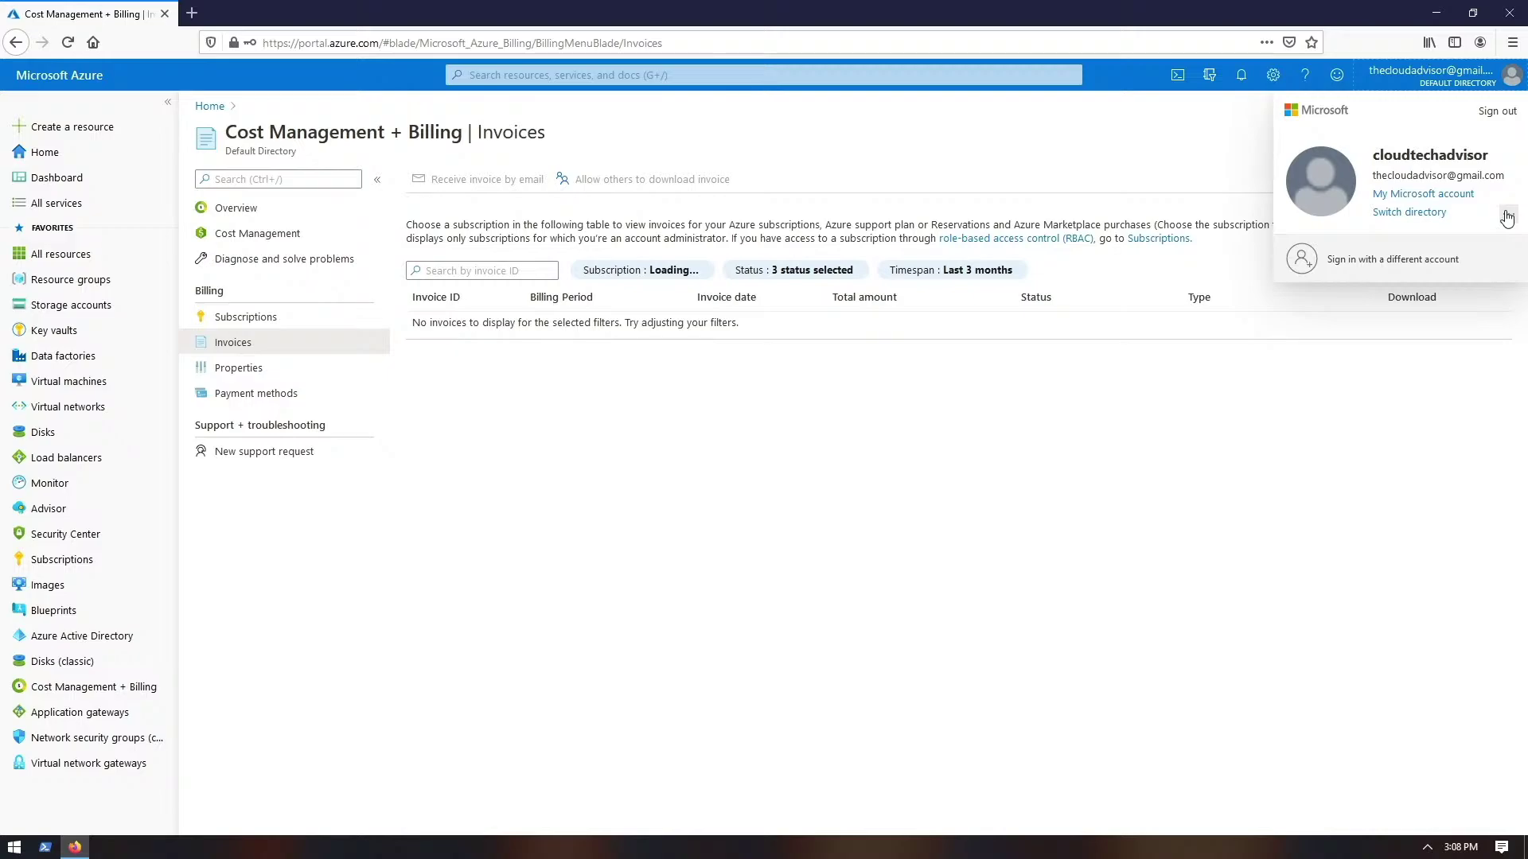
{"action": "left_click", "coordinate": [1507, 215]}
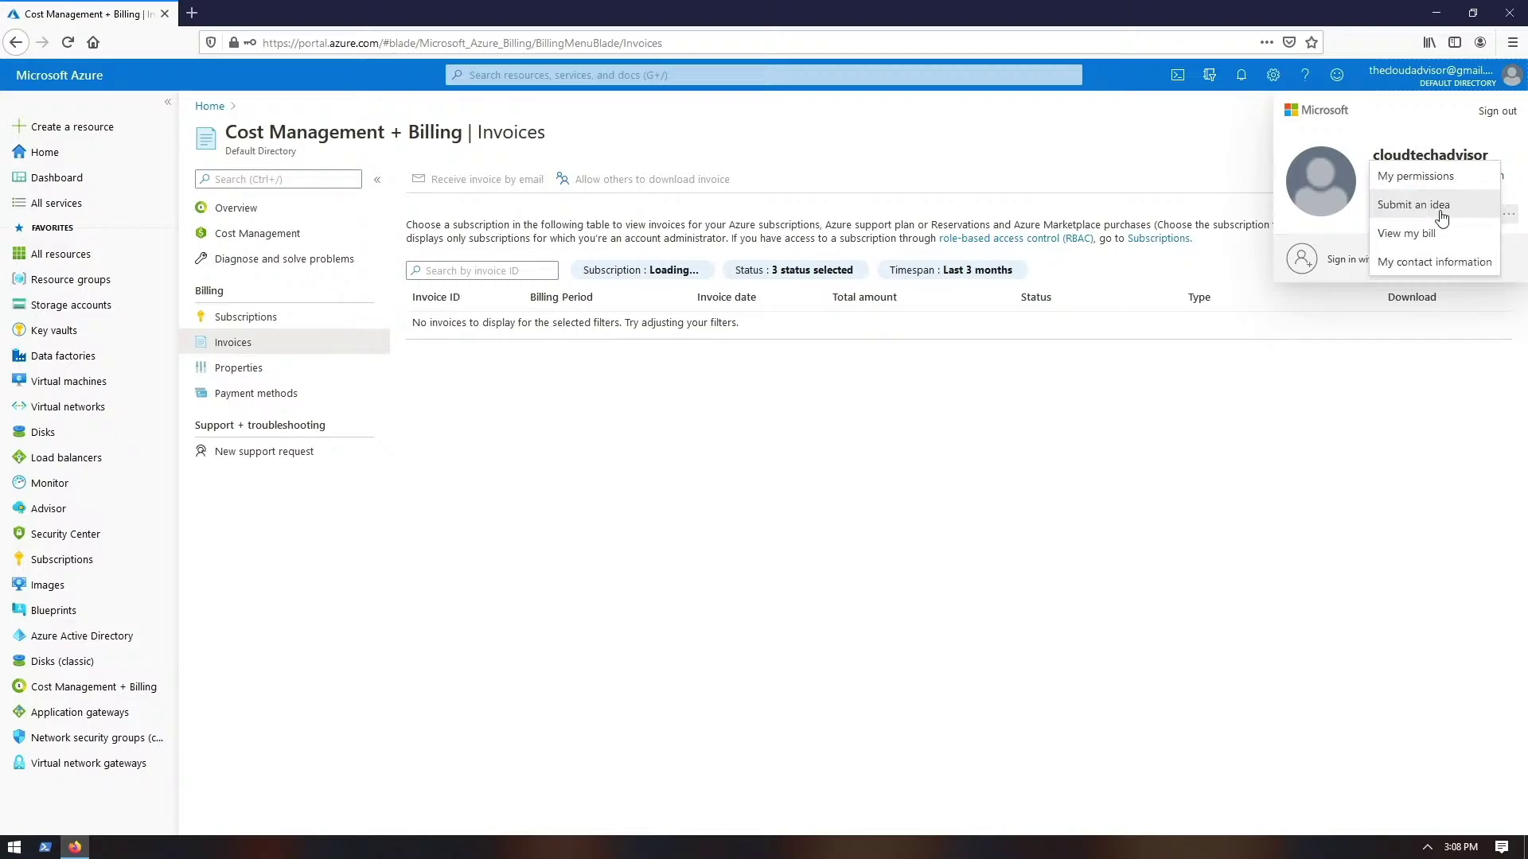
{"action": "left_click", "coordinate": [1456, 182]}
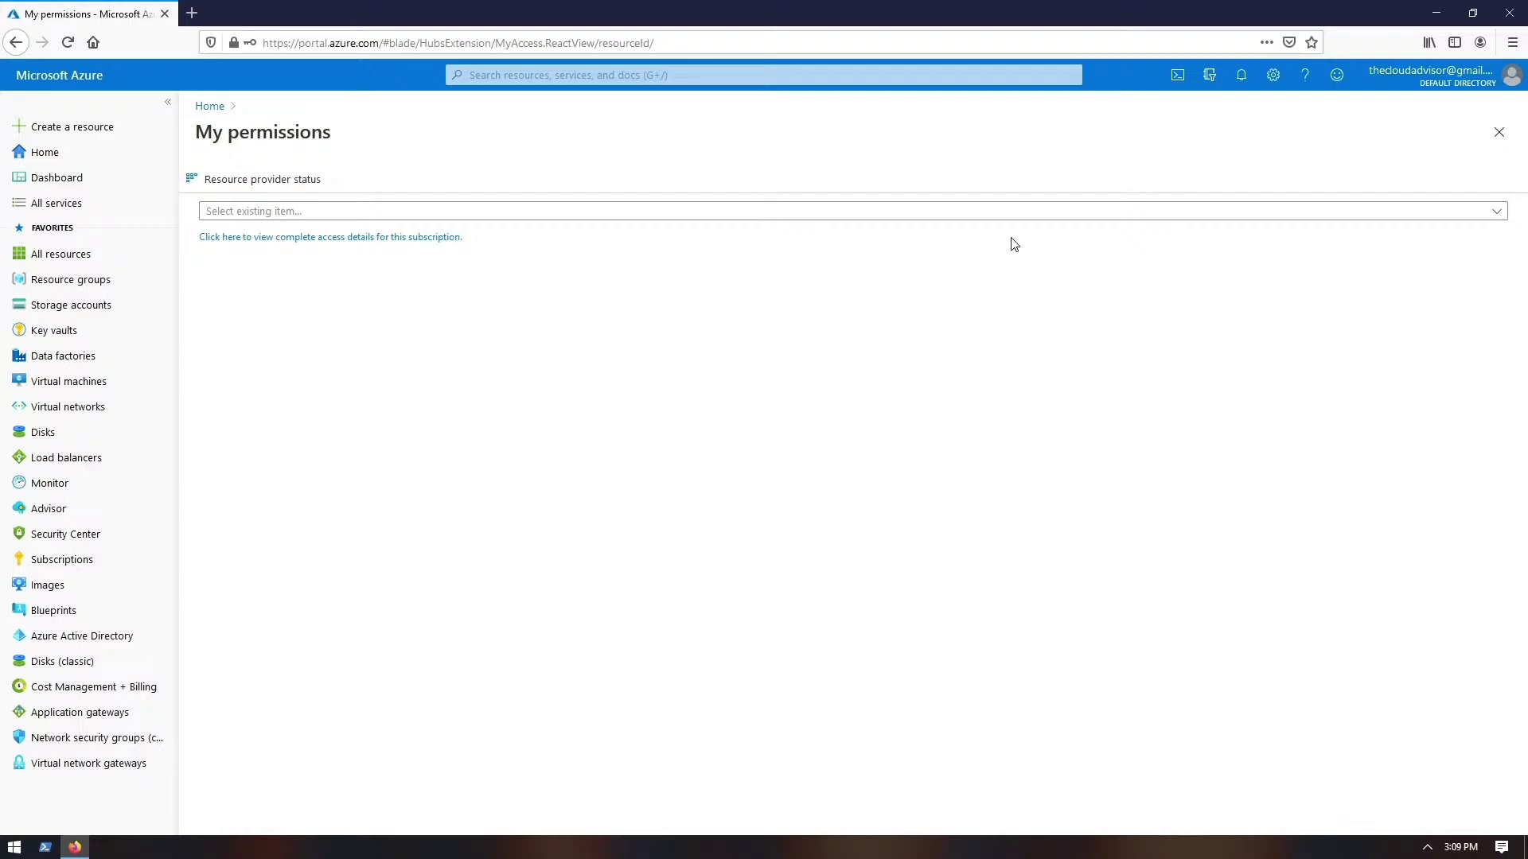
{"action": "left_click", "coordinate": [450, 211]}
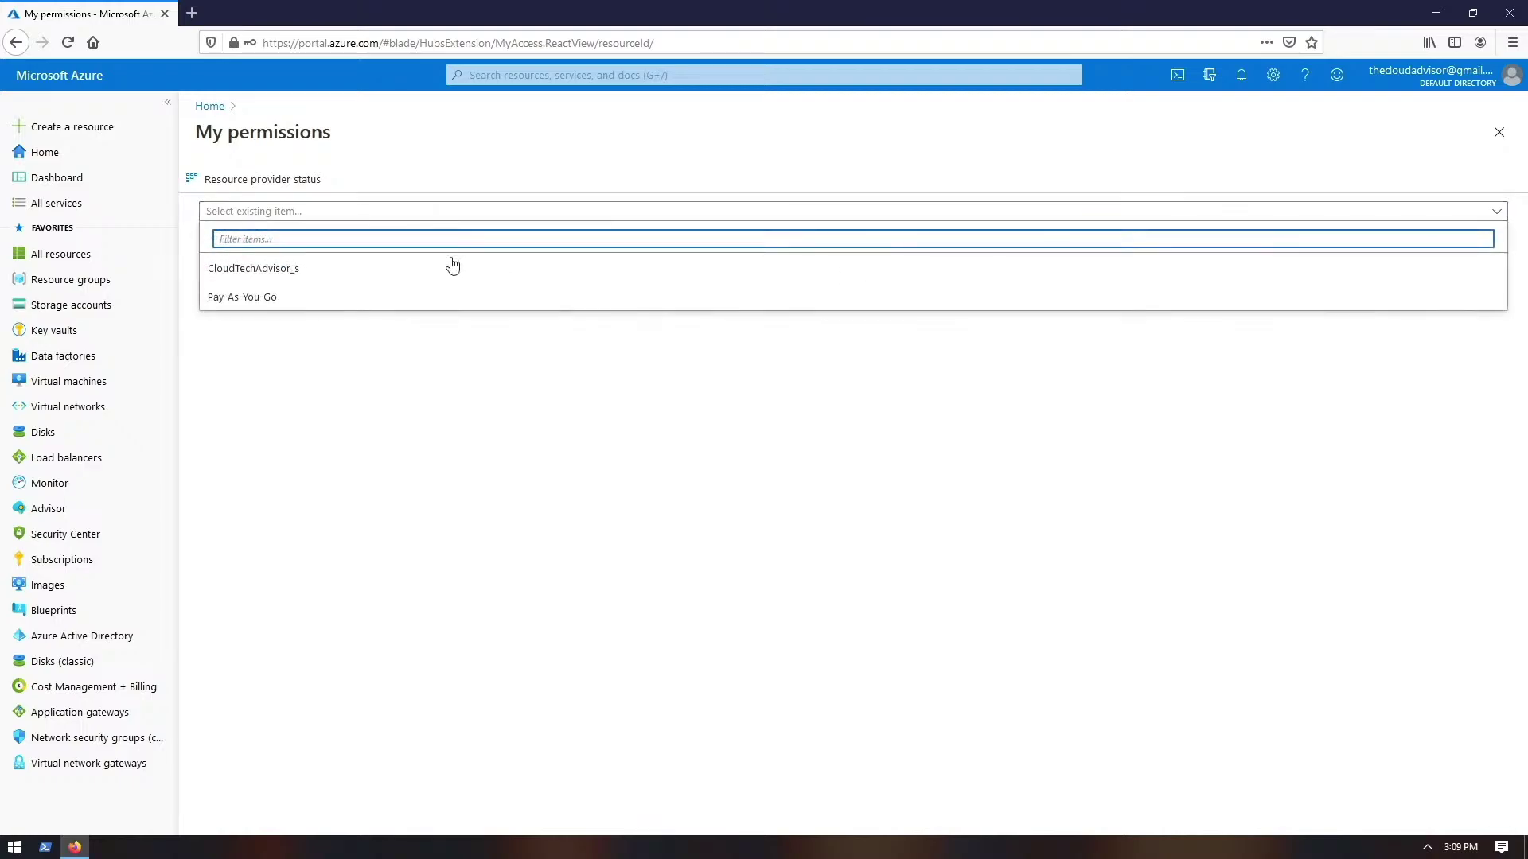
{"action": "left_click", "coordinate": [301, 276]}
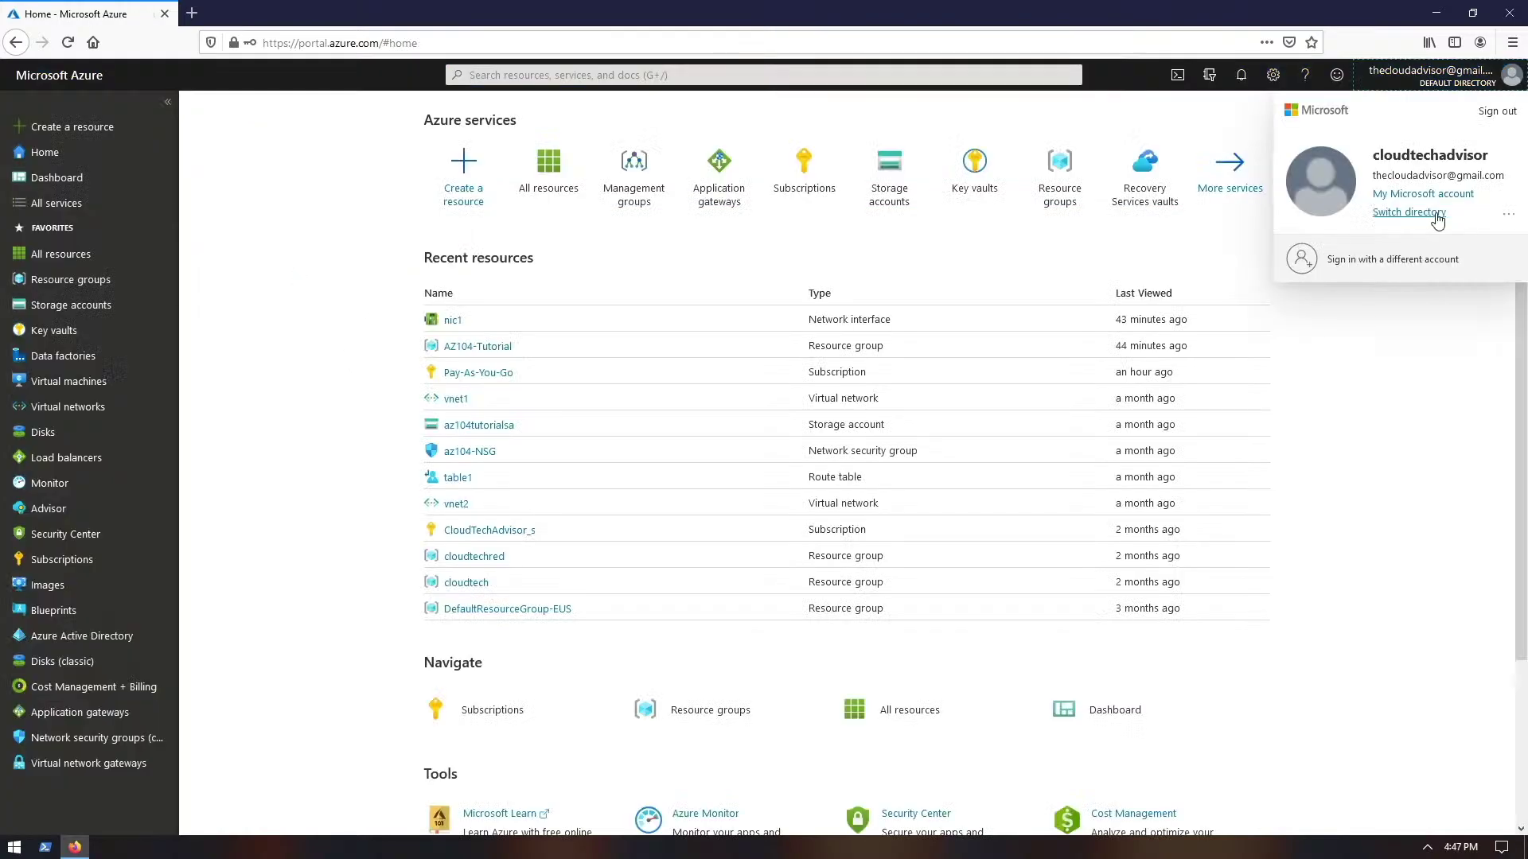
- Uncheck Pay-As-You-Go so only CloudTechAdvisor_s stays in the filter, then open Send us feedback
{"action": "left_click", "coordinate": [1428, 213]}
{"action": "left_click", "coordinate": [1420, 217]}
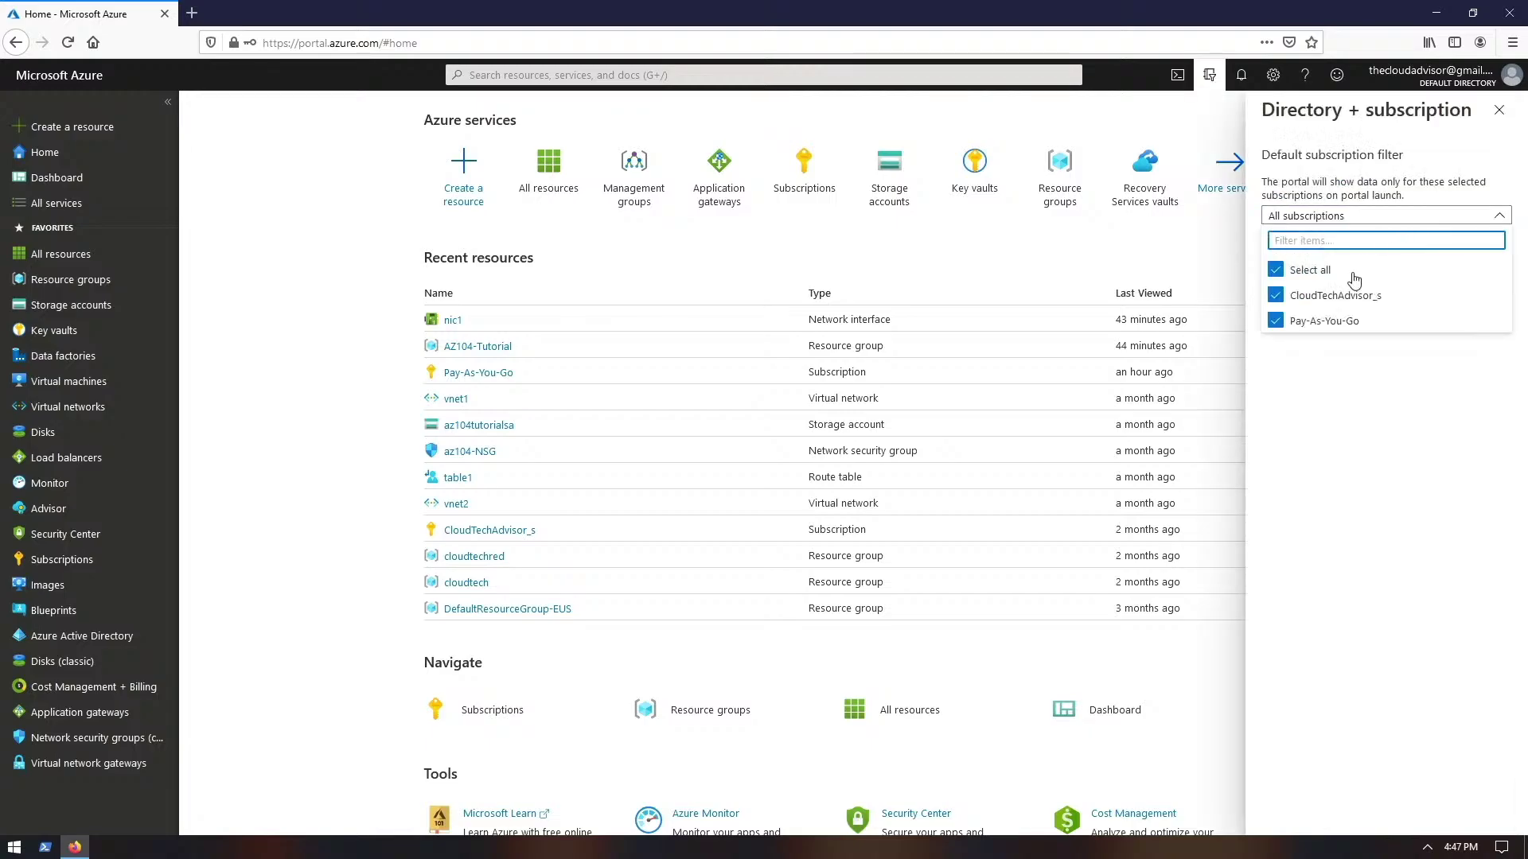
{"action": "left_click", "coordinate": [1275, 321]}
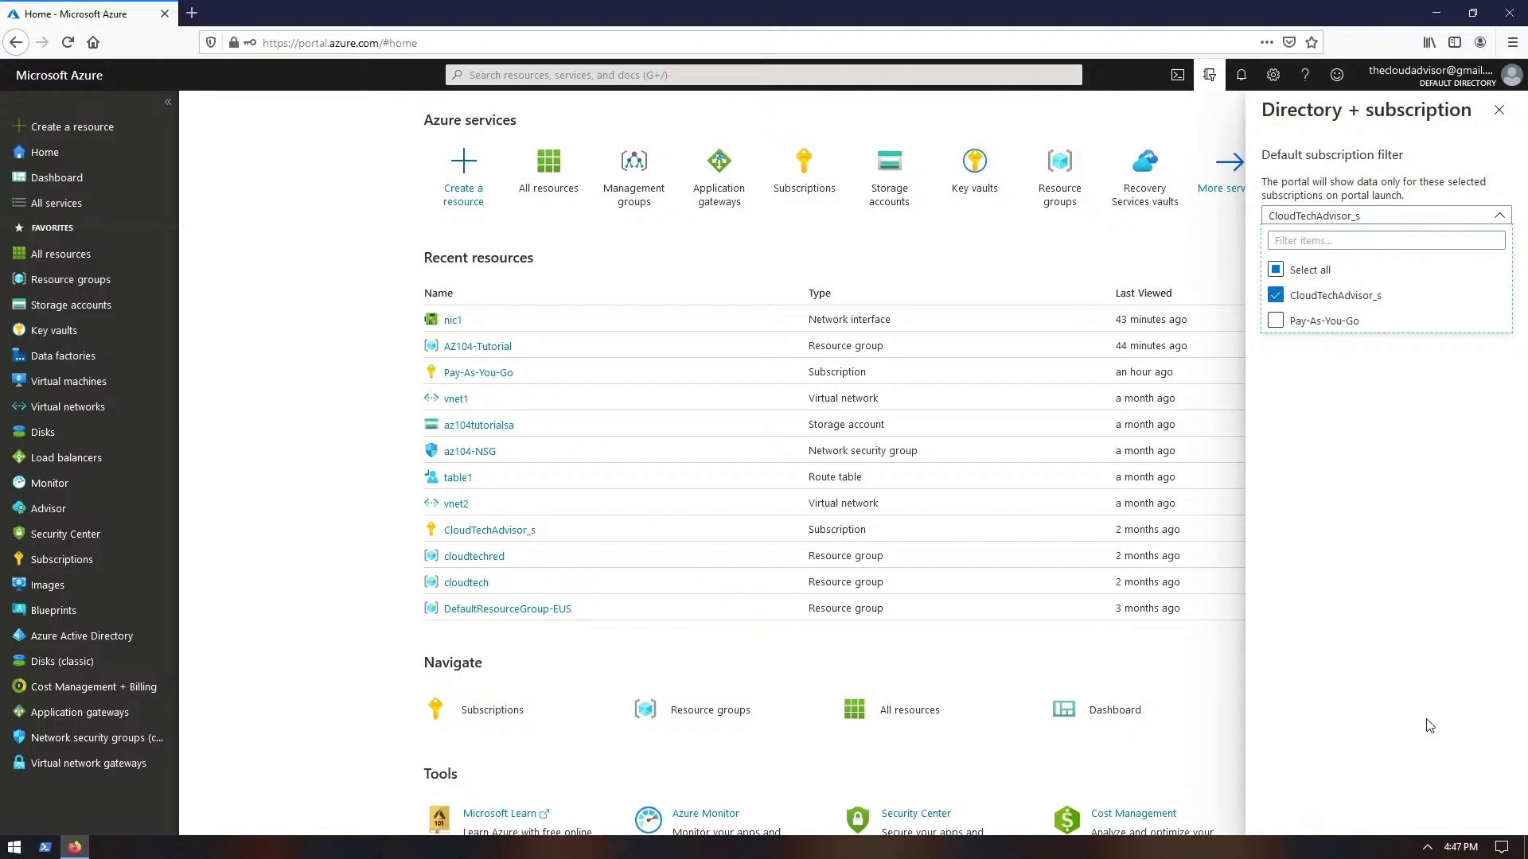
{"action": "left_click", "coordinate": [1394, 590]}
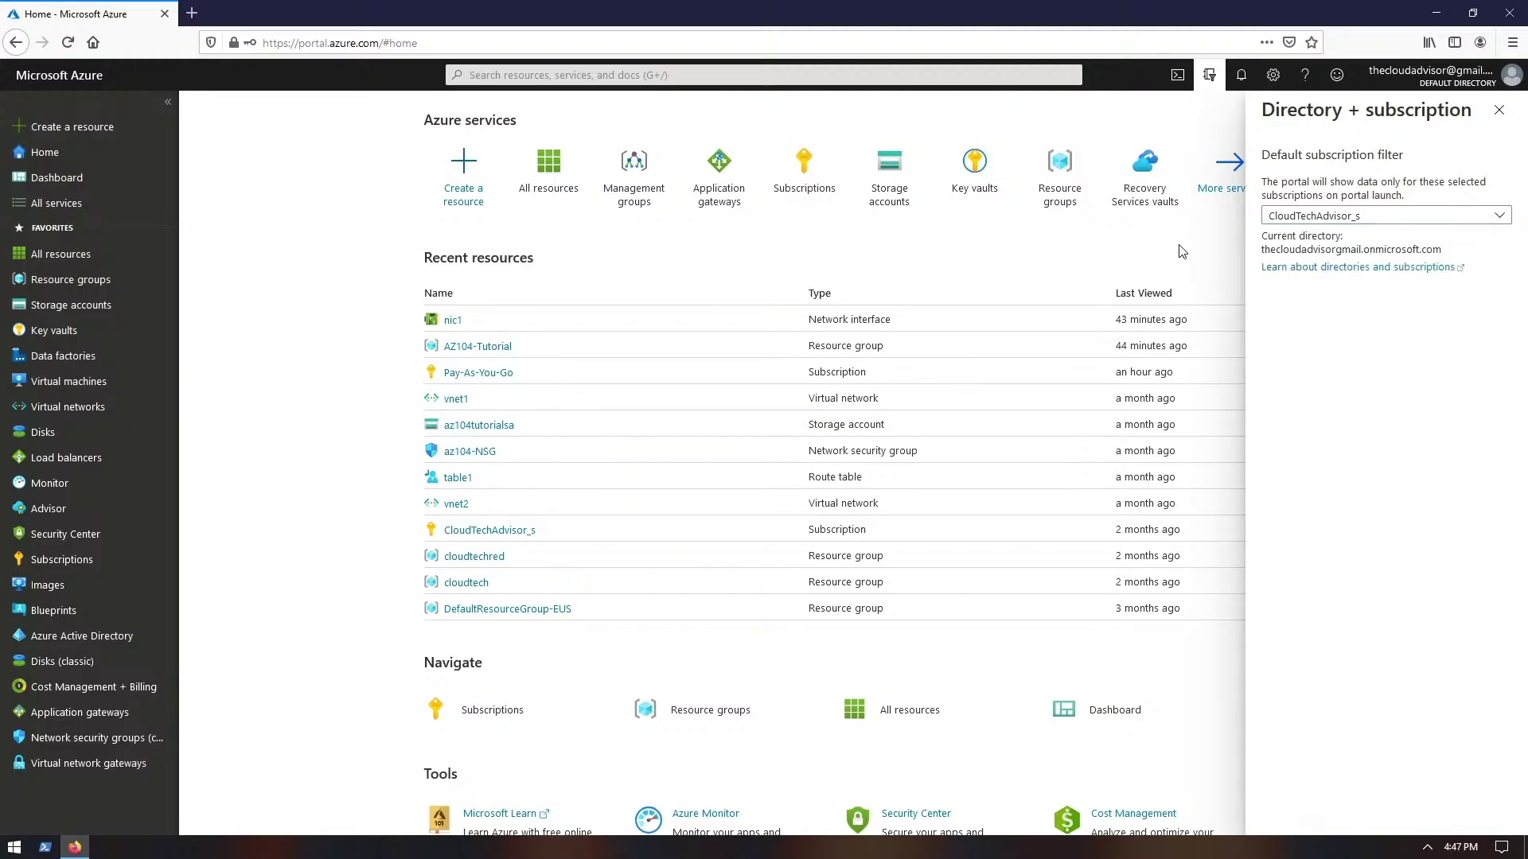
{"action": "left_click", "coordinate": [1498, 110]}
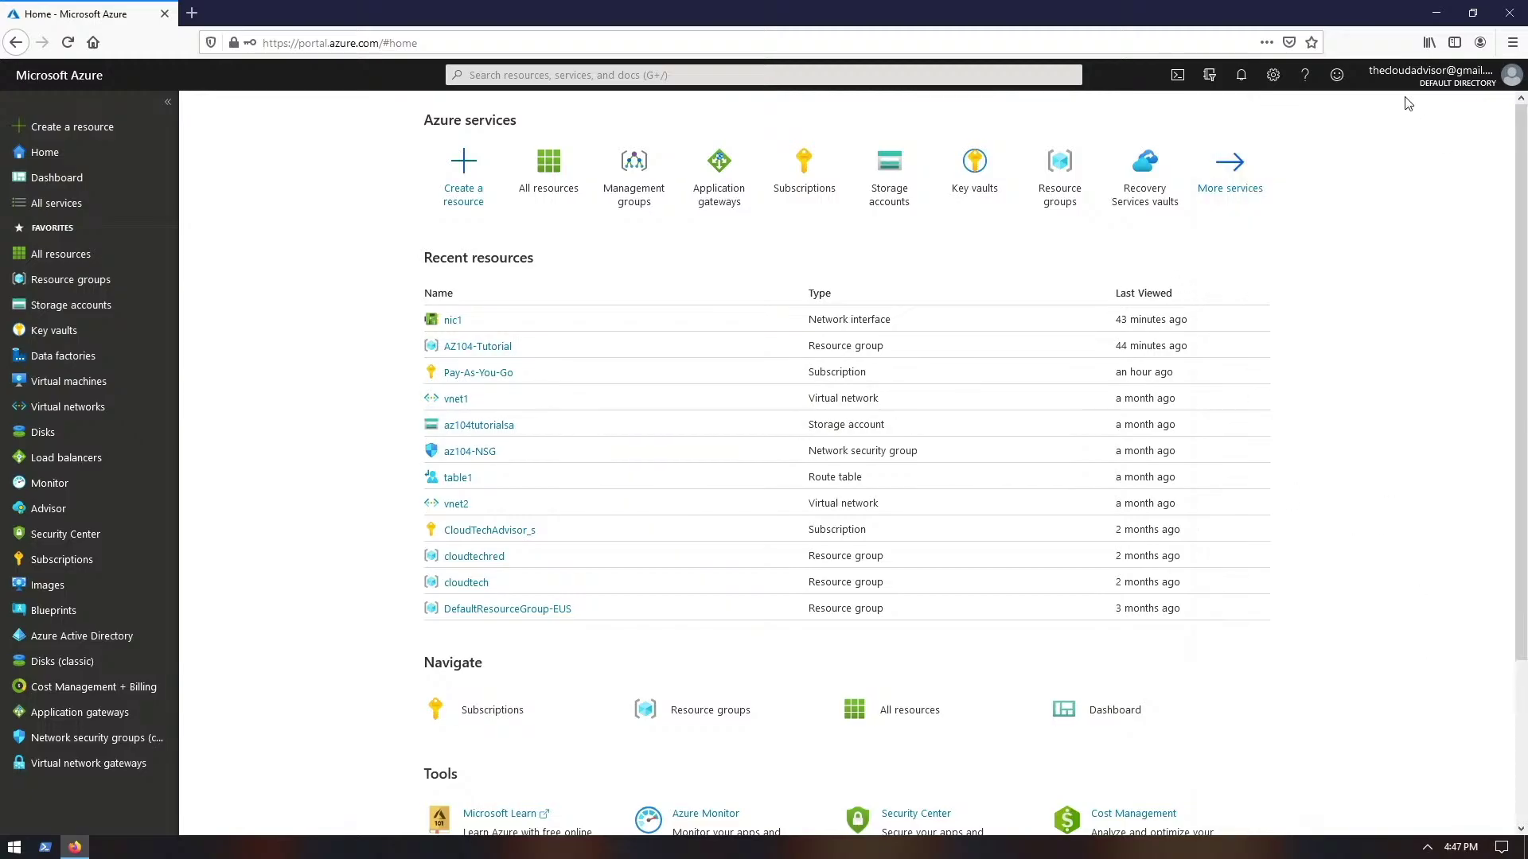
{"action": "left_click", "coordinate": [1337, 76]}
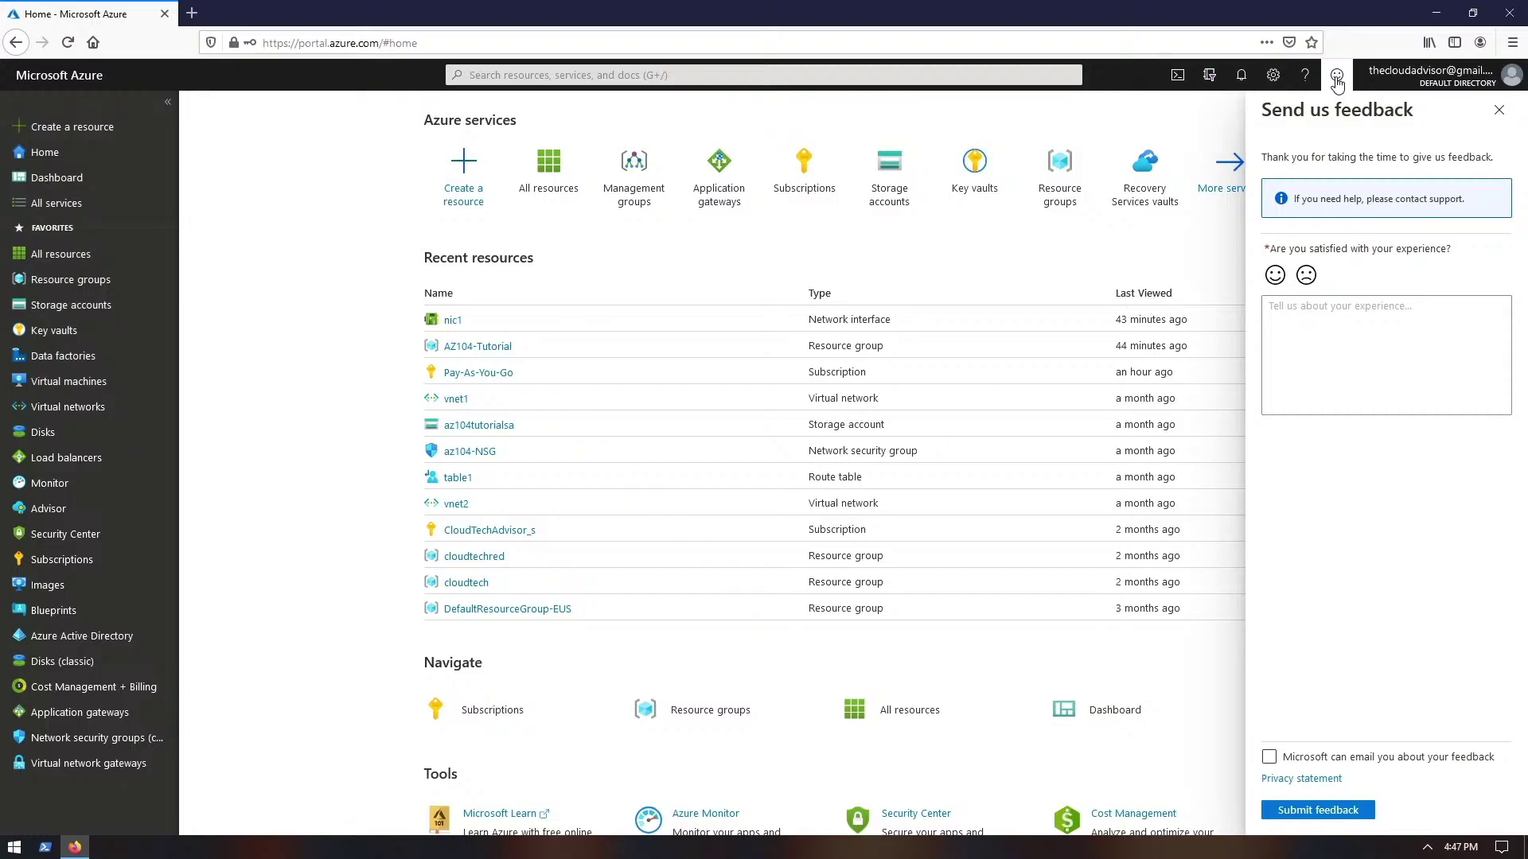
- Close feedback; in Portal settings keep inactivity sign-out at Never and default view Home
{"action": "left_click", "coordinate": [1336, 79]}
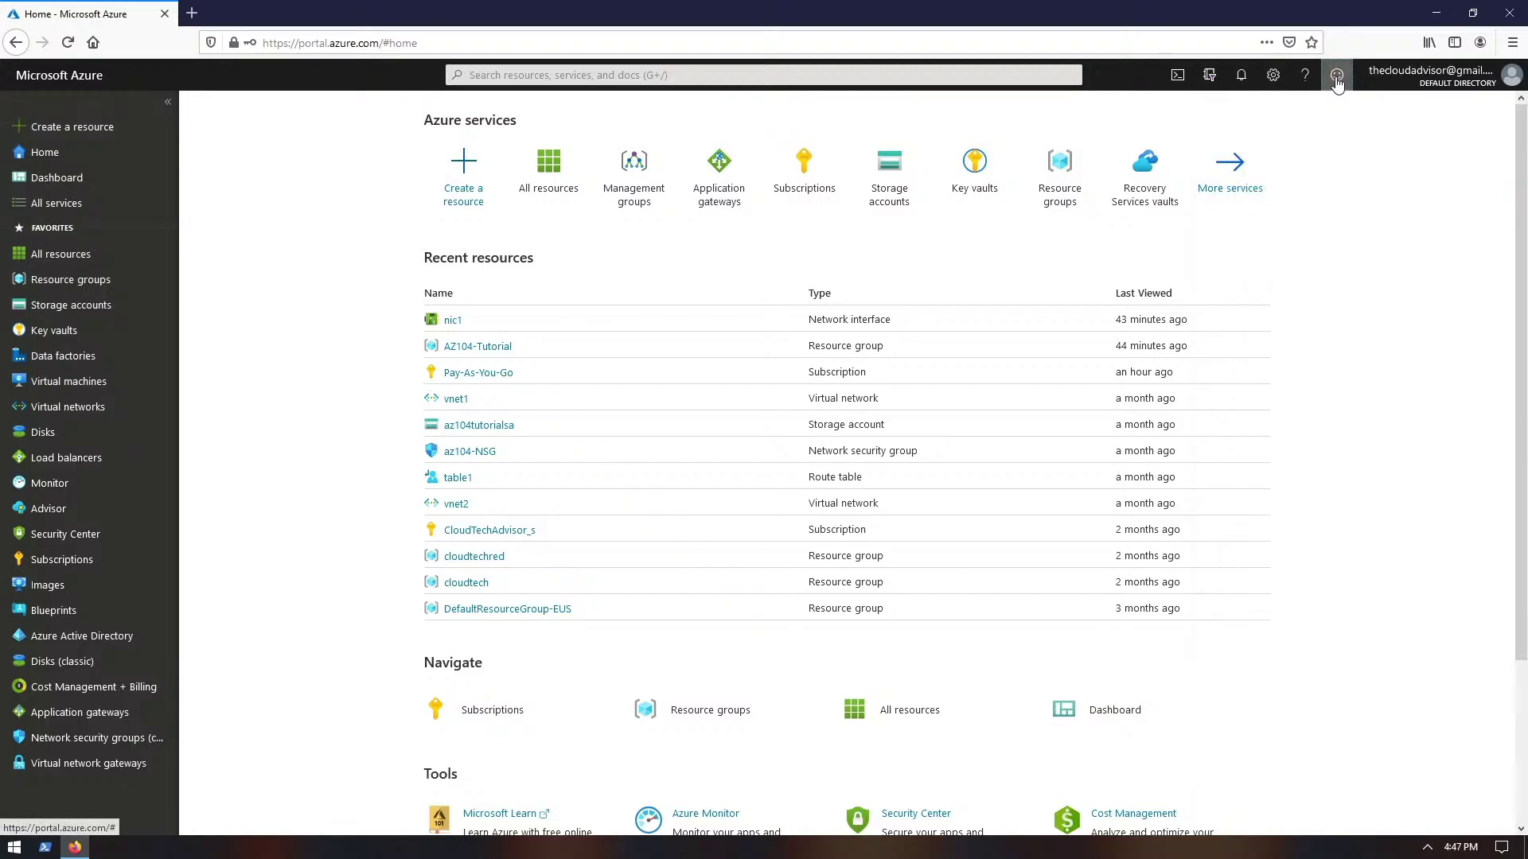
{"action": "left_click", "coordinate": [1274, 75]}
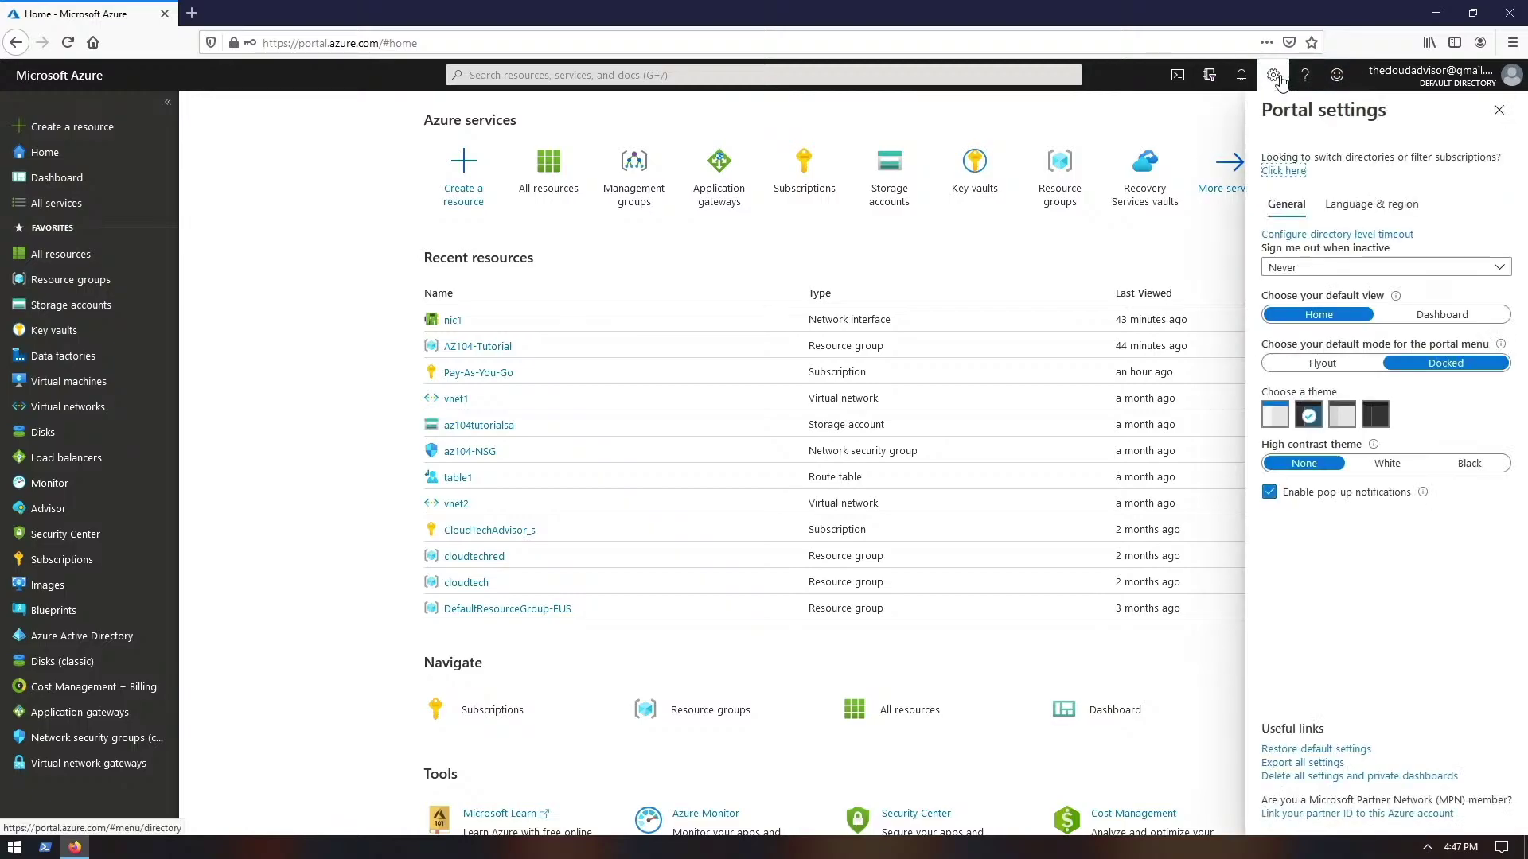
{"action": "left_click", "coordinate": [1317, 268]}
{"action": "left_click", "coordinate": [1314, 277]}
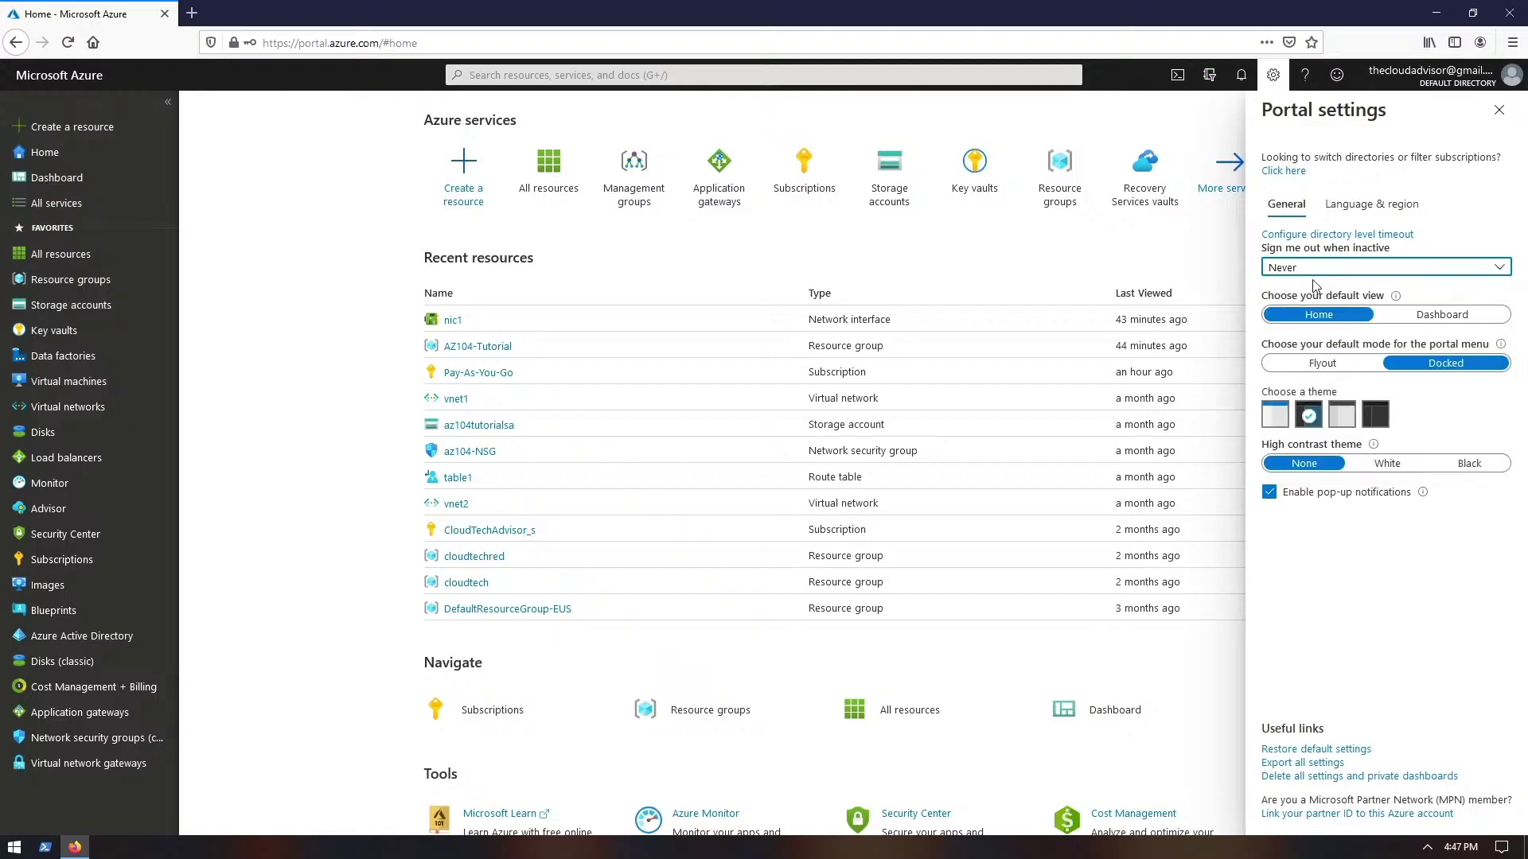
{"action": "left_click", "coordinate": [1399, 317]}
{"action": "mouse_move", "coordinate": [1318, 296]}
{"action": "left_mouse_down"}
{"action": "mouse_move", "coordinate": [1385, 301]}
{"action": "mouse_move", "coordinate": [1343, 302]}
{"action": "left_mouse_up"}
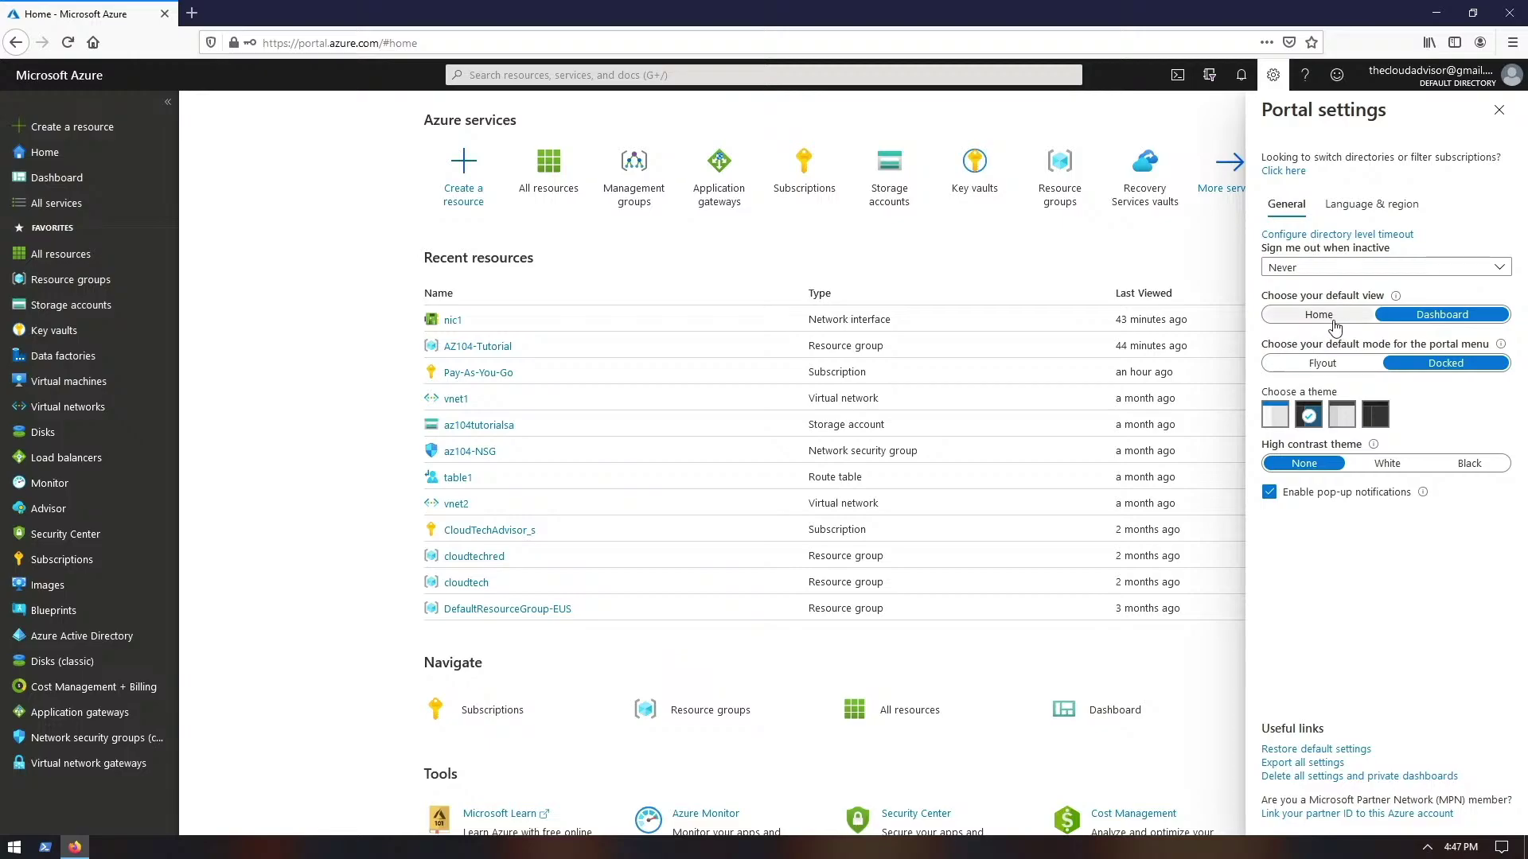
{"action": "left_click", "coordinate": [1335, 319]}
- Keep the portal menu docked, use the light theme, and turn off pop-up notifications
{"action": "left_click", "coordinate": [1340, 366]}
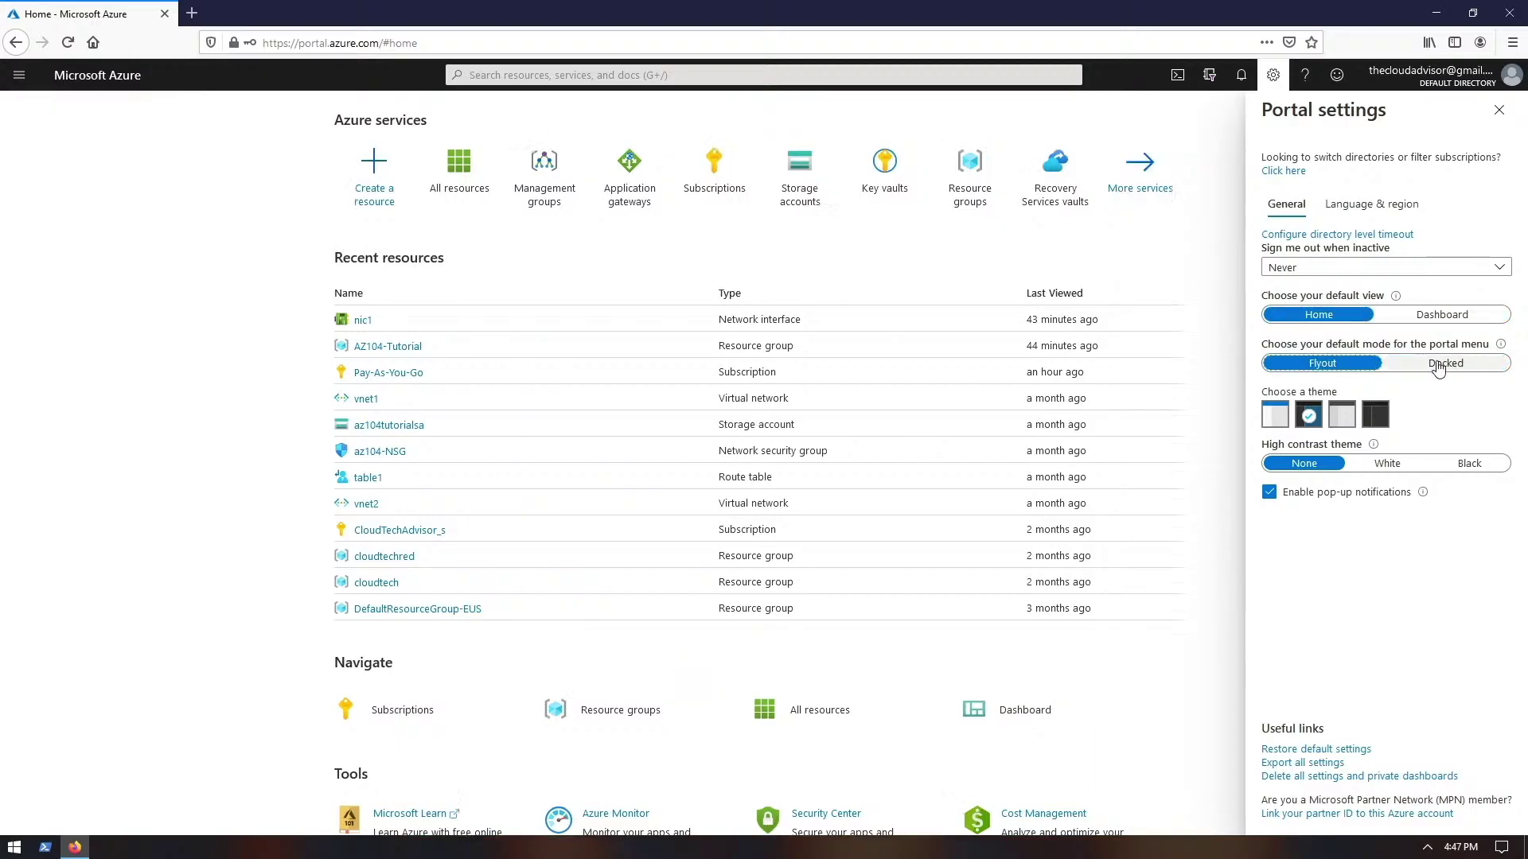
{"action": "left_click", "coordinate": [1403, 364]}
{"action": "left_click", "coordinate": [1274, 414]}
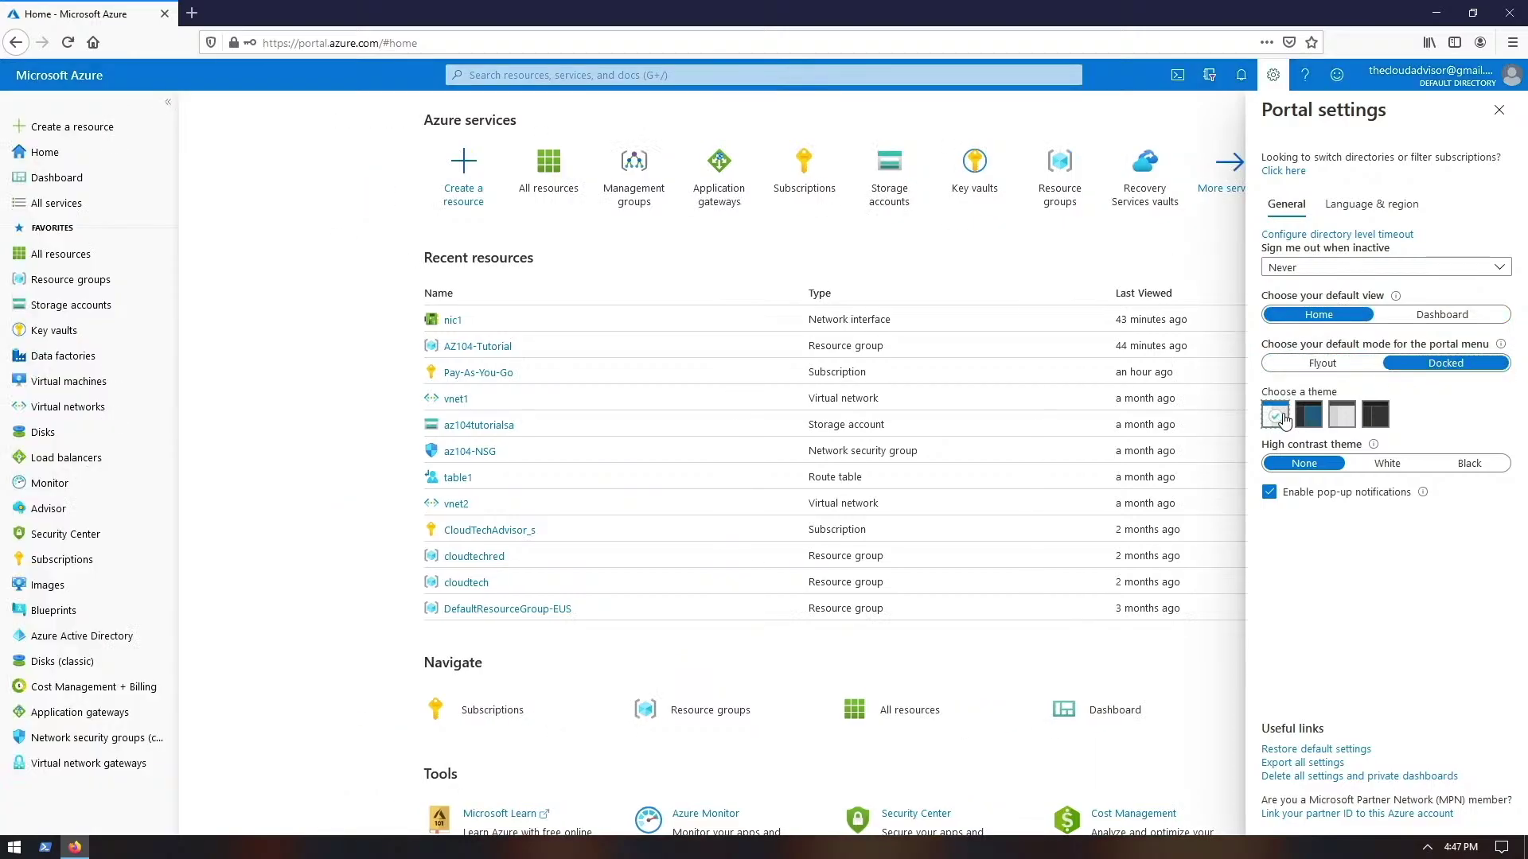
{"action": "left_click", "coordinate": [1309, 415]}
{"action": "left_click", "coordinate": [1341, 414]}
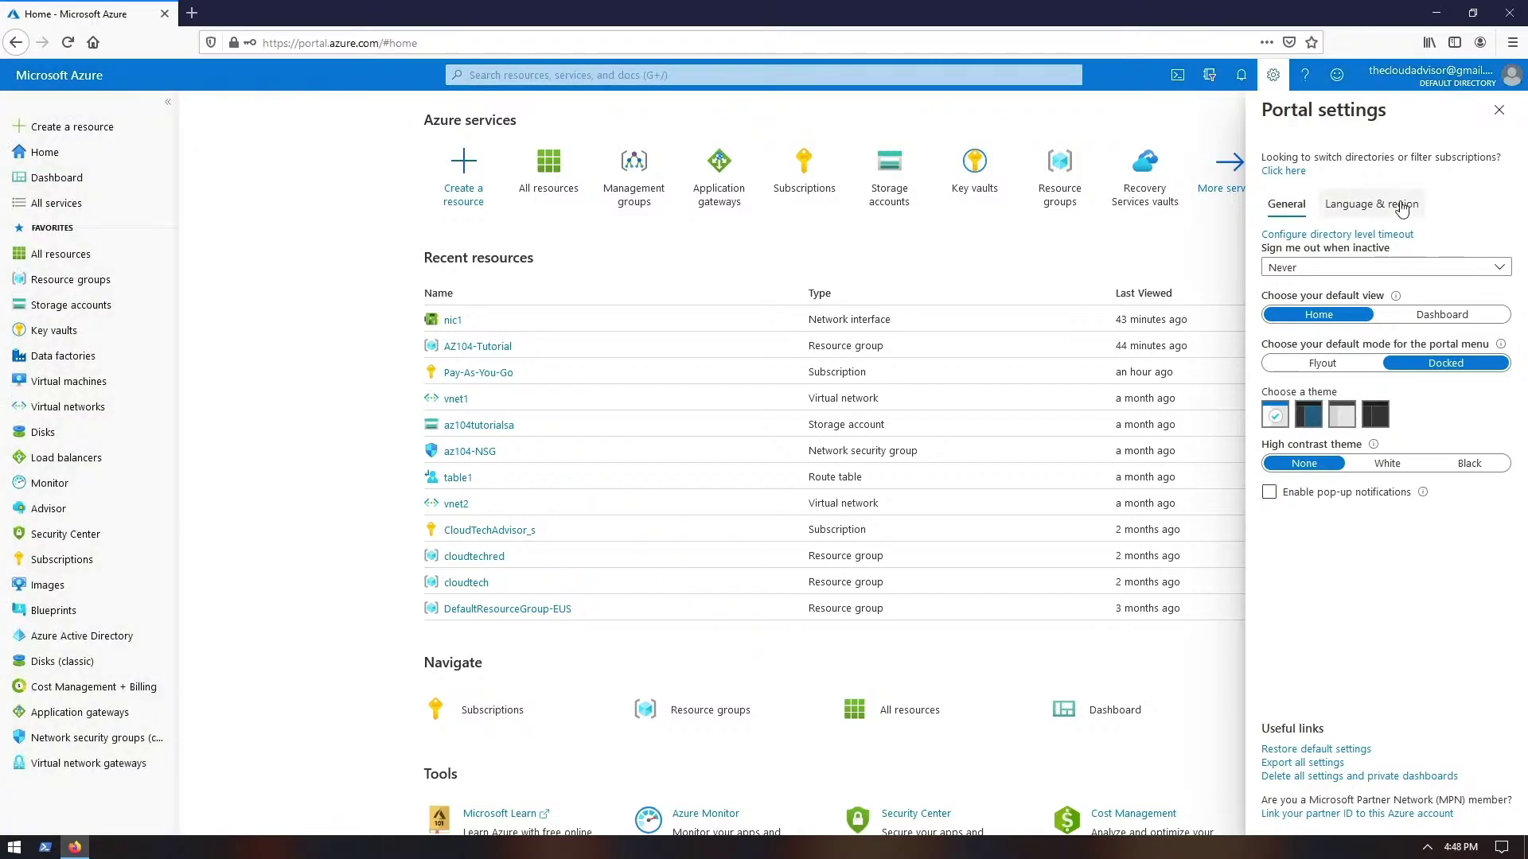
{"action": "left_click", "coordinate": [1384, 204]}
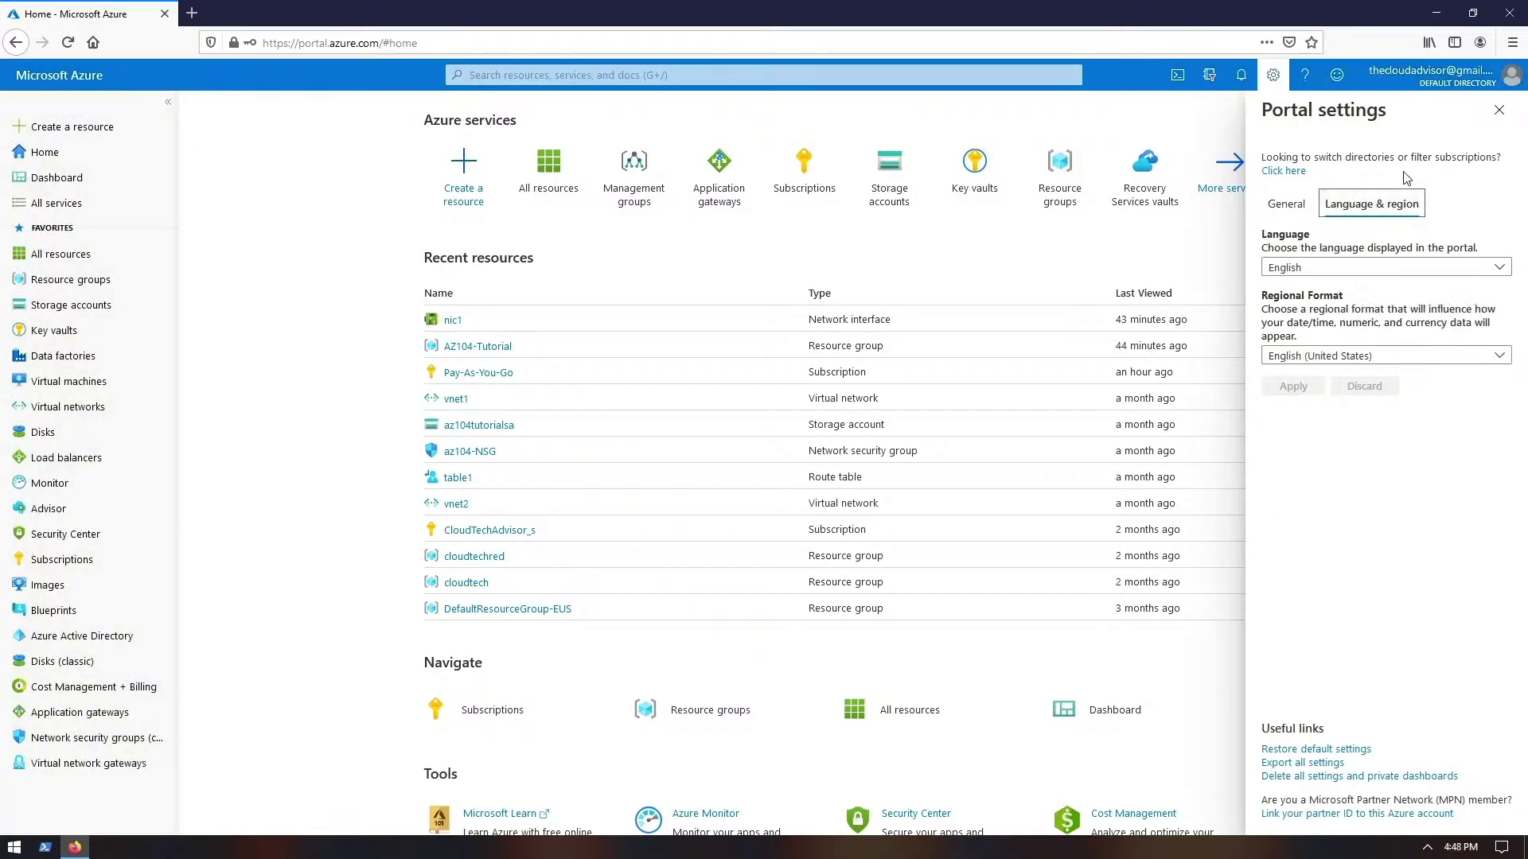
{"action": "left_click", "coordinate": [1499, 110]}
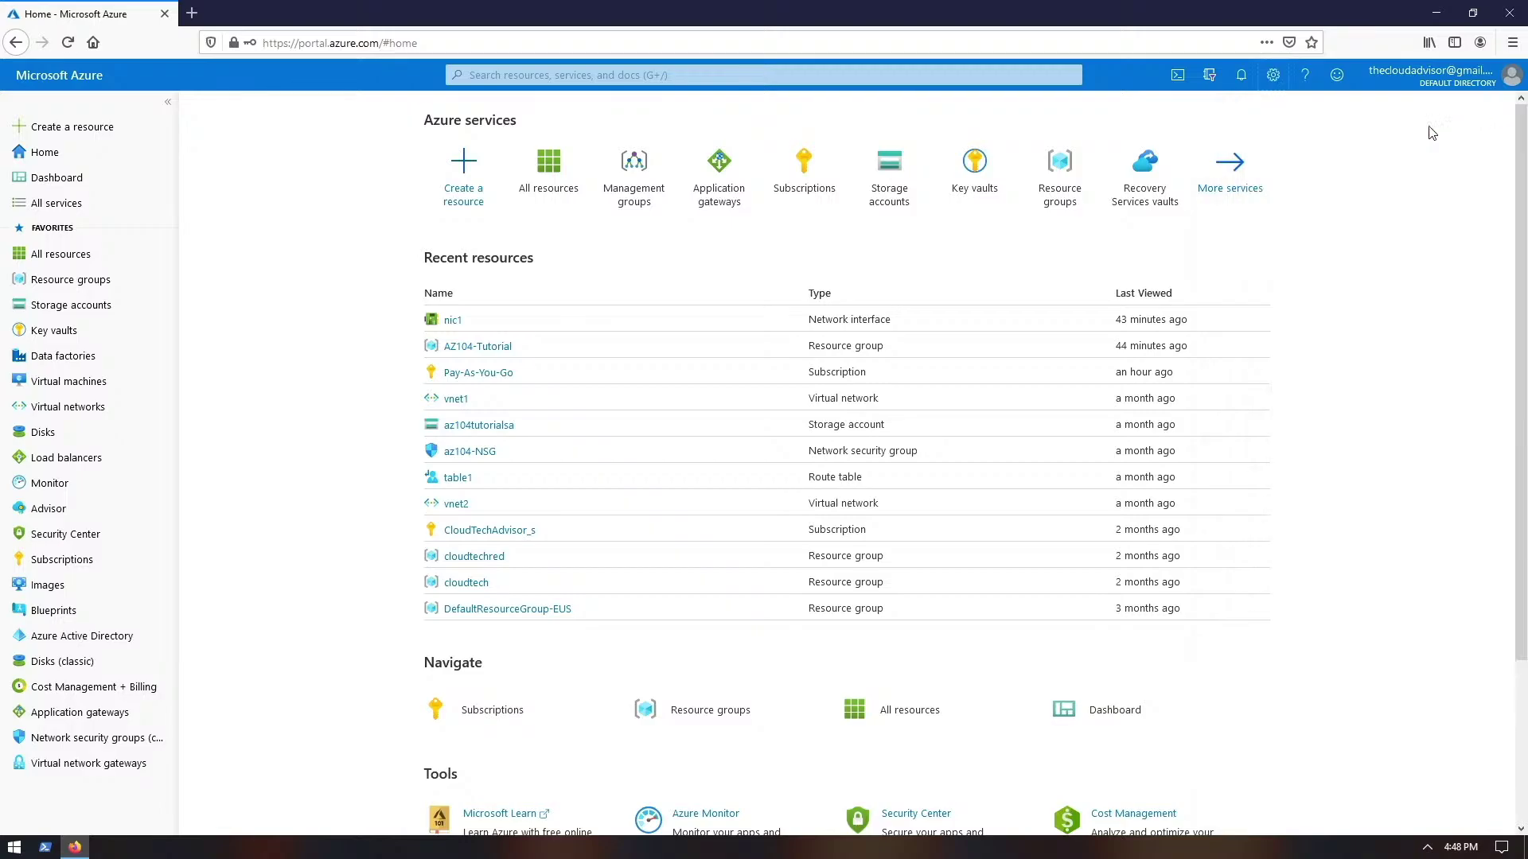
- Check the latest notifications, then view the default subscription filter choices
{"action": "left_click", "coordinate": [1242, 78]}
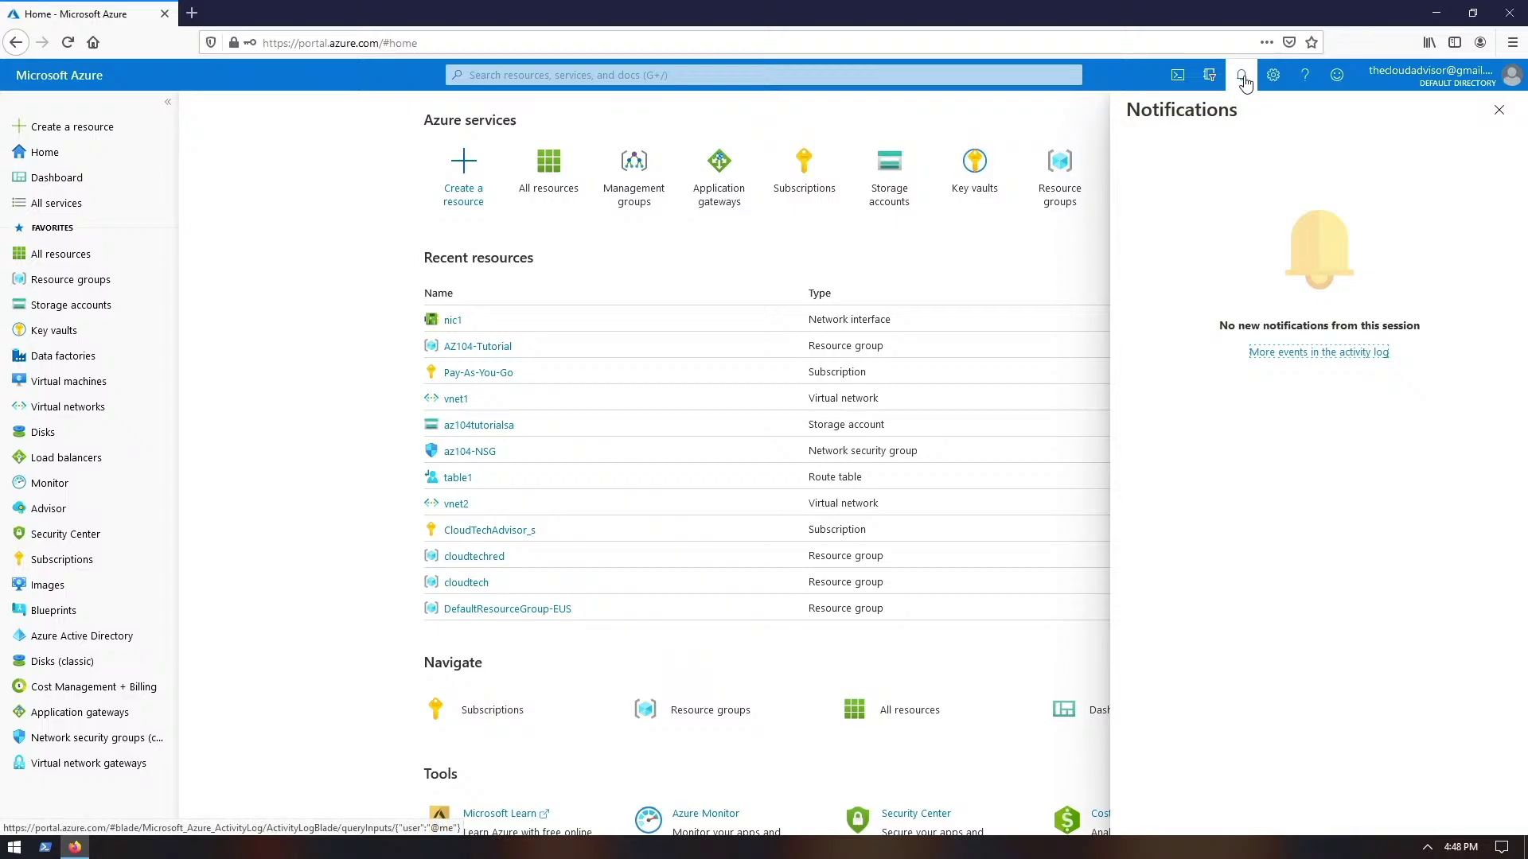
{"action": "left_click", "coordinate": [1243, 79]}
{"action": "left_click", "coordinate": [1210, 80]}
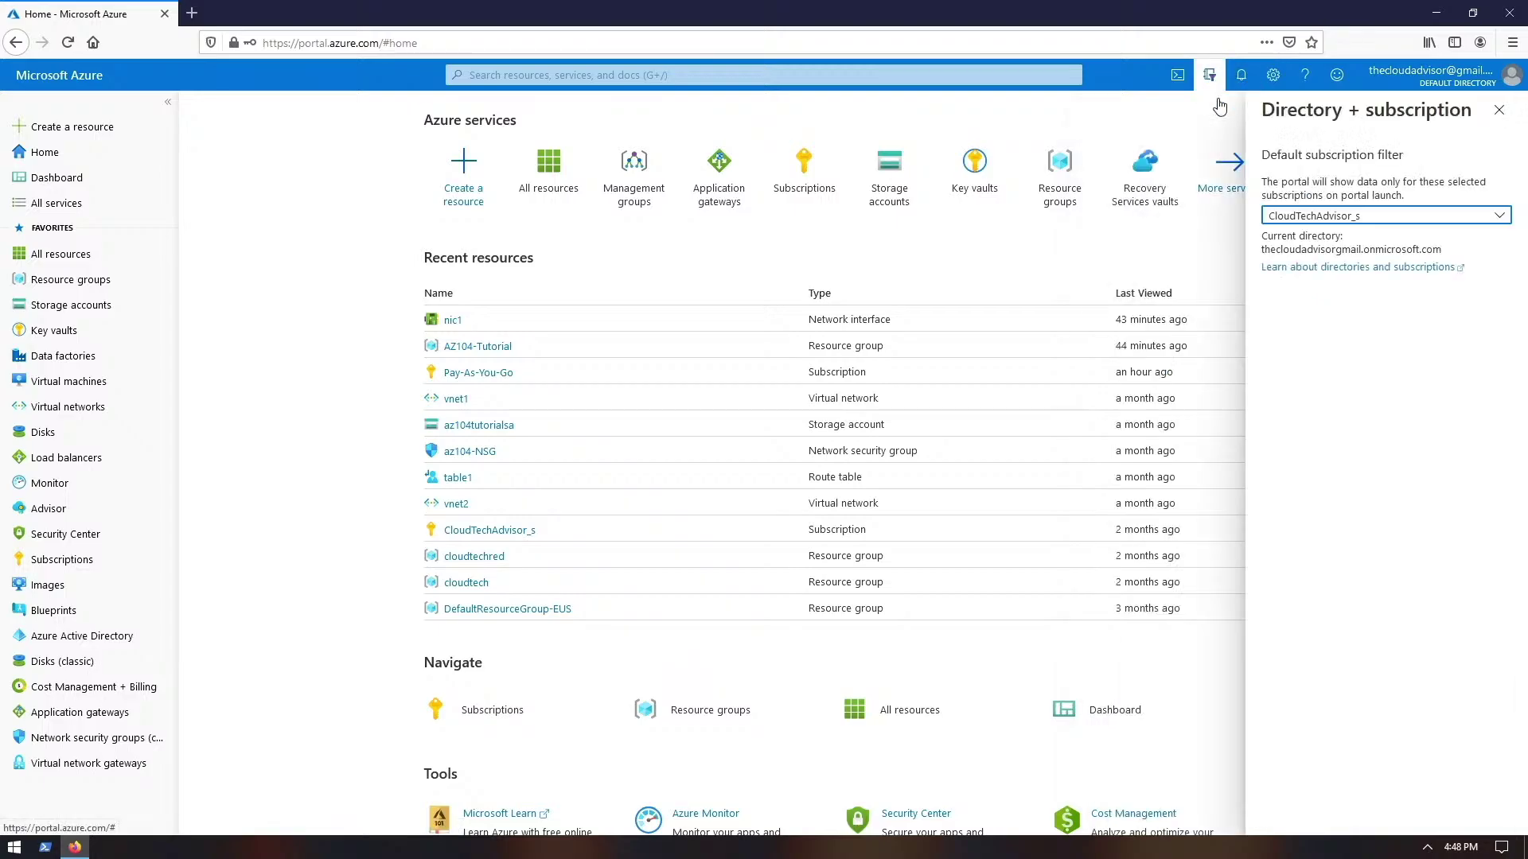
{"action": "left_click", "coordinate": [1313, 216]}
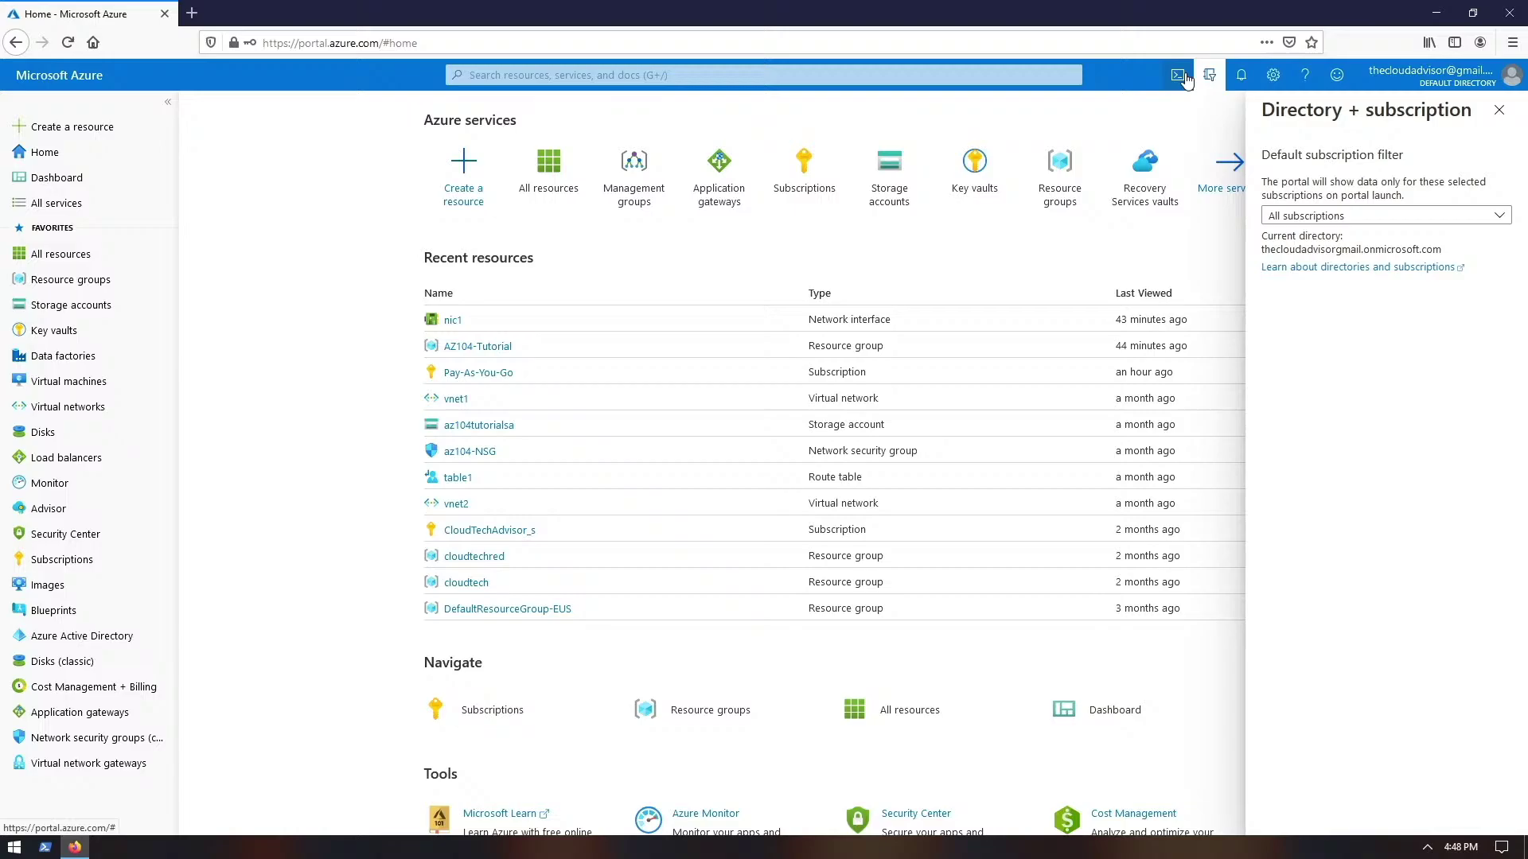
- Launch Cloud Shell and close its storage prompt with the subscription unchanged
{"action": "left_click", "coordinate": [1178, 75]}
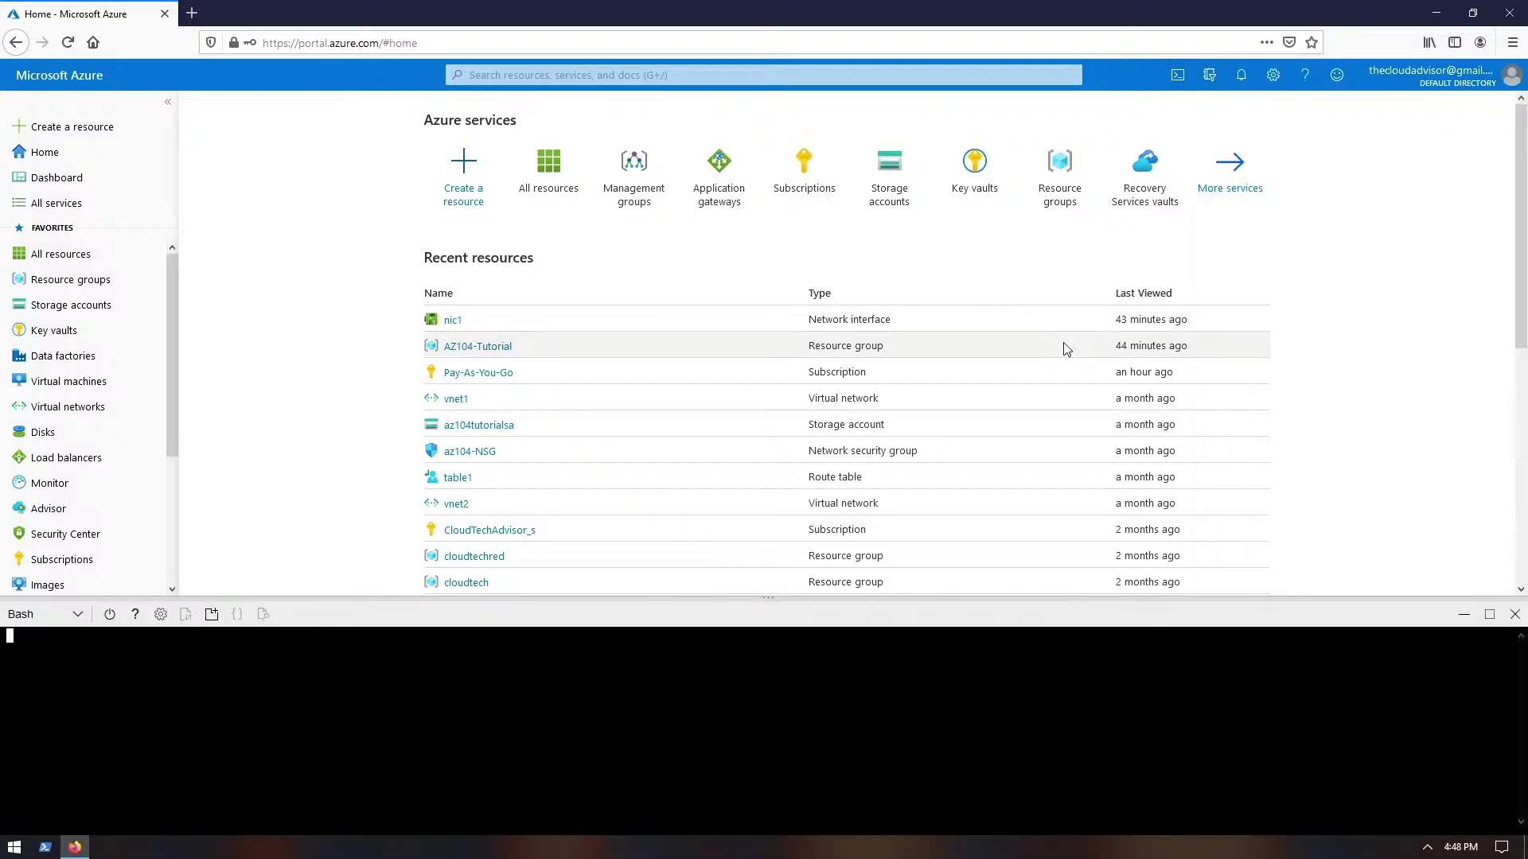
{"action": "left_click", "coordinate": [733, 737]}
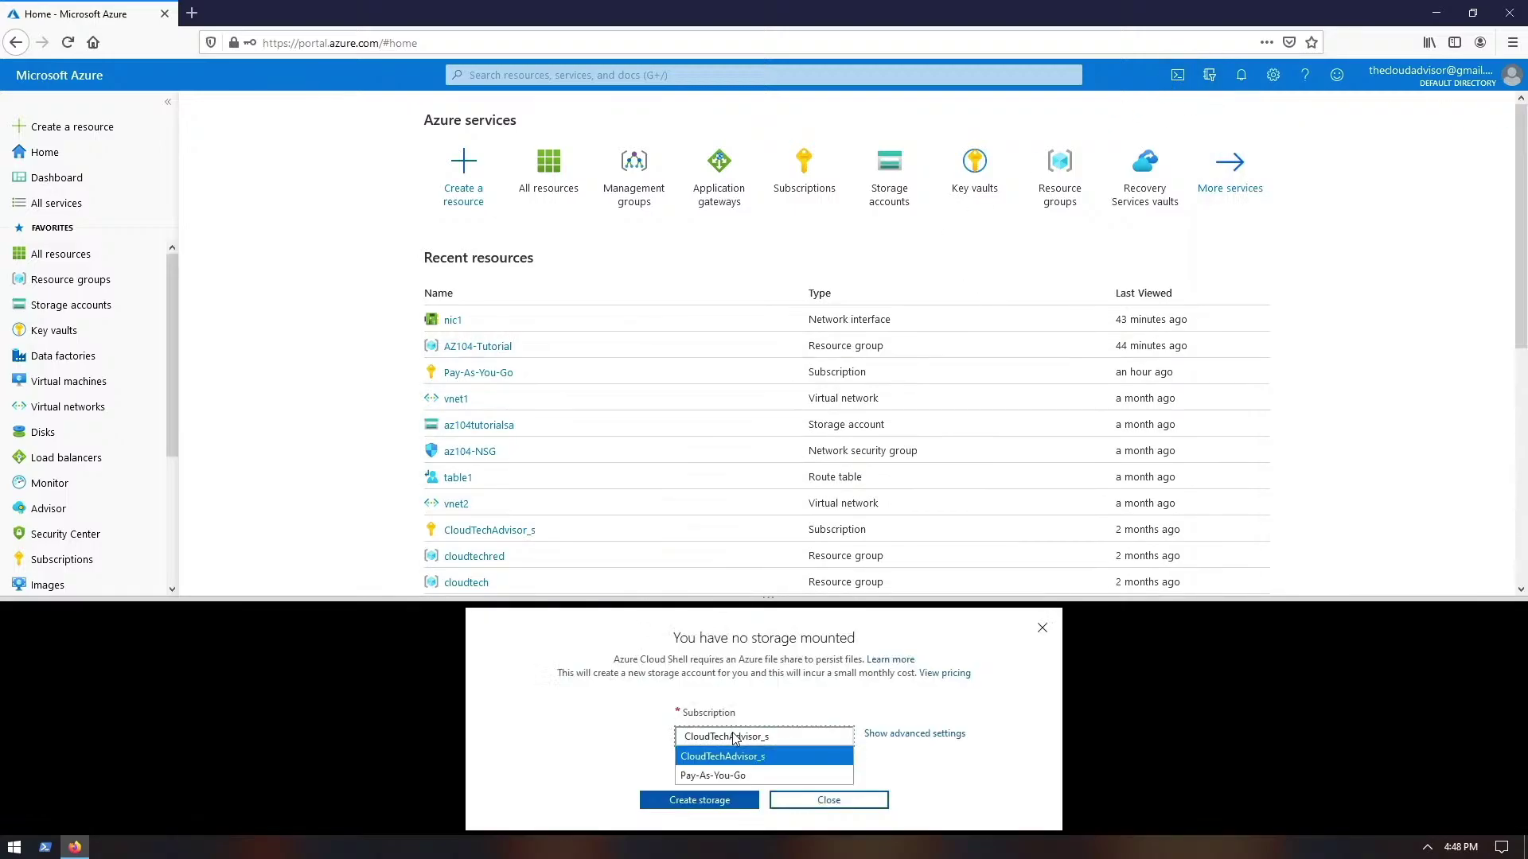
{"action": "left_click", "coordinate": [736, 739]}
{"action": "left_click", "coordinate": [828, 800]}
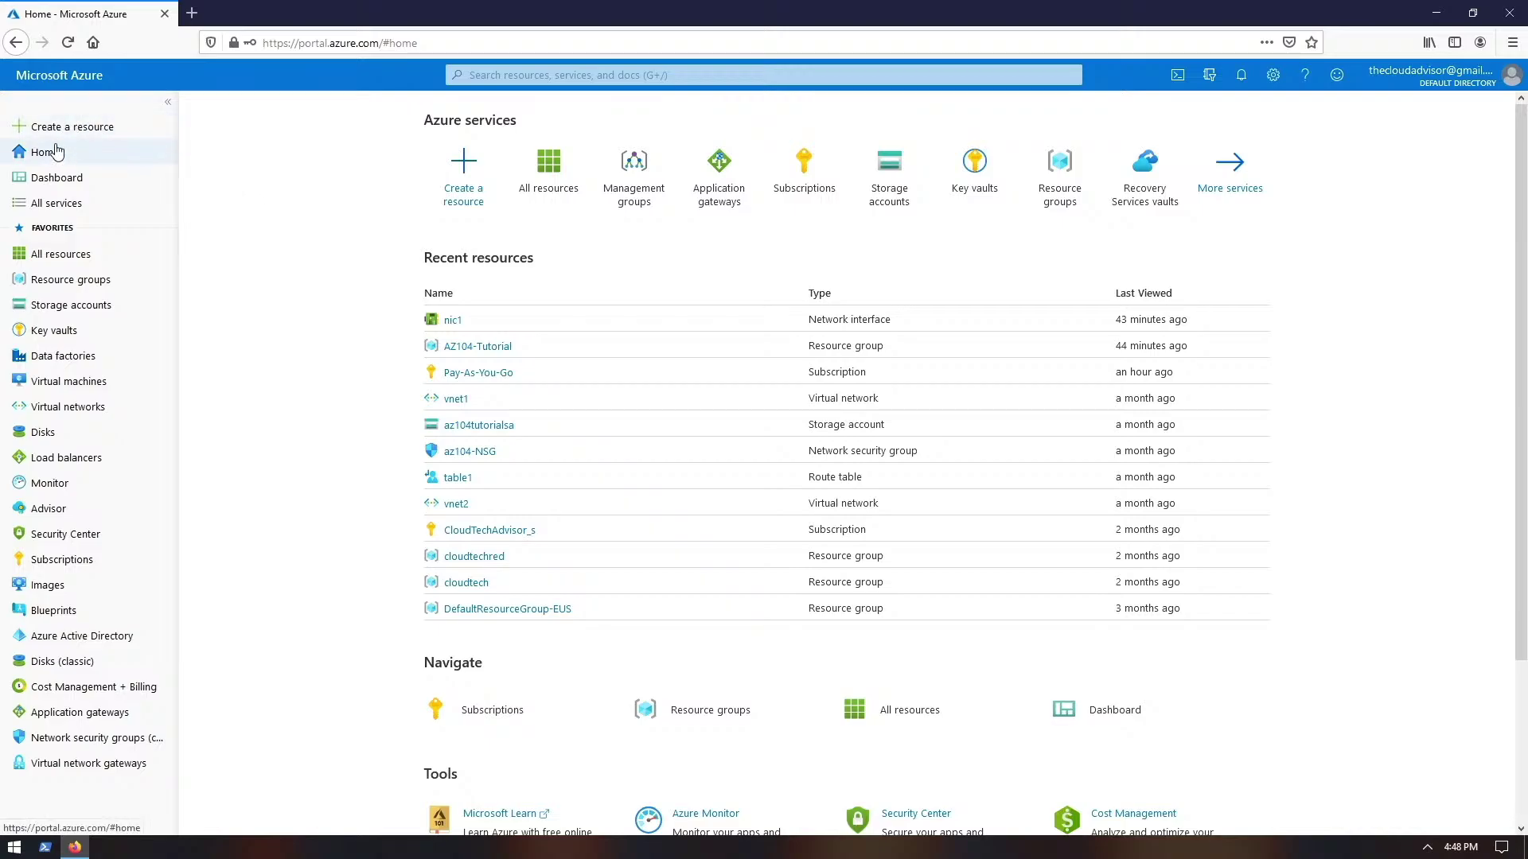
- Browse Create a resource categories (Containers, Databases, DevOps), ending on Compute
{"action": "left_click", "coordinate": [59, 129]}
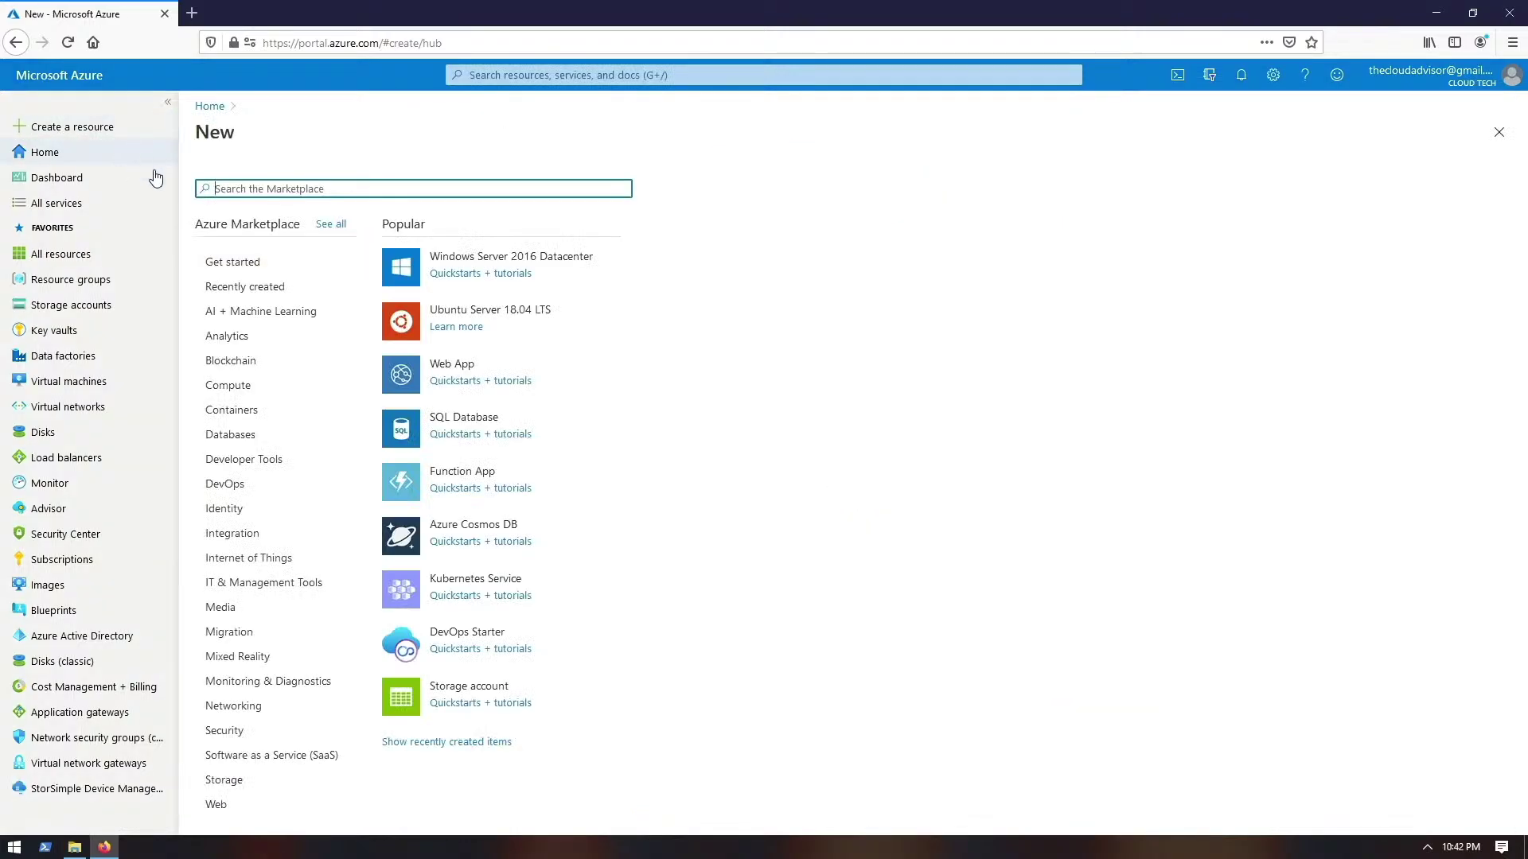
{"action": "left_click", "coordinate": [248, 413]}
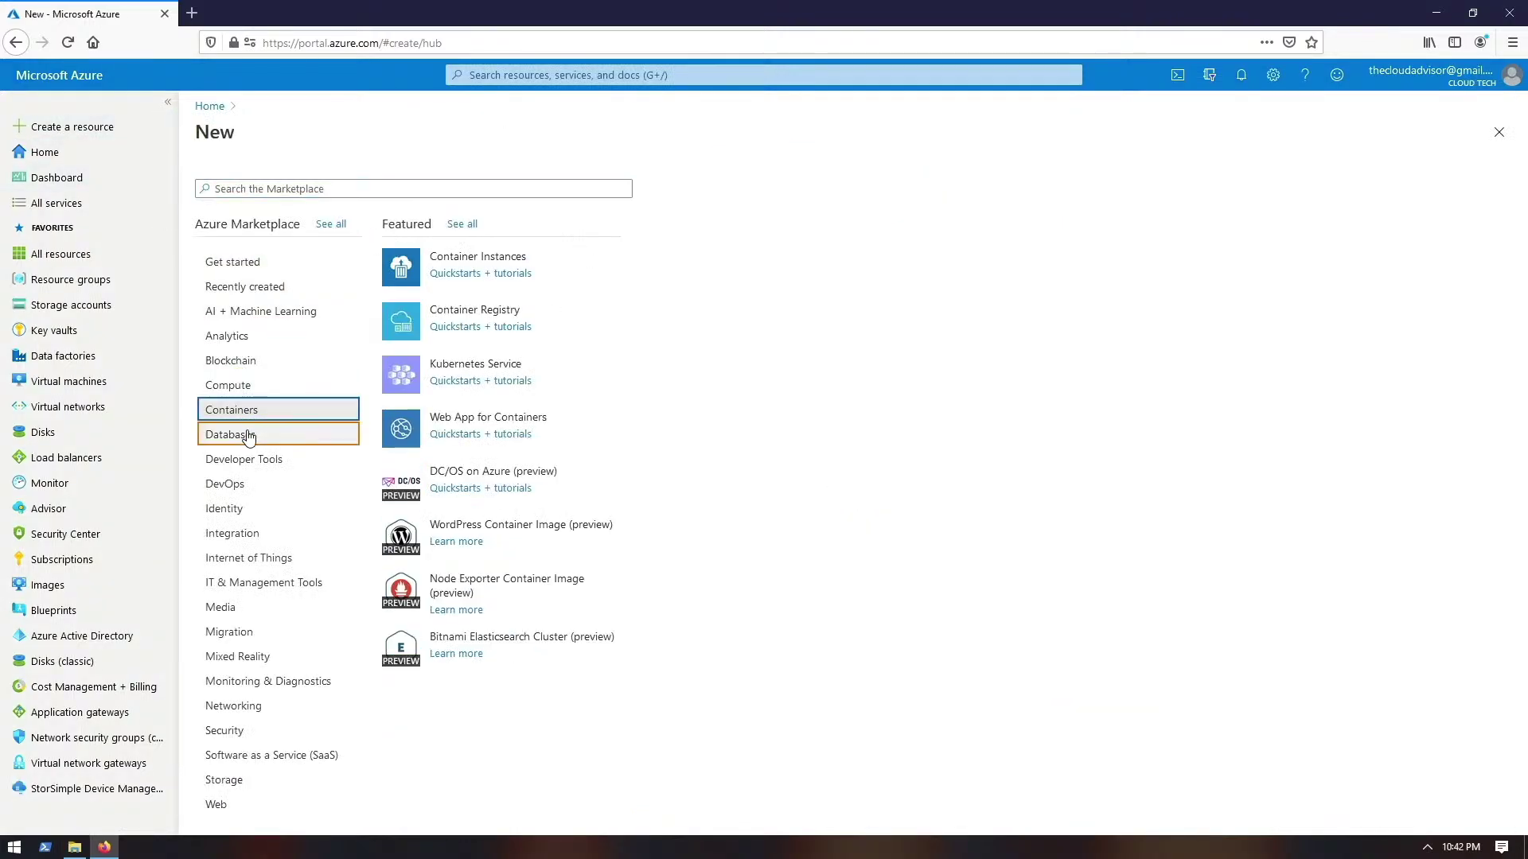
{"action": "left_click", "coordinate": [242, 436]}
{"action": "left_click", "coordinate": [237, 484]}
{"action": "left_click", "coordinate": [237, 388]}
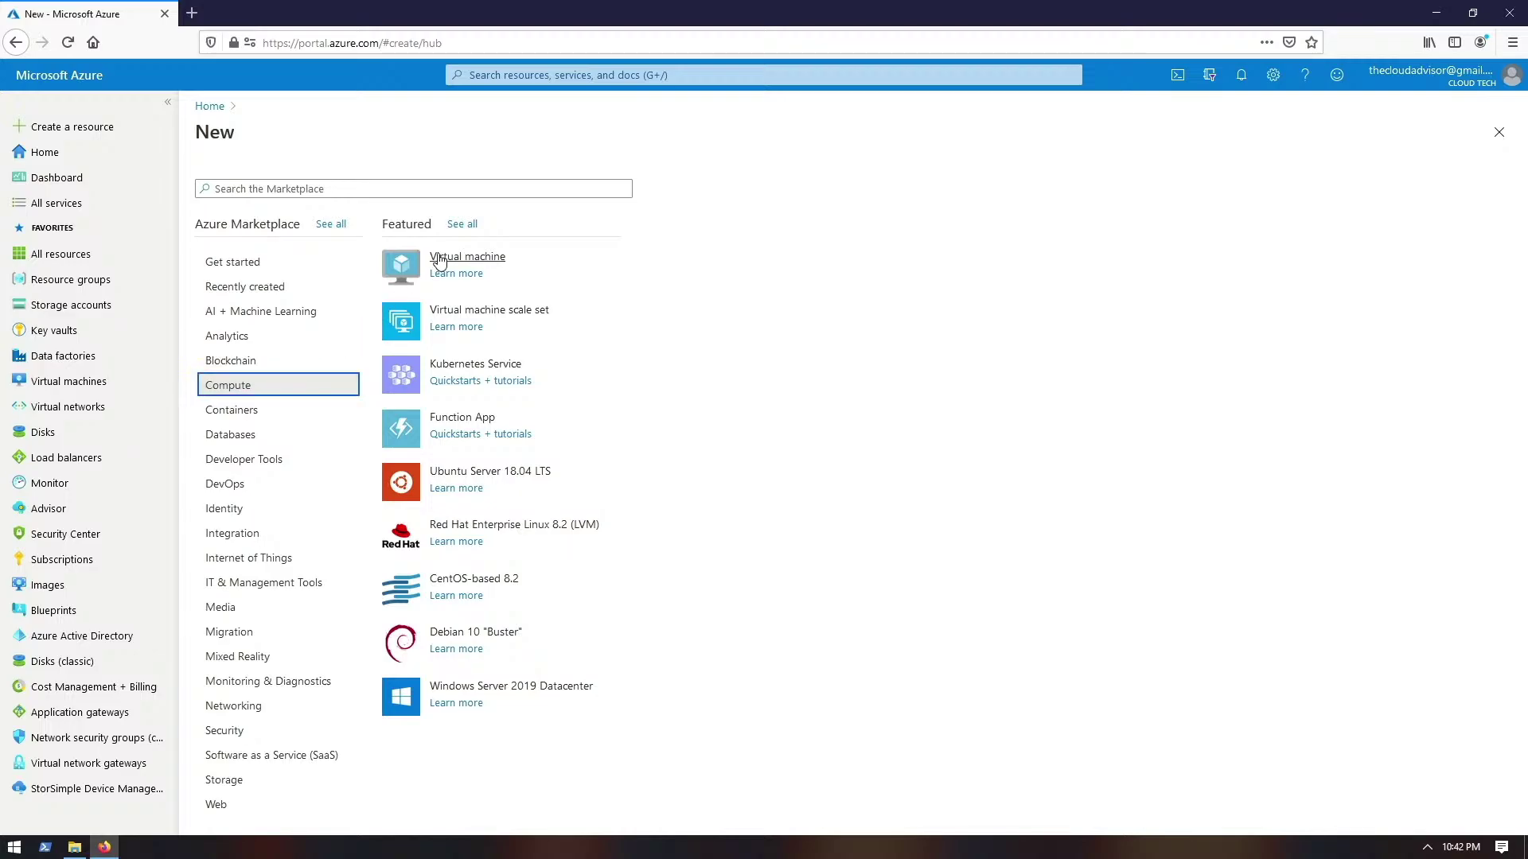
- Start a virtual machine draft on the Pay-As-You-Go subscription and review resource groups
{"action": "left_click", "coordinate": [482, 262]}
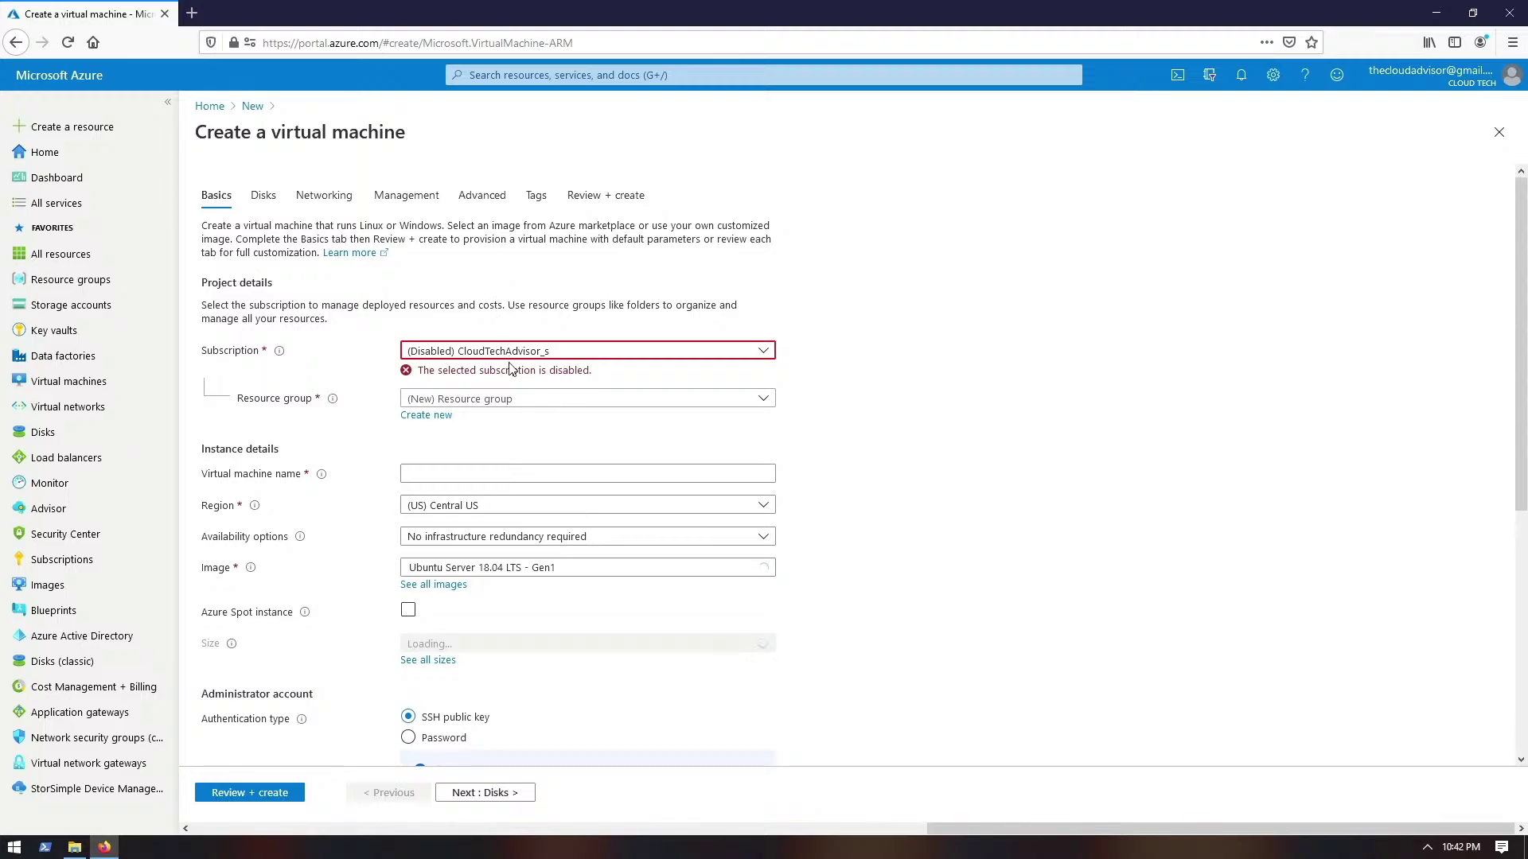
{"action": "left_click", "coordinate": [509, 352]}
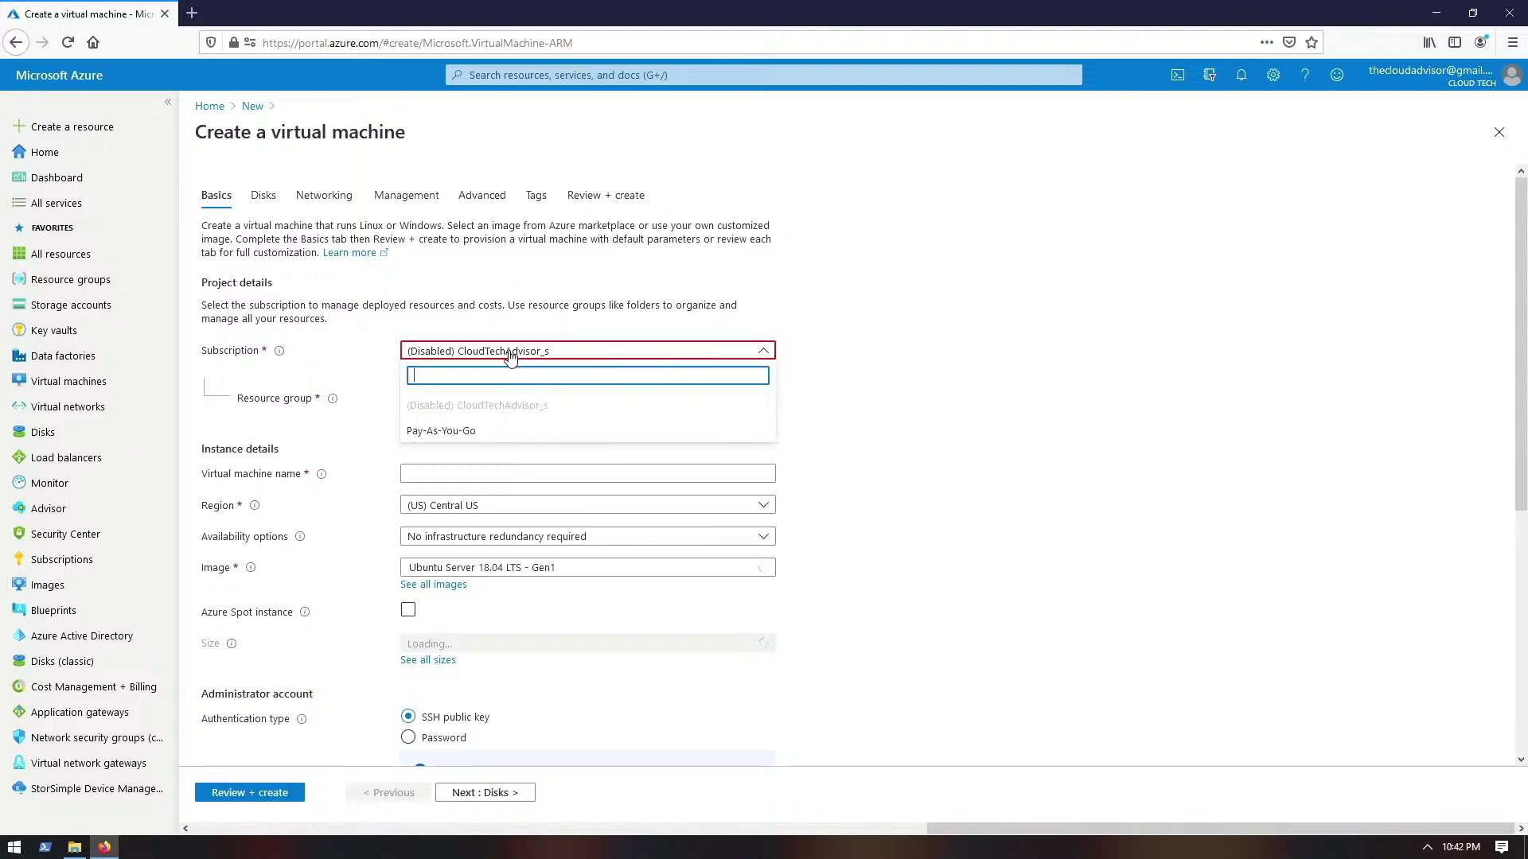
{"action": "left_click", "coordinate": [482, 432]}
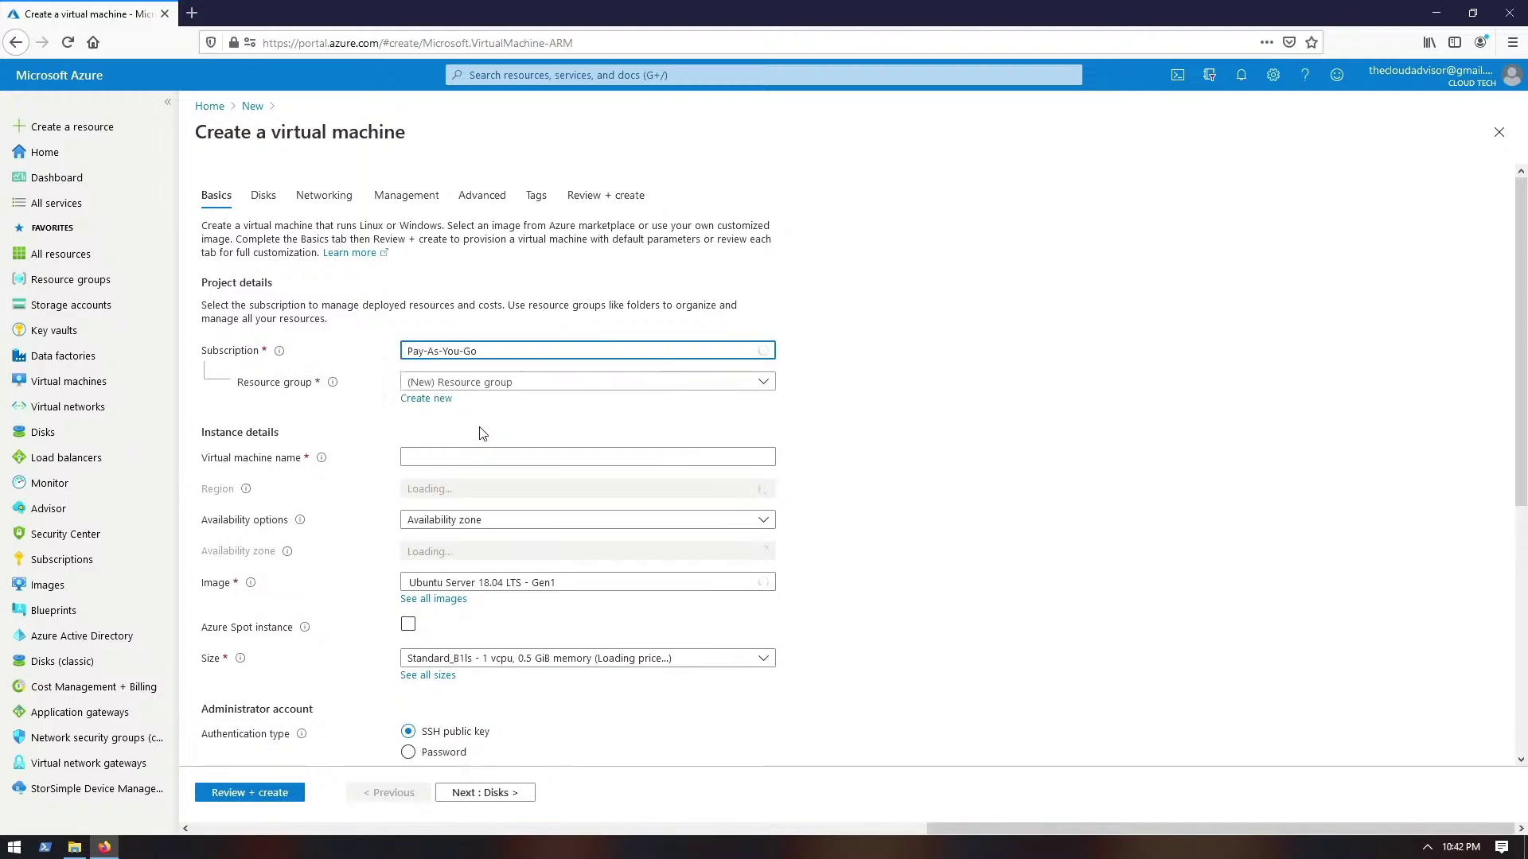
{"action": "left_click", "coordinate": [494, 383]}
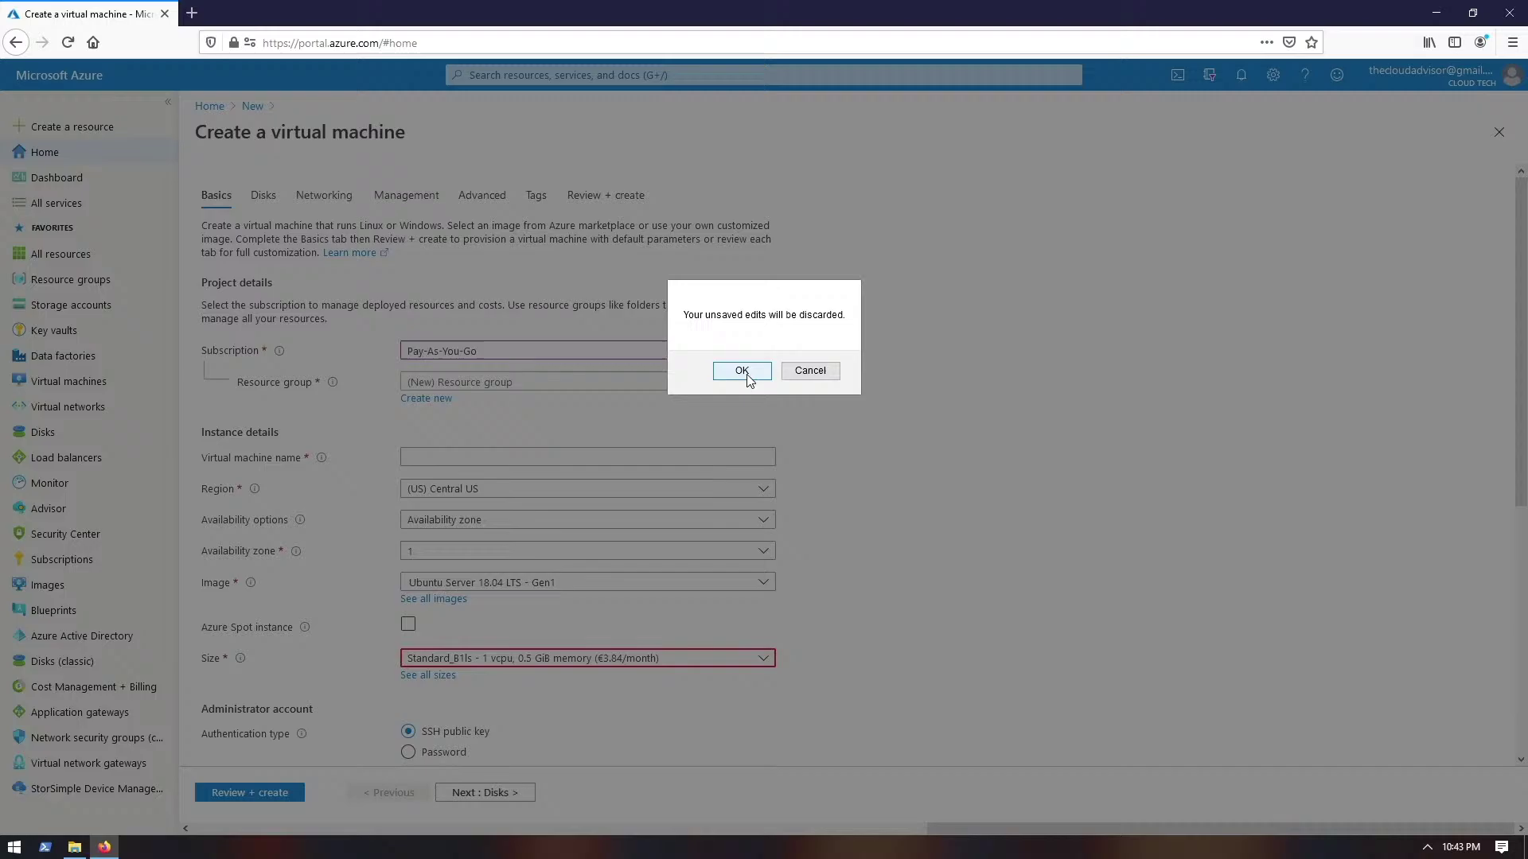
{"action": "left_click", "coordinate": [746, 370]}
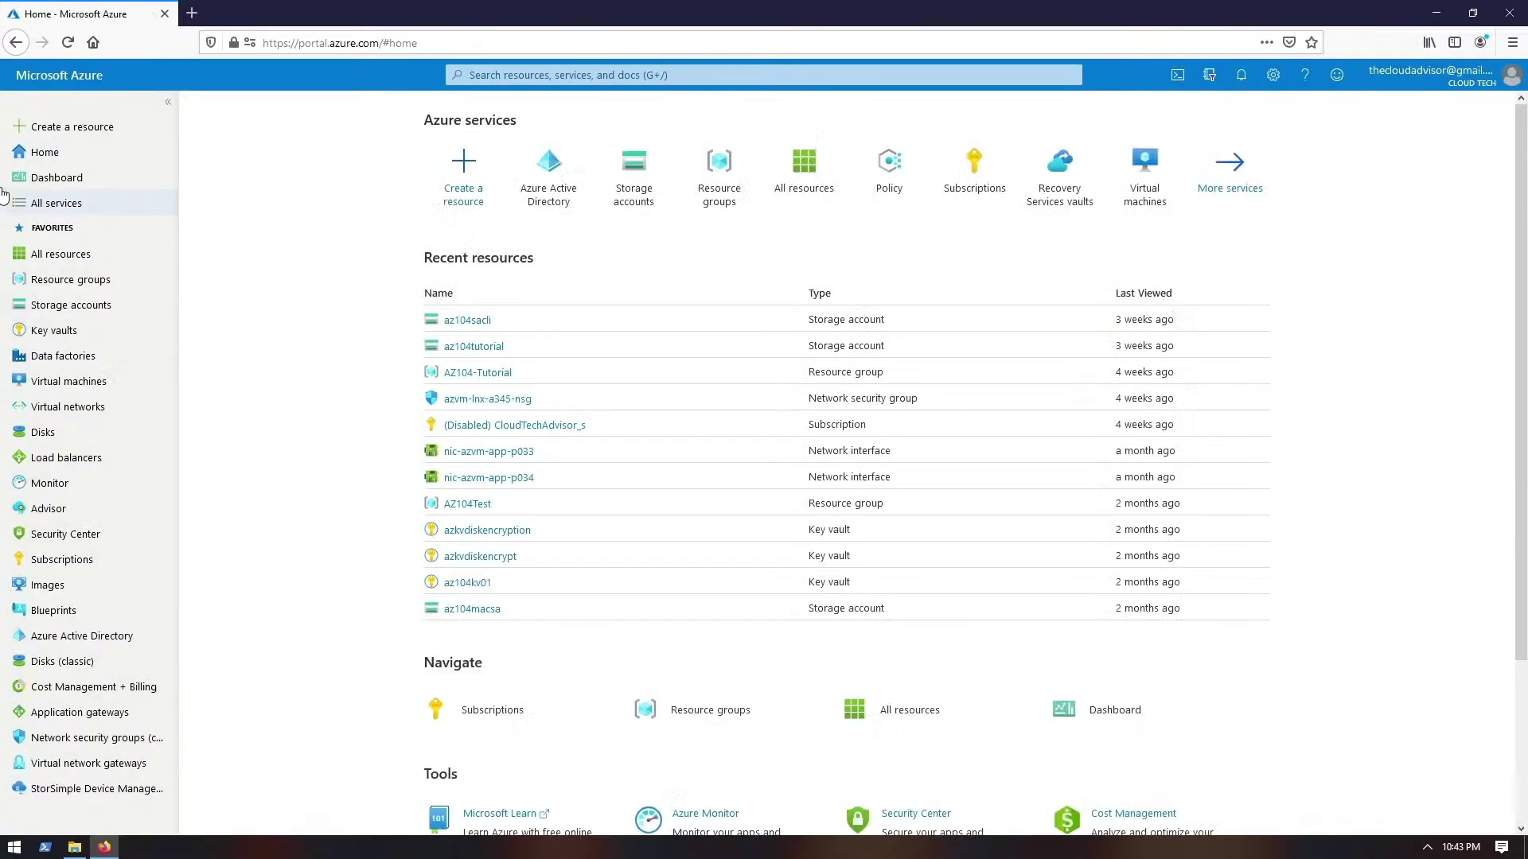
{"action": "left_click", "coordinate": [55, 183]}
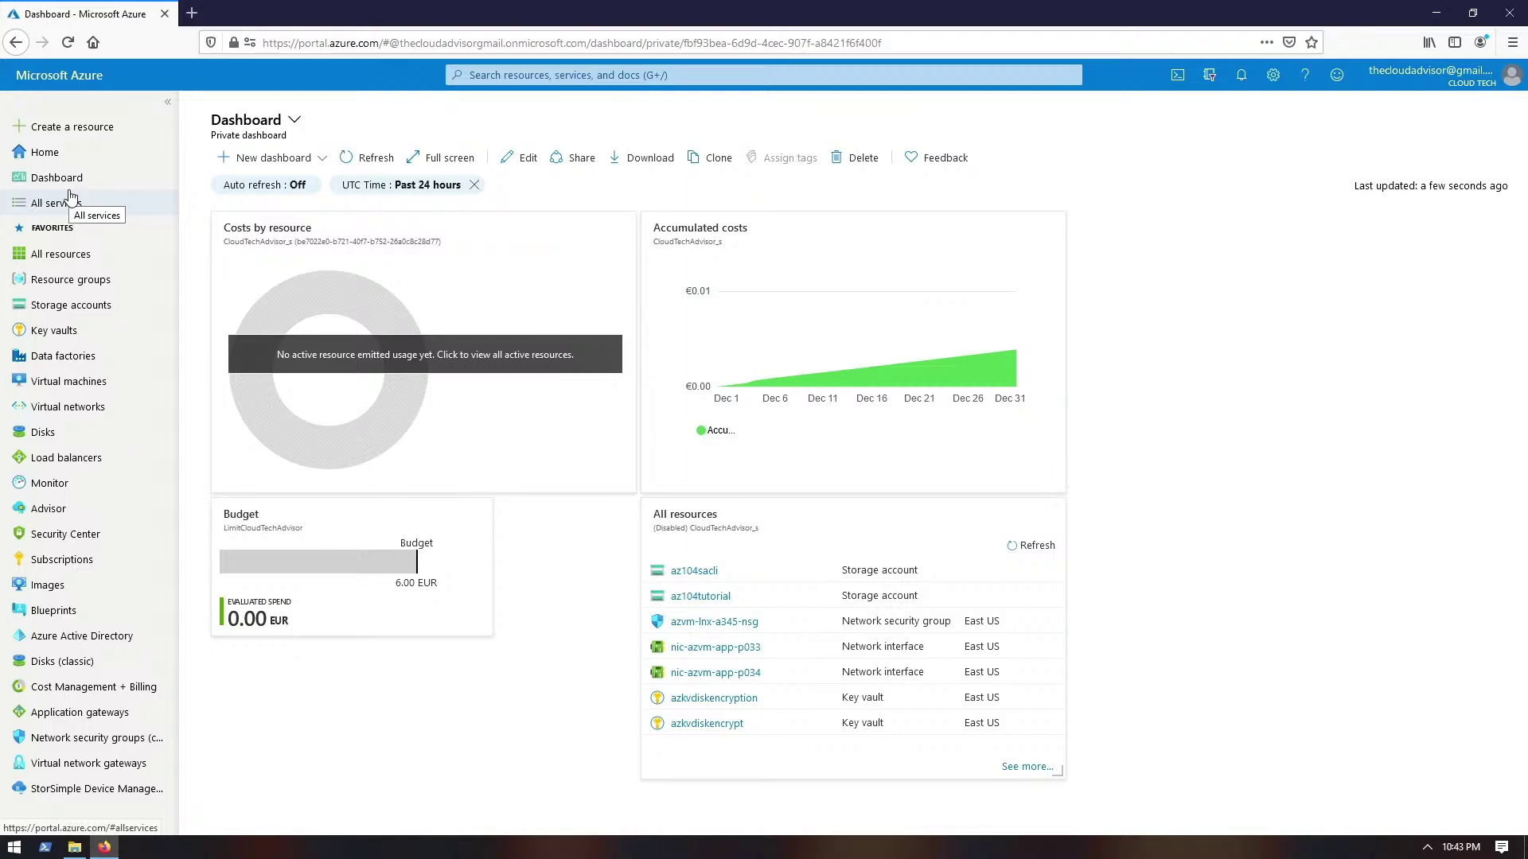
{"action": "left_click", "coordinate": [71, 197]}
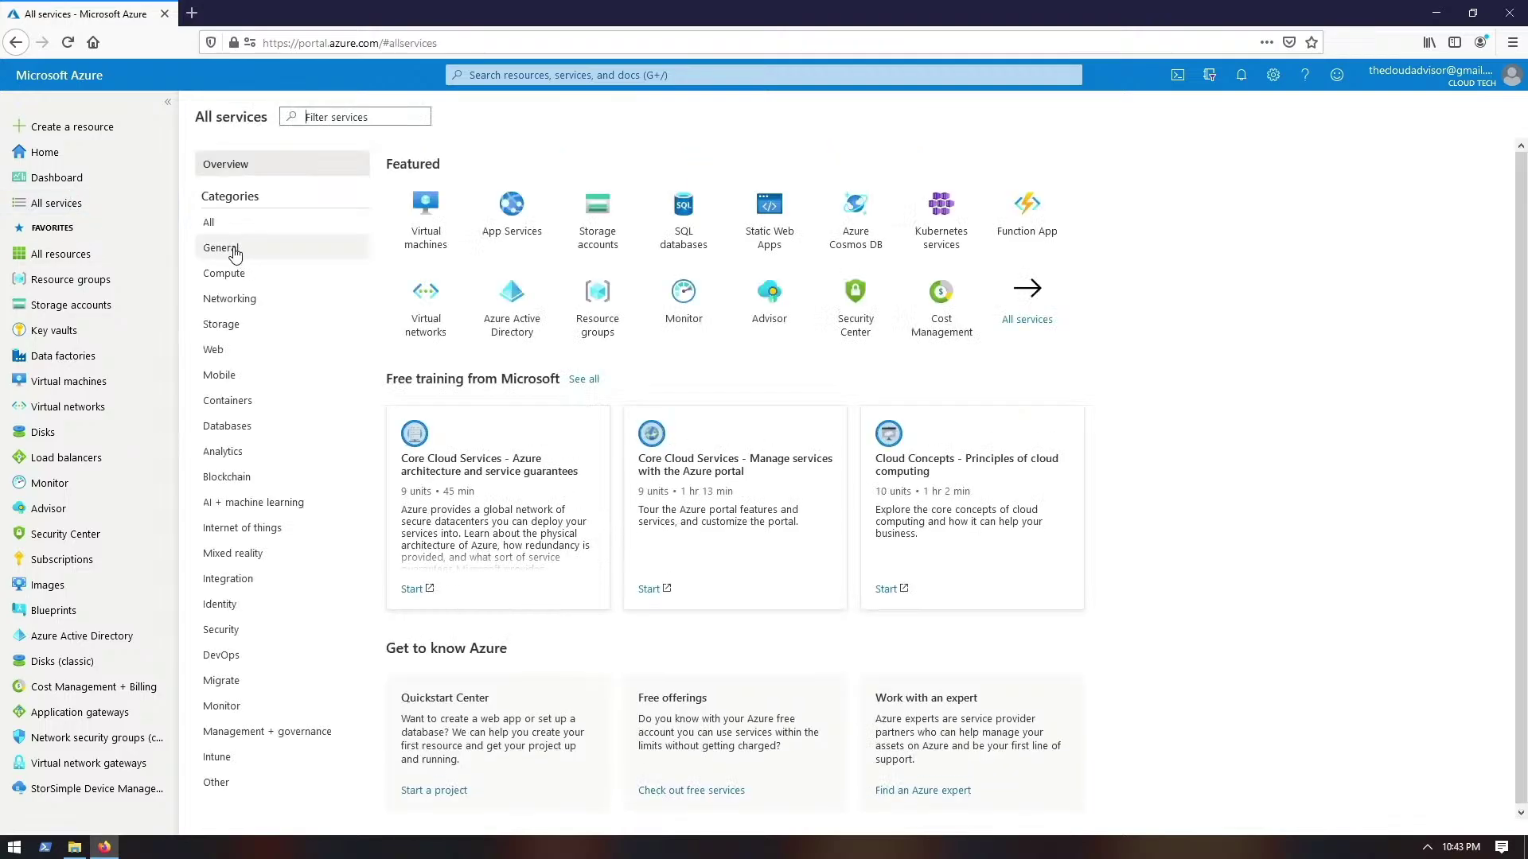
{"action": "left_click", "coordinate": [79, 159]}
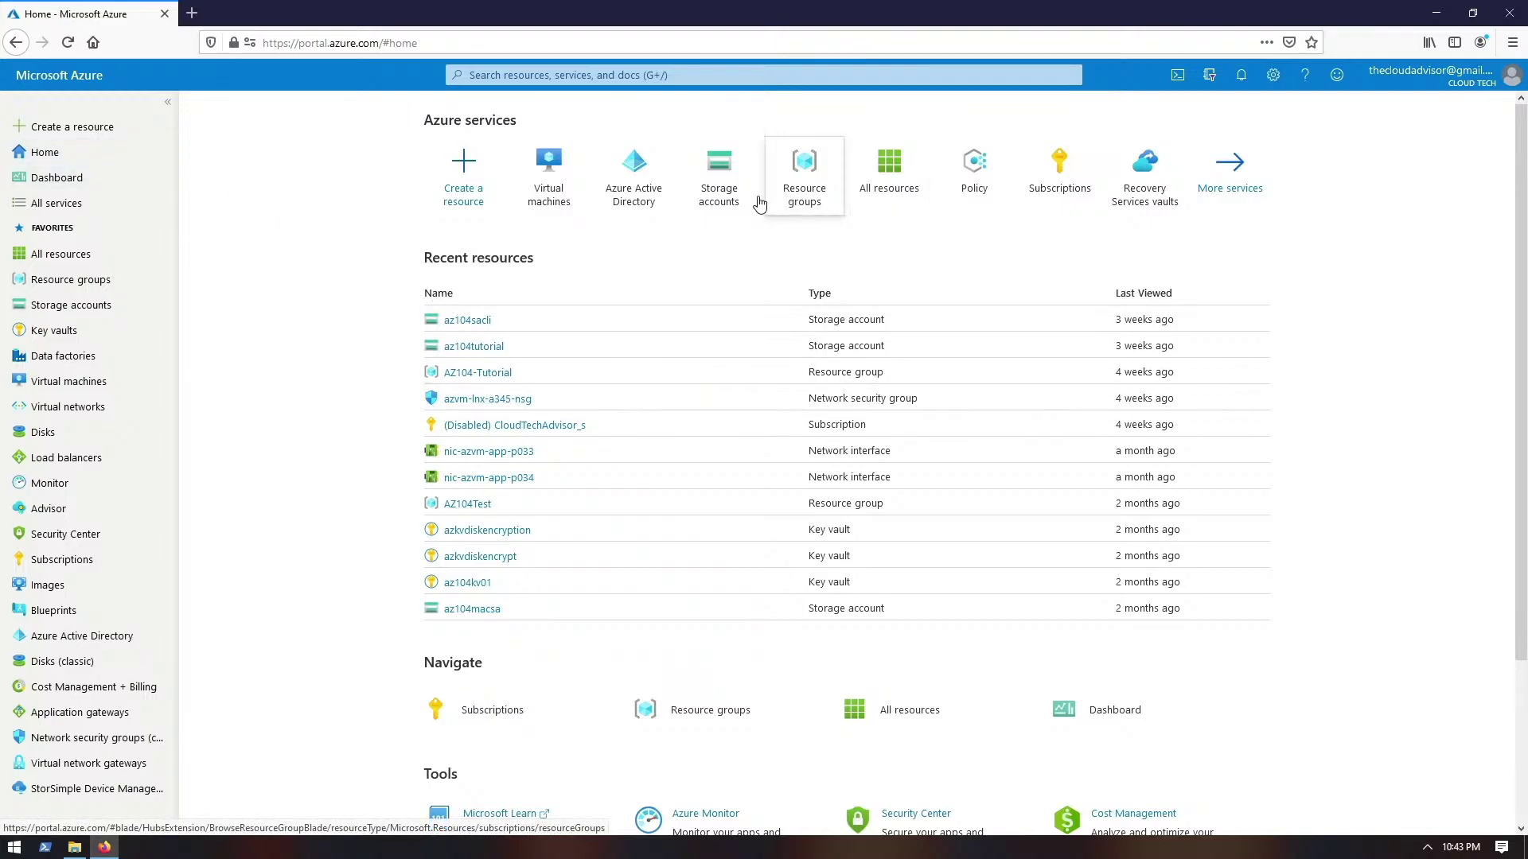
{"action": "scroll", "coordinate": [716, 311], "scroll_direction": "down", "scroll_amount": 3}
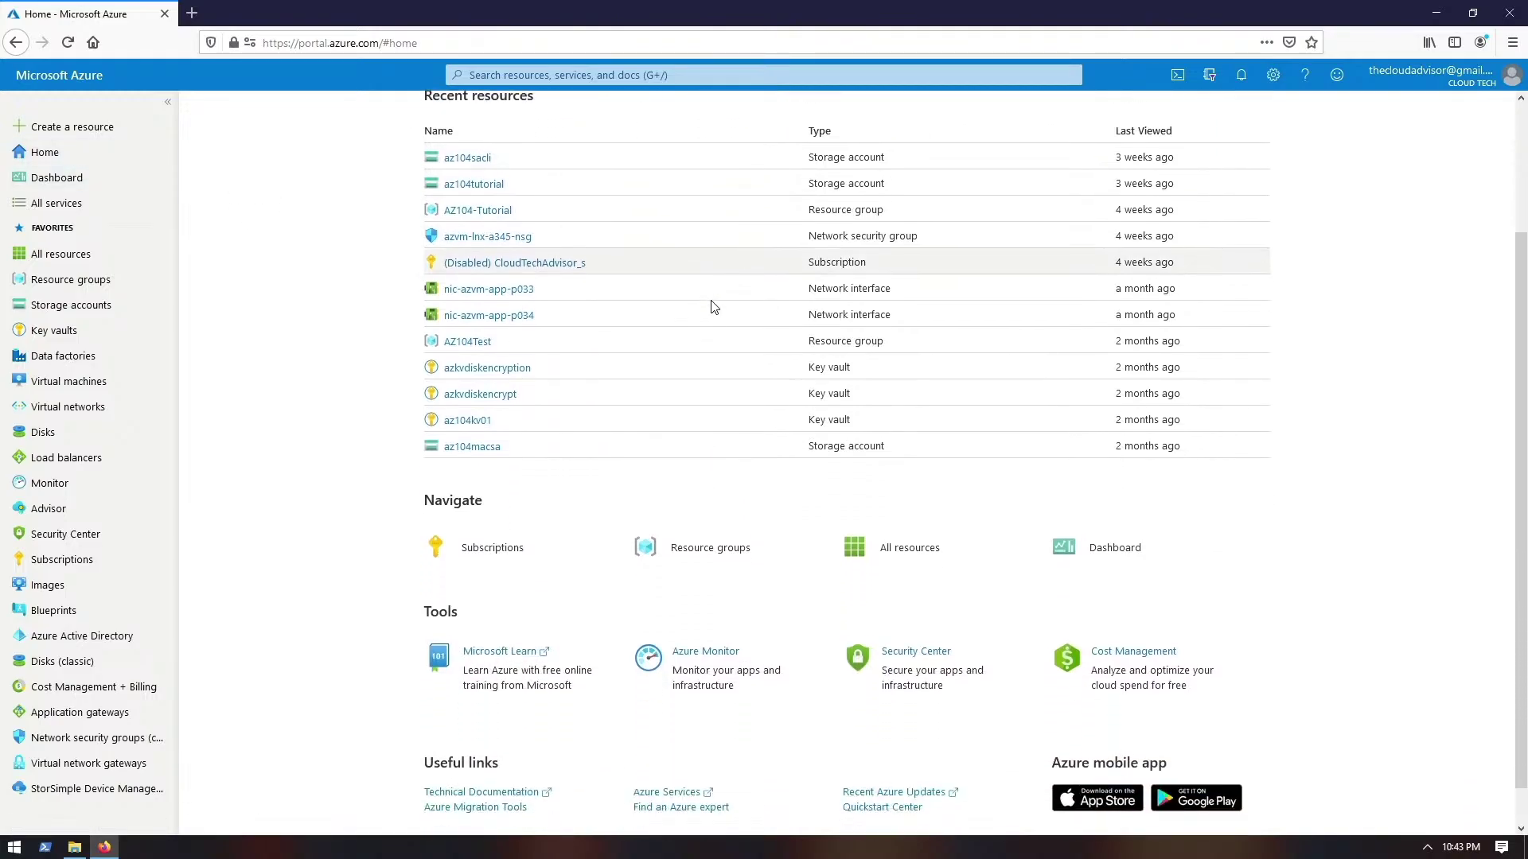
{"action": "scroll", "coordinate": [714, 307], "scroll_direction": "down", "scroll_amount": 1}
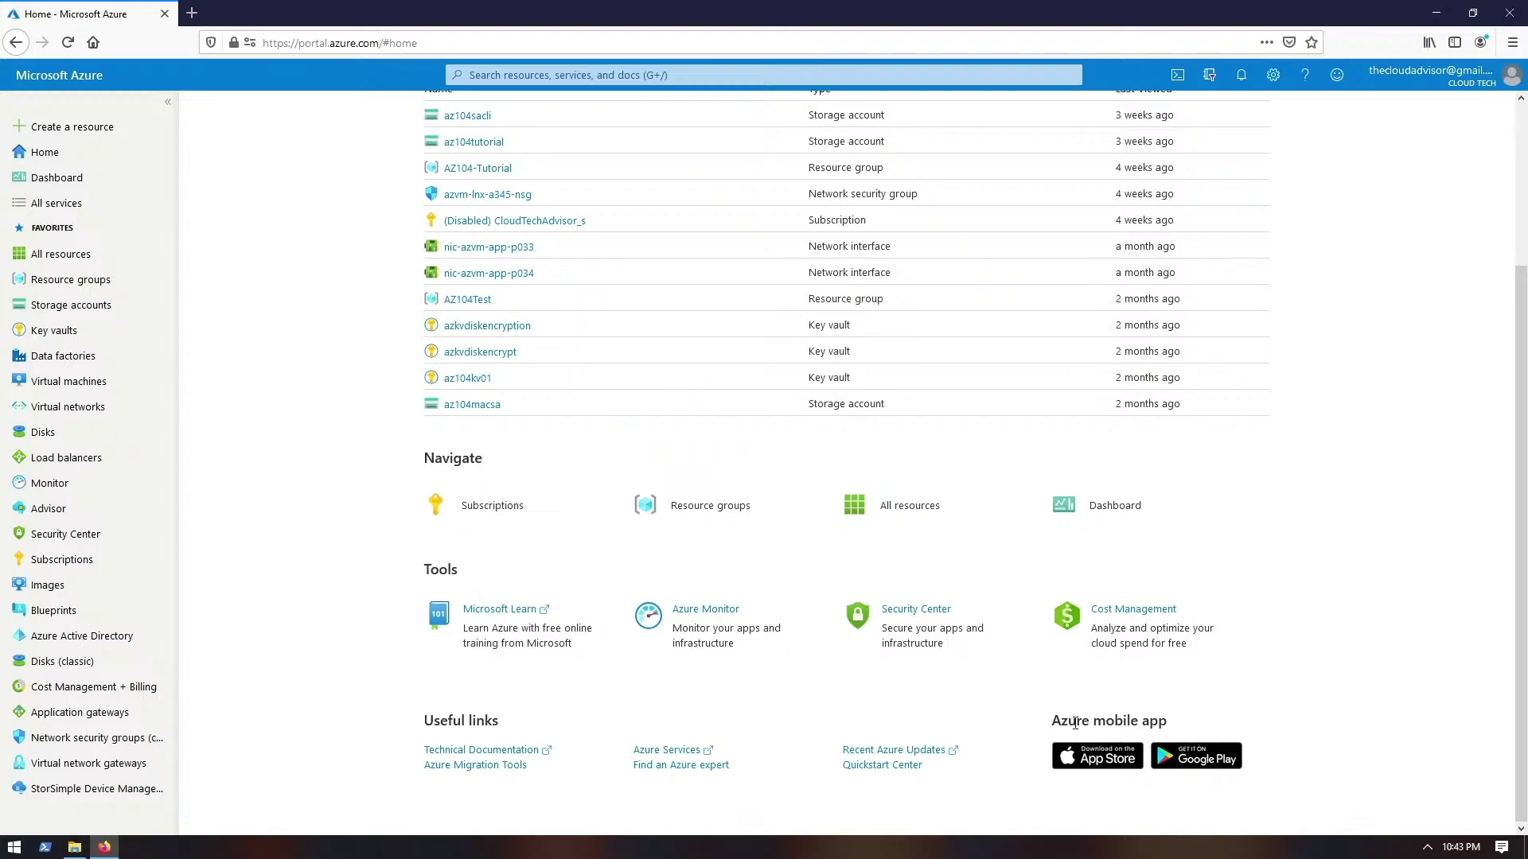
{"action": "left_click", "coordinate": [1084, 762]}
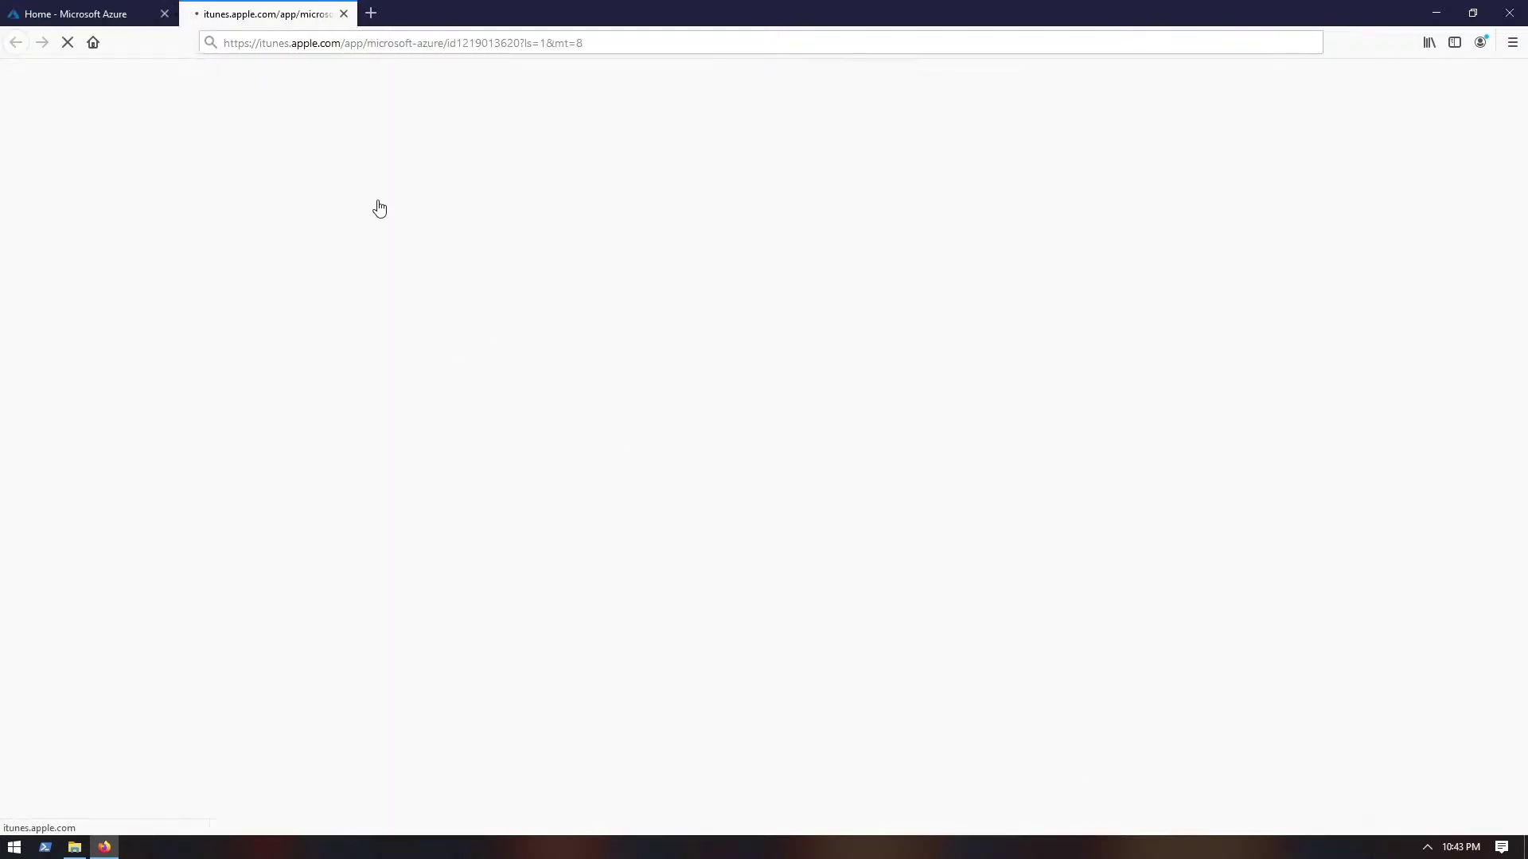
{"action": "left_click", "coordinate": [131, 14]}
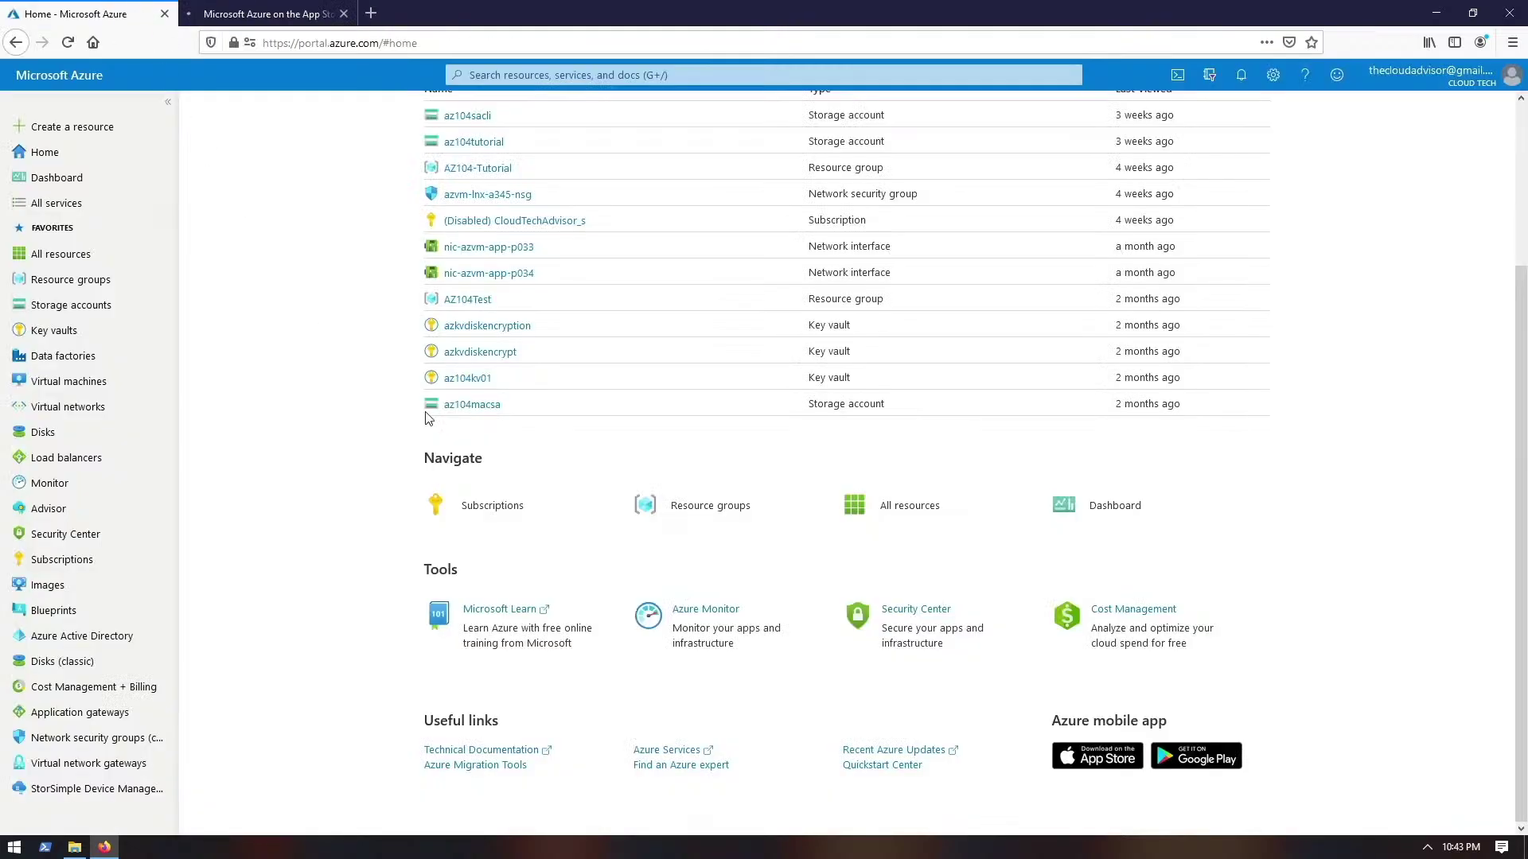
{"action": "left_click", "coordinate": [1169, 762]}
{"action": "left_click", "coordinate": [464, 15]}
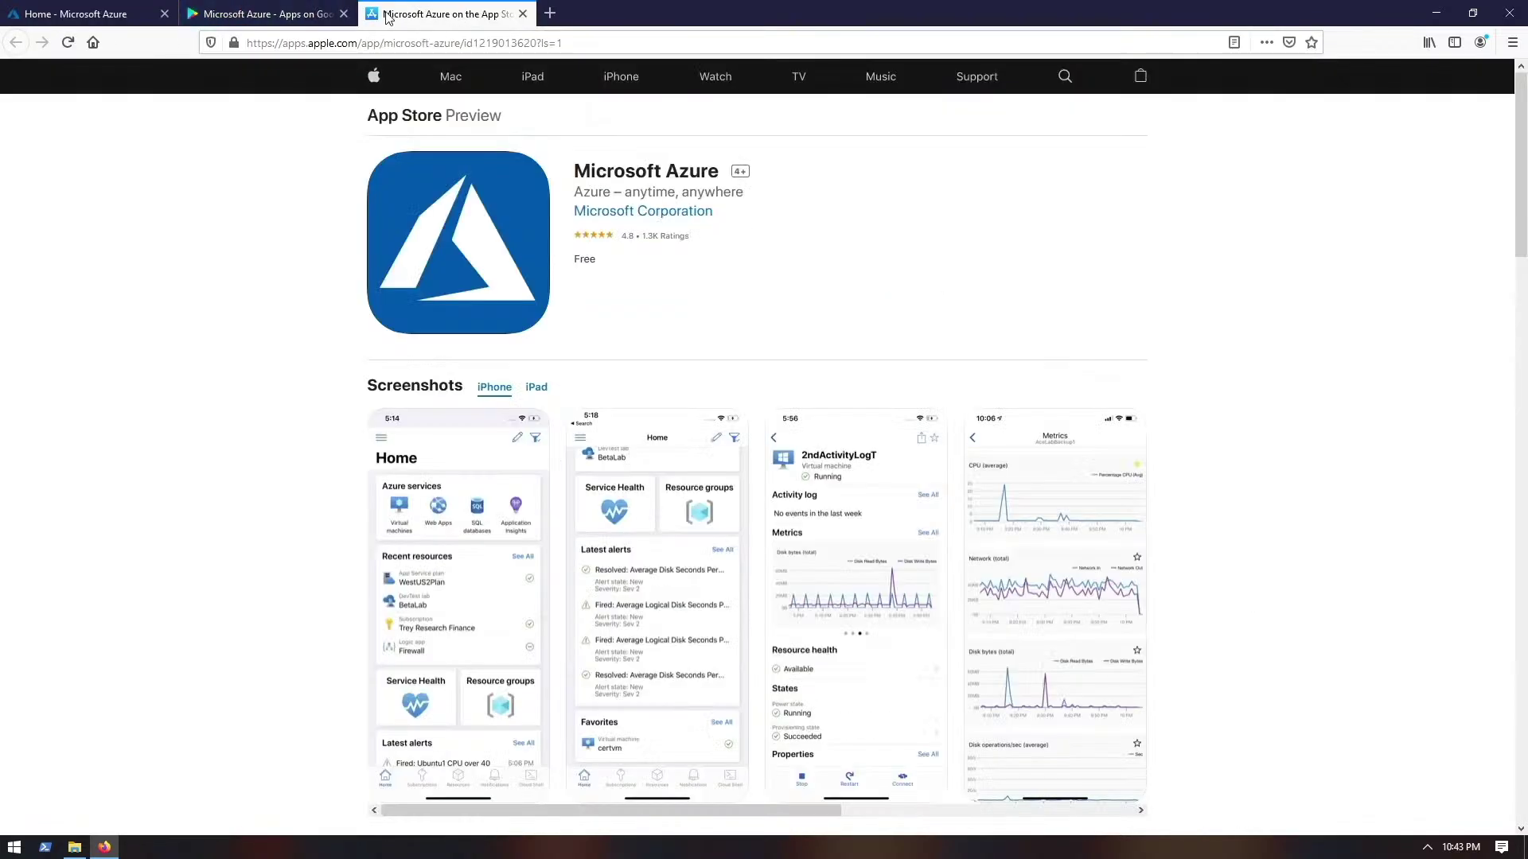
{"action": "left_click", "coordinate": [270, 13]}
{"action": "left_click", "coordinate": [108, 14]}
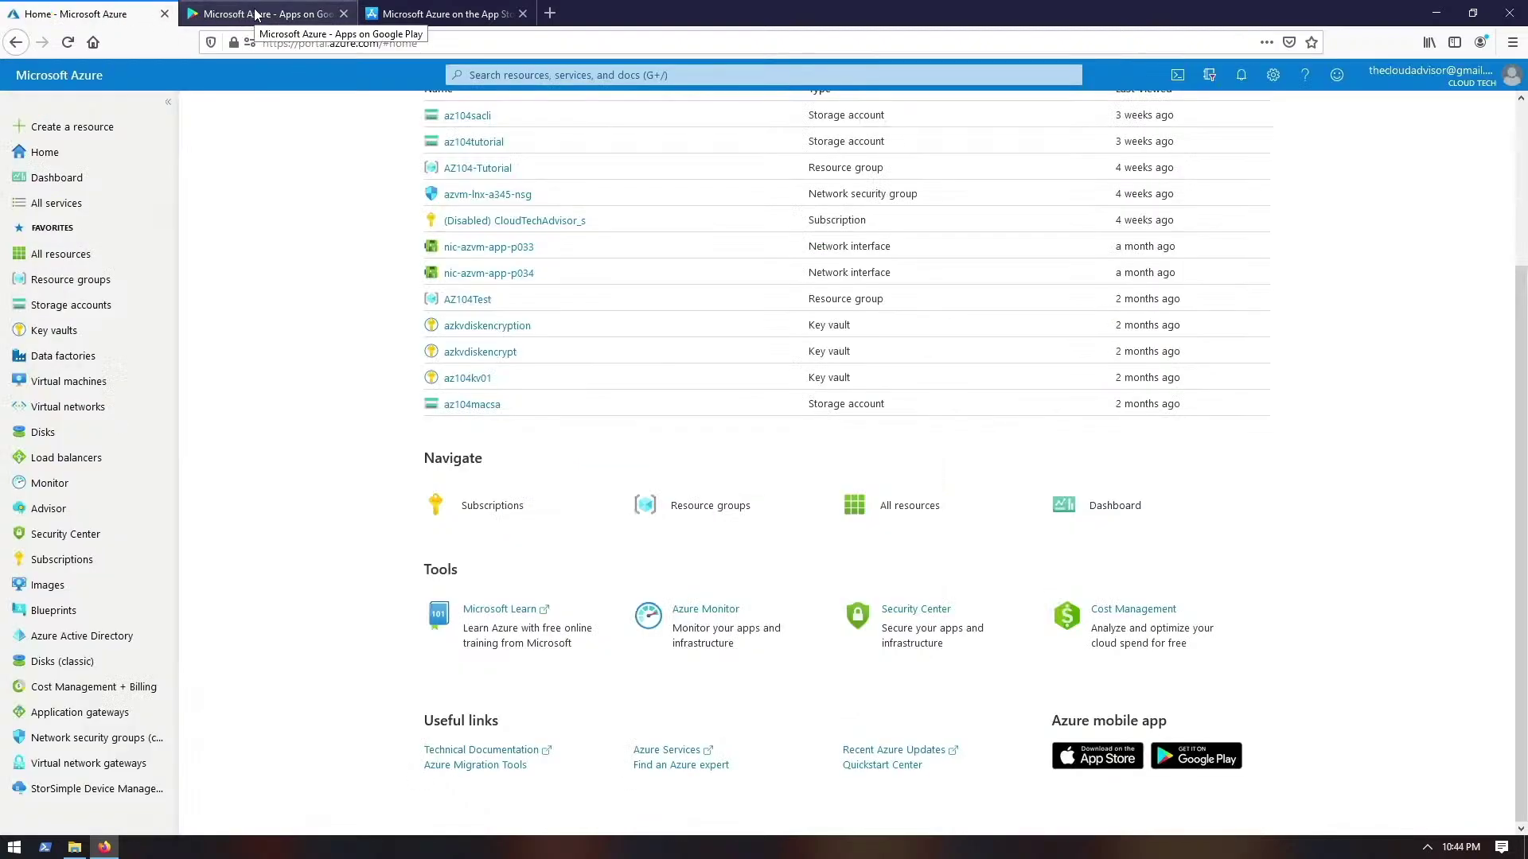
{"action": "left_click", "coordinate": [256, 14]}
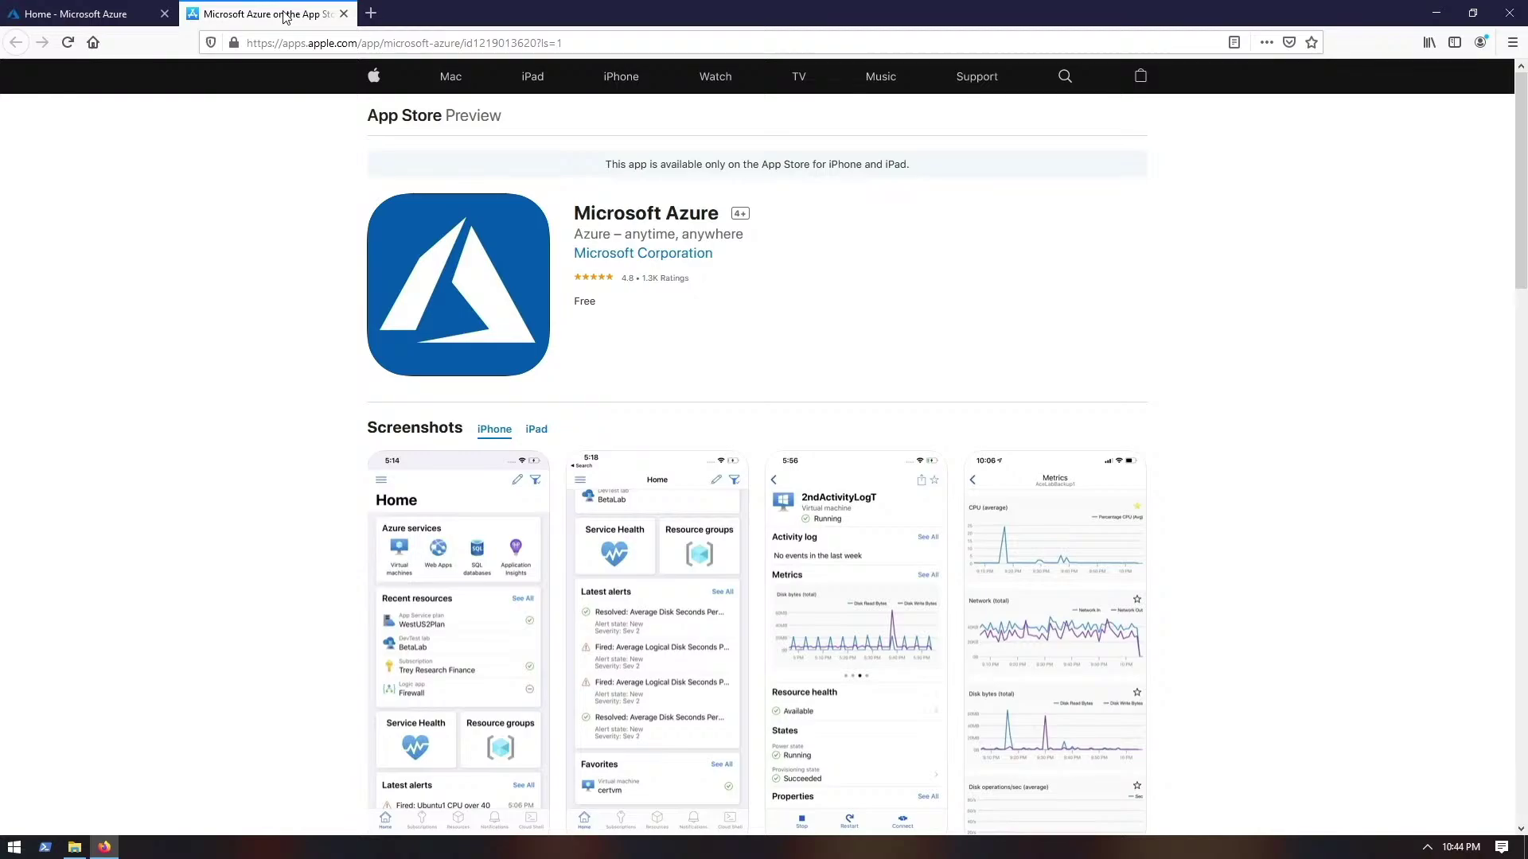
{"action": "middle_click", "coordinate": [285, 18]}
{"action": "scroll", "coordinate": [334, 346], "scroll_direction": "up", "scroll_amount": 3}
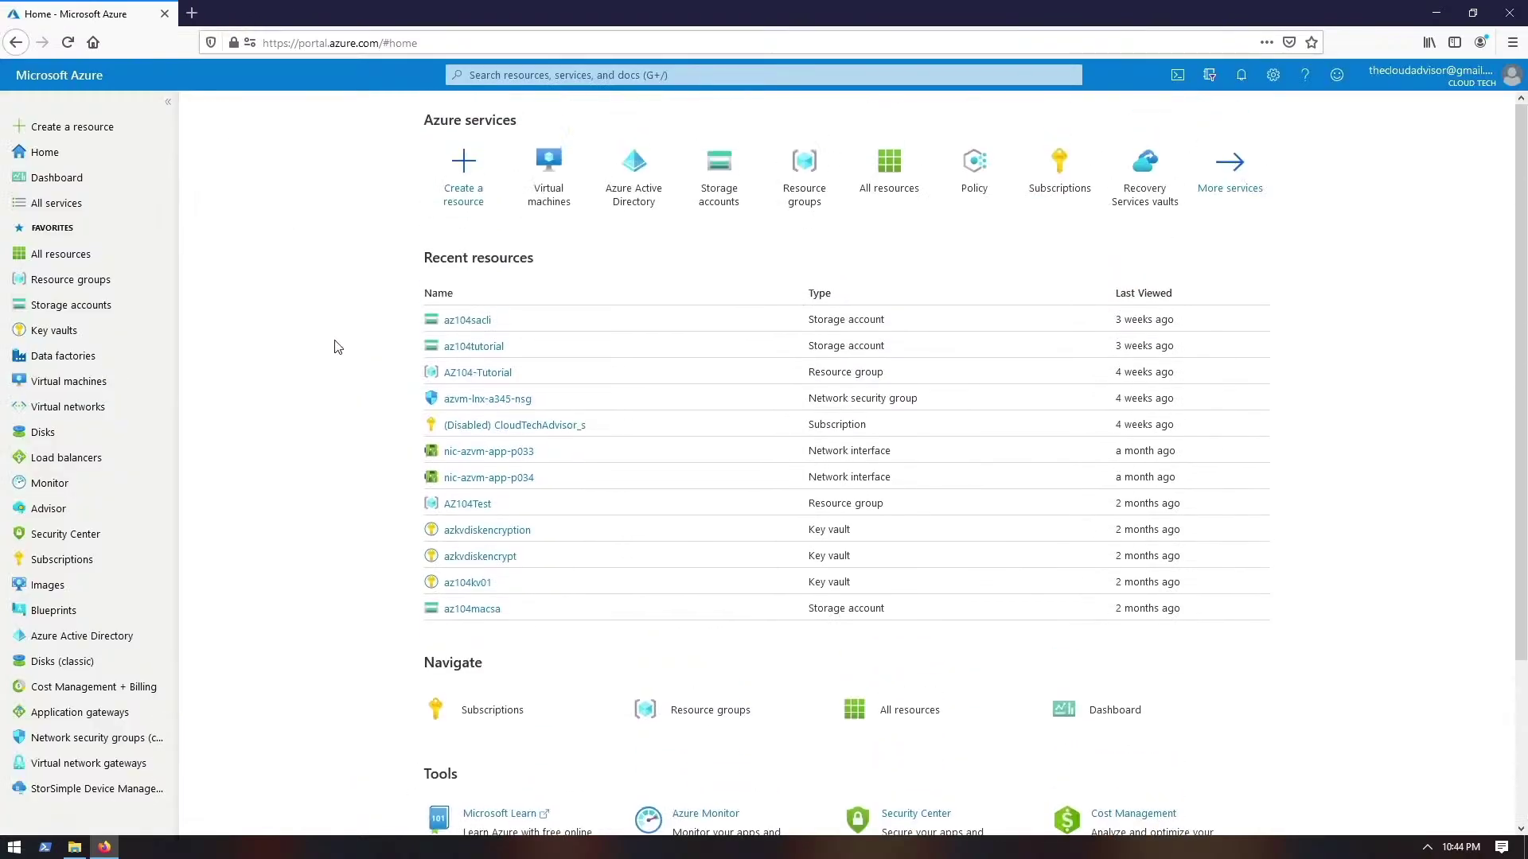
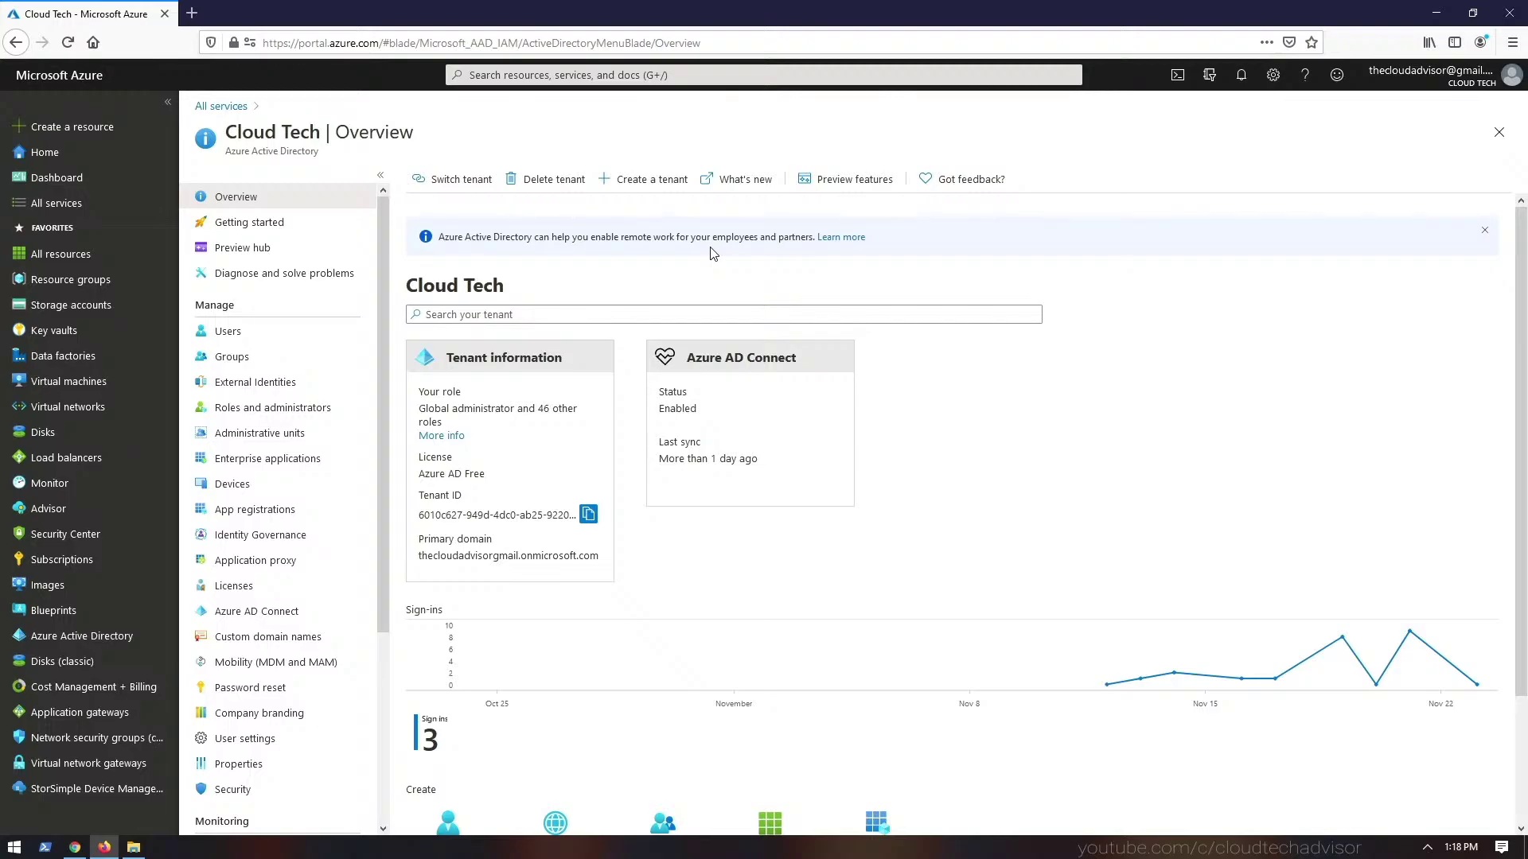
- Start a new tenant, compare B2C against Azure Active Directory, and choose Azure Active Directory
{"action": "left_click", "coordinate": [654, 181]}
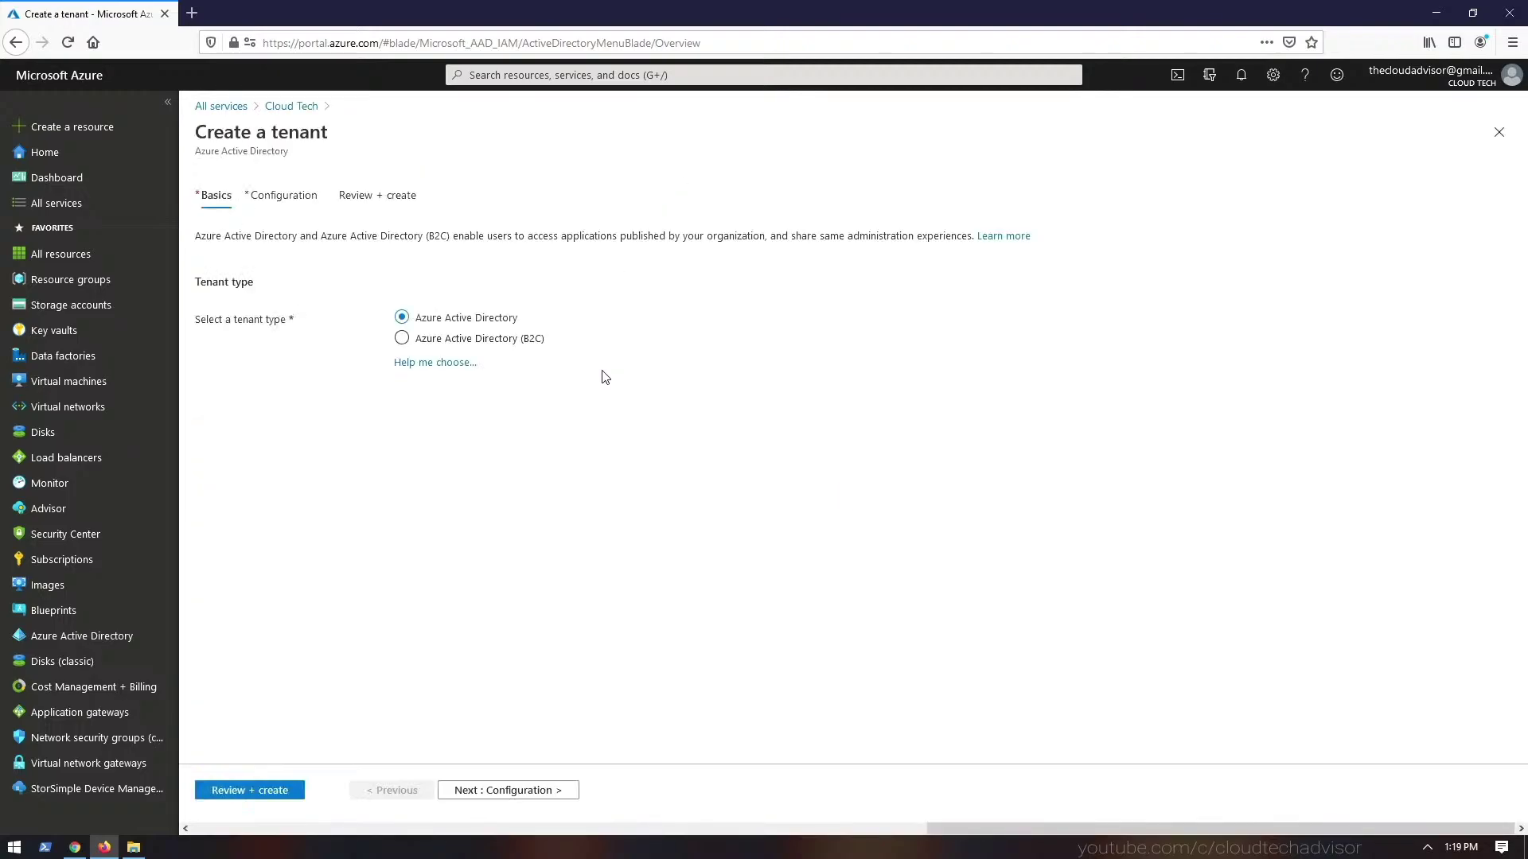
{"action": "left_click", "coordinate": [443, 340]}
{"action": "left_click", "coordinate": [442, 363]}
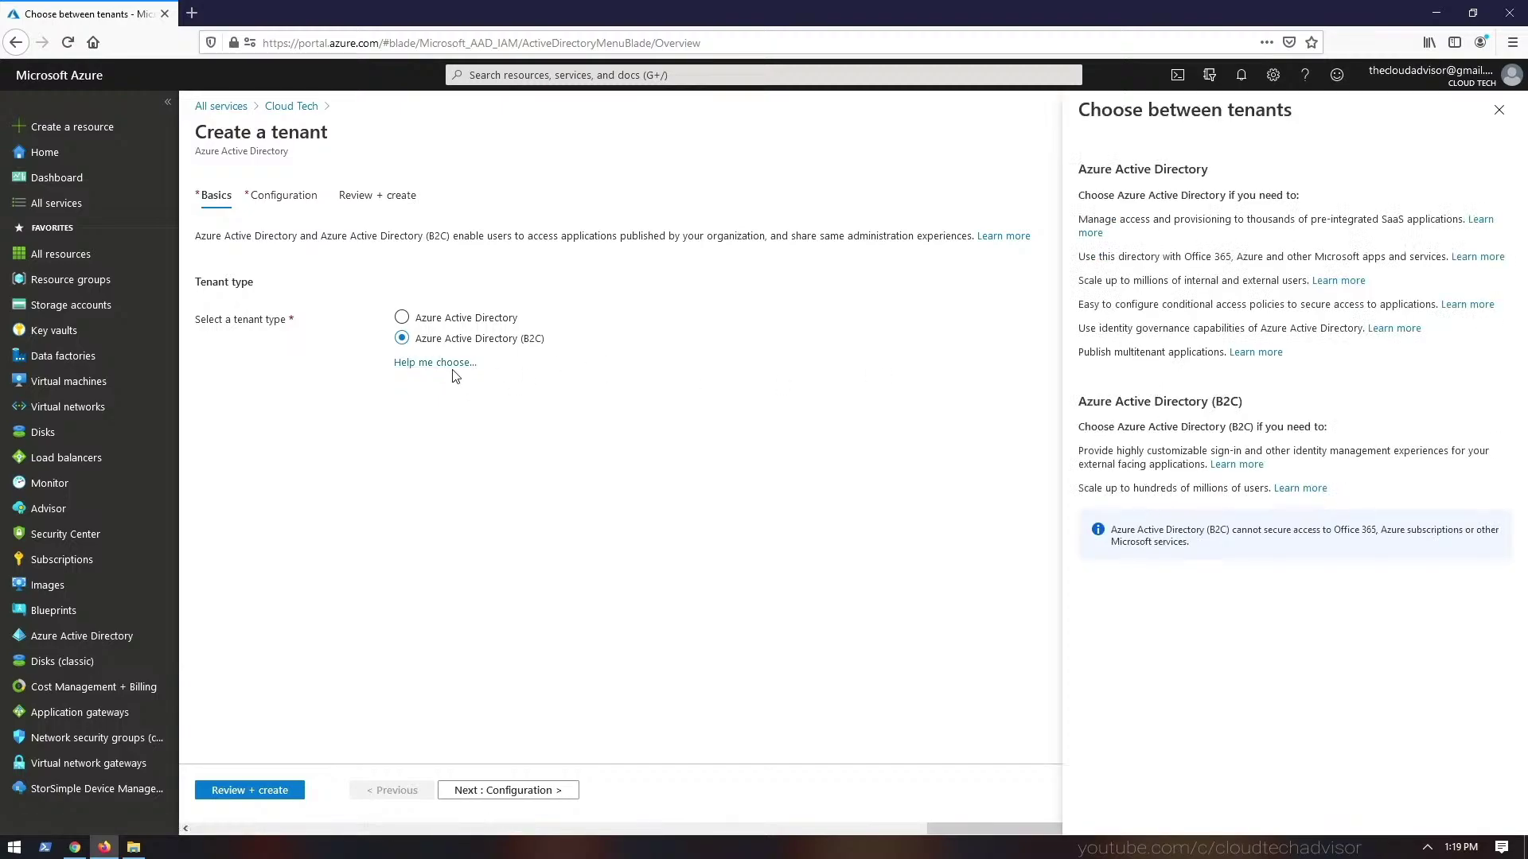
{"action": "left_click", "coordinate": [458, 325]}
{"action": "left_click", "coordinate": [1498, 109]}
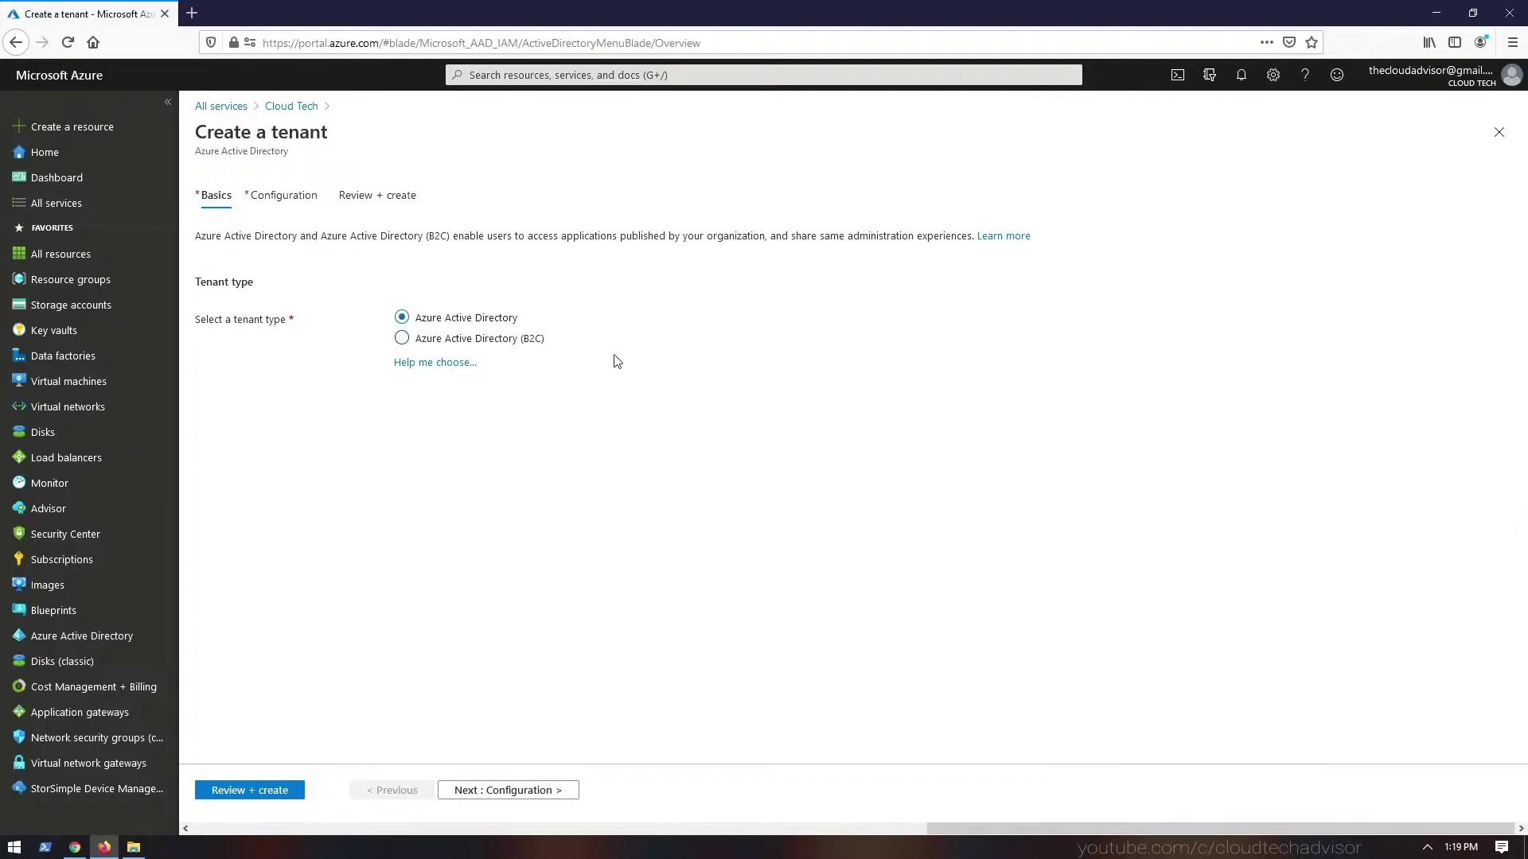
{"action": "left_click", "coordinate": [470, 793]}
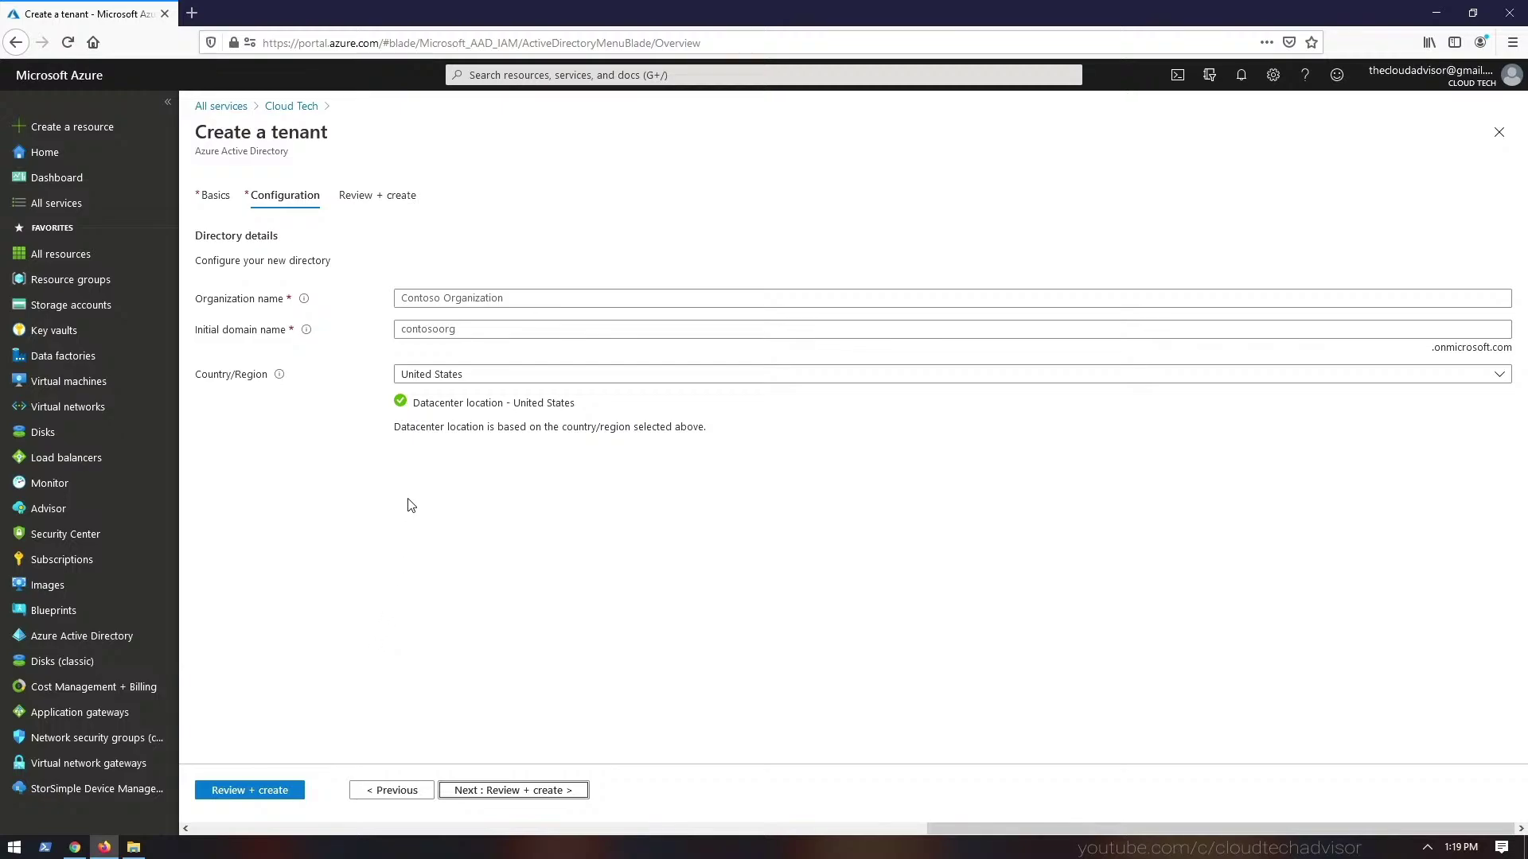
- Enter AZ104TutorialAD as the organization name and reuse it as the initial domain name
{"action": "left_click", "coordinate": [451, 298]}
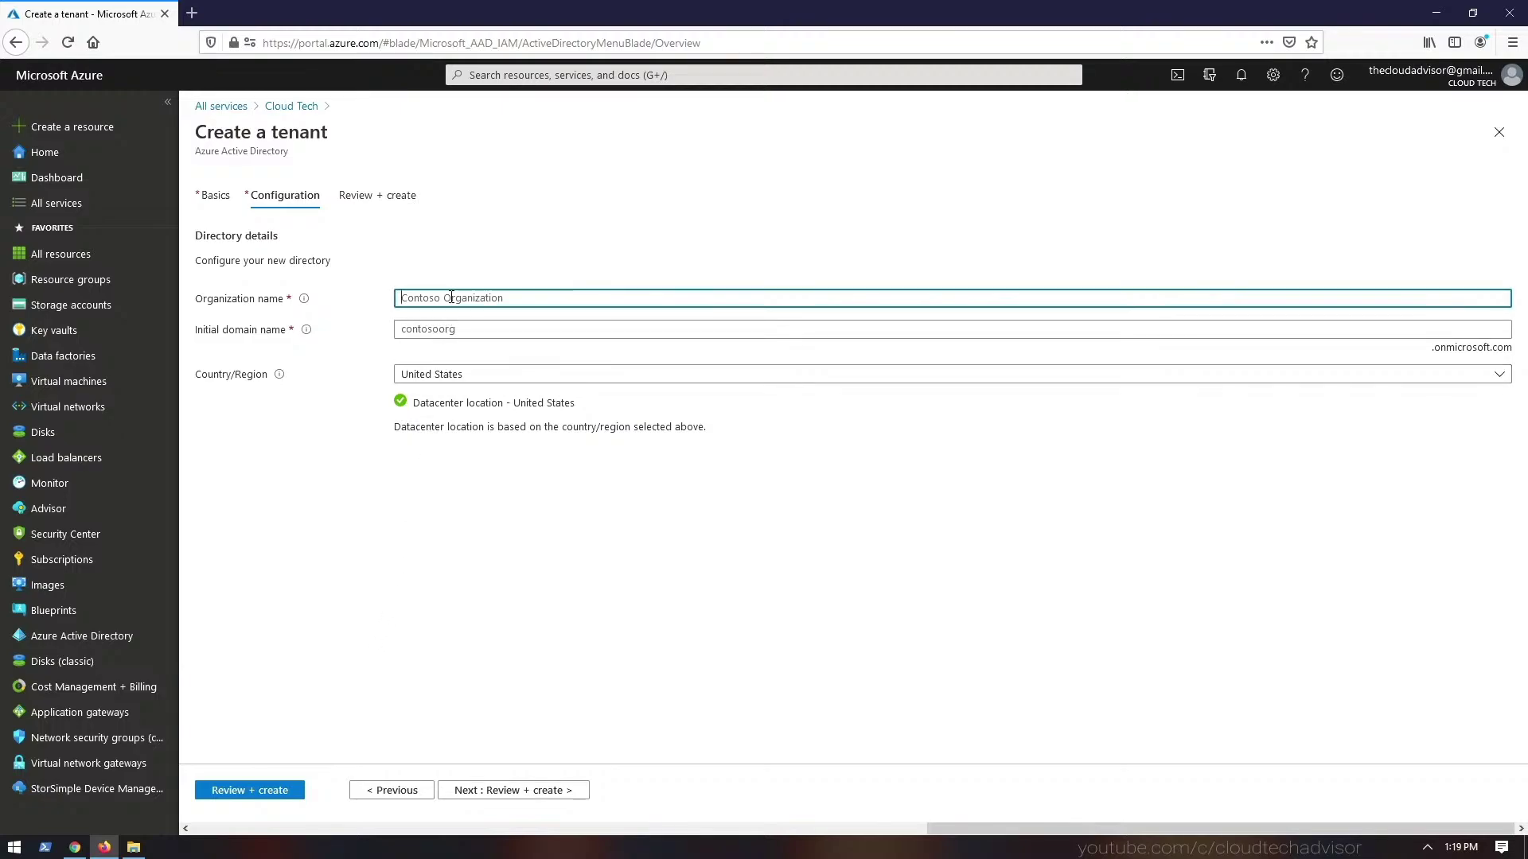
{"action": "type", "text": "AZ104TutorialAD"}
{"action": "key", "text": "ctrl+a"}
{"action": "key", "text": "ctrl+c"}
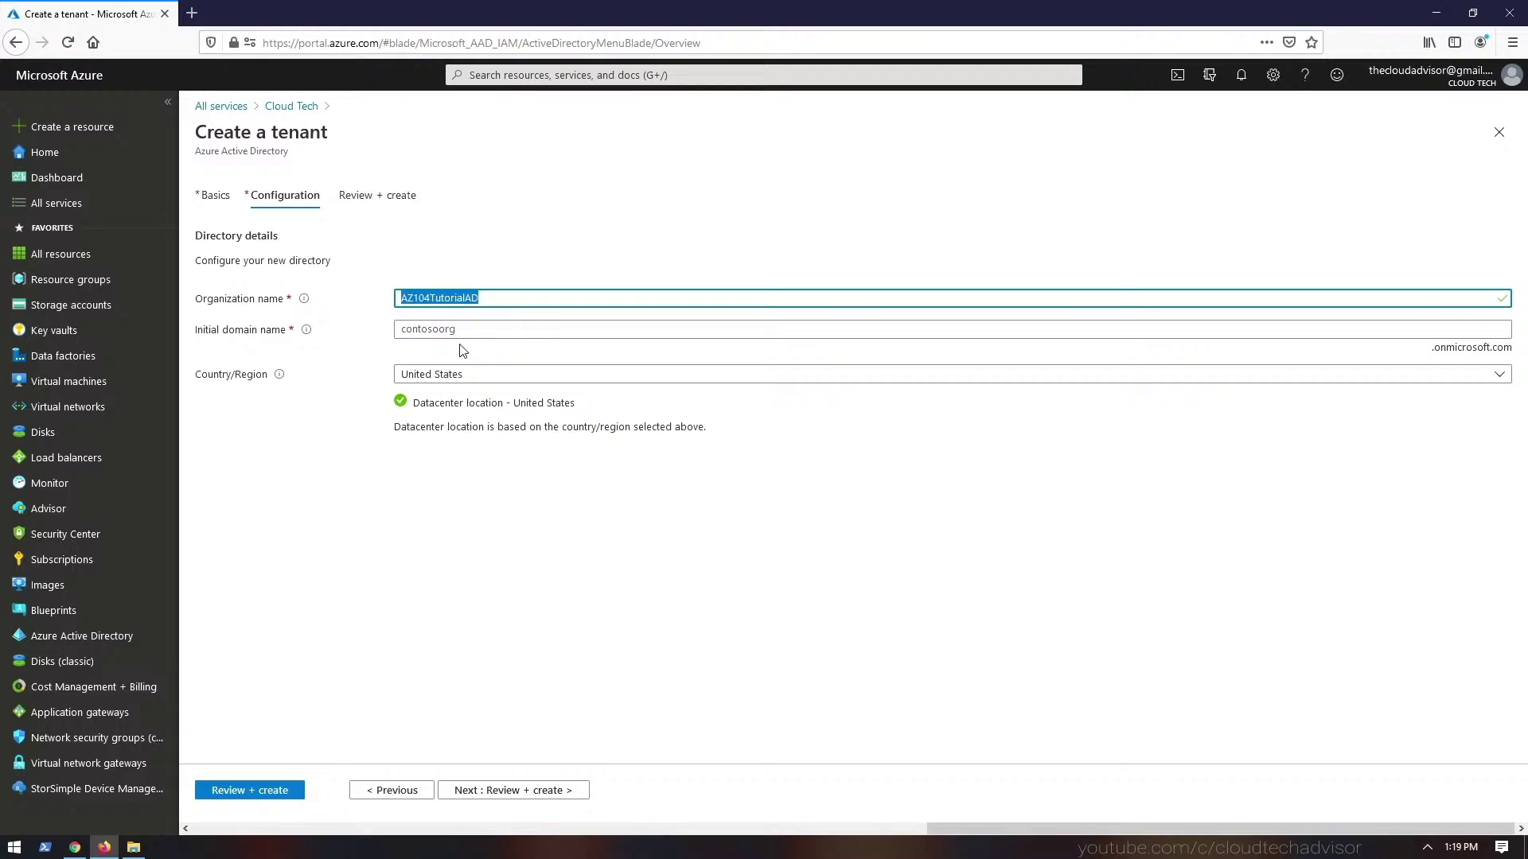
{"action": "left_click", "coordinate": [461, 329]}
{"action": "key", "text": "ctrl+v"}
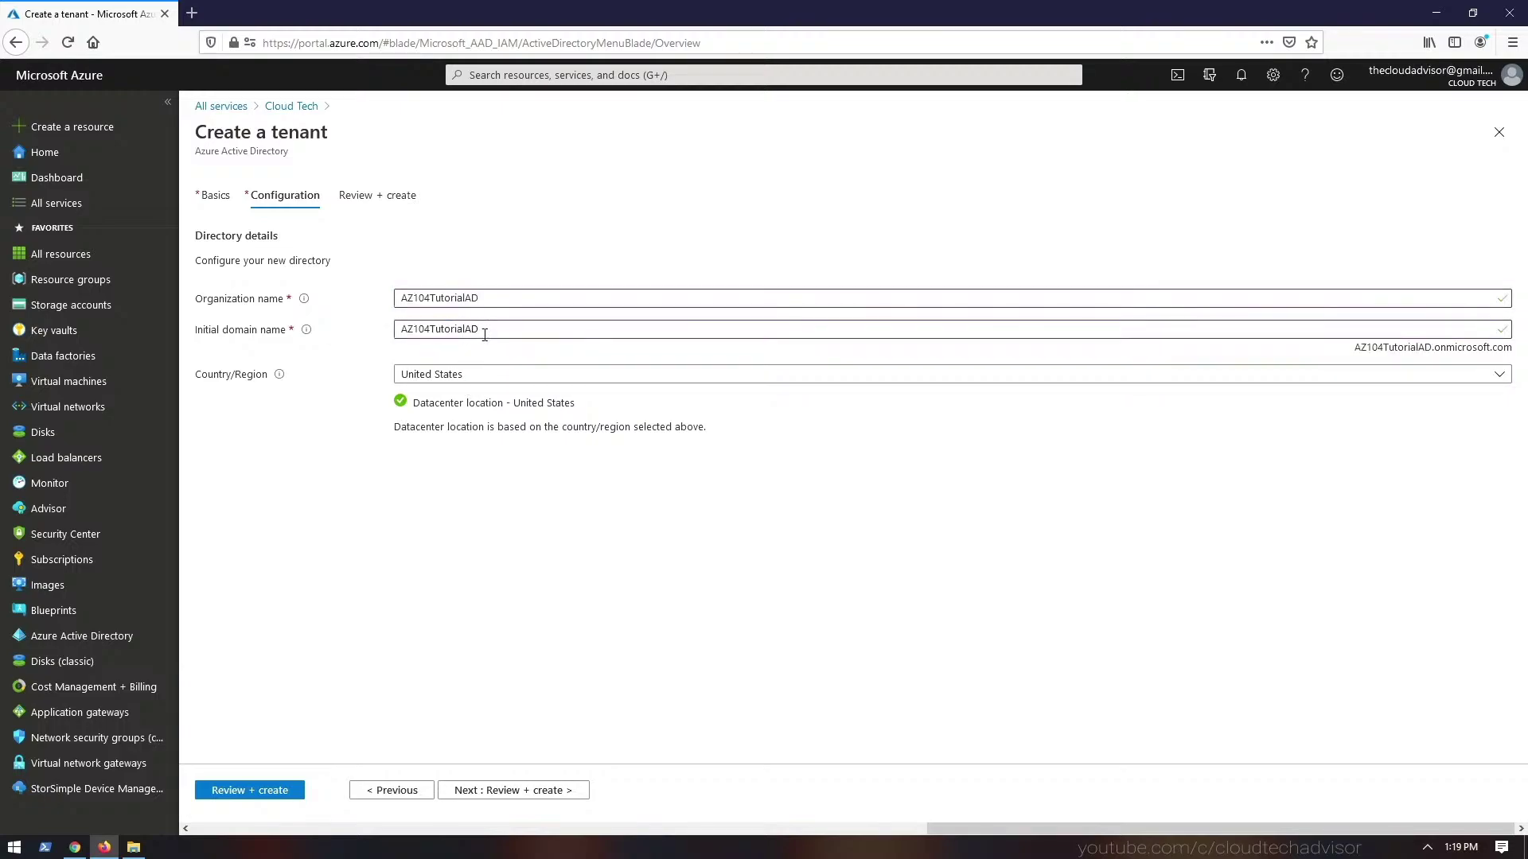
{"action": "left_click_drag", "start_coordinate": [1387, 346], "coordinate": [1490, 348]}
{"action": "left_click", "coordinate": [1490, 349]}
{"action": "left_click", "coordinate": [476, 329]}
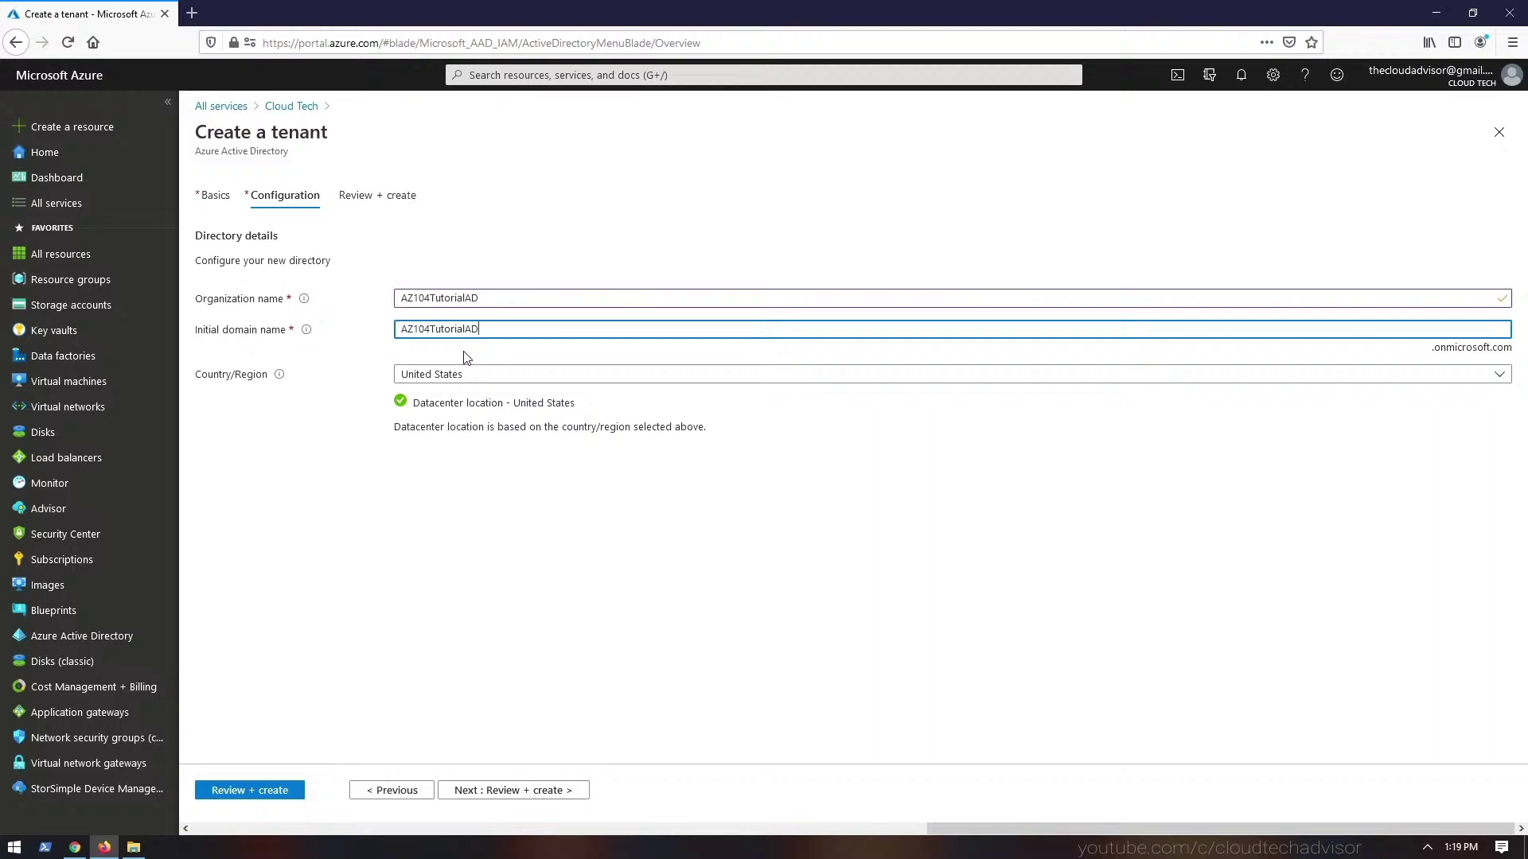
- Keep United States as the country and proceed to the tenant review
{"action": "left_click", "coordinate": [468, 372]}
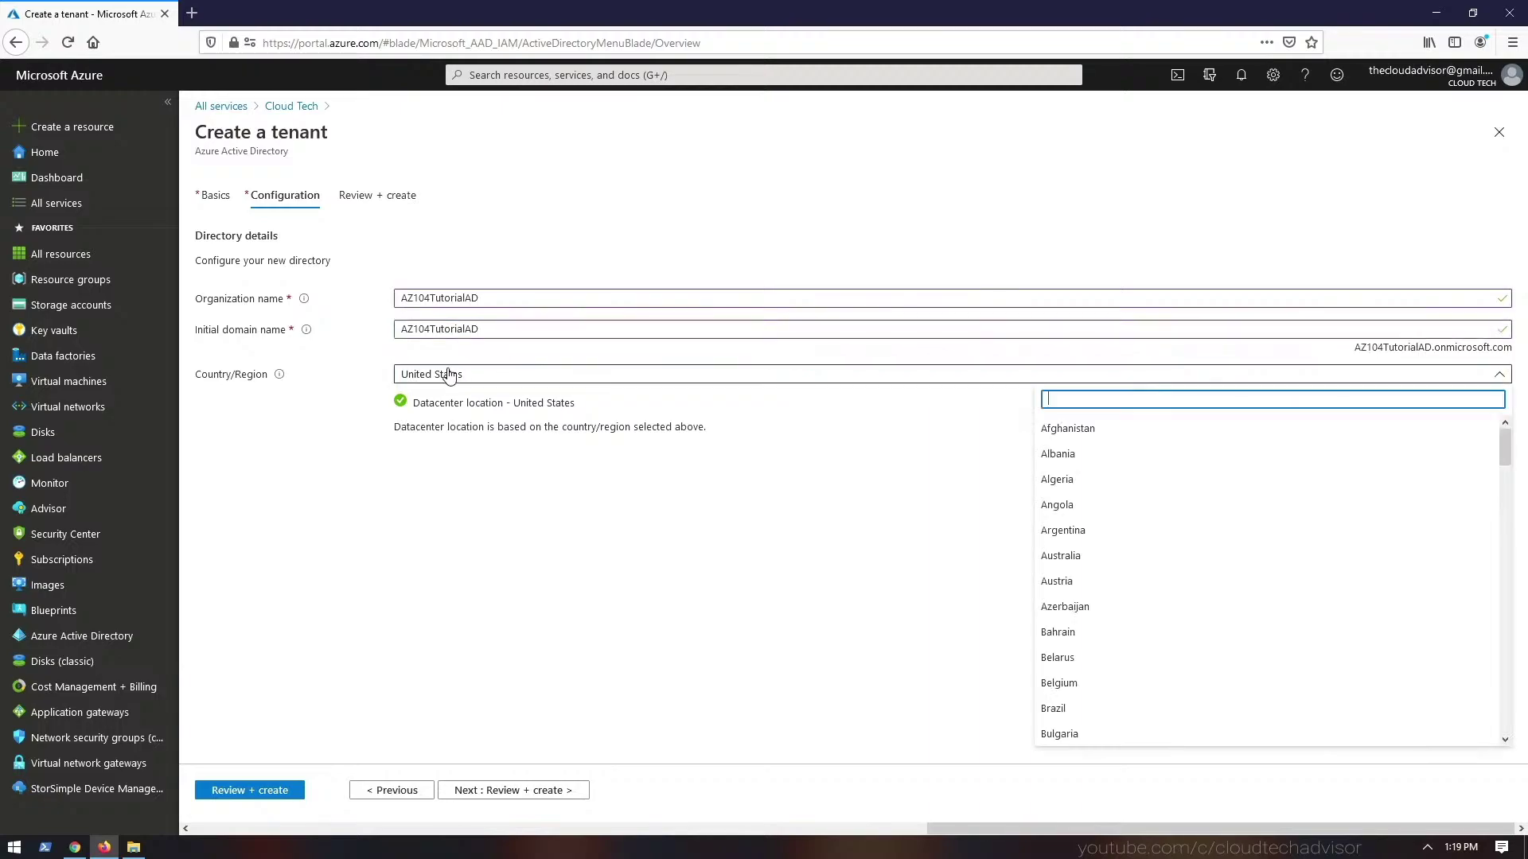
{"action": "left_click", "coordinate": [464, 355]}
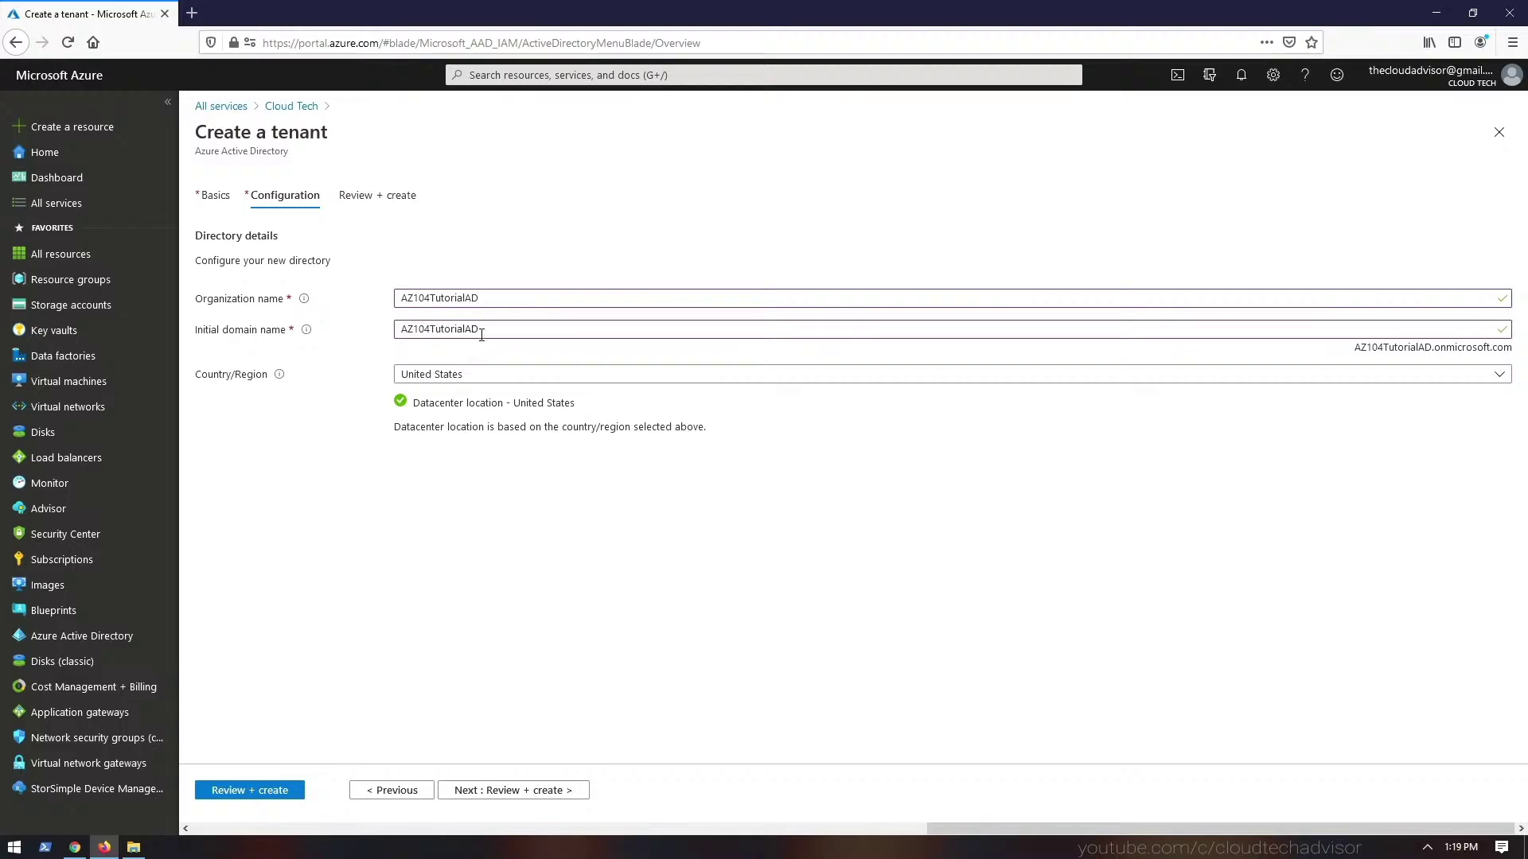
{"action": "left_click", "coordinate": [573, 792]}
- Submit the AZ104TutorialAD tenant for creation, then go back through the Cloud Tech breadcrumb
{"action": "left_click", "coordinate": [249, 794]}
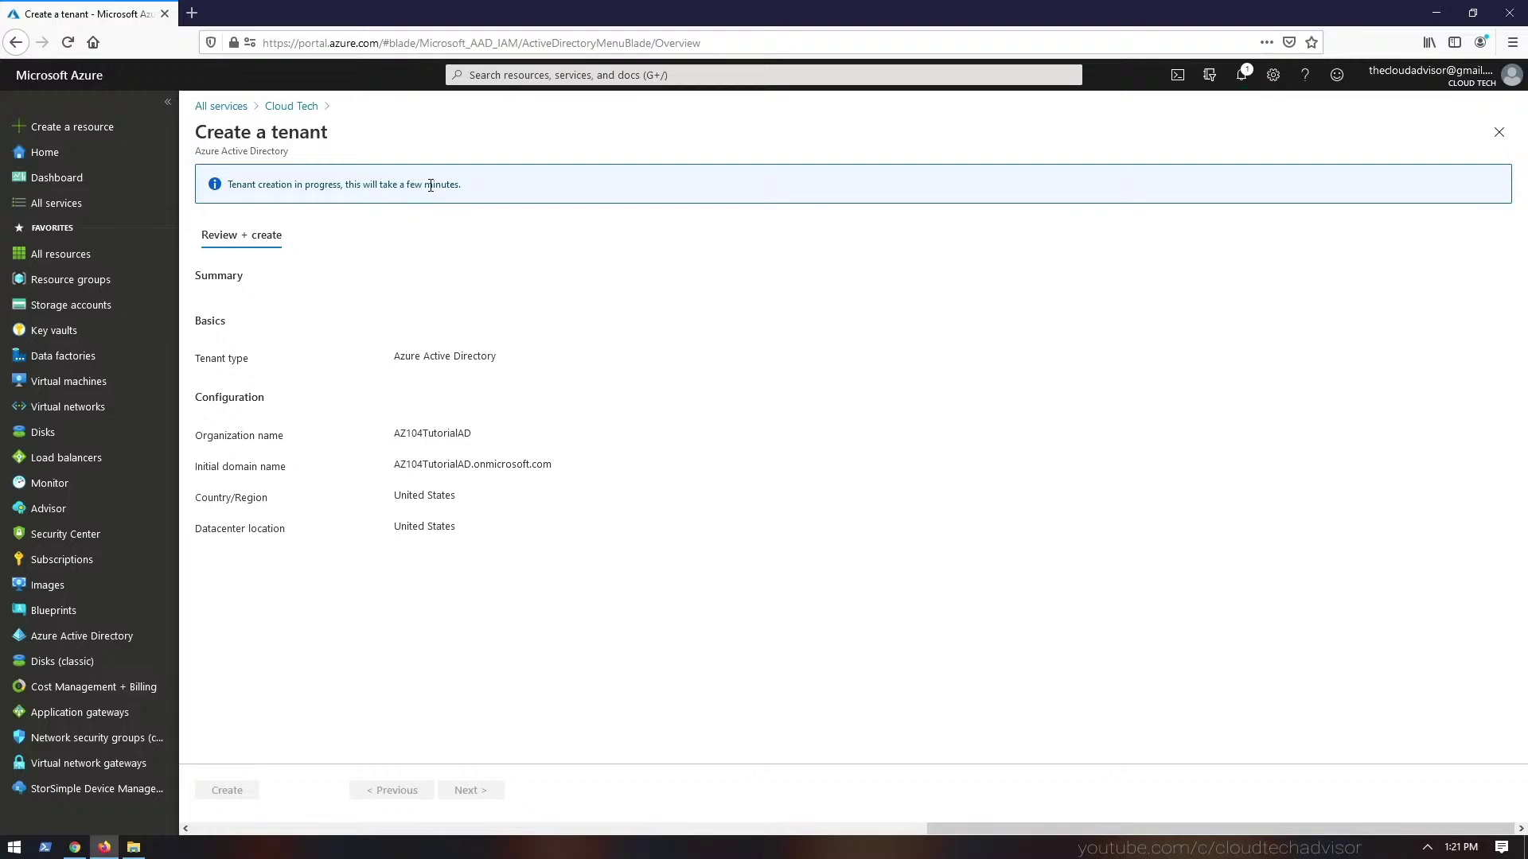
{"action": "left_click", "coordinate": [291, 106]}
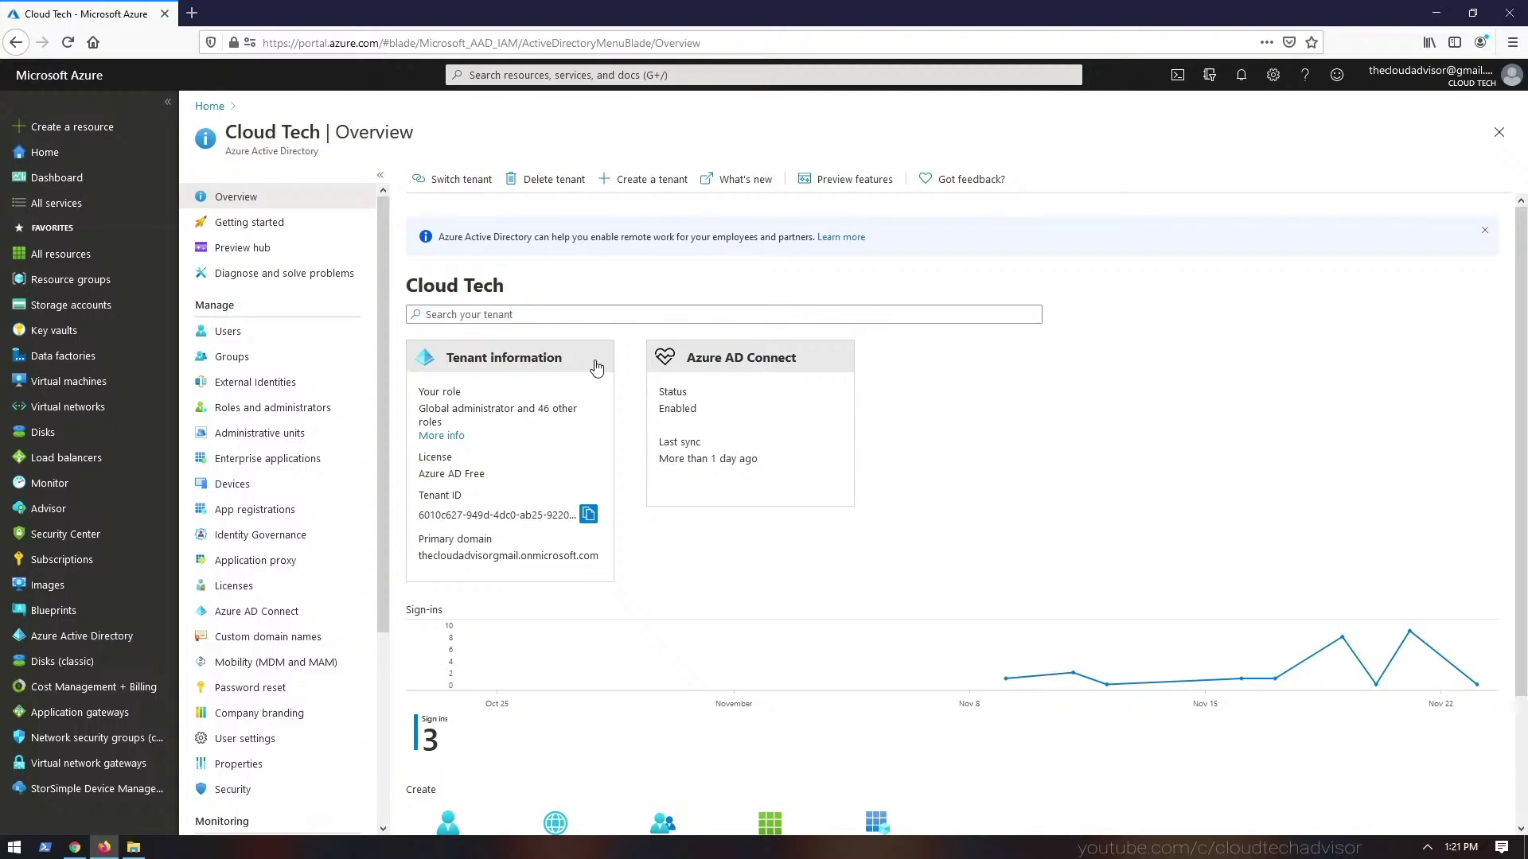
- Switch into the AZ104TutorialAD tenant and look over its Azure AD Free overview
{"action": "left_click", "coordinate": [438, 182]}
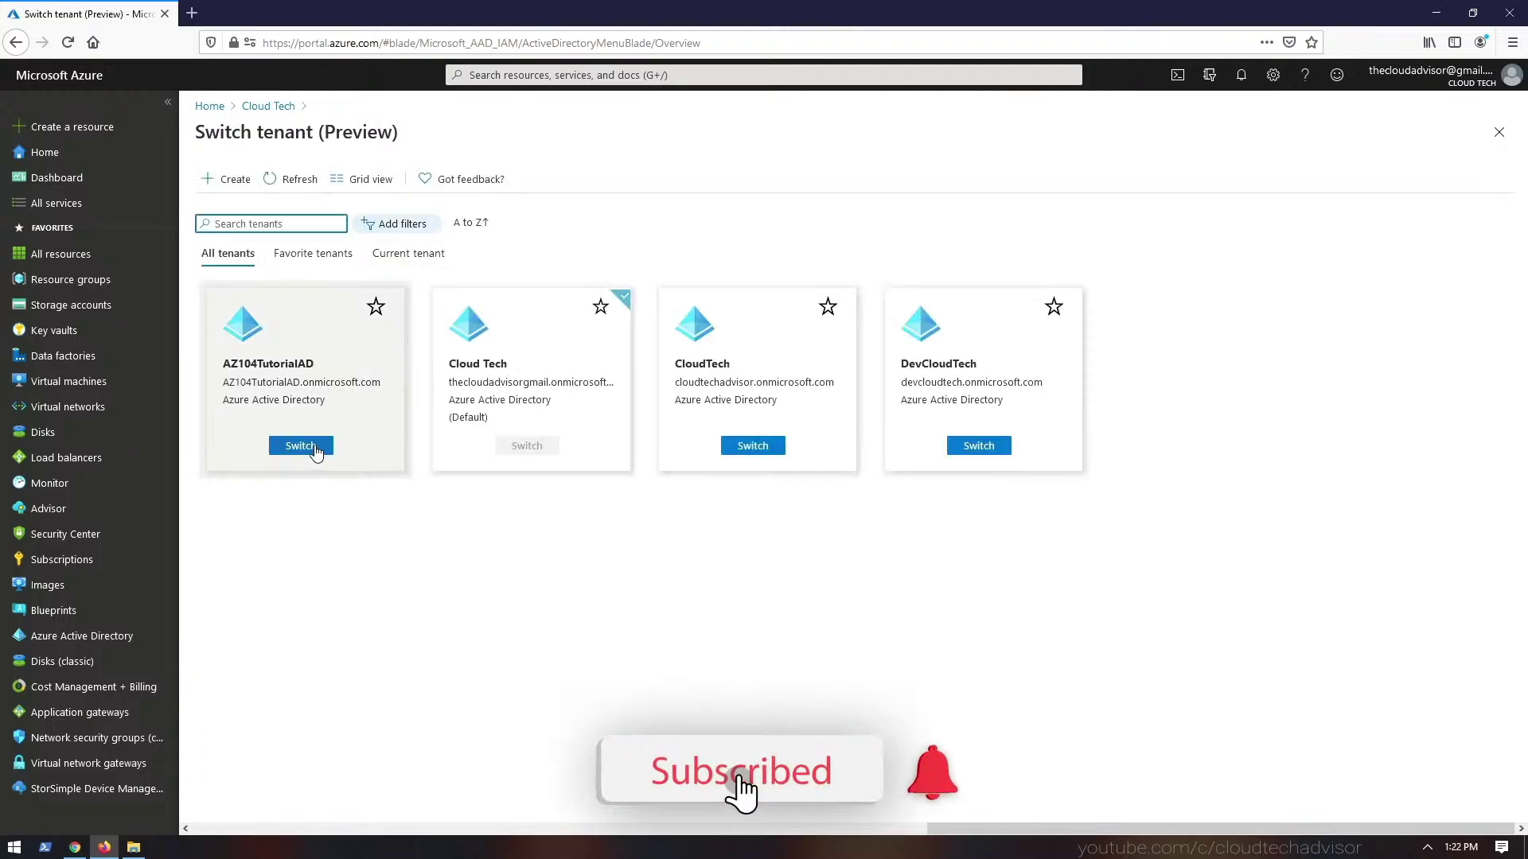
{"action": "left_click", "coordinate": [301, 446]}
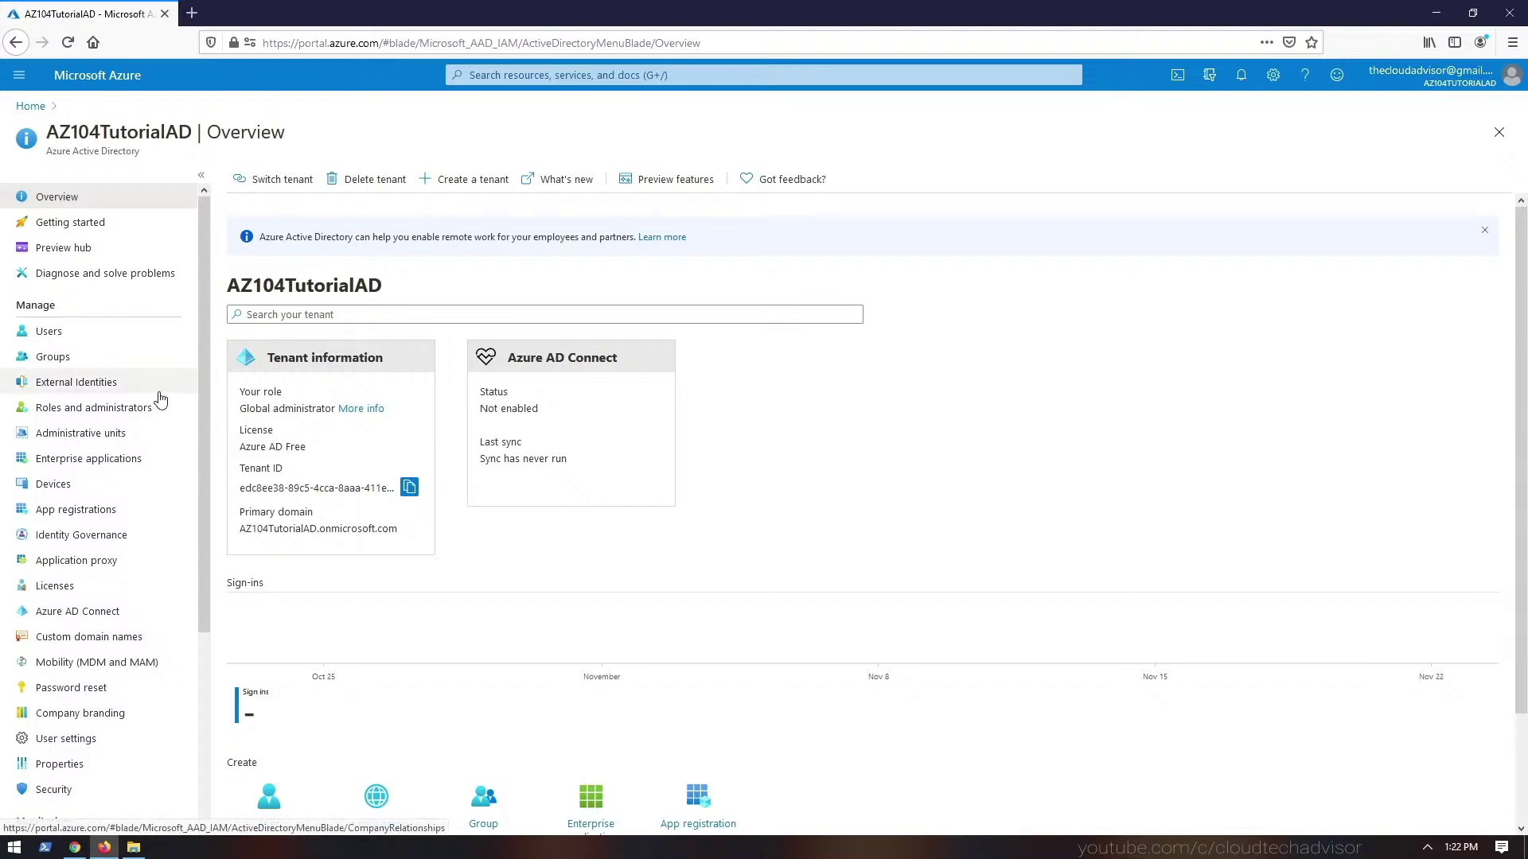
{"action": "scroll", "coordinate": [157, 397], "scroll_direction": "down", "scroll_amount": 3}
{"action": "scroll", "coordinate": [153, 393], "scroll_direction": "up", "scroll_amount": 3}
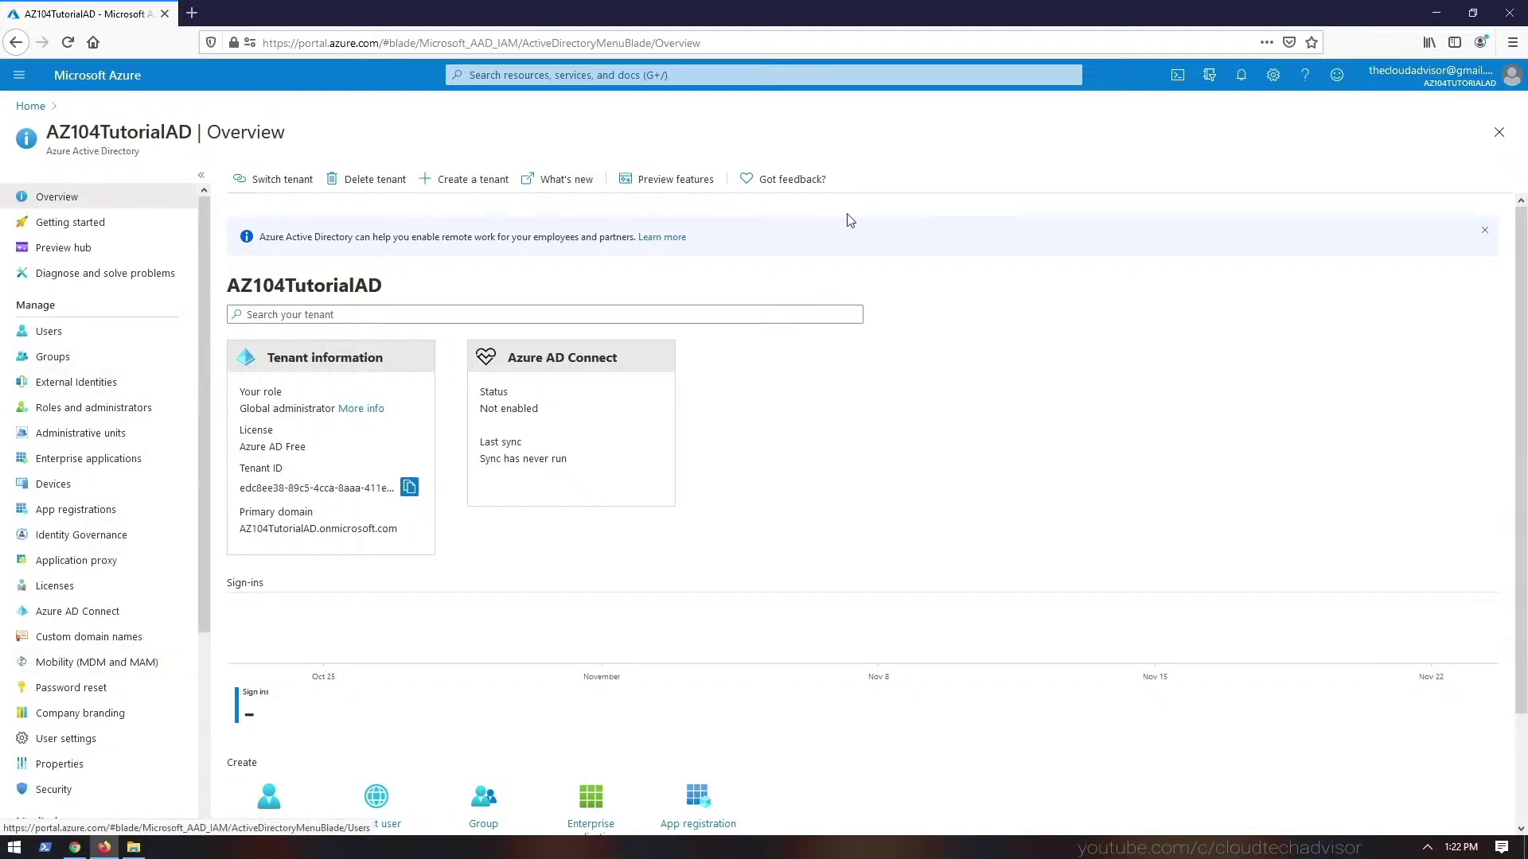
- Search for Subscriptions and confirm the AZ104TutorialAD tenant has none
{"action": "left_click", "coordinate": [532, 76]}
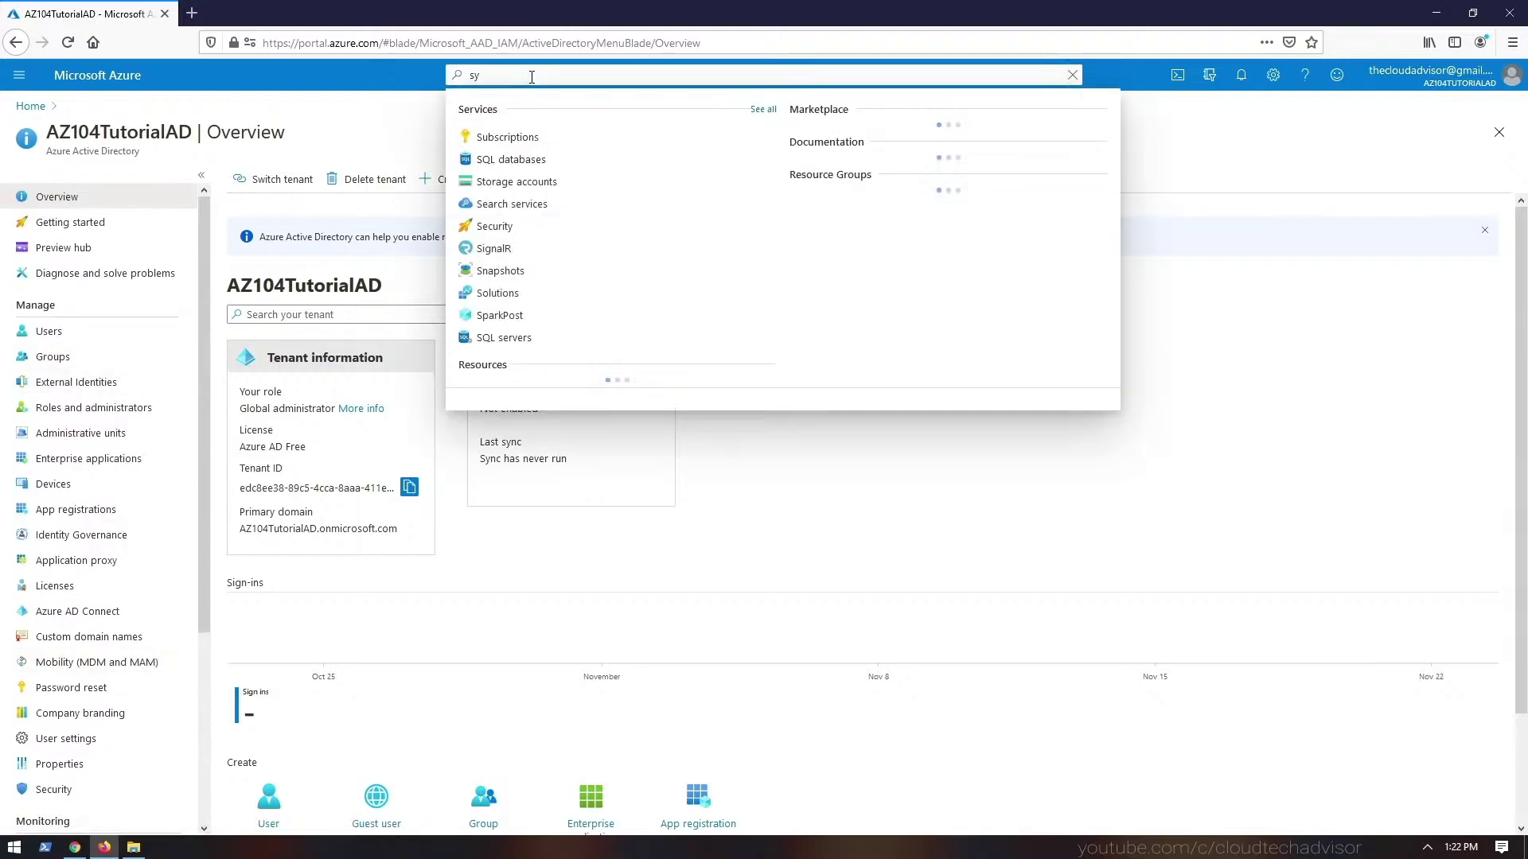
{"action": "type", "text": "subs"}
{"action": "left_click", "coordinate": [528, 143]}
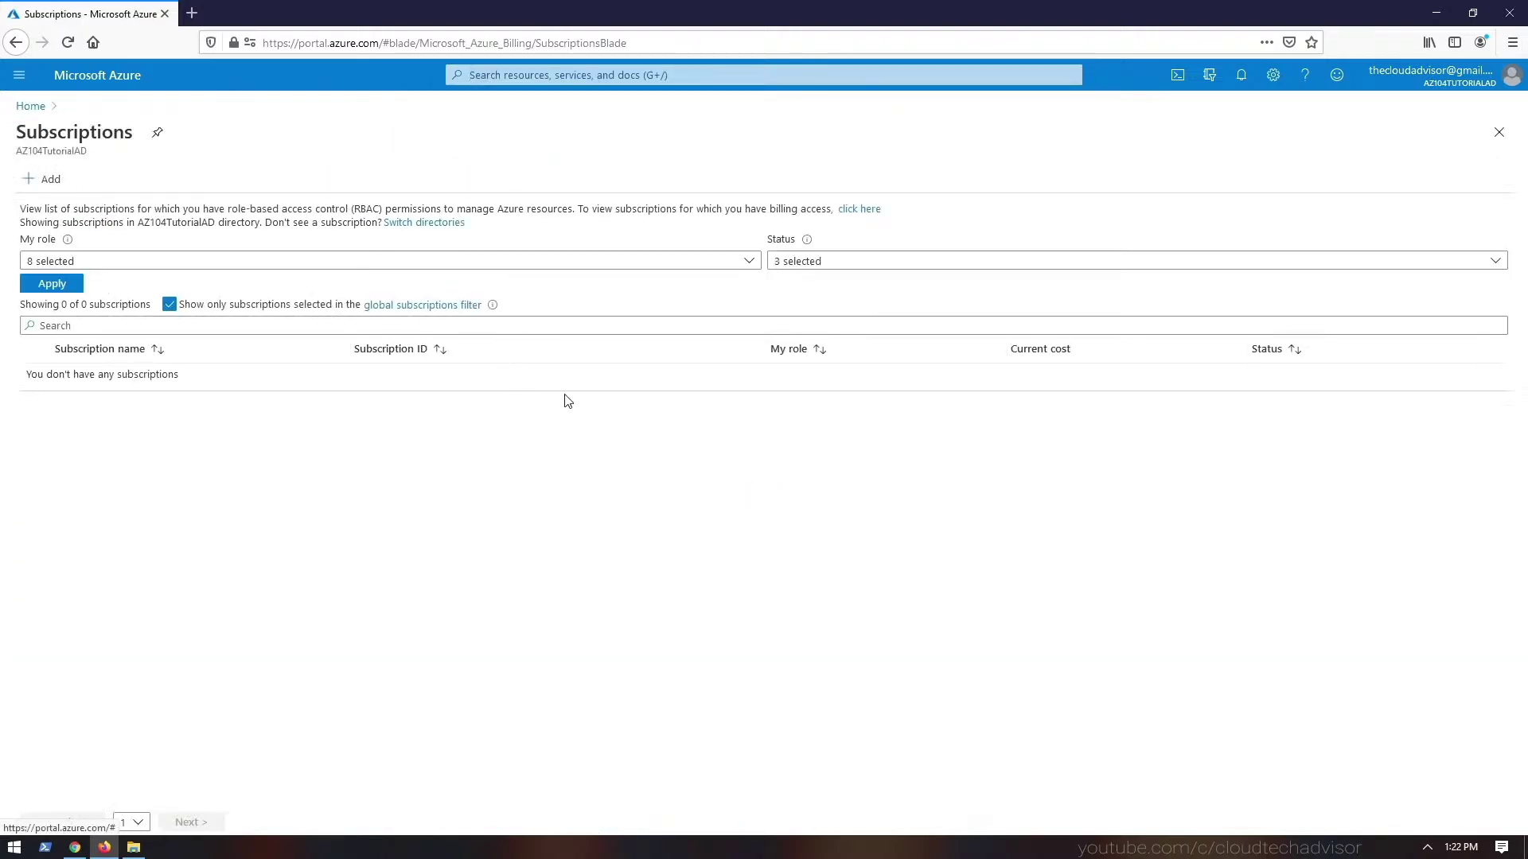
{"action": "left_click", "coordinate": [278, 330]}
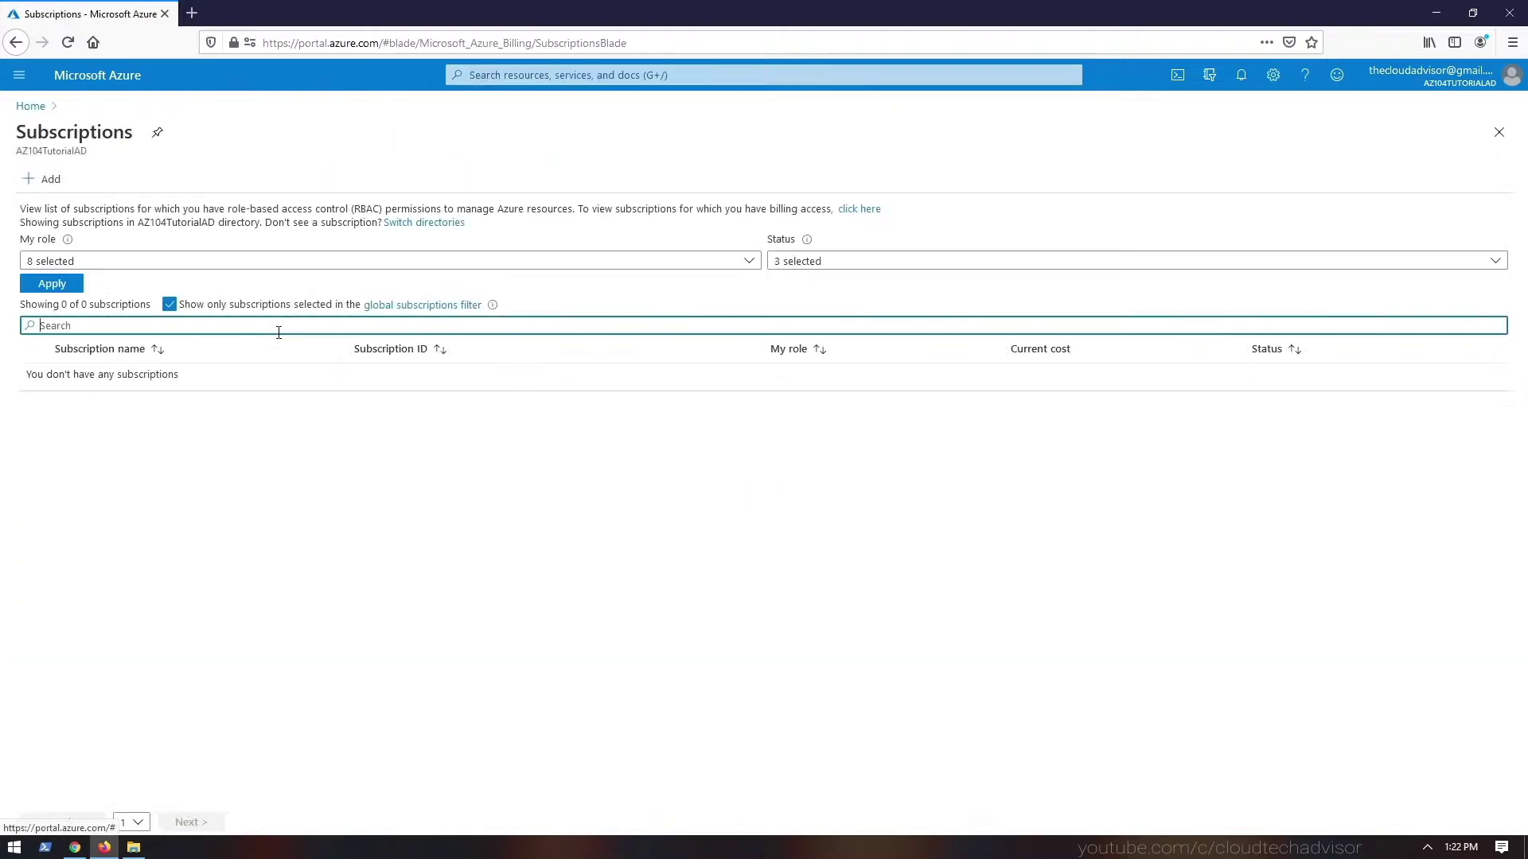
{"action": "left_click", "coordinate": [285, 266]}
{"action": "left_click", "coordinate": [292, 267]}
{"action": "left_click", "coordinate": [544, 456]}
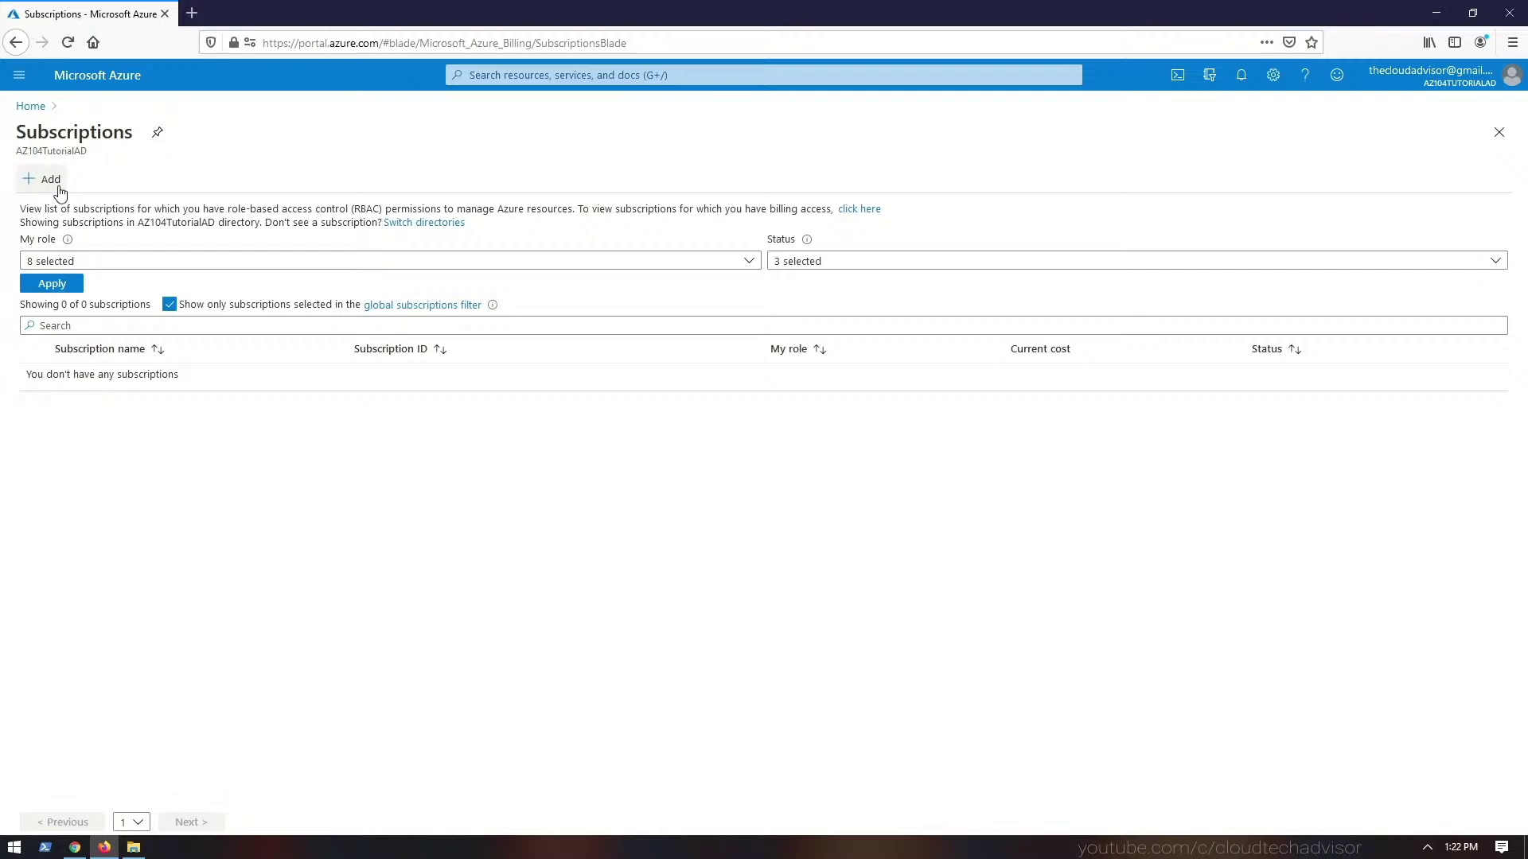
- Switch from AZ104TutorialAD back to the Cloud Tech tenant's directory overview
{"action": "left_click", "coordinate": [58, 153]}
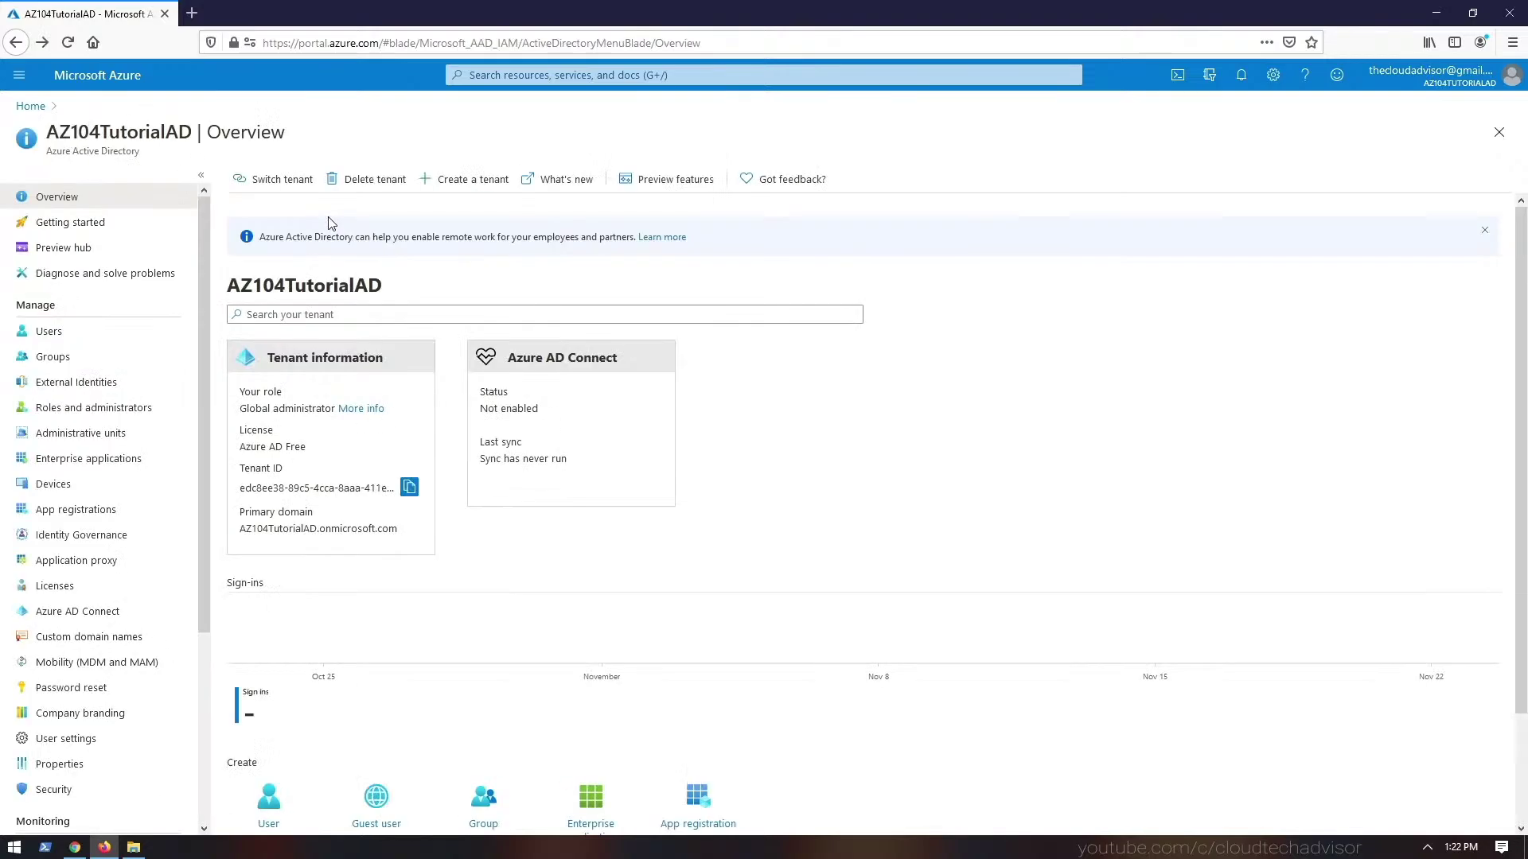
{"action": "left_click", "coordinate": [281, 181]}
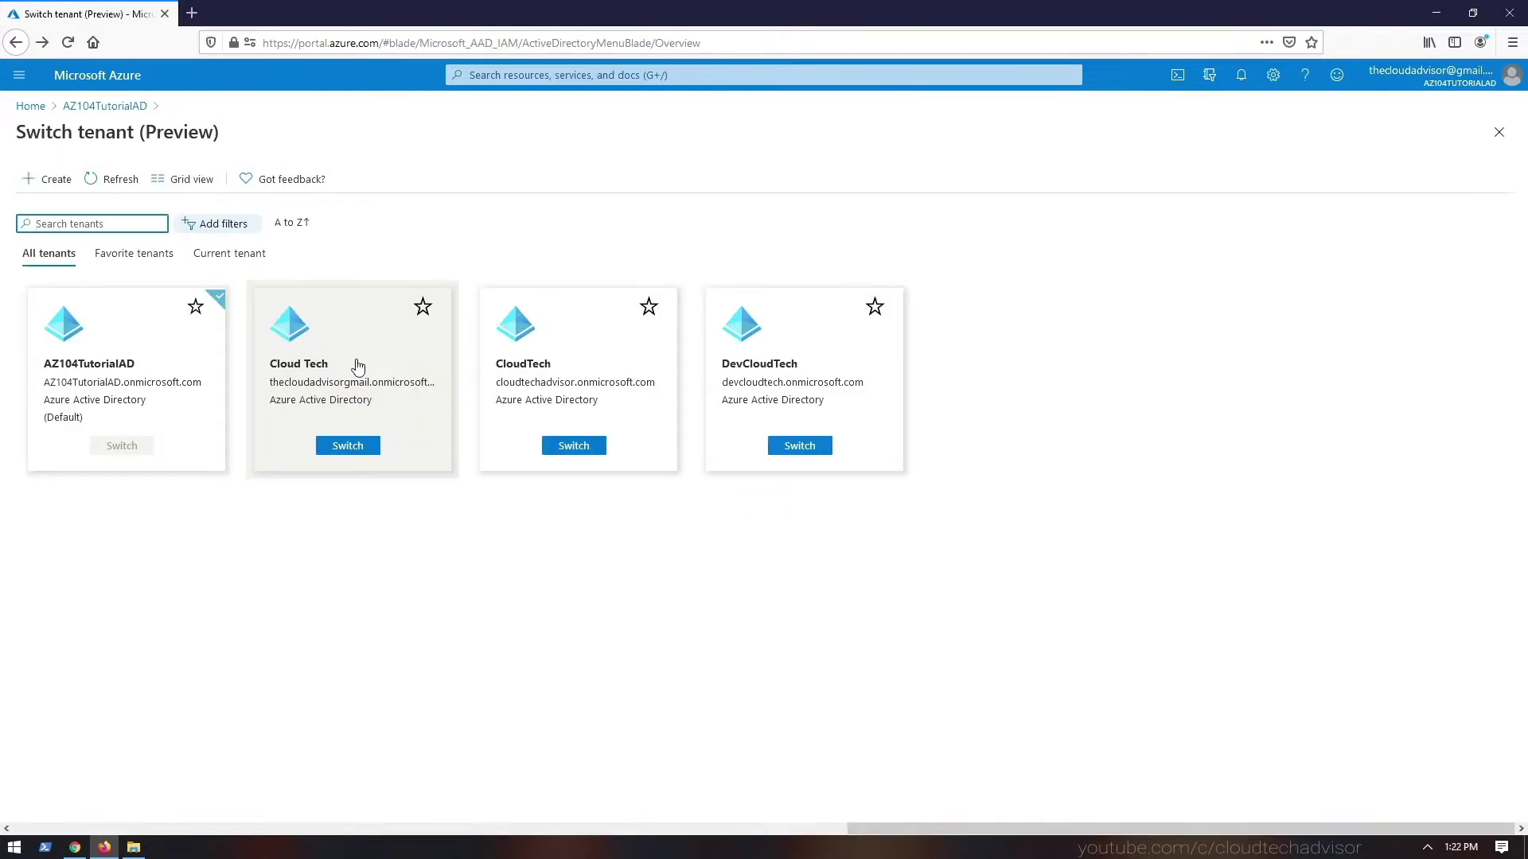
{"action": "left_click", "coordinate": [348, 447]}
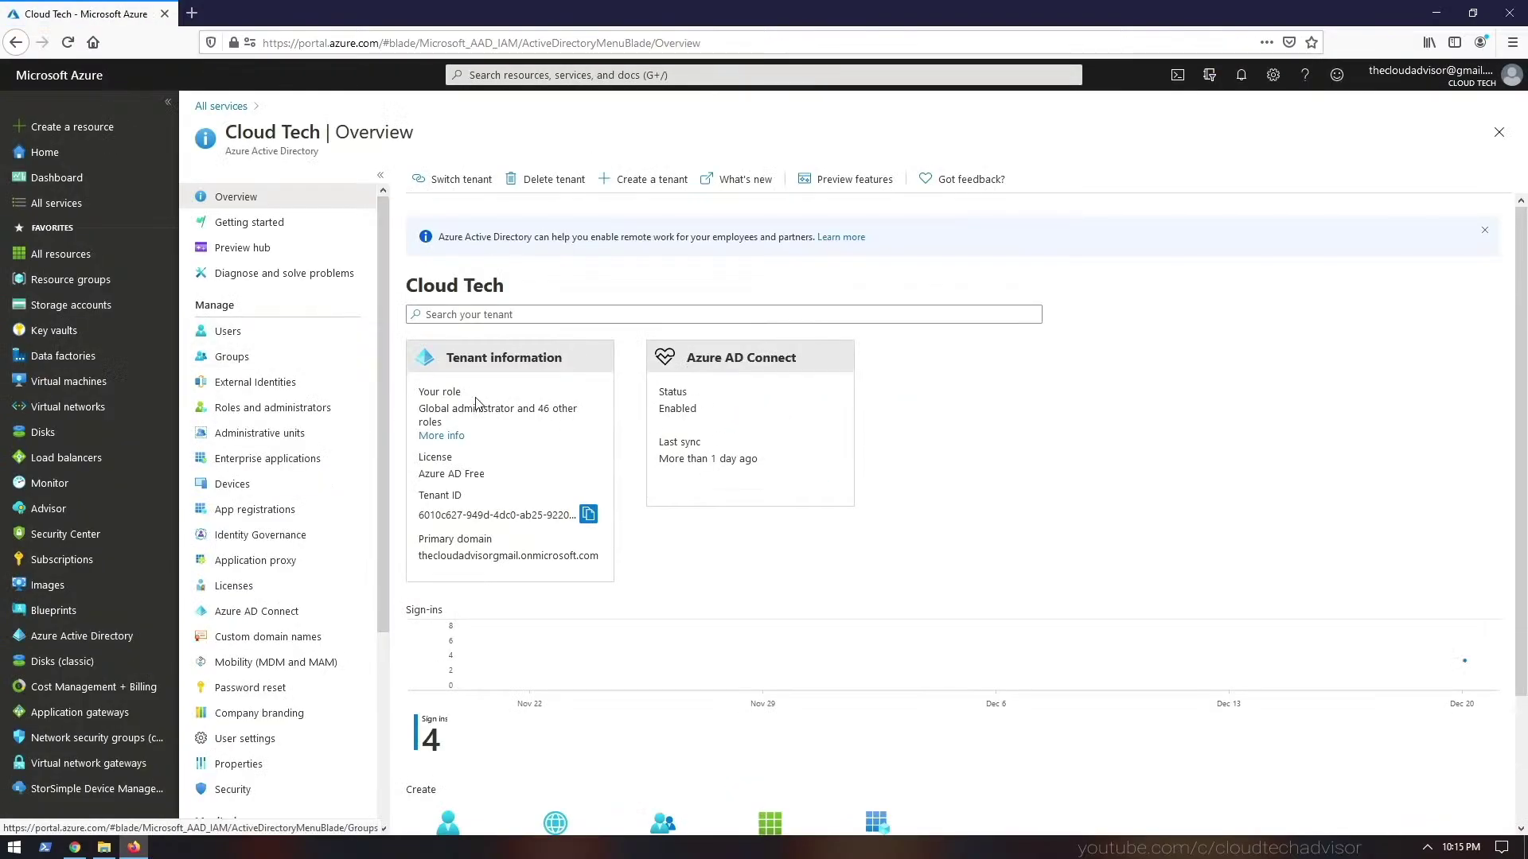
{"action": "left_click", "coordinate": [286, 332]}
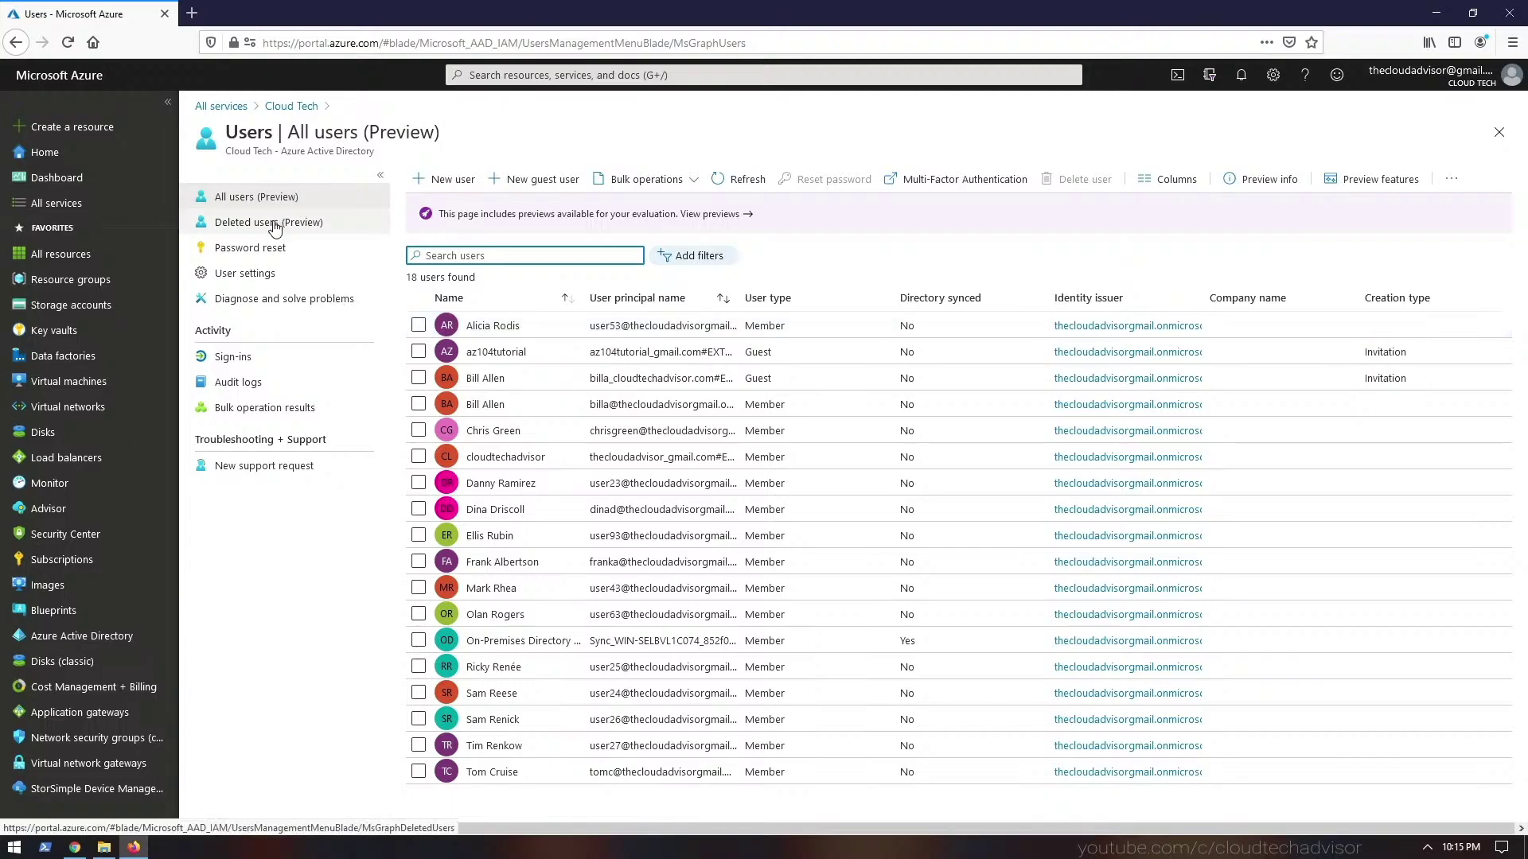
{"action": "left_click", "coordinate": [300, 109]}
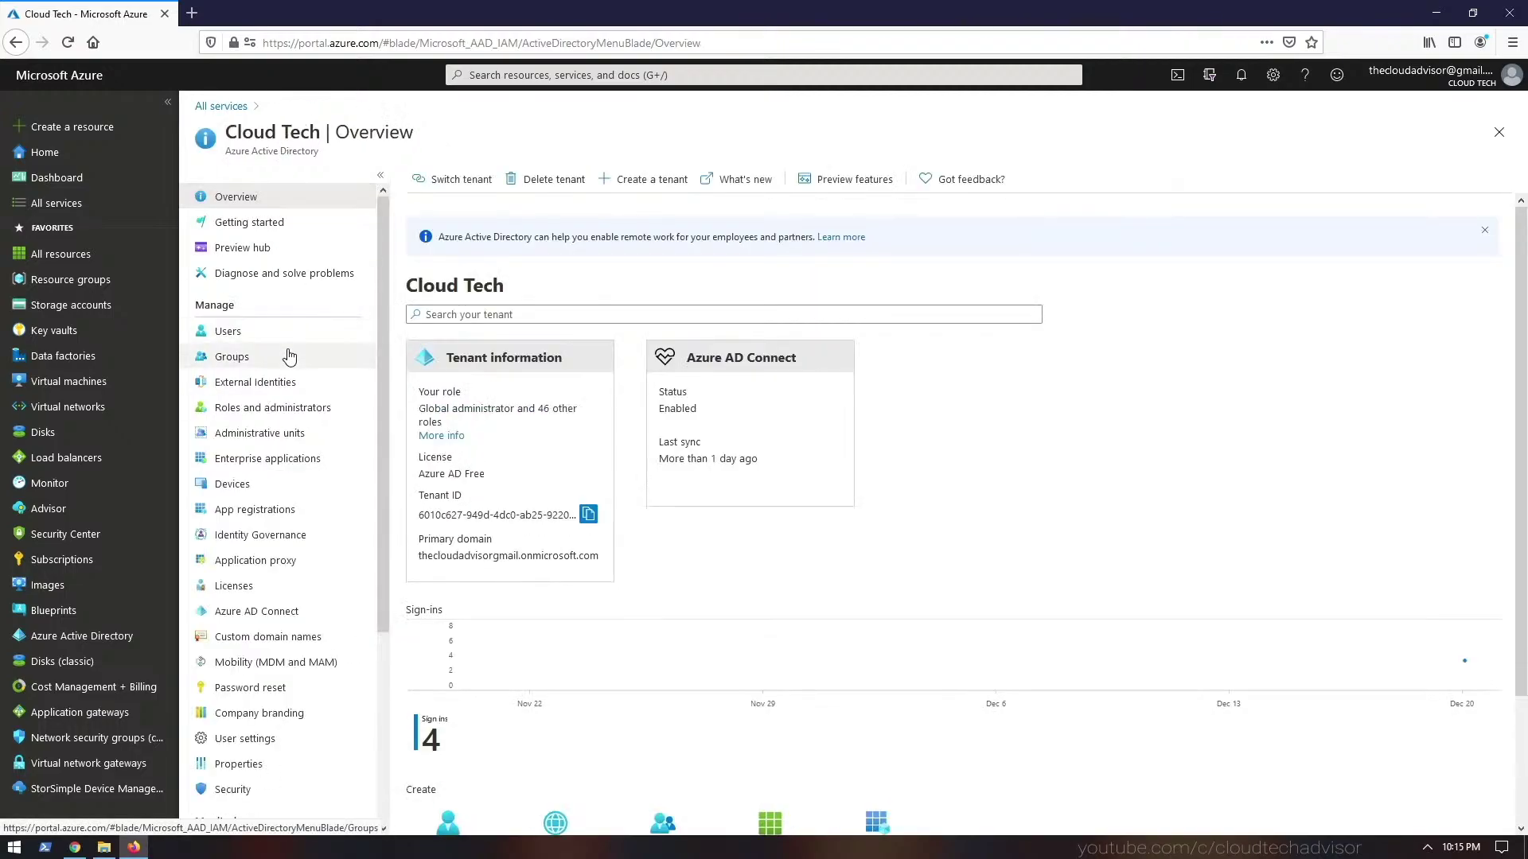
{"action": "left_click", "coordinate": [289, 357]}
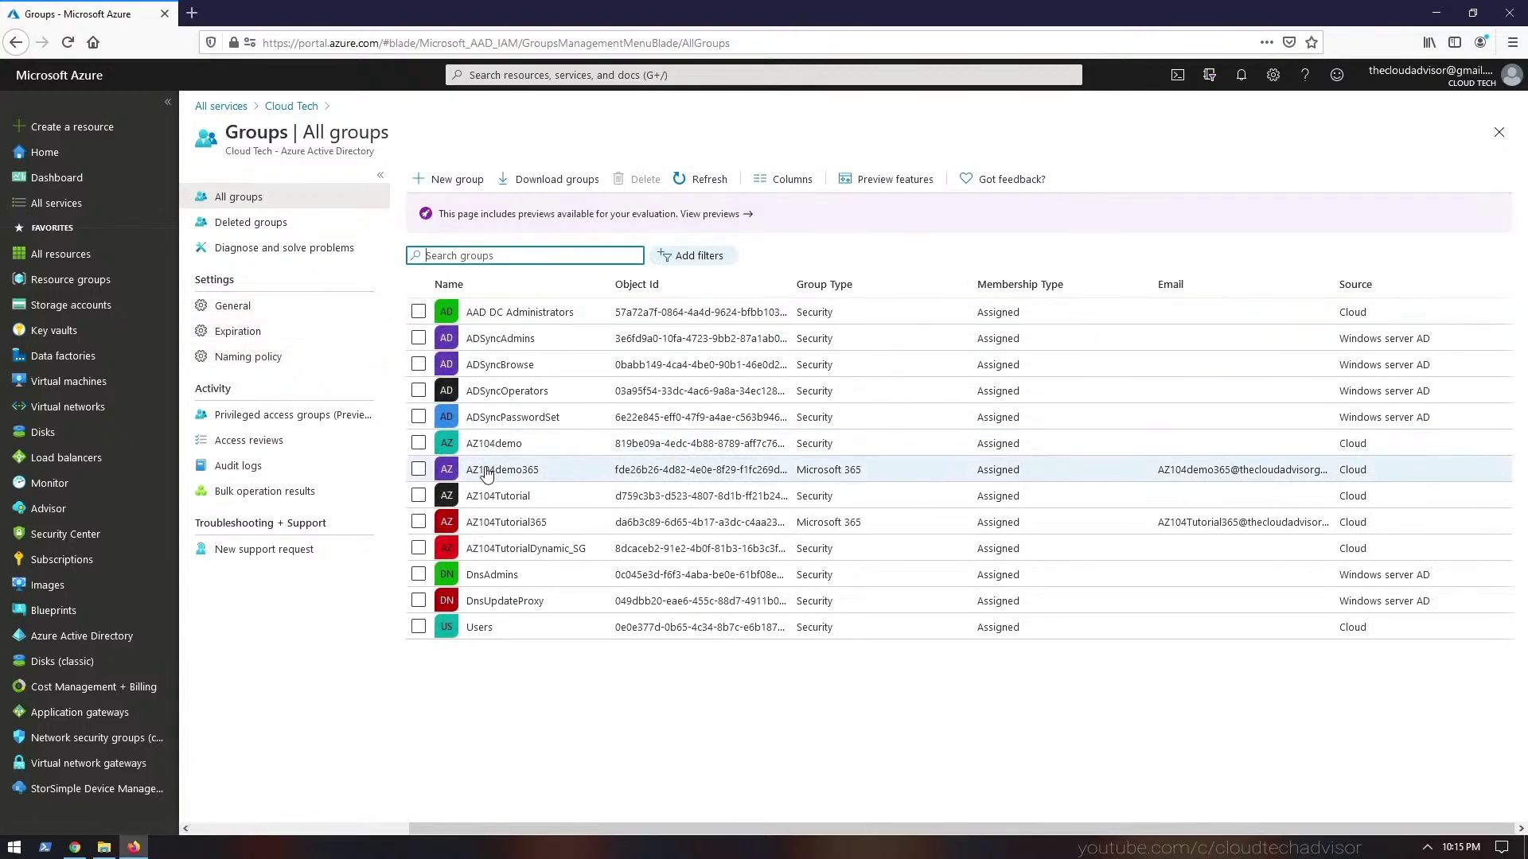
{"action": "left_click", "coordinate": [298, 109]}
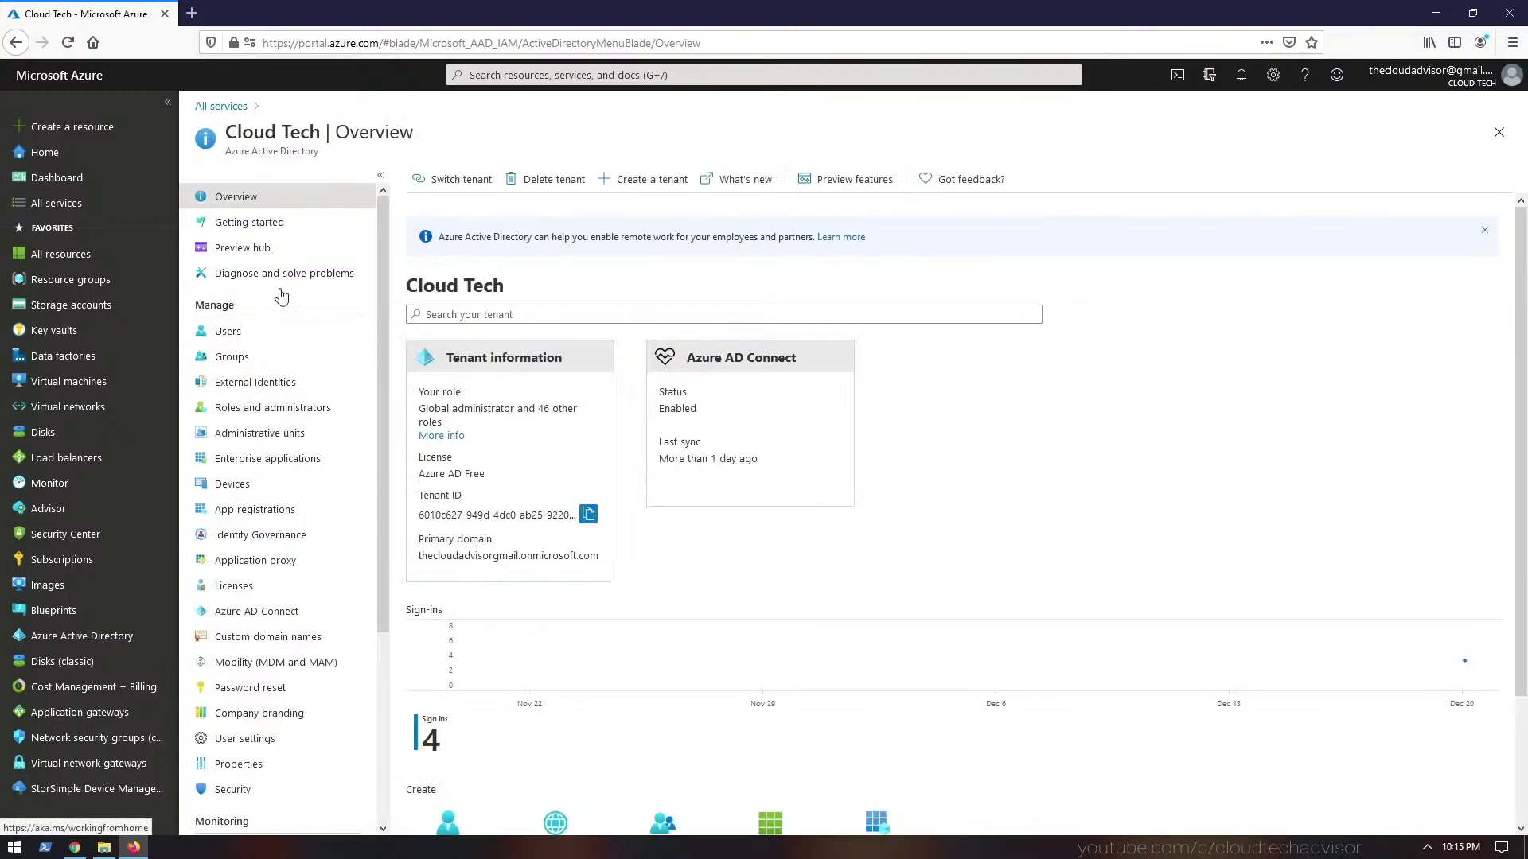
- Tour External Identities, Roles and administrators, Administrative units, Enterprise applications and Devices for Cloud Tech
{"action": "left_click", "coordinate": [254, 383]}
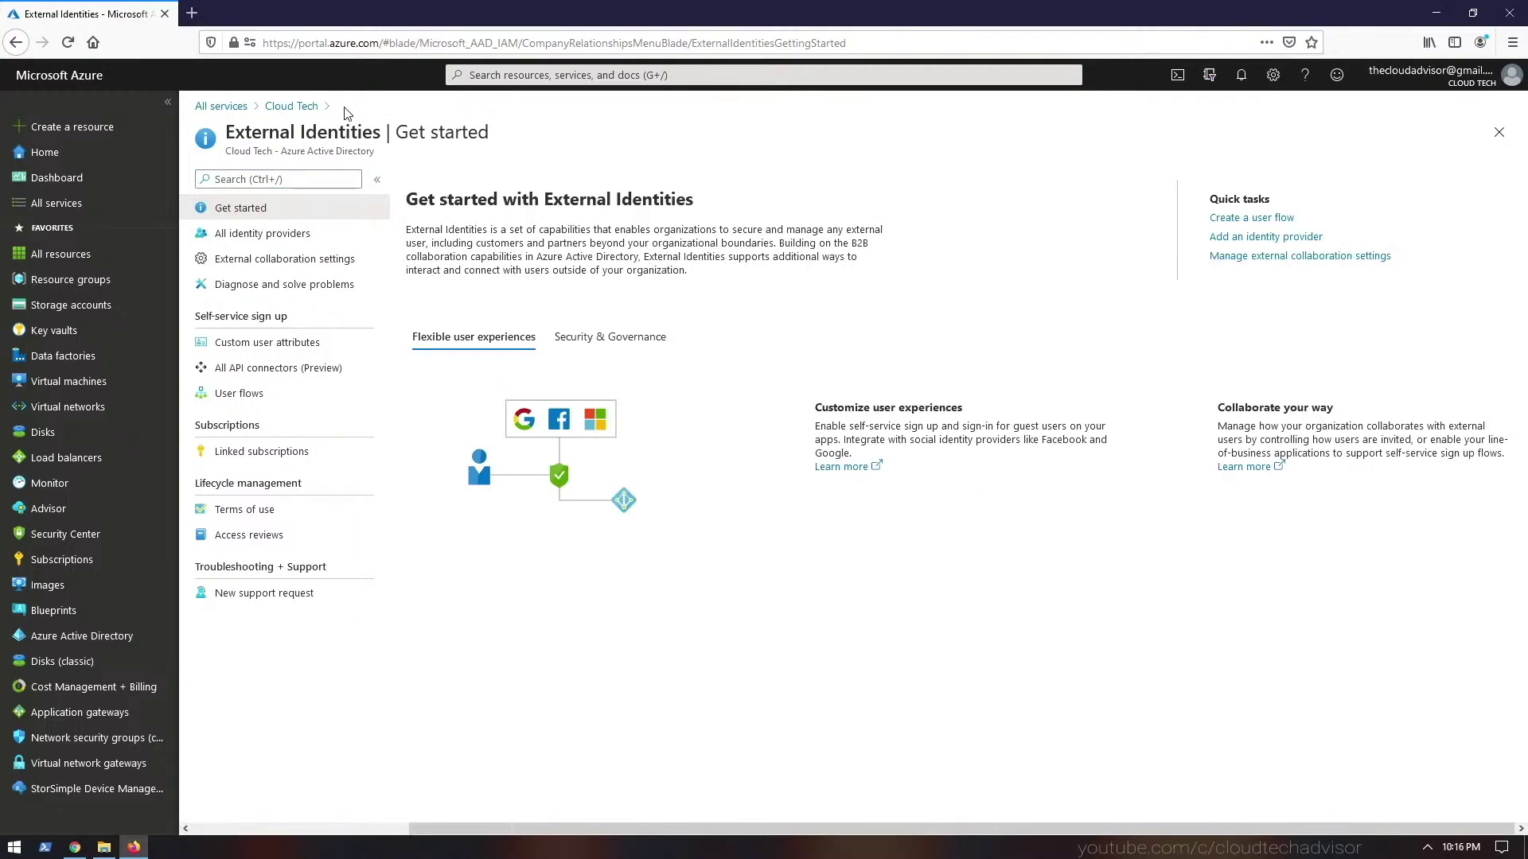
{"action": "left_click", "coordinate": [310, 113]}
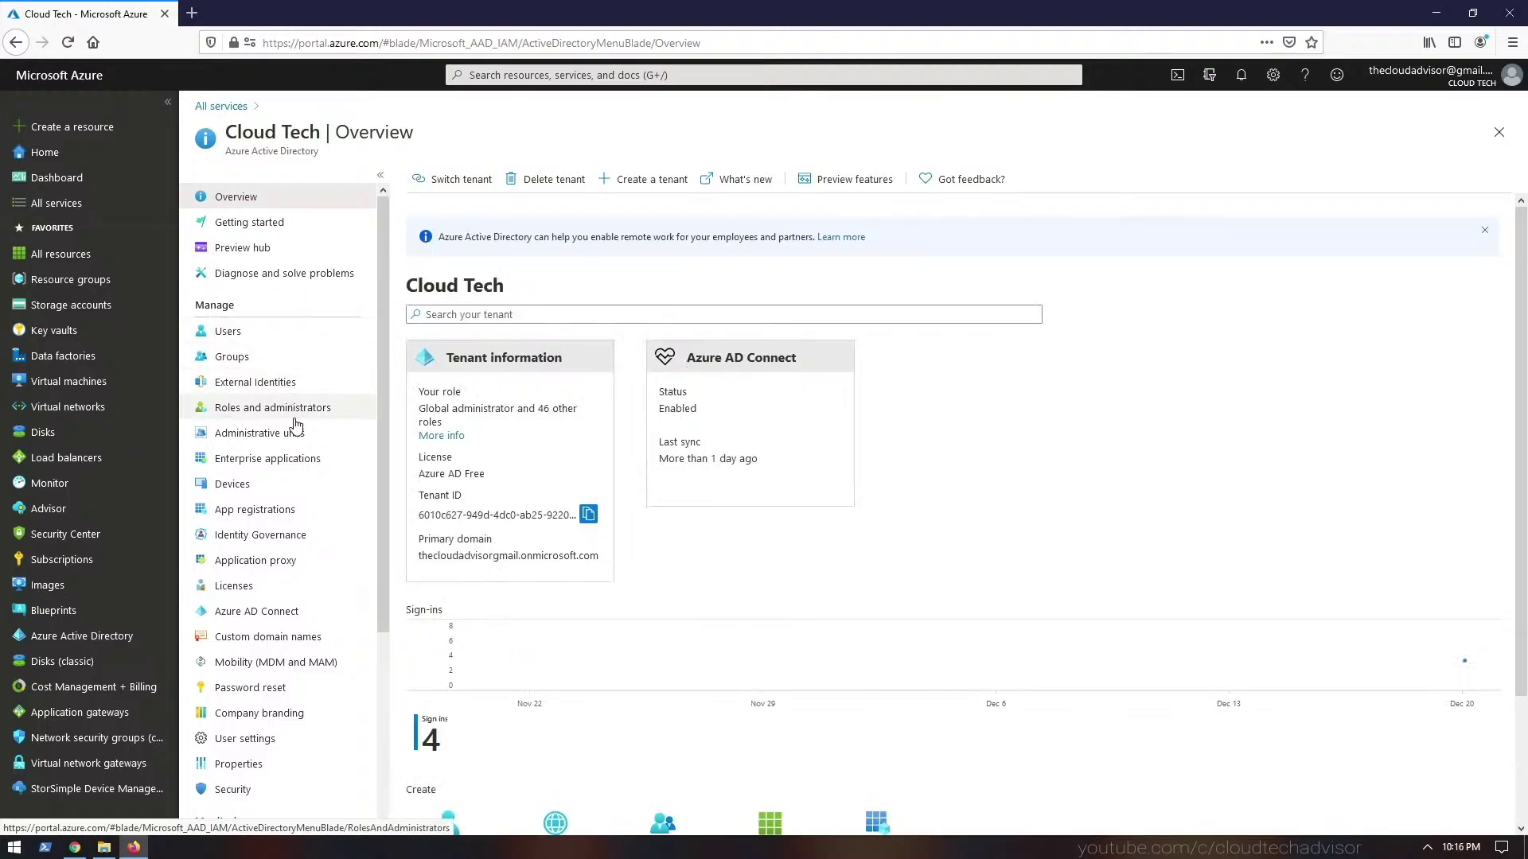
{"action": "left_click", "coordinate": [295, 419]}
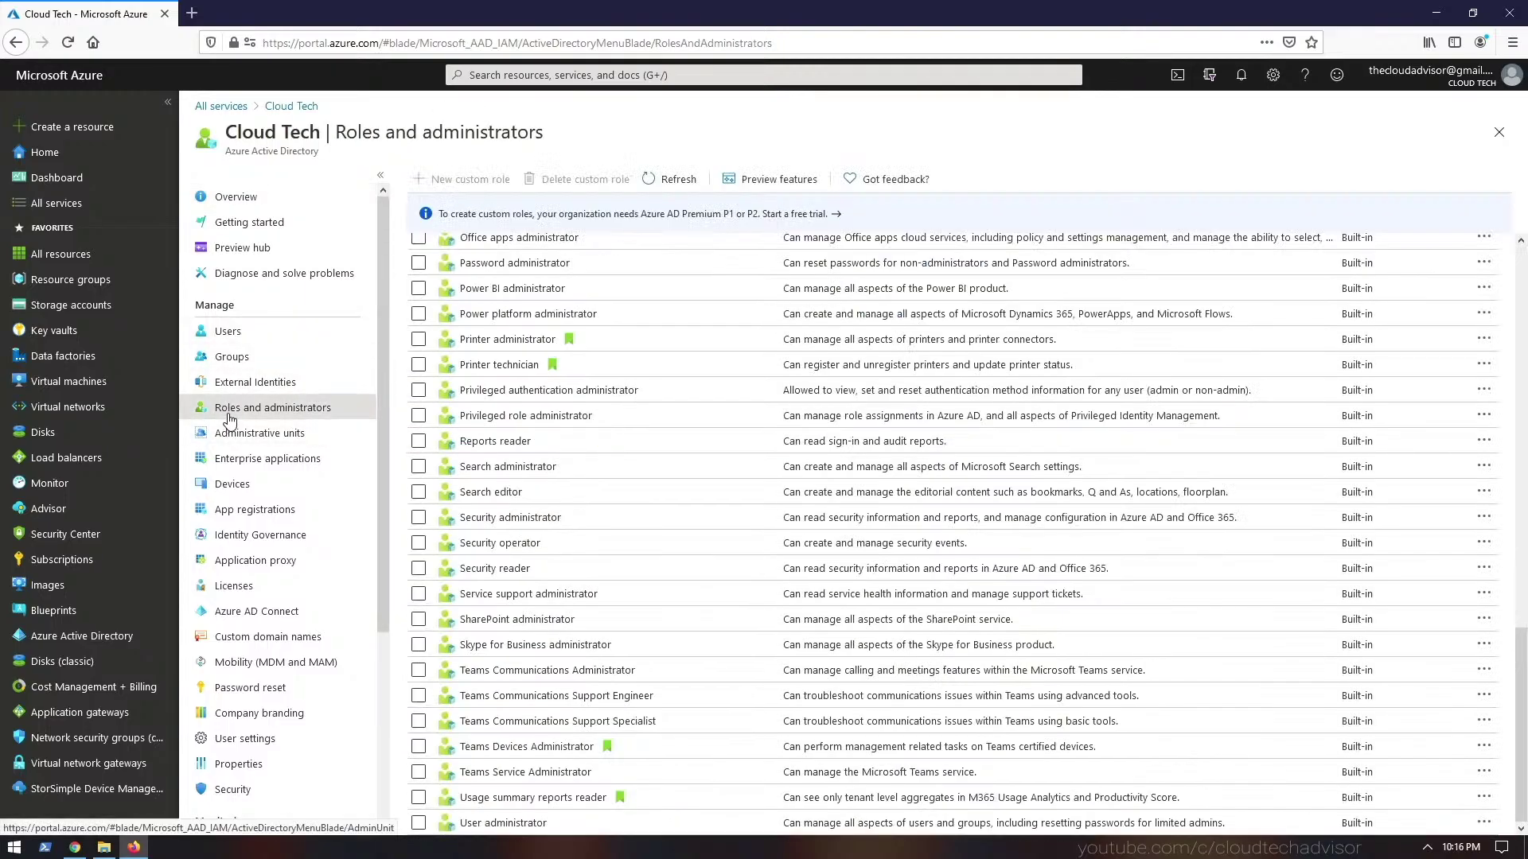
{"action": "left_click", "coordinate": [256, 433]}
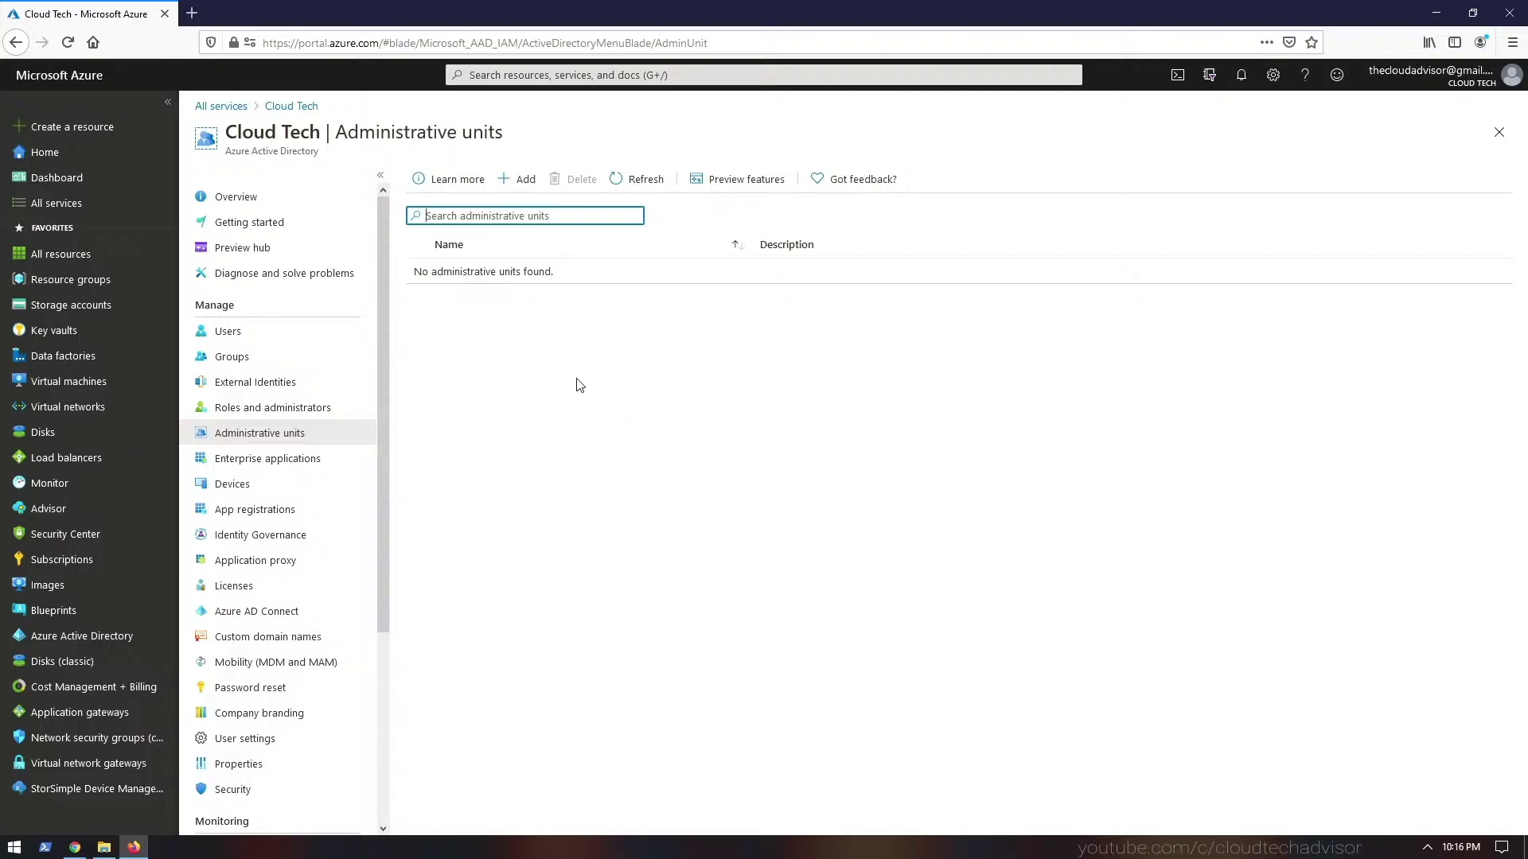
{"action": "left_click", "coordinate": [317, 459]}
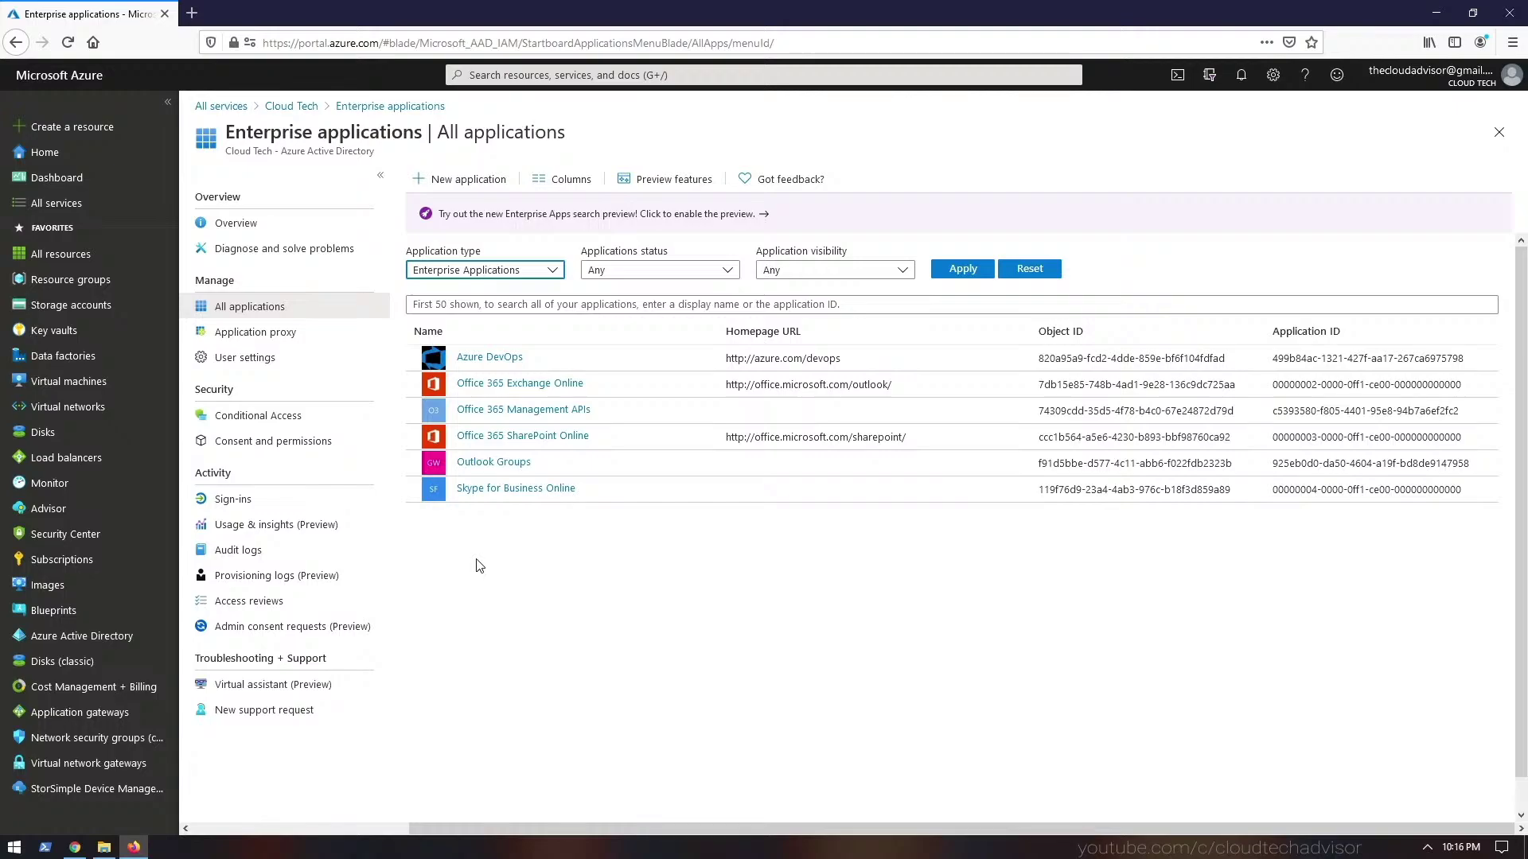
{"action": "left_click_drag", "start_coordinate": [1227, 358], "coordinate": [1188, 358]}
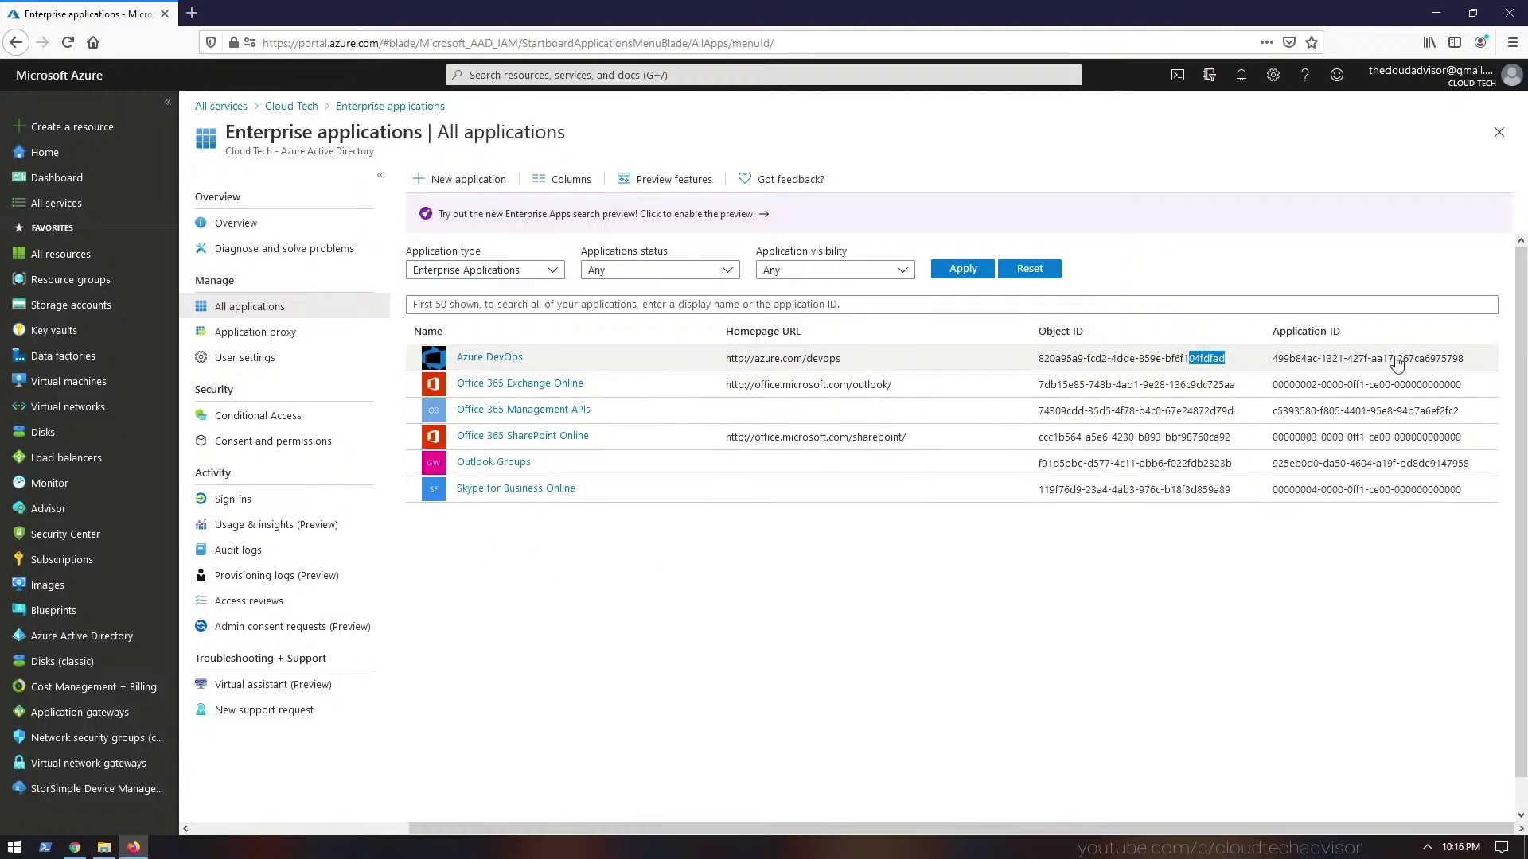
{"action": "left_click_drag", "start_coordinate": [1466, 359], "coordinate": [1259, 617]}
{"action": "left_click", "coordinate": [276, 493]}
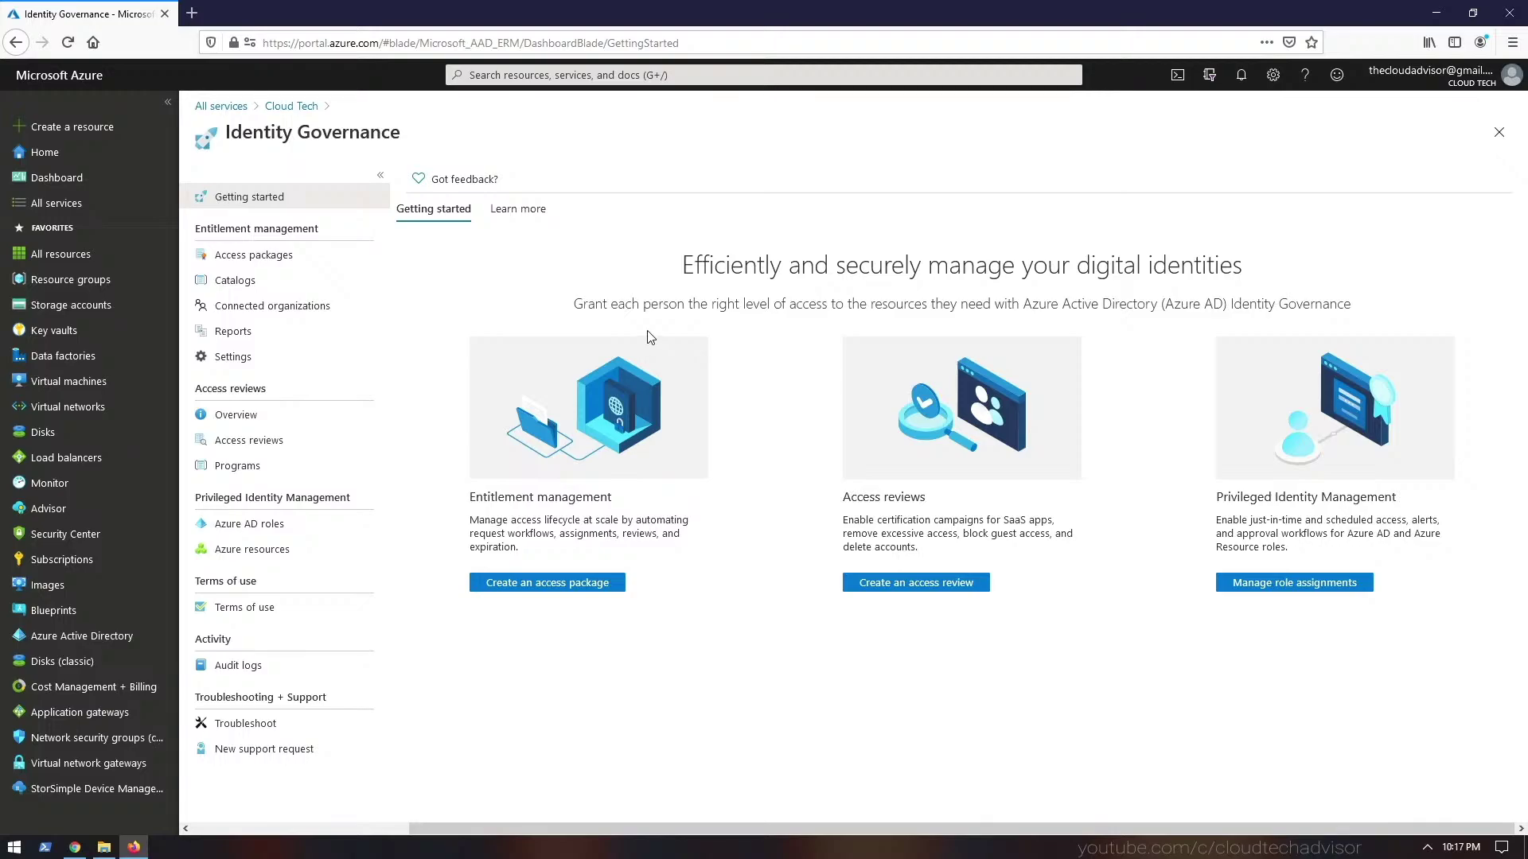
- Activate the Azure AD Premium P2 free trial under Licenses, then check Sign-ins and Audit logs
{"action": "left_click", "coordinate": [273, 426]}
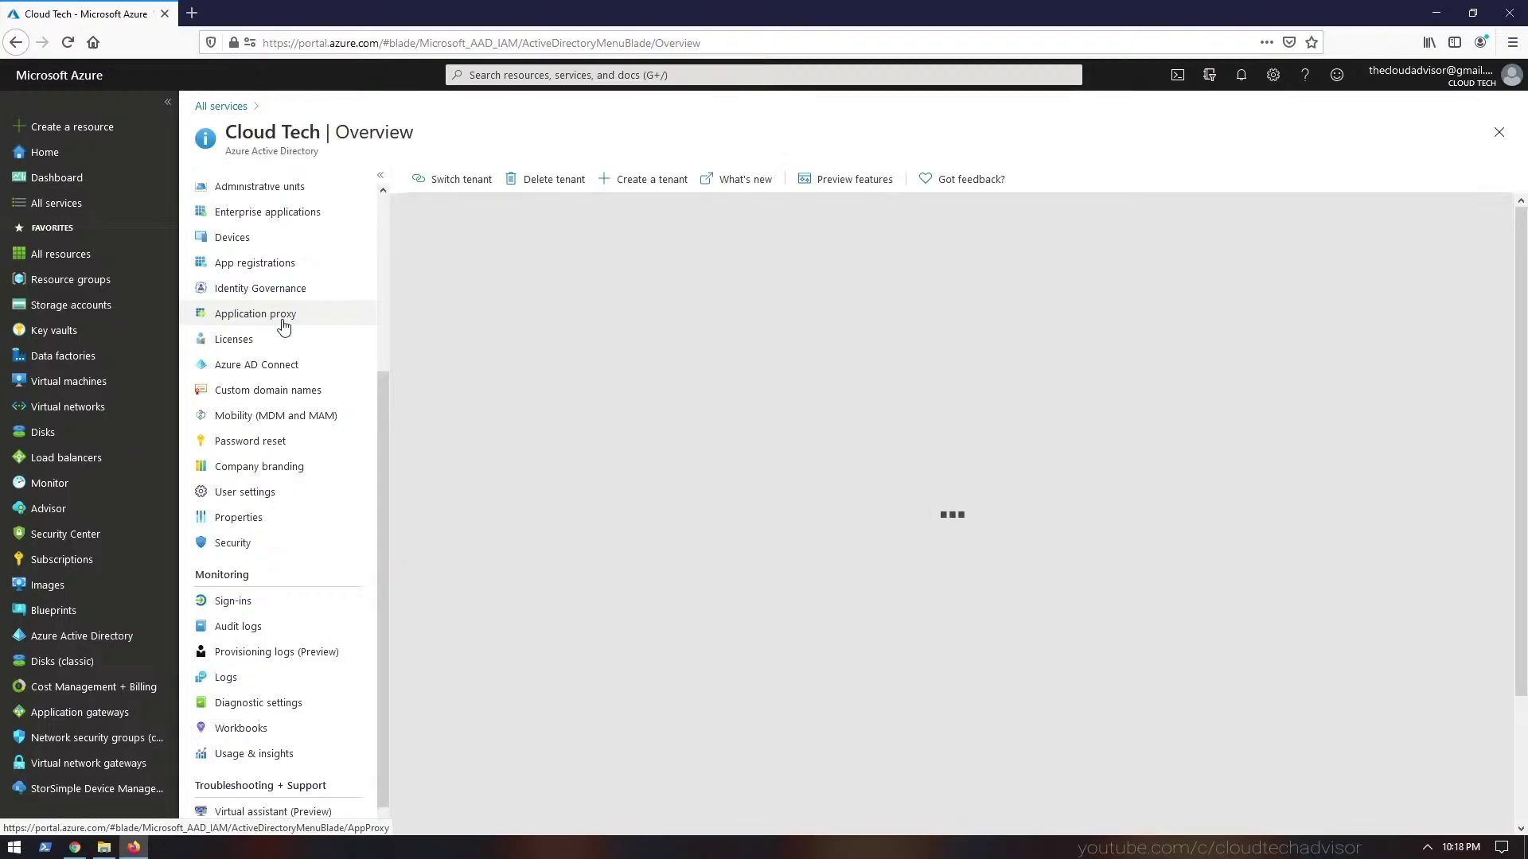
{"action": "left_click", "coordinate": [281, 339]}
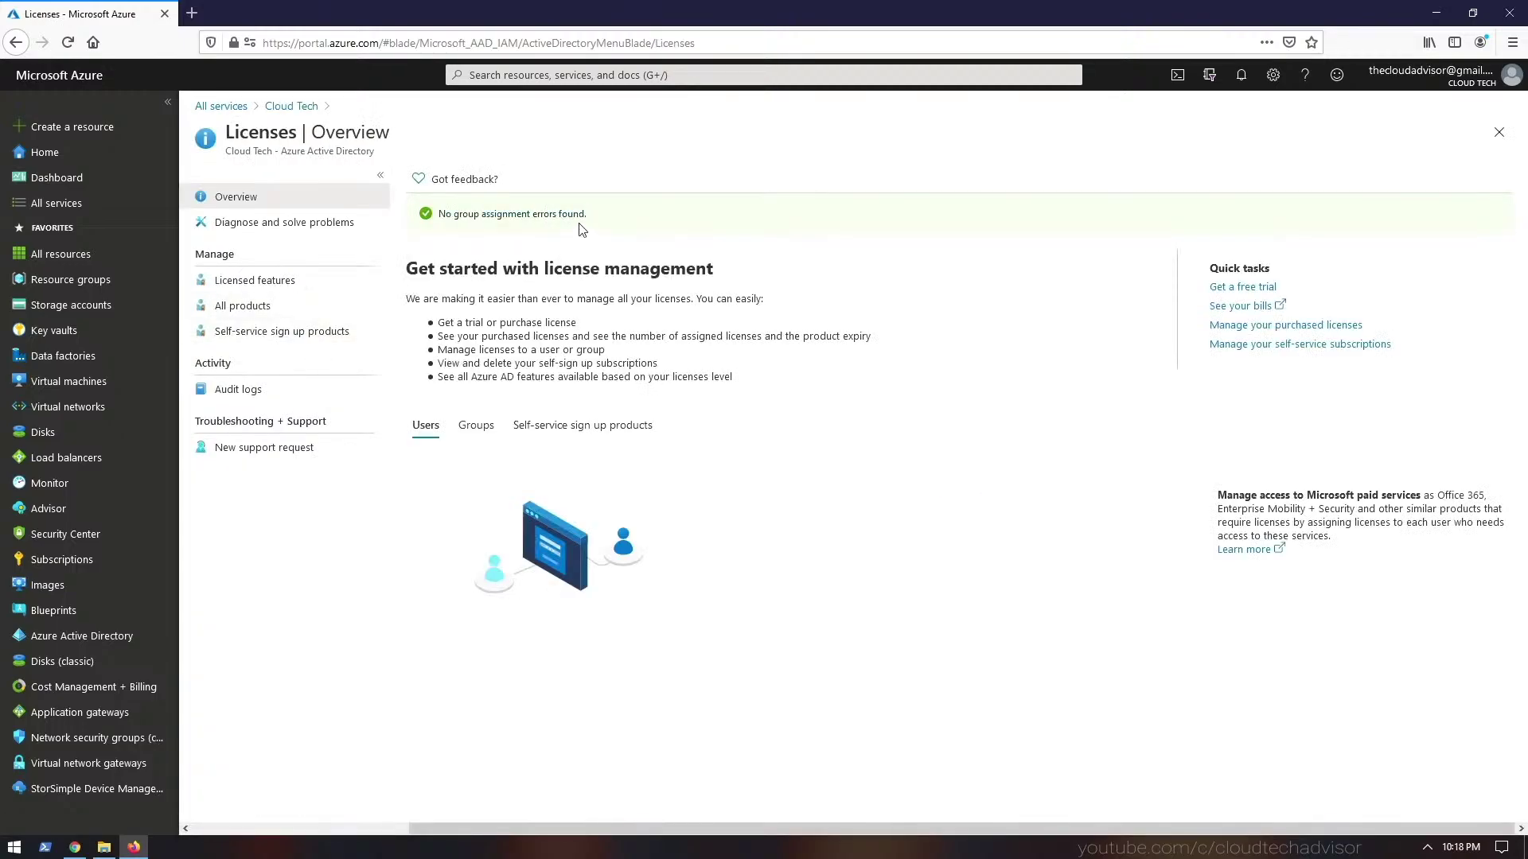
{"action": "left_click", "coordinate": [268, 285]}
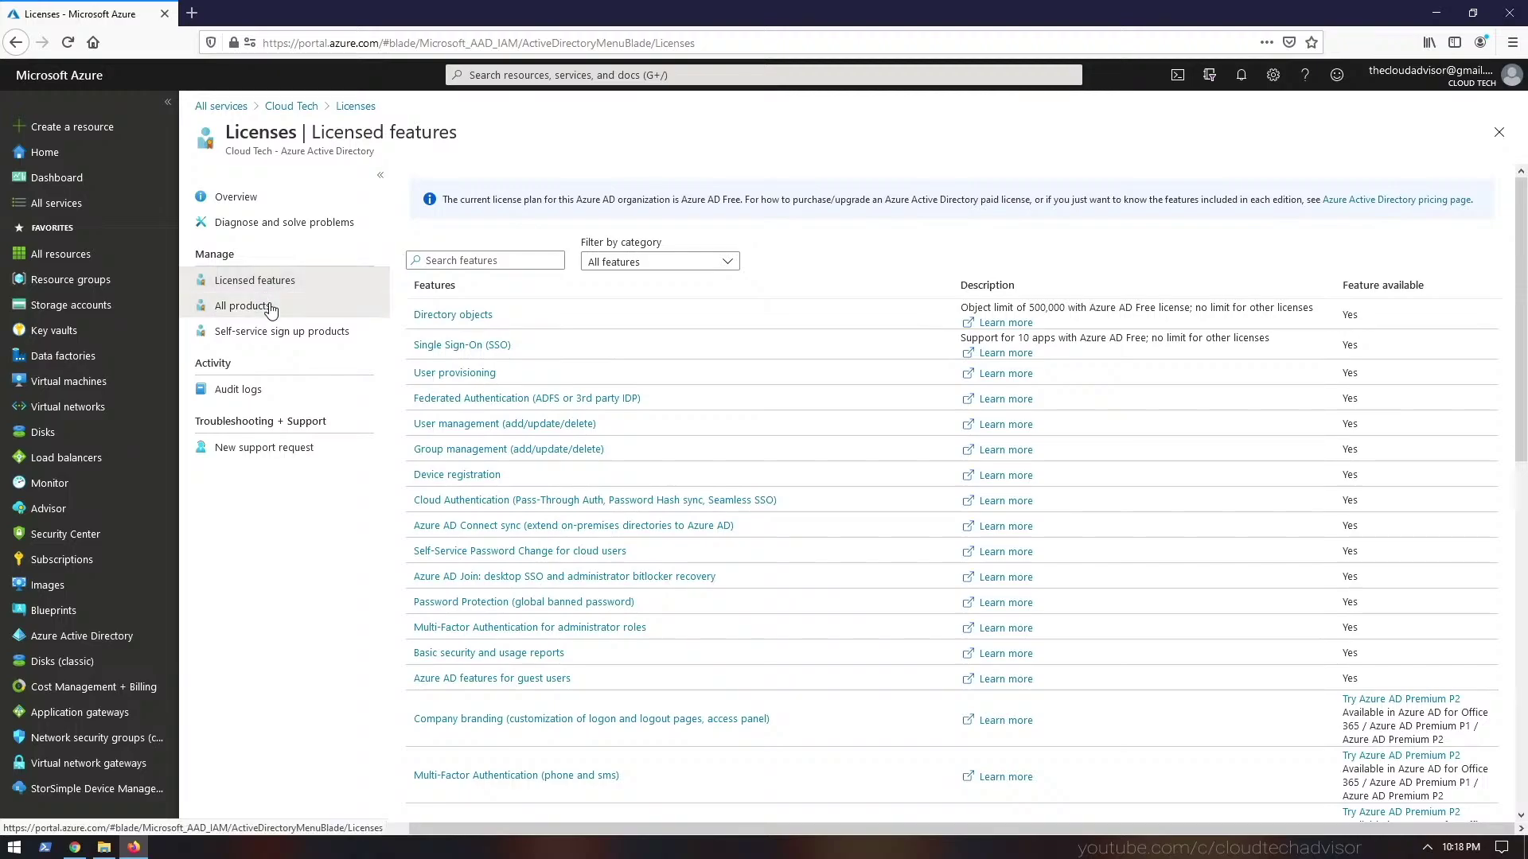
{"action": "left_click", "coordinate": [270, 309]}
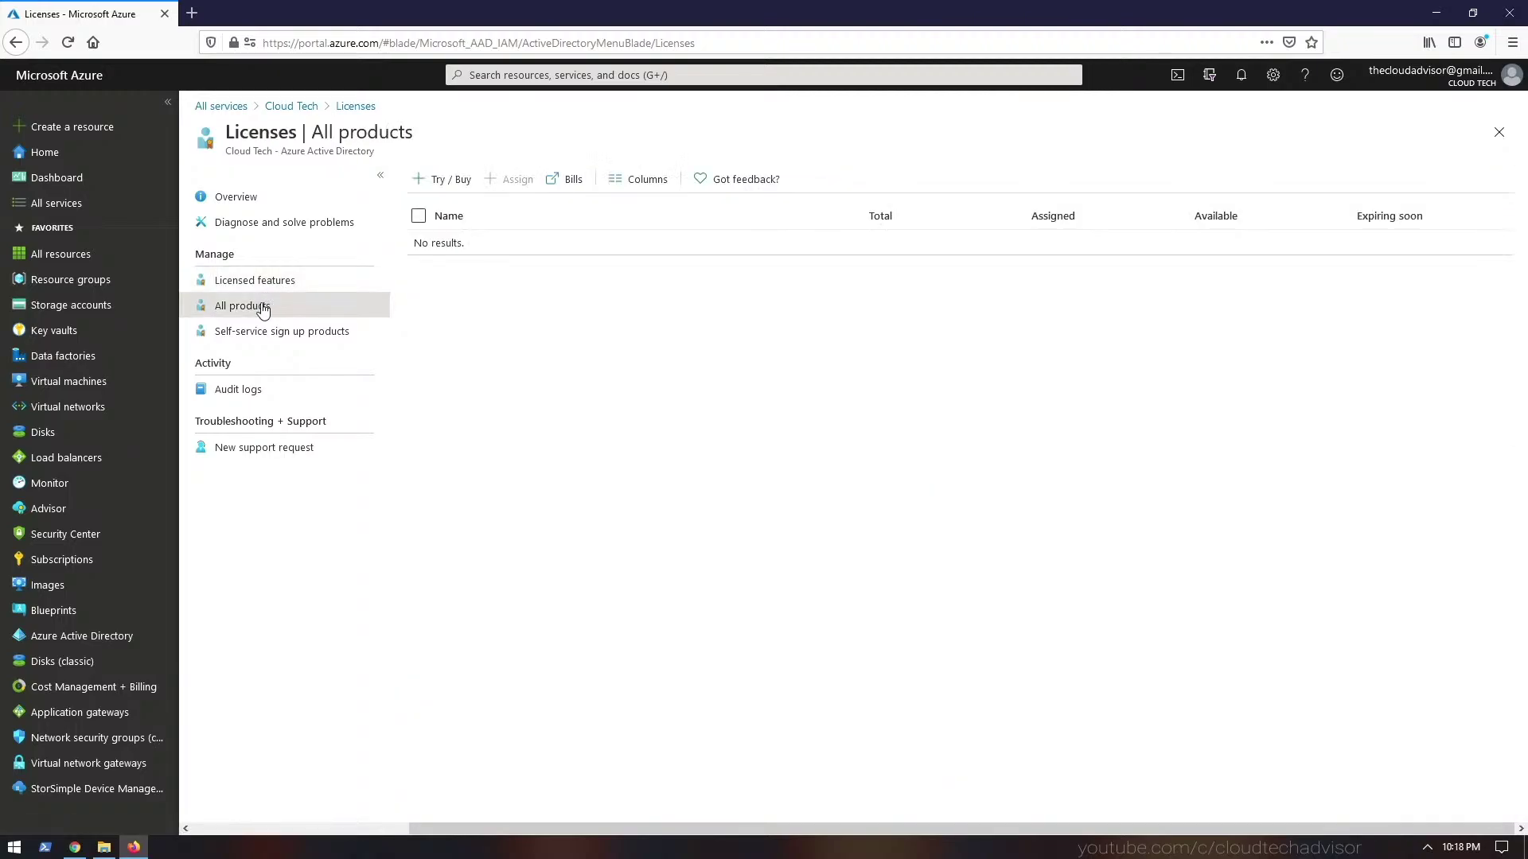
{"action": "left_click", "coordinate": [451, 182]}
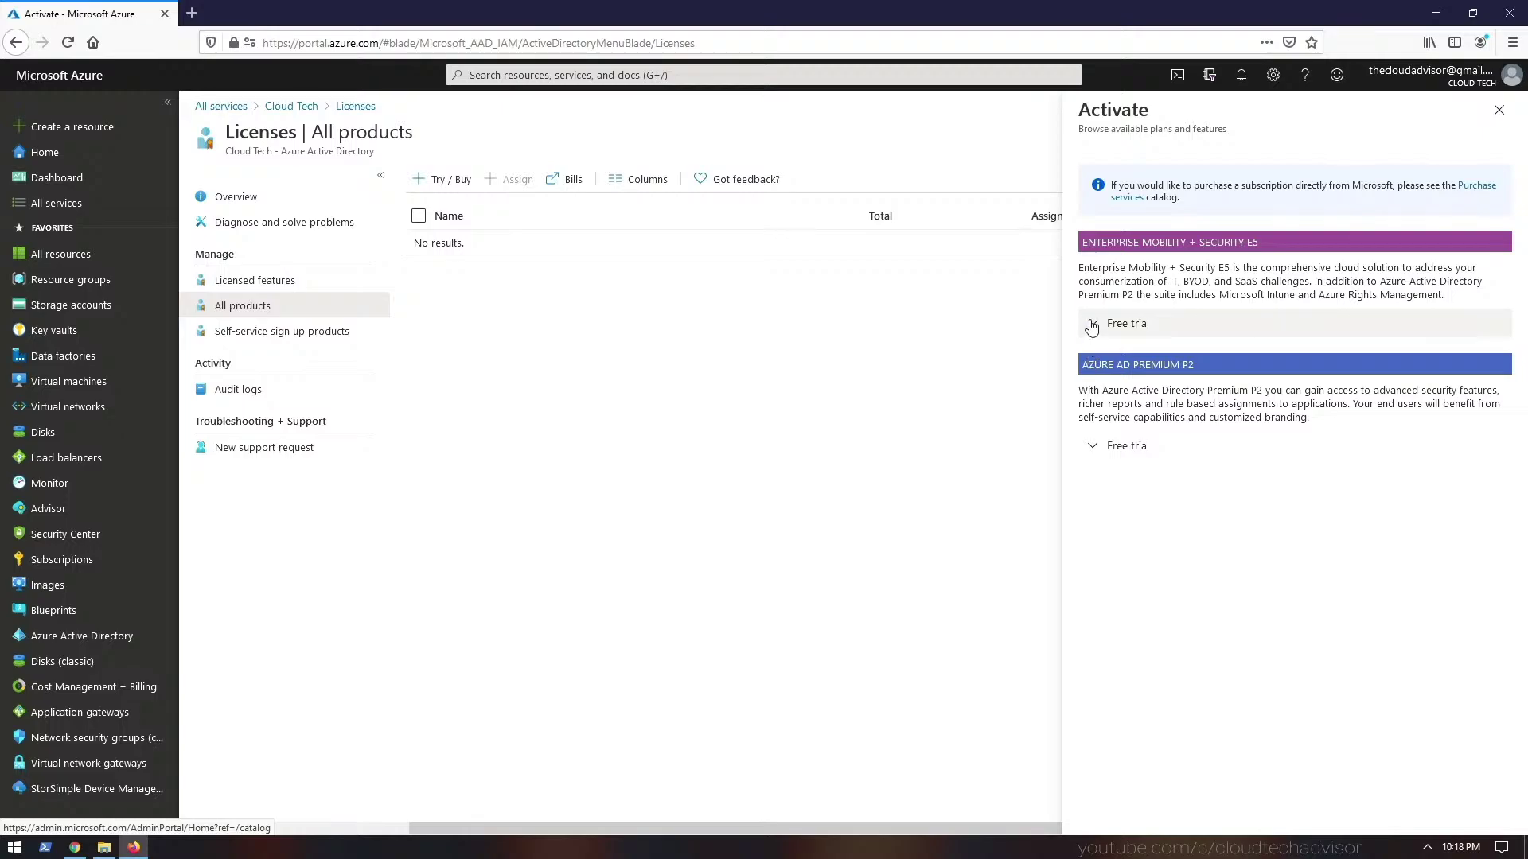
{"action": "left_click", "coordinate": [1096, 447]}
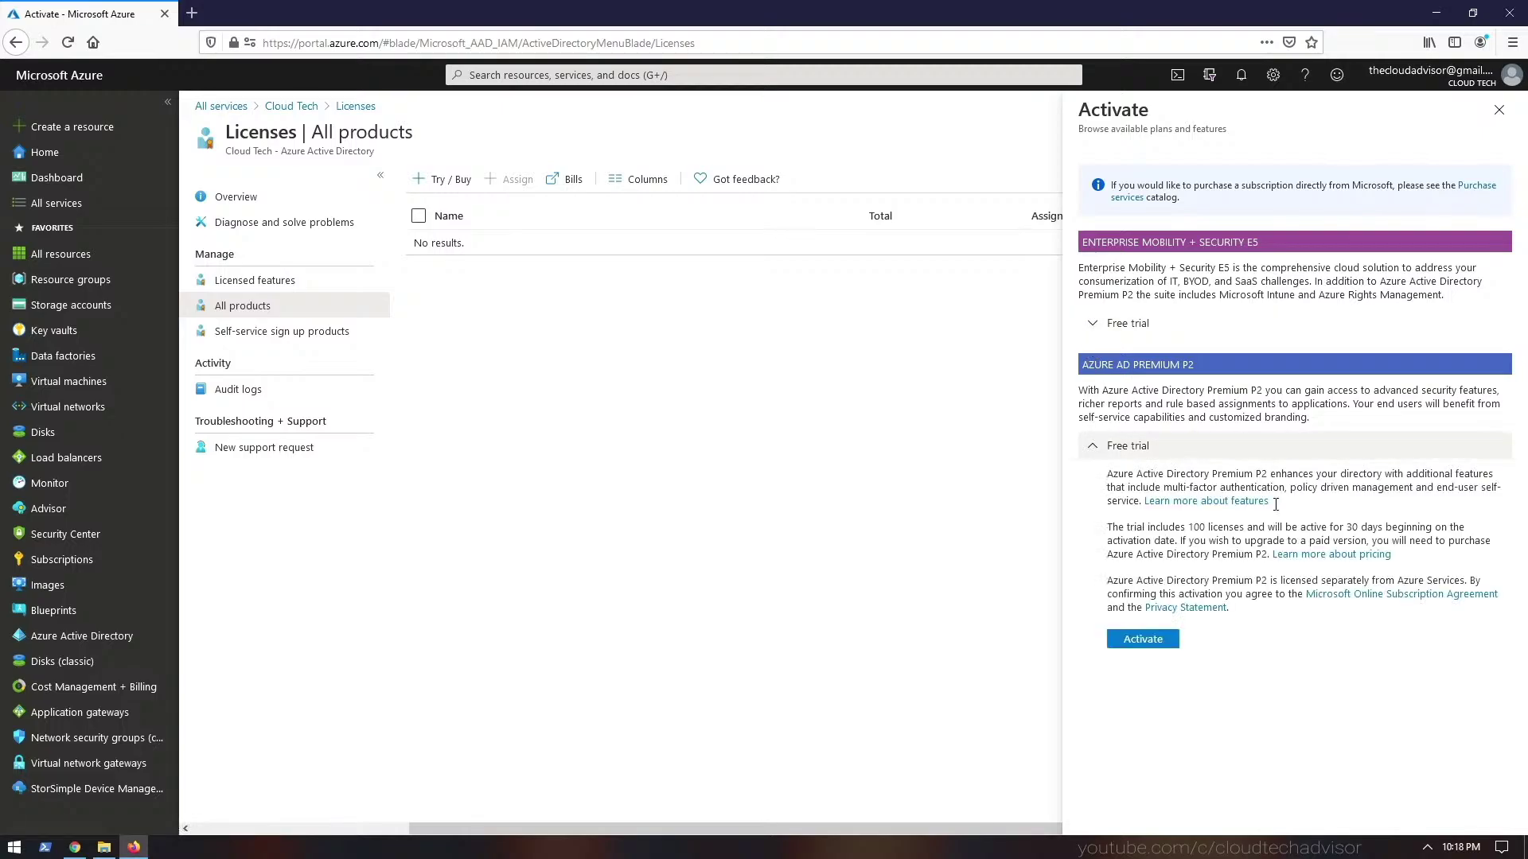
{"action": "left_click", "coordinate": [1163, 641]}
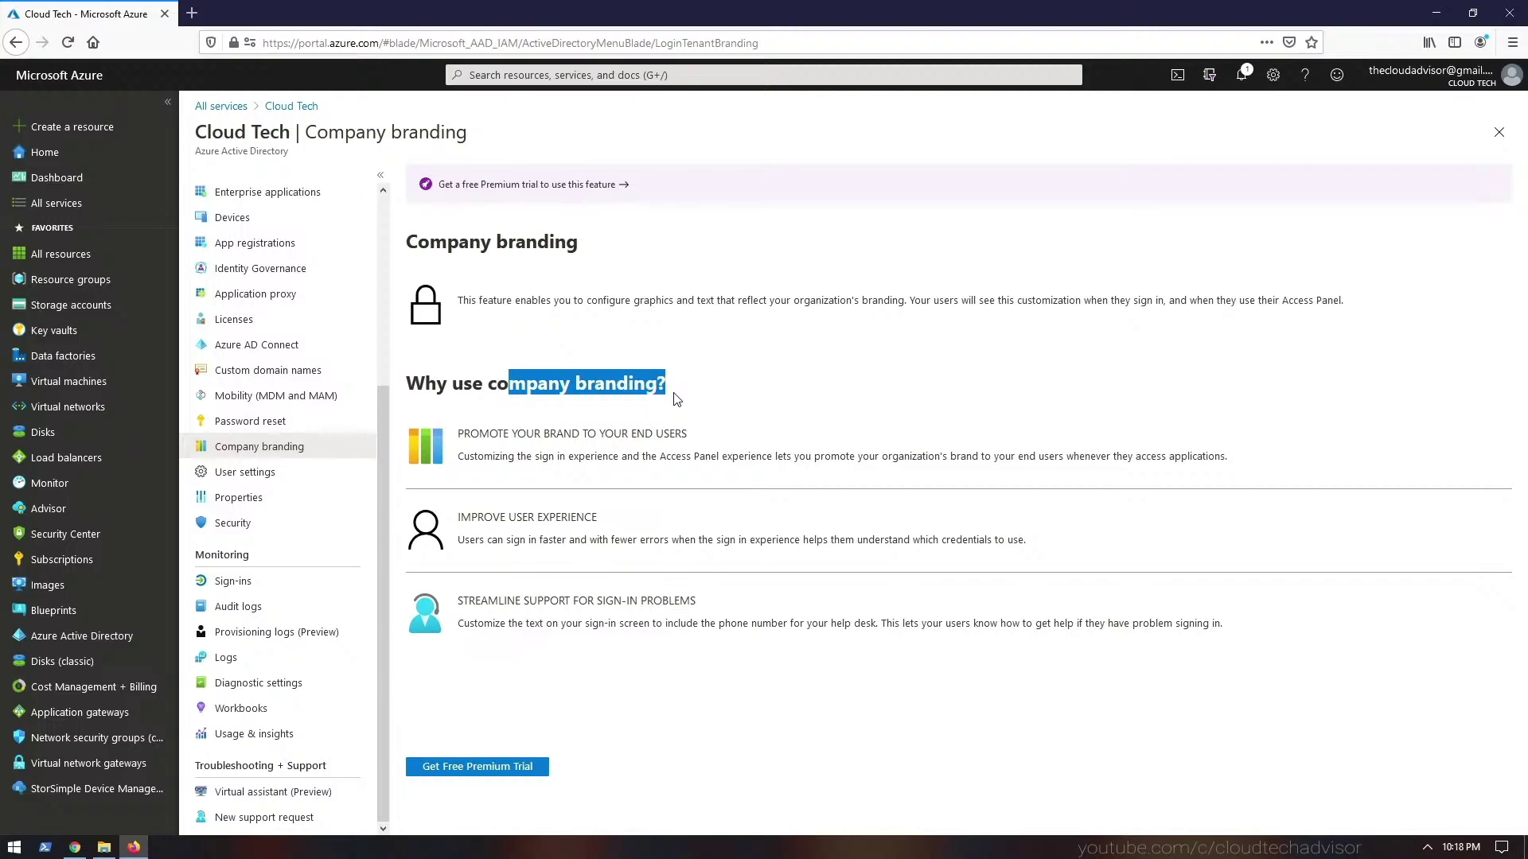
{"action": "left_click", "coordinate": [238, 582]}
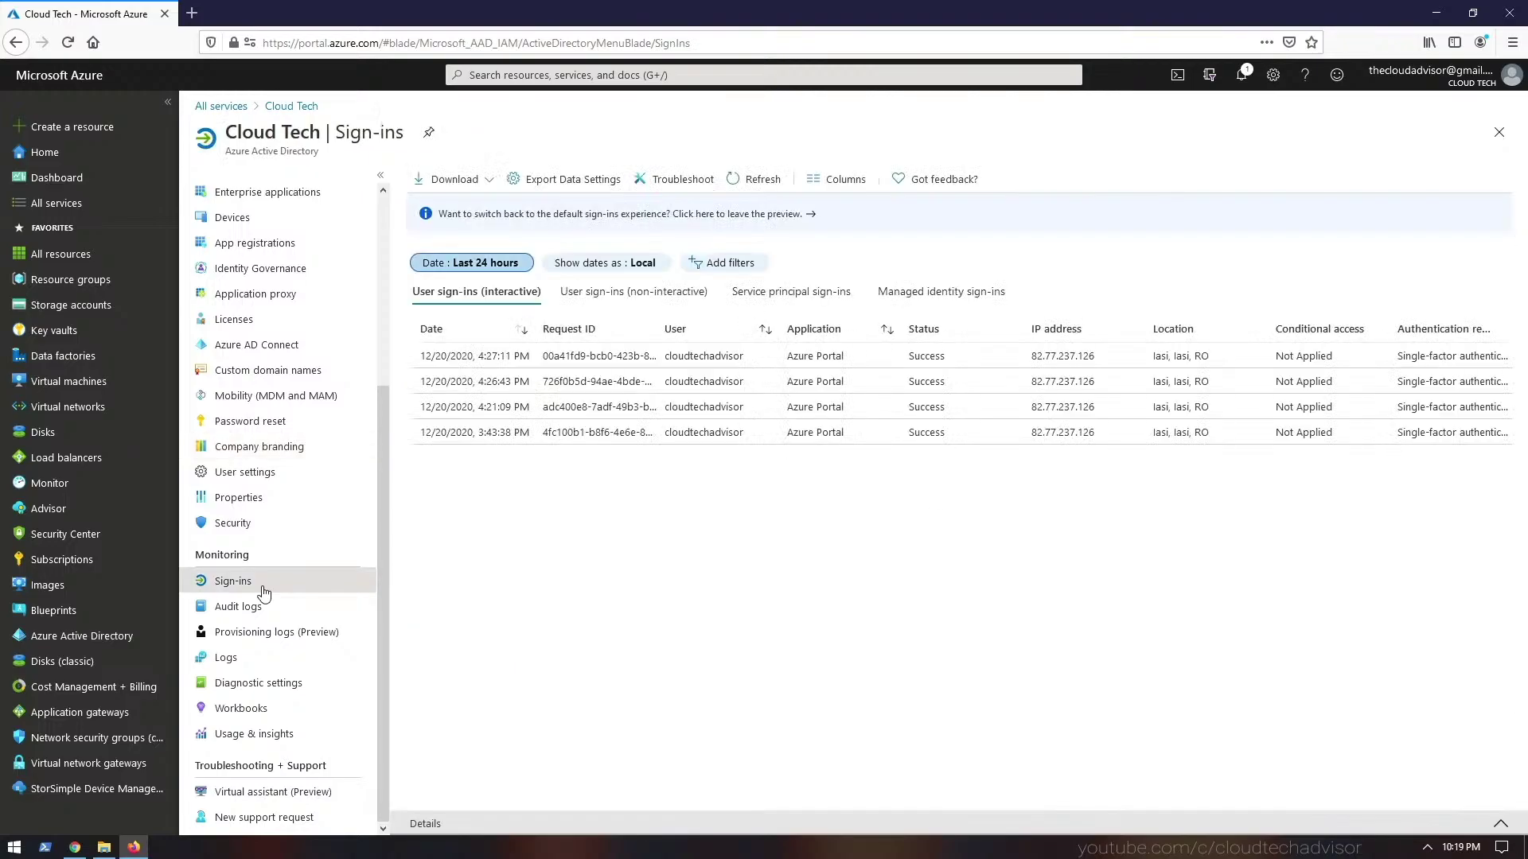
{"action": "left_click", "coordinate": [269, 619]}
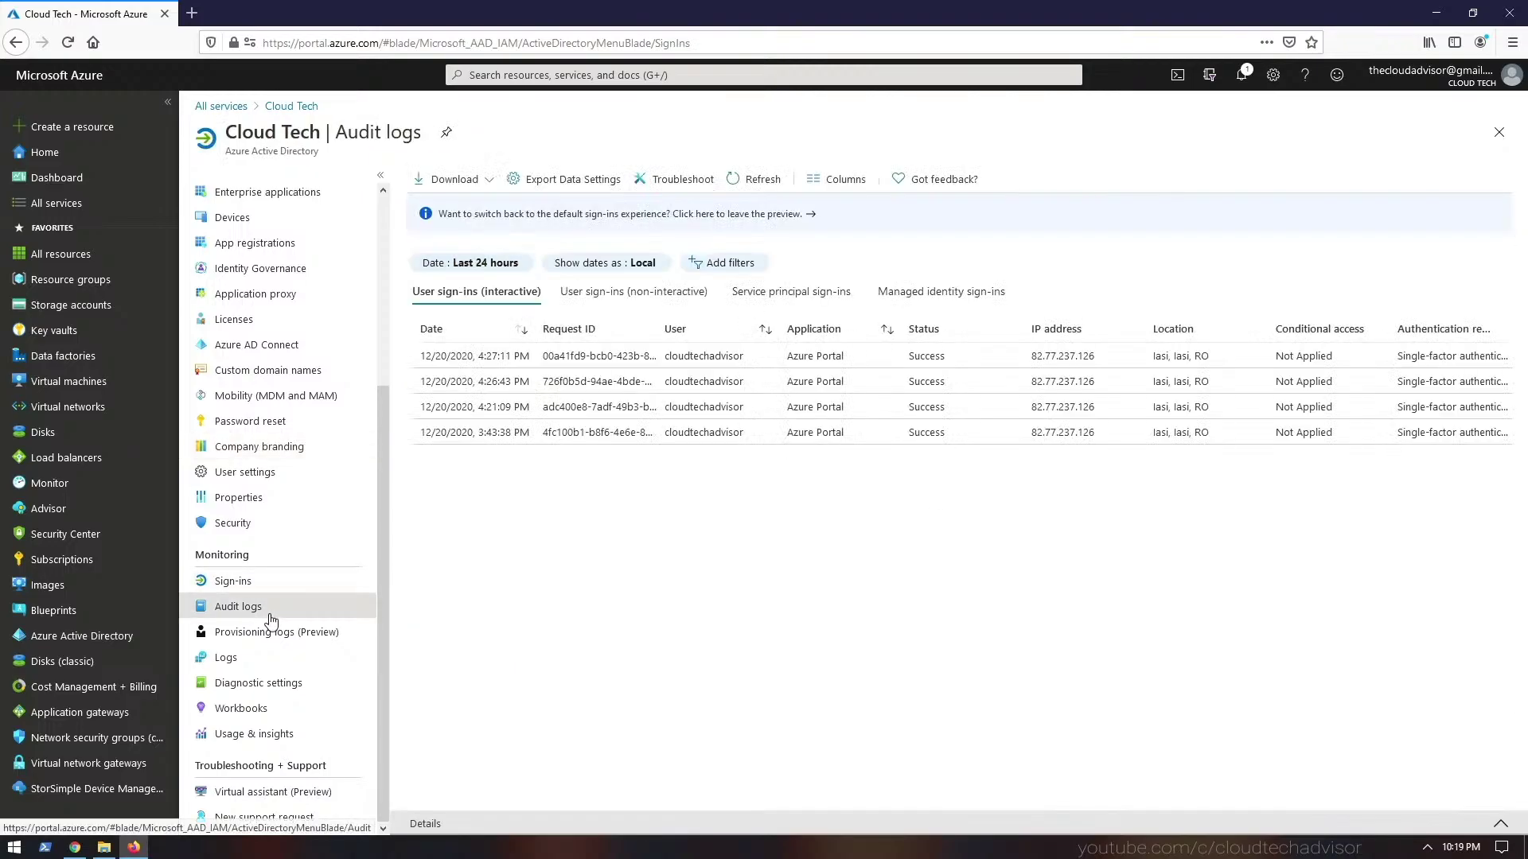
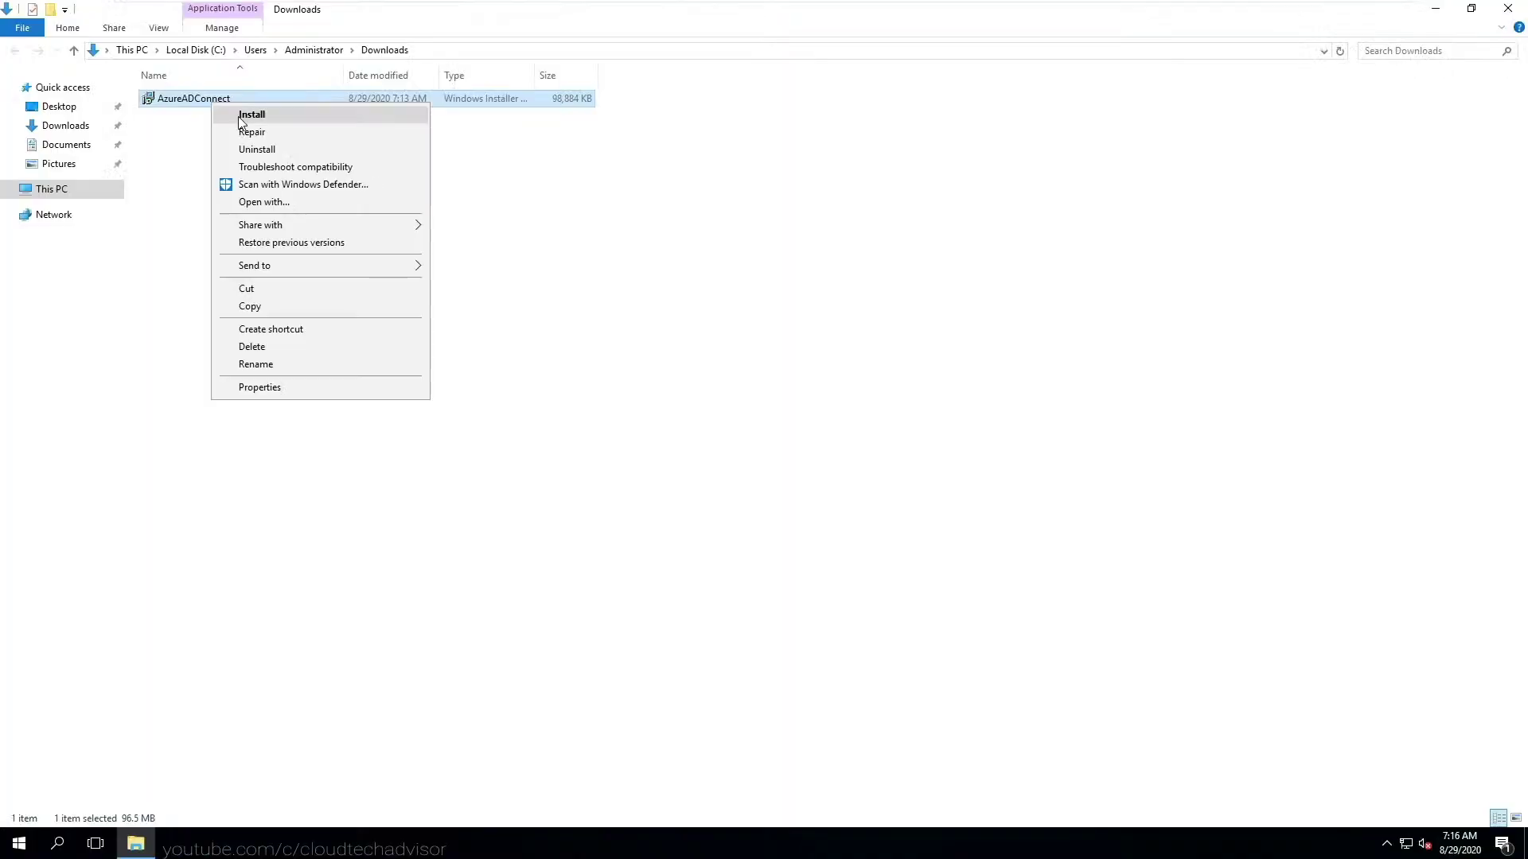
- Accept the license terms, choose a customized setup, and install the required synchronization components
{"action": "left_click", "coordinate": [257, 119]}
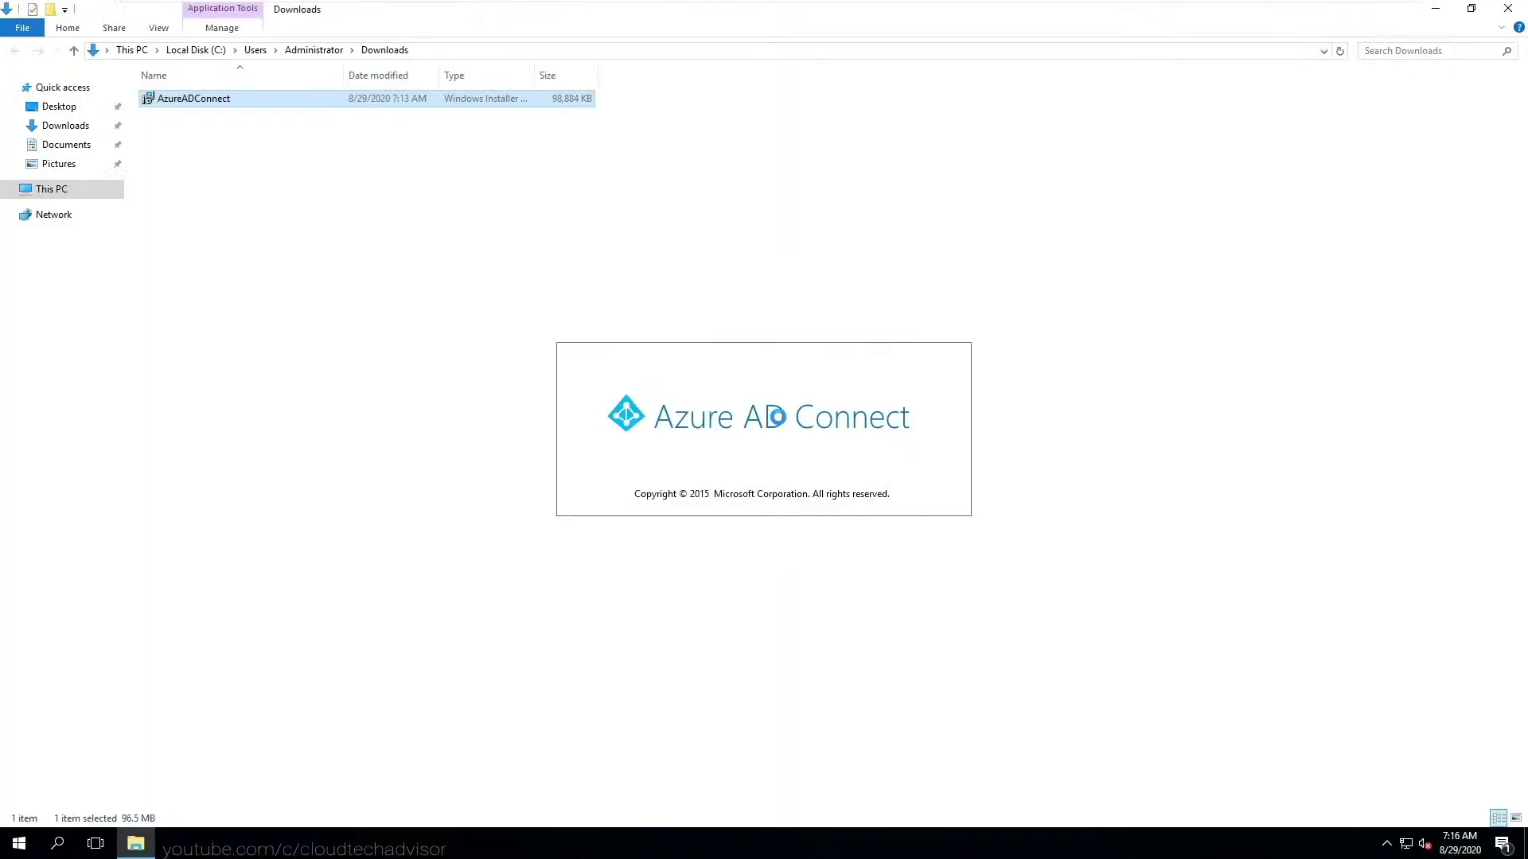
{"action": "left_click", "coordinate": [260, 400]}
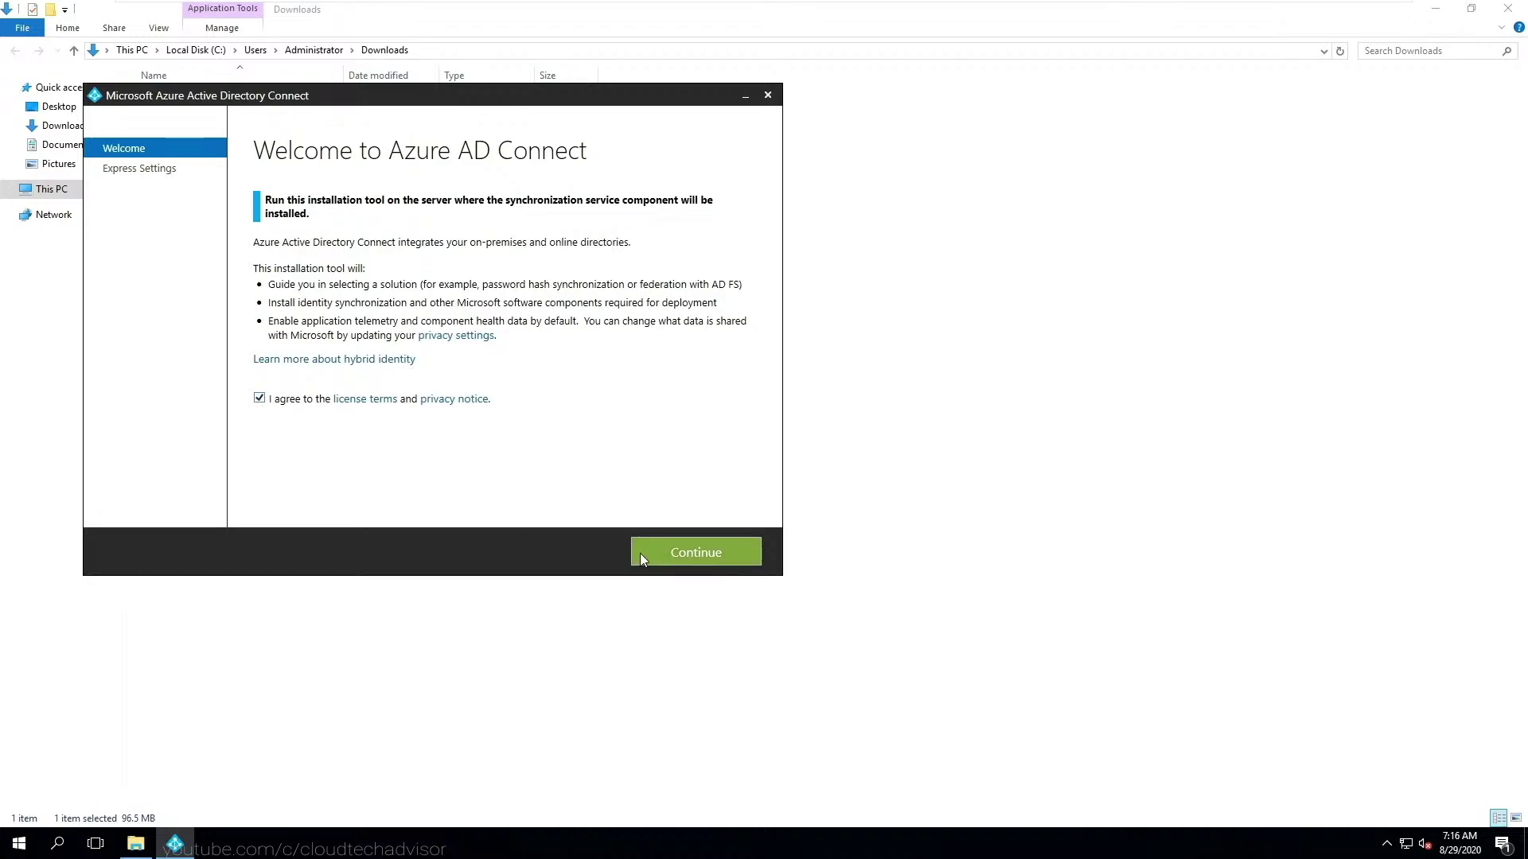
{"action": "left_click", "coordinate": [639, 553]}
{"action": "left_click", "coordinate": [556, 551]}
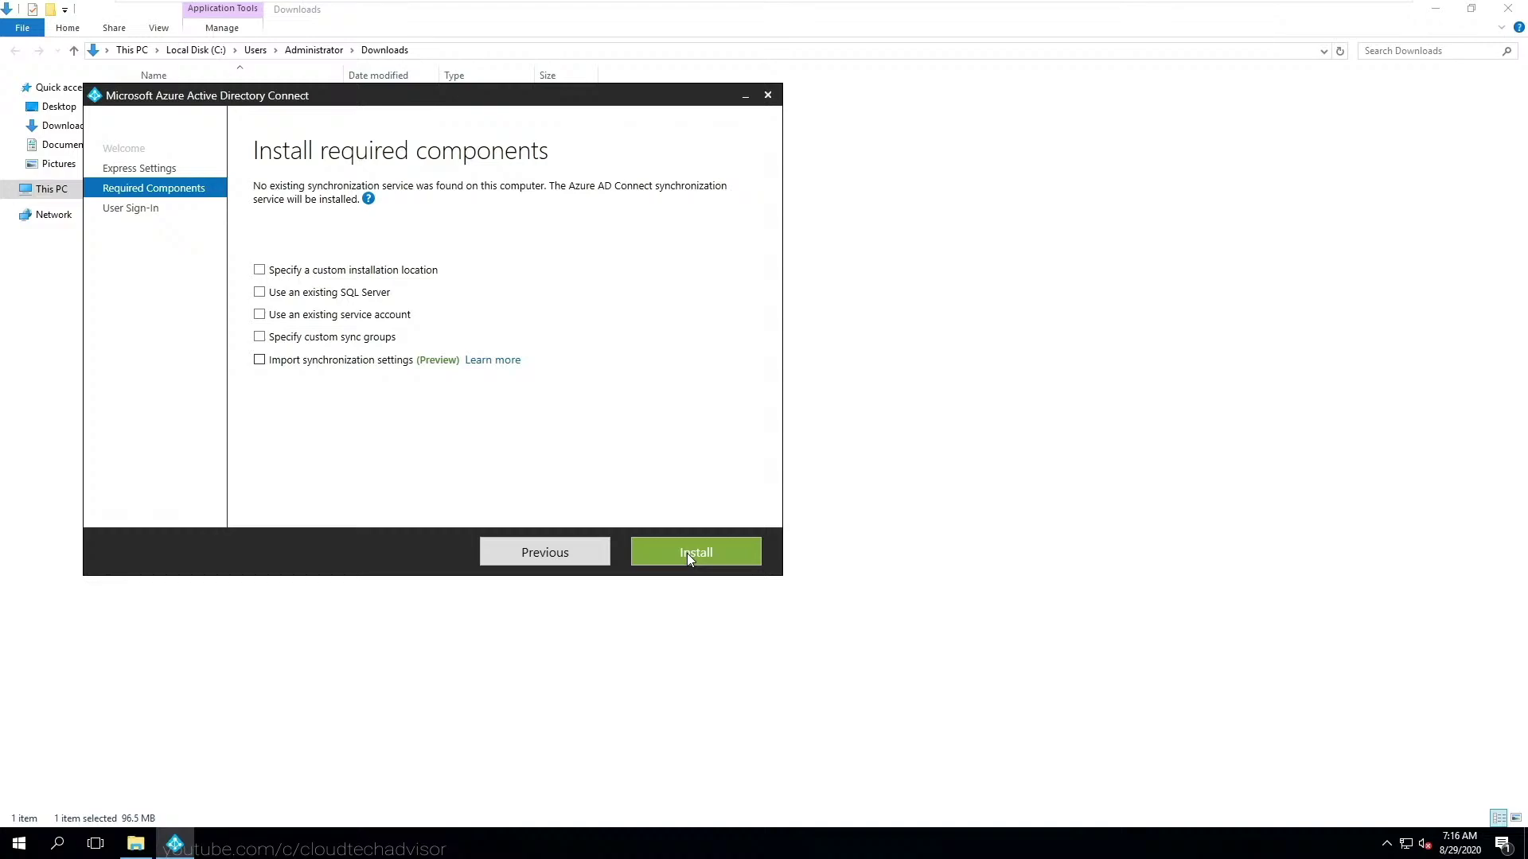
{"action": "left_click", "coordinate": [691, 555]}
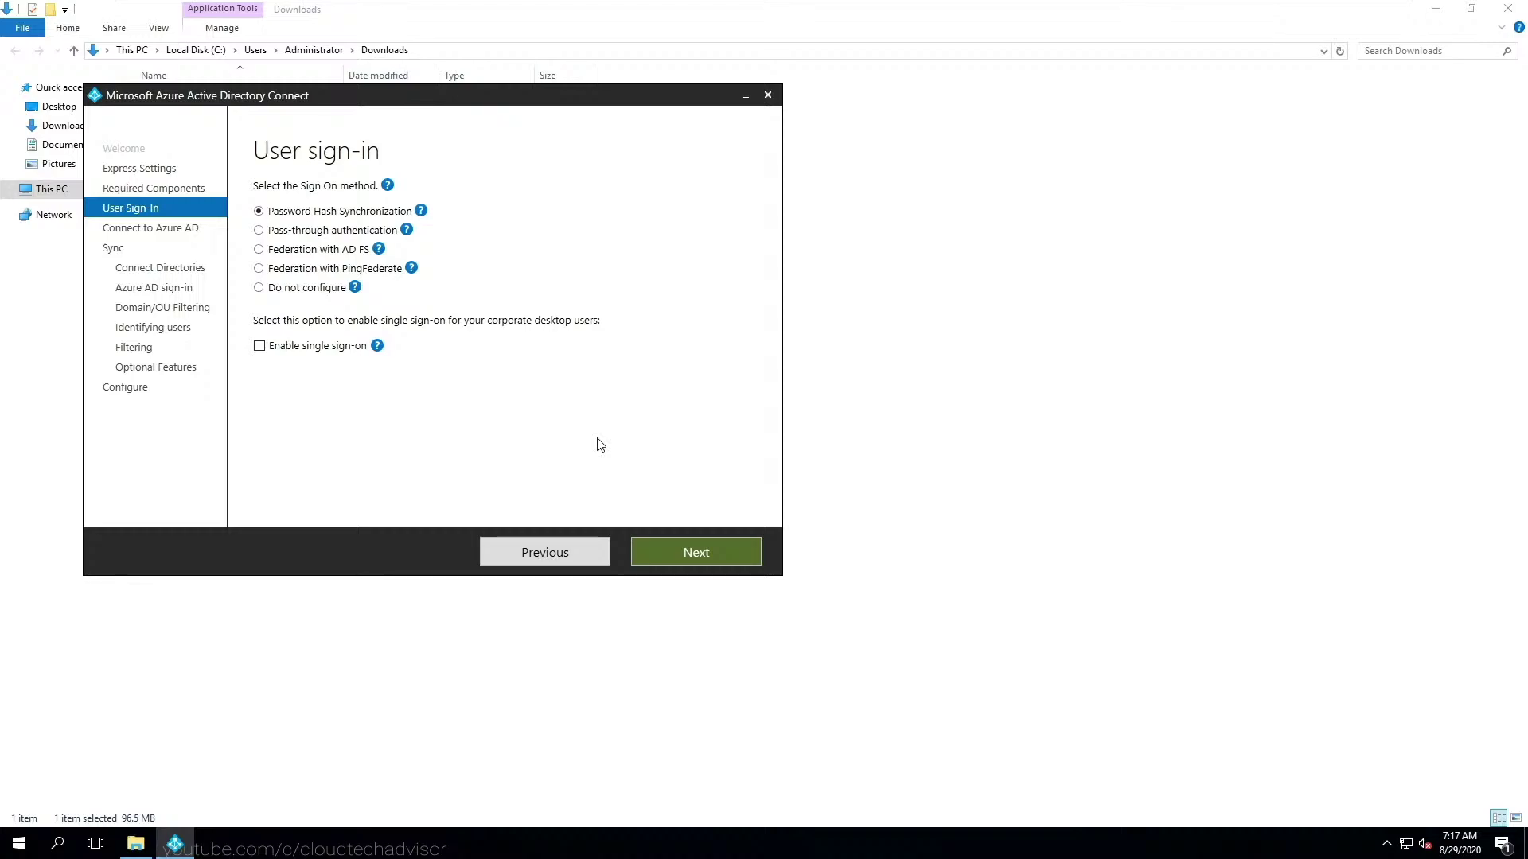
- Keep Password Hash Synchronization and sign in with the Azure AD global administrator's username and password
{"action": "left_click", "coordinate": [721, 557]}
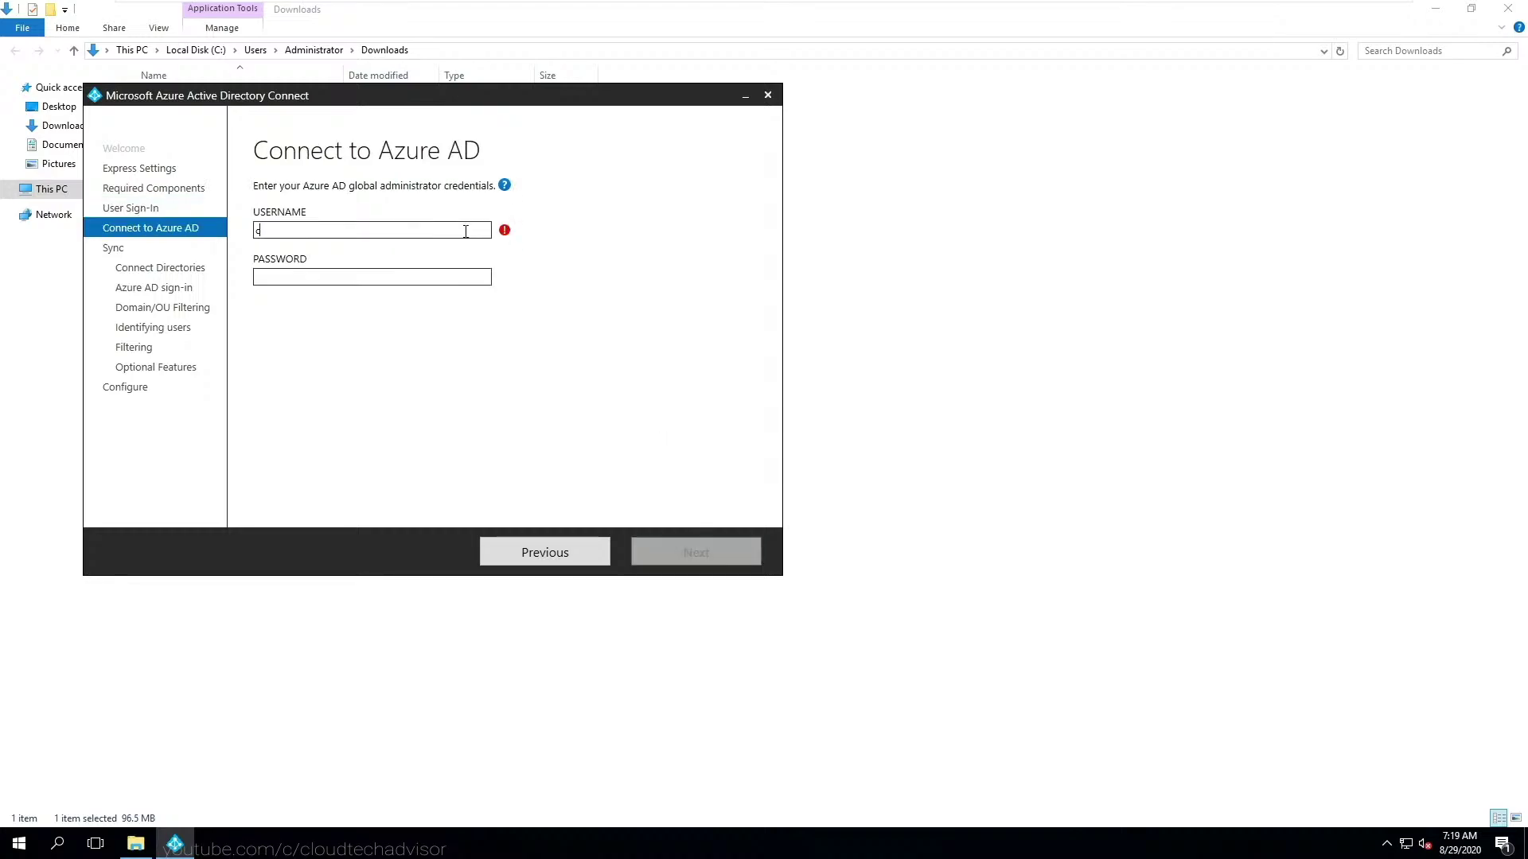
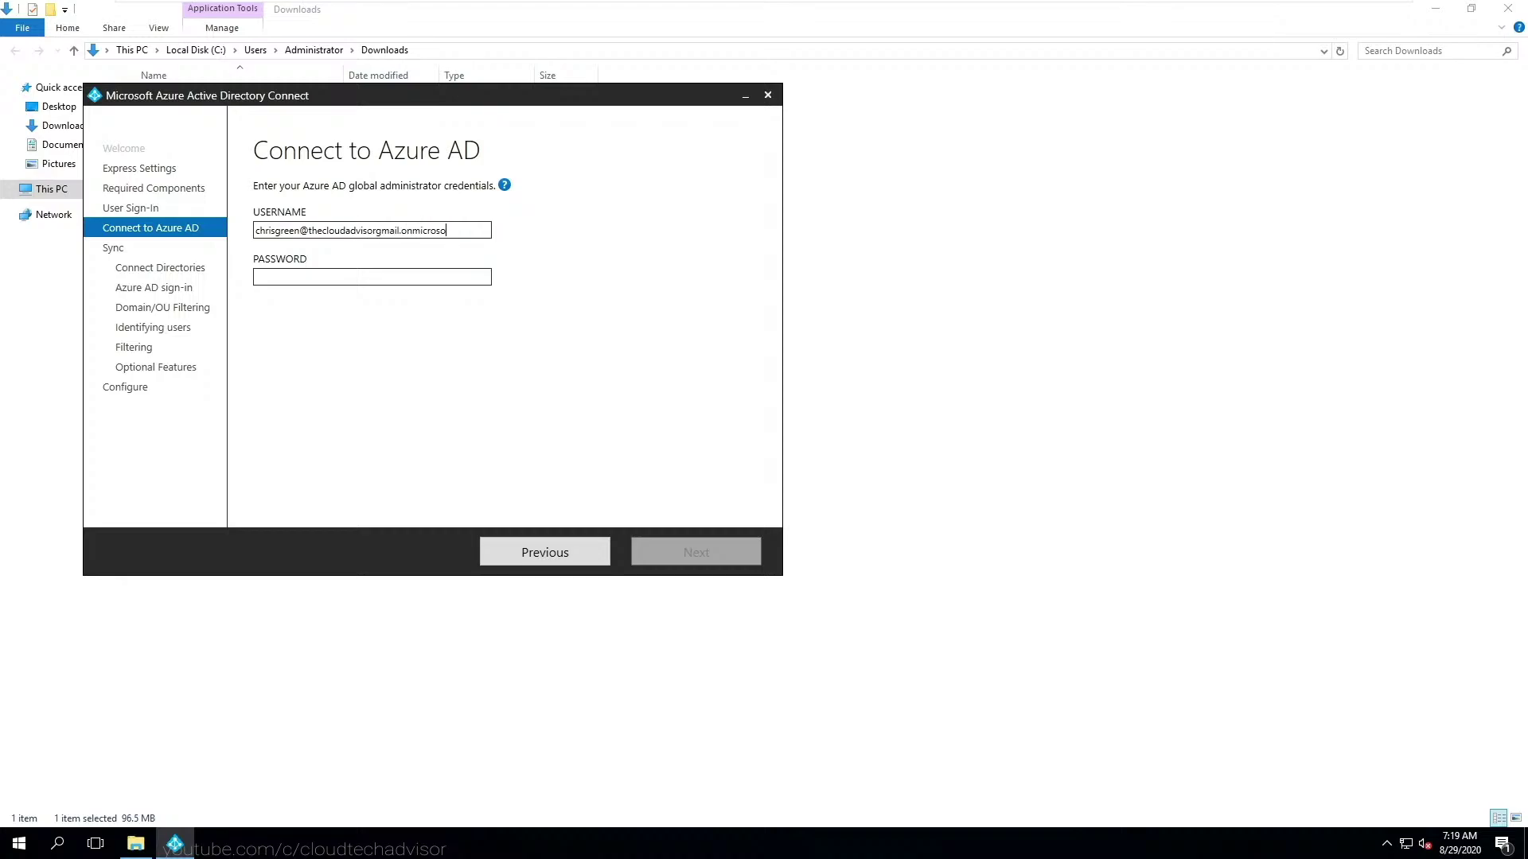
{"action": "key", "text": "Tab"}
{"action": "type", "text": "•••••••••••"}
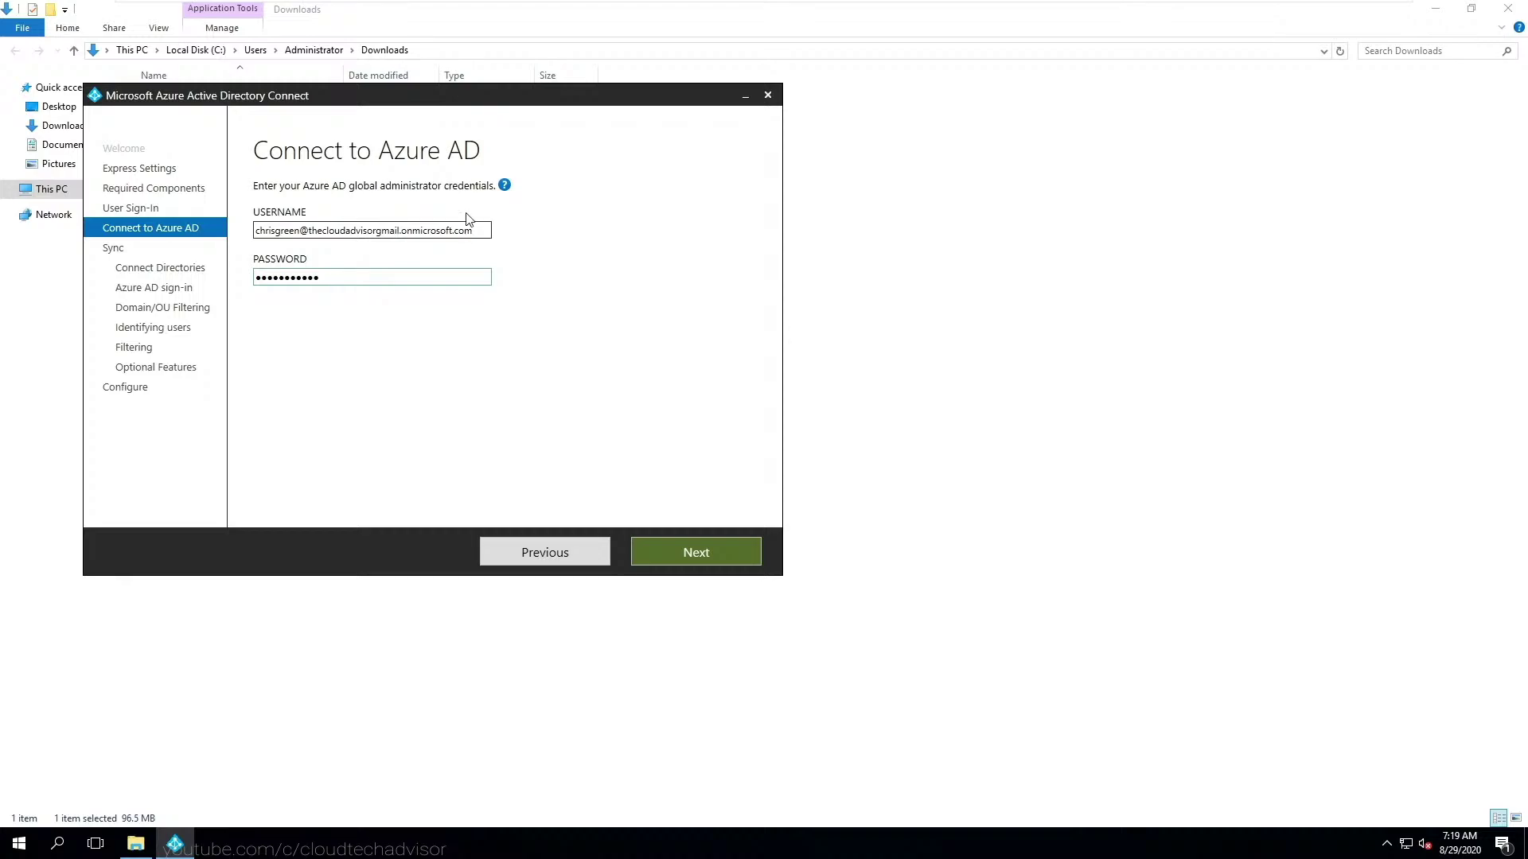
{"action": "left_click", "coordinate": [686, 560]}
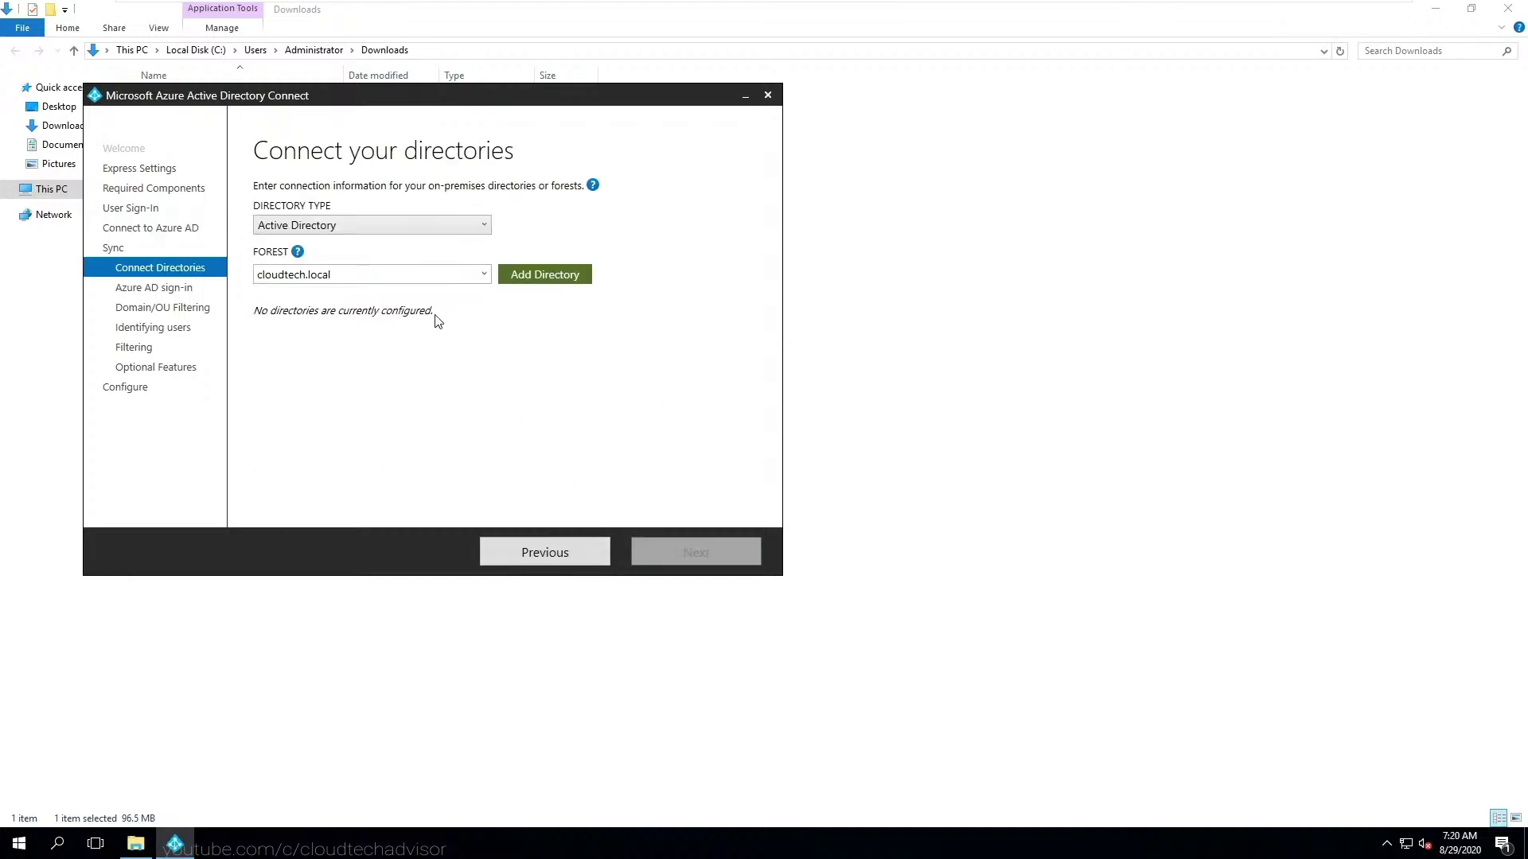
- Add the cloudtech.local Active Directory forest with the cloudtech\Administrator account and its password
{"action": "left_click", "coordinate": [419, 273]}
{"action": "left_click", "coordinate": [426, 226]}
{"action": "left_click", "coordinate": [451, 245]}
{"action": "left_click", "coordinate": [544, 275]}
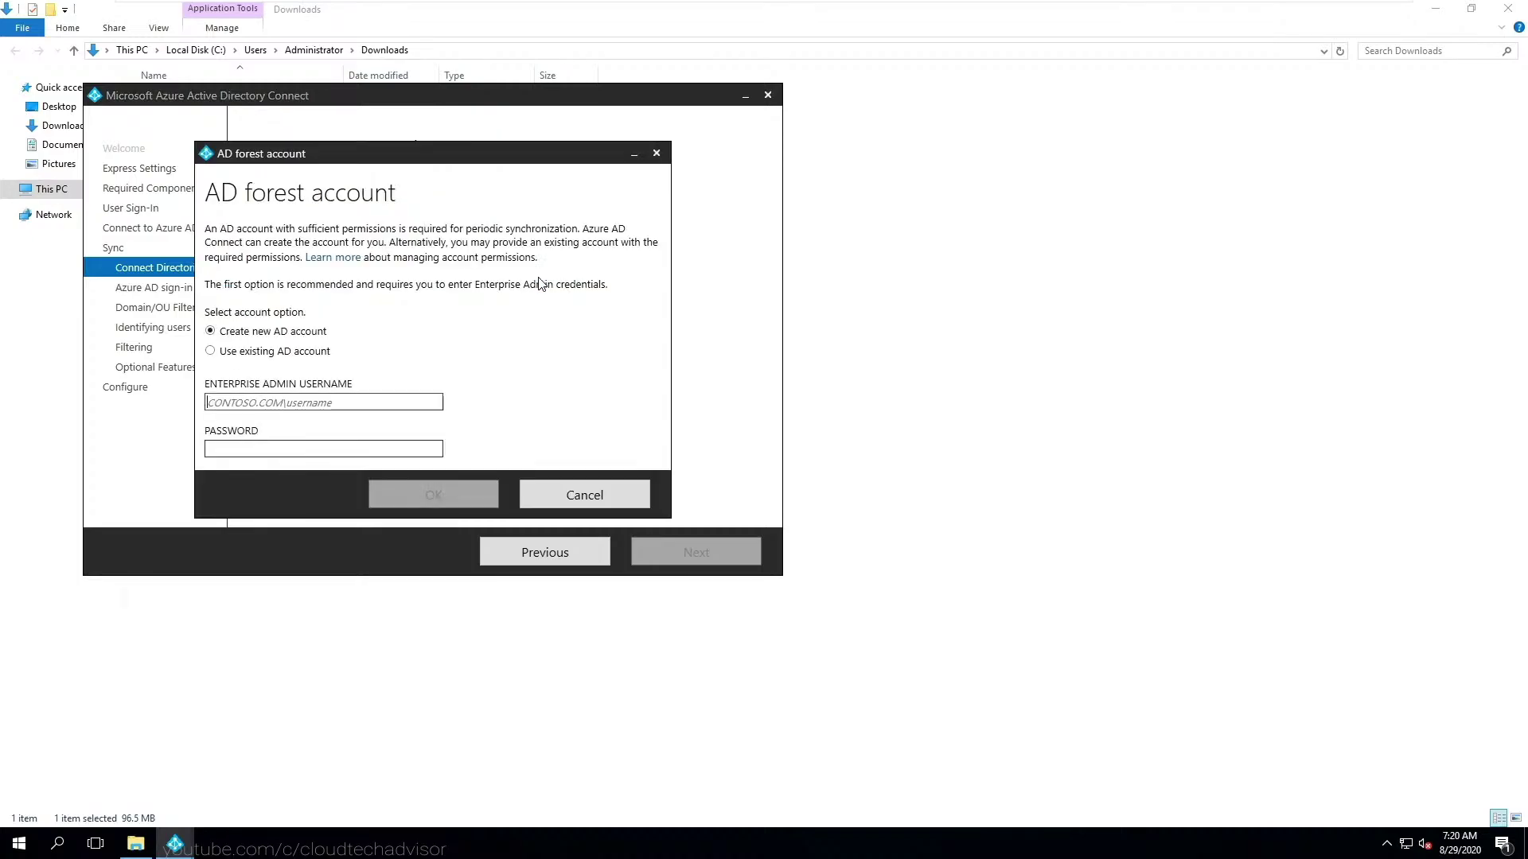
{"action": "type", "text": "cloudtech"}
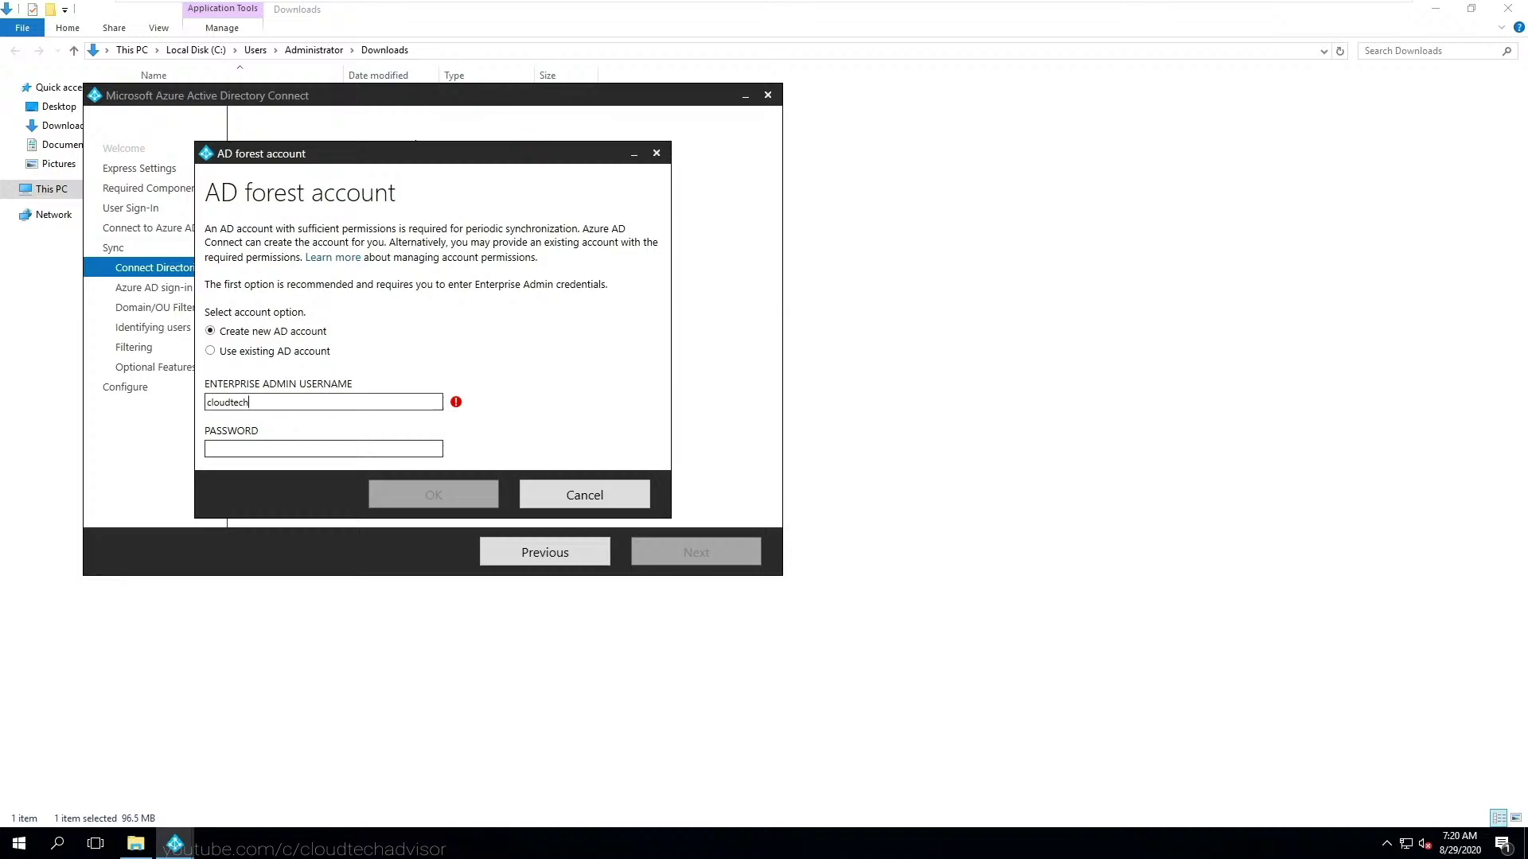
{"action": "type", "text": "\\Administrator"}
{"action": "key", "text": "Tab"}
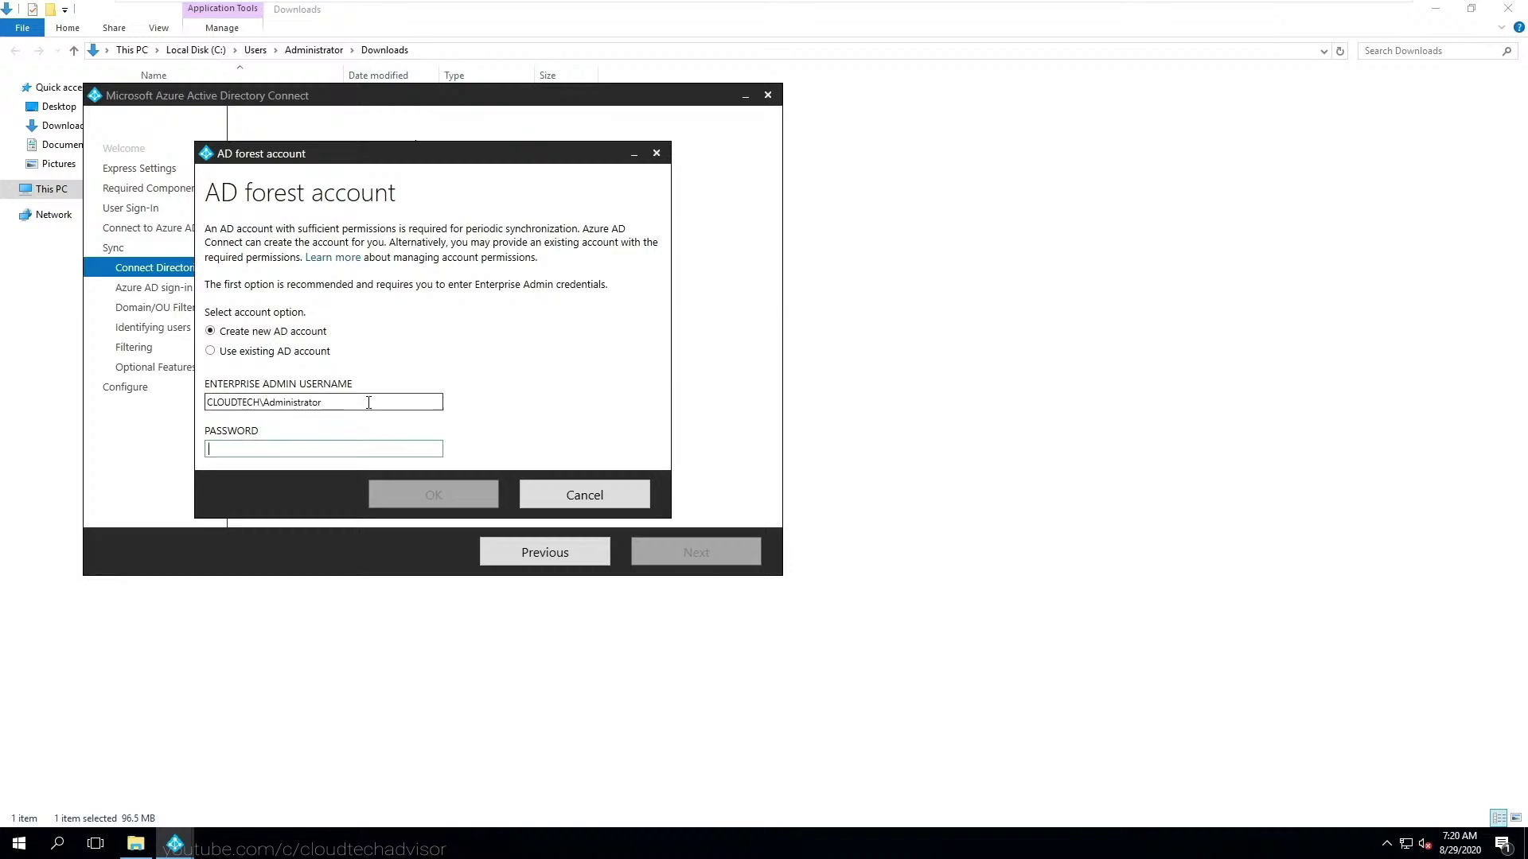
{"action": "type", "text": "••••••••••"}
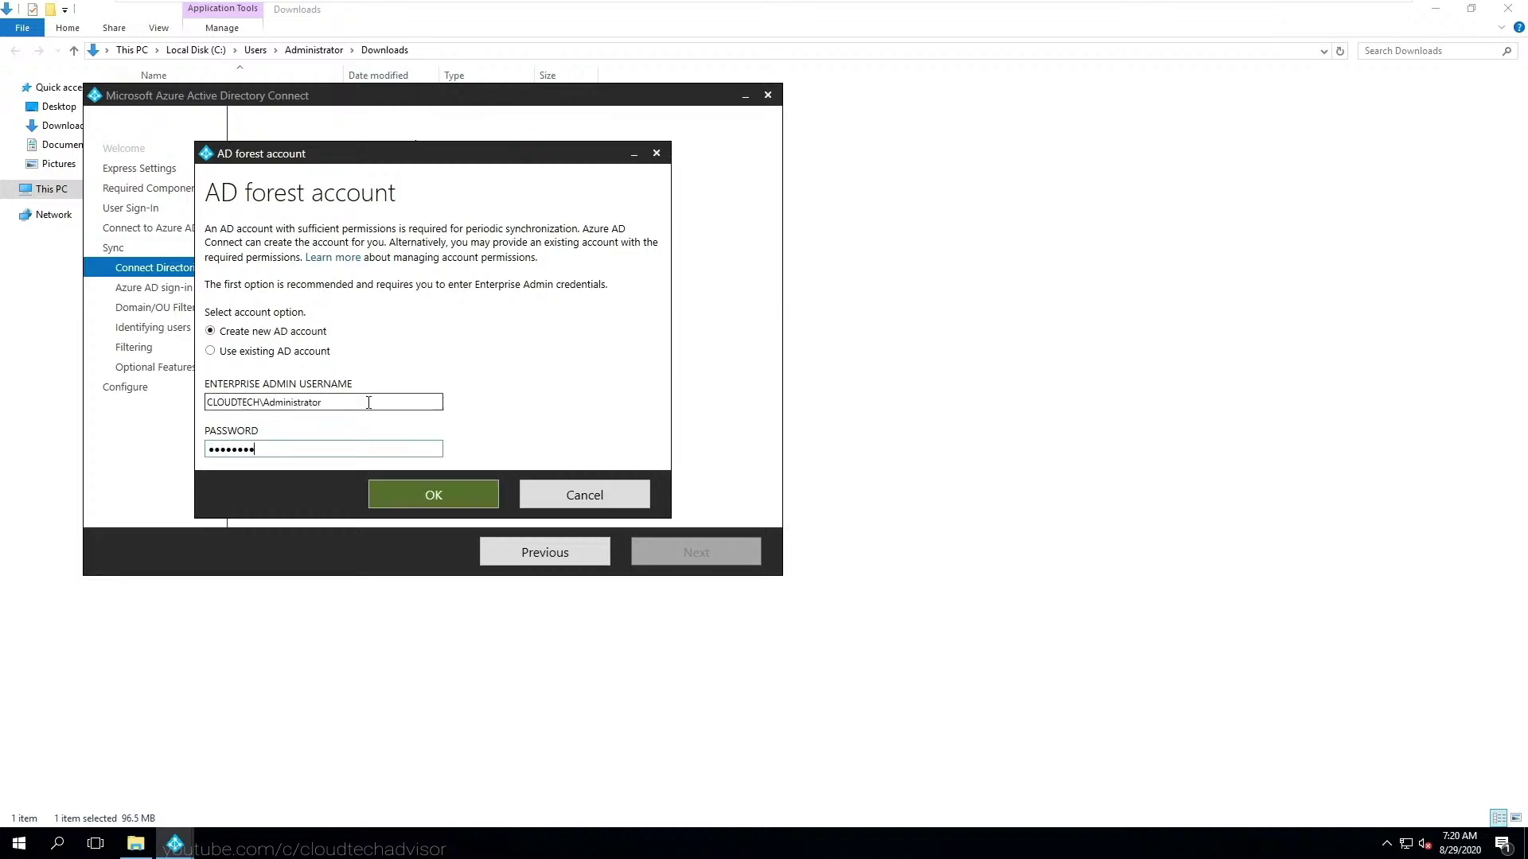
{"action": "left_click", "coordinate": [422, 497]}
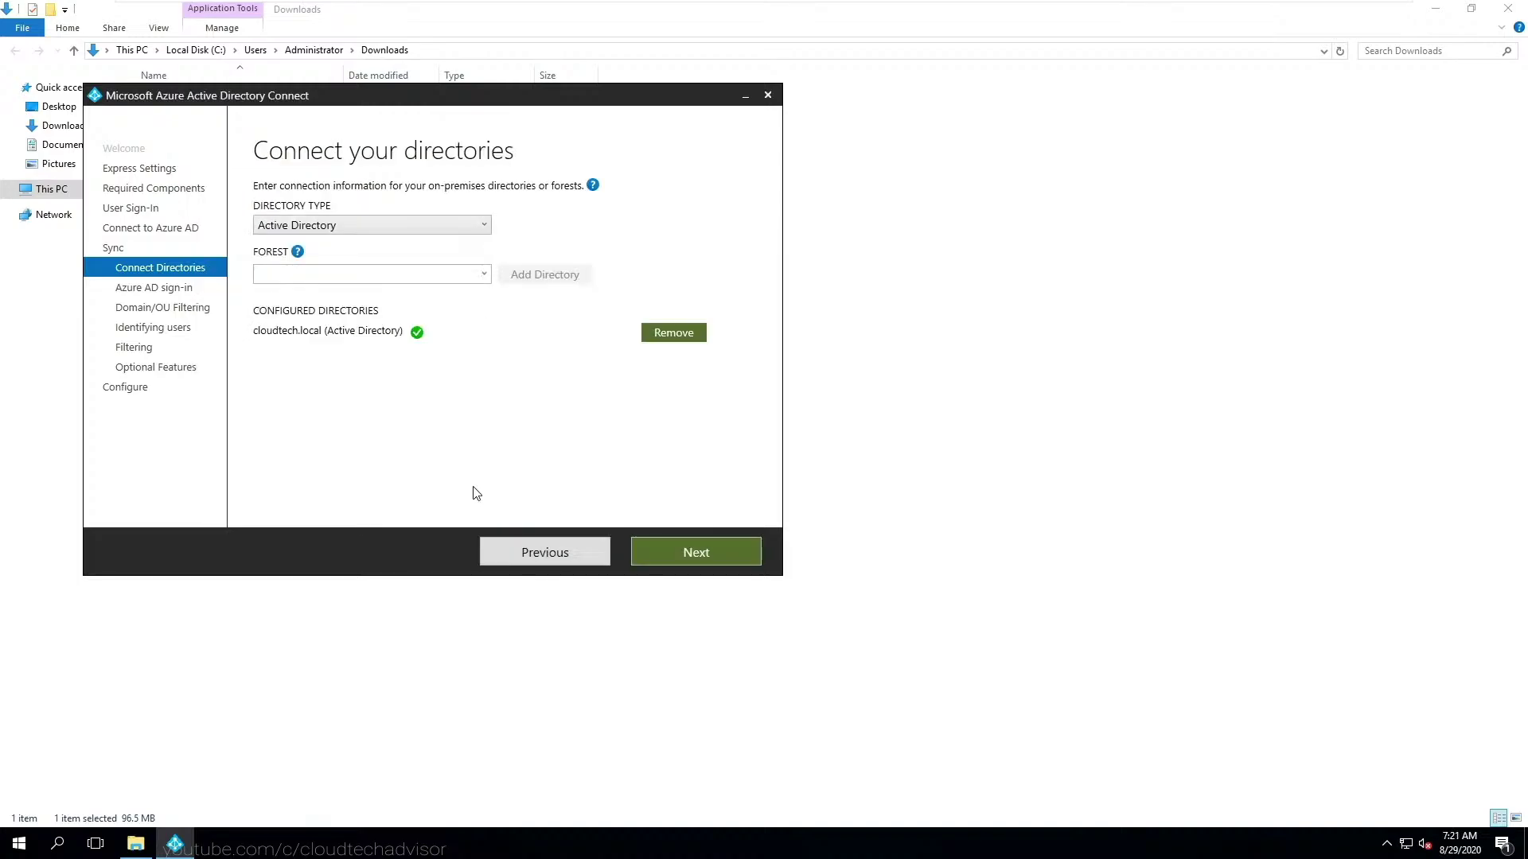
{"action": "left_click", "coordinate": [690, 552]}
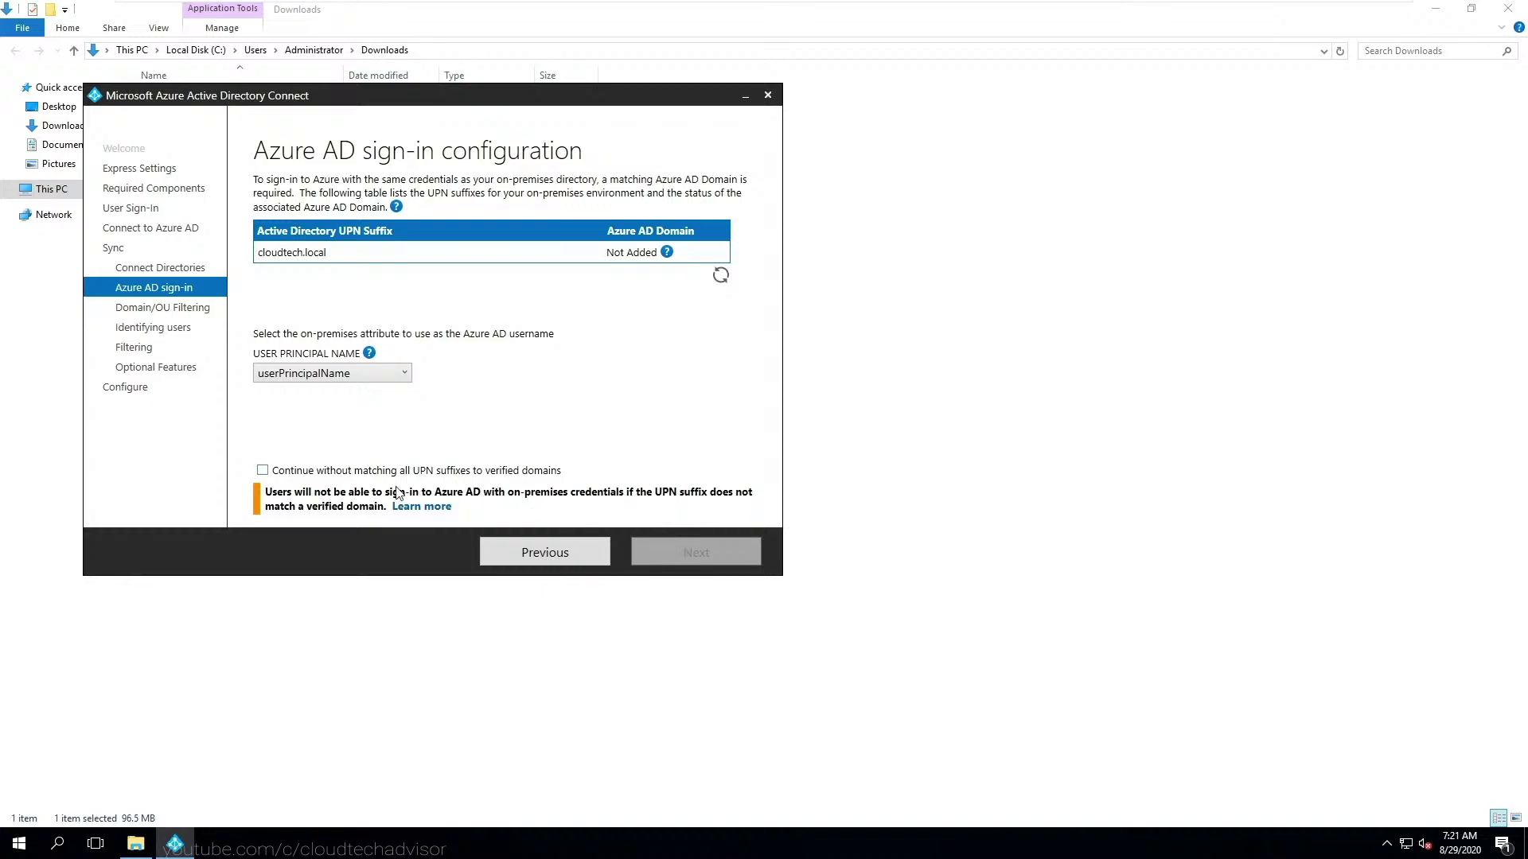
- Continue without matching all UPN suffixes to verified domains
{"action": "left_click", "coordinate": [263, 470]}
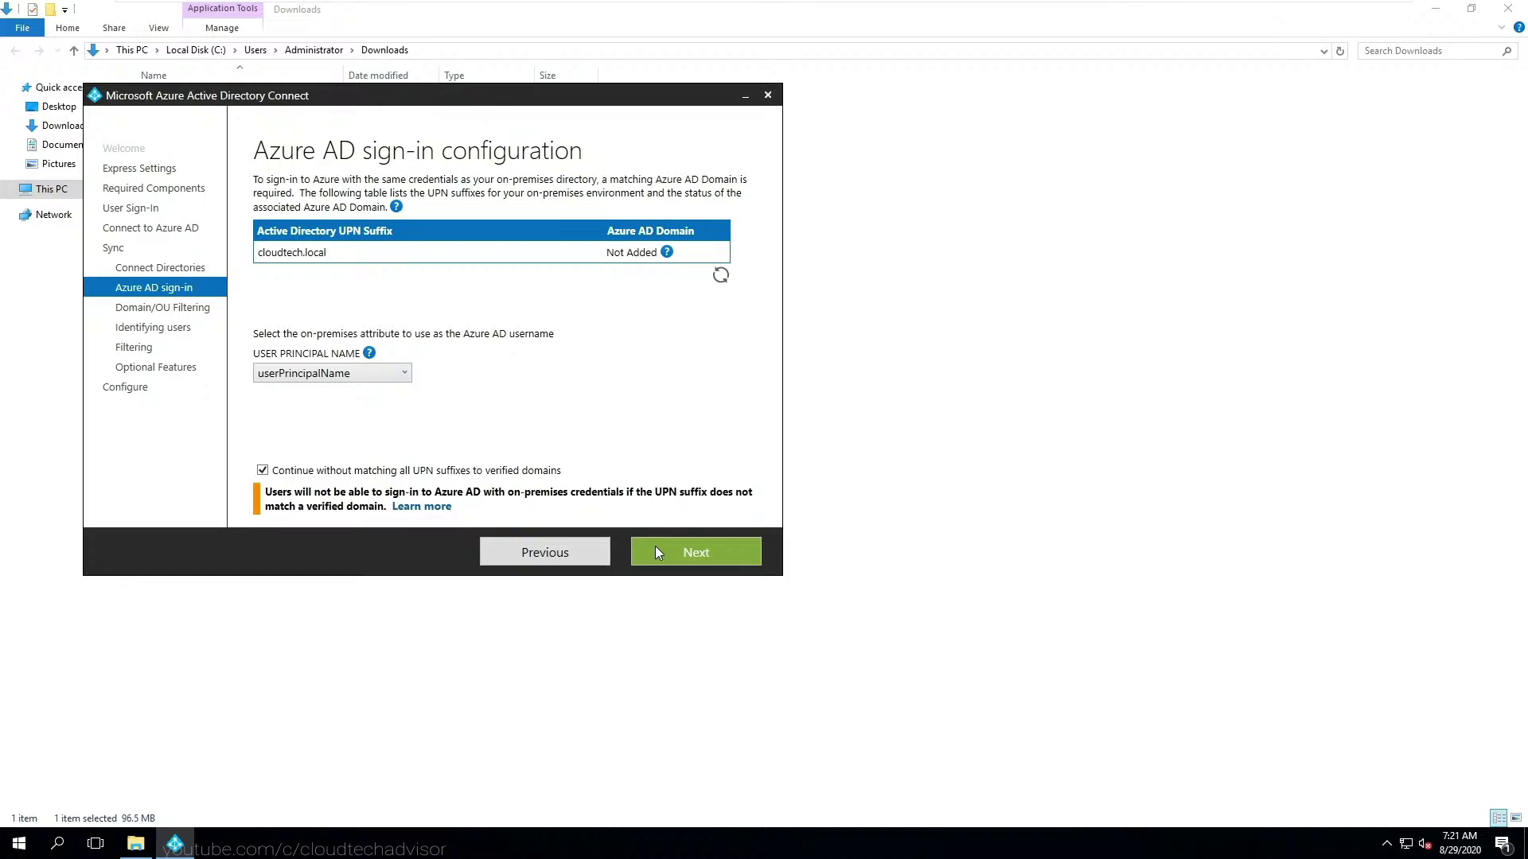
{"action": "left_click", "coordinate": [670, 545]}
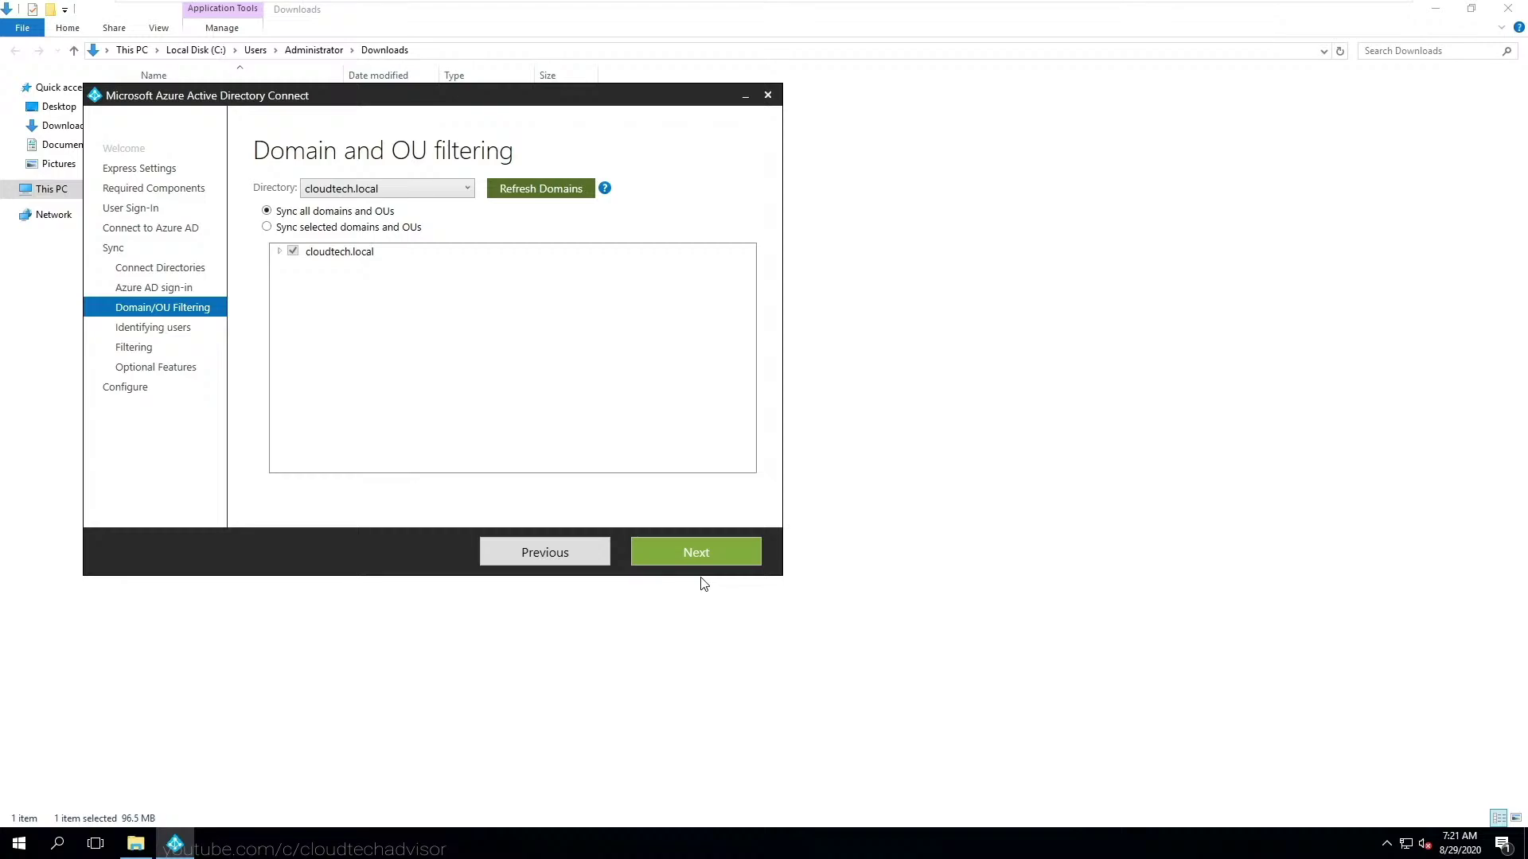
- Sync all domains, OUs, users and devices with default matching, and enable password writeback
{"action": "left_click", "coordinate": [700, 558]}
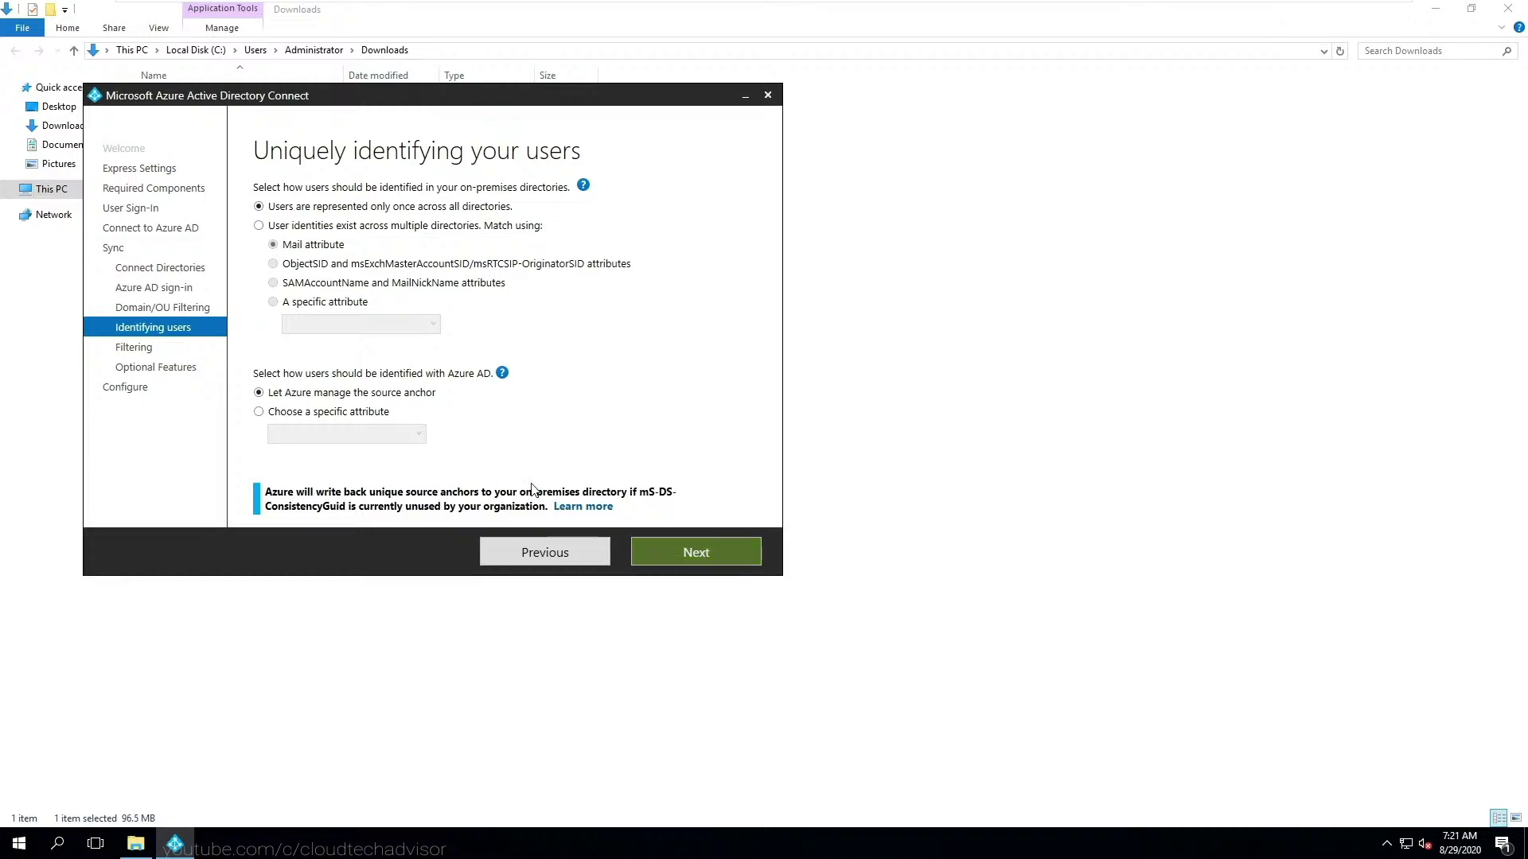
{"action": "left_click", "coordinate": [678, 553]}
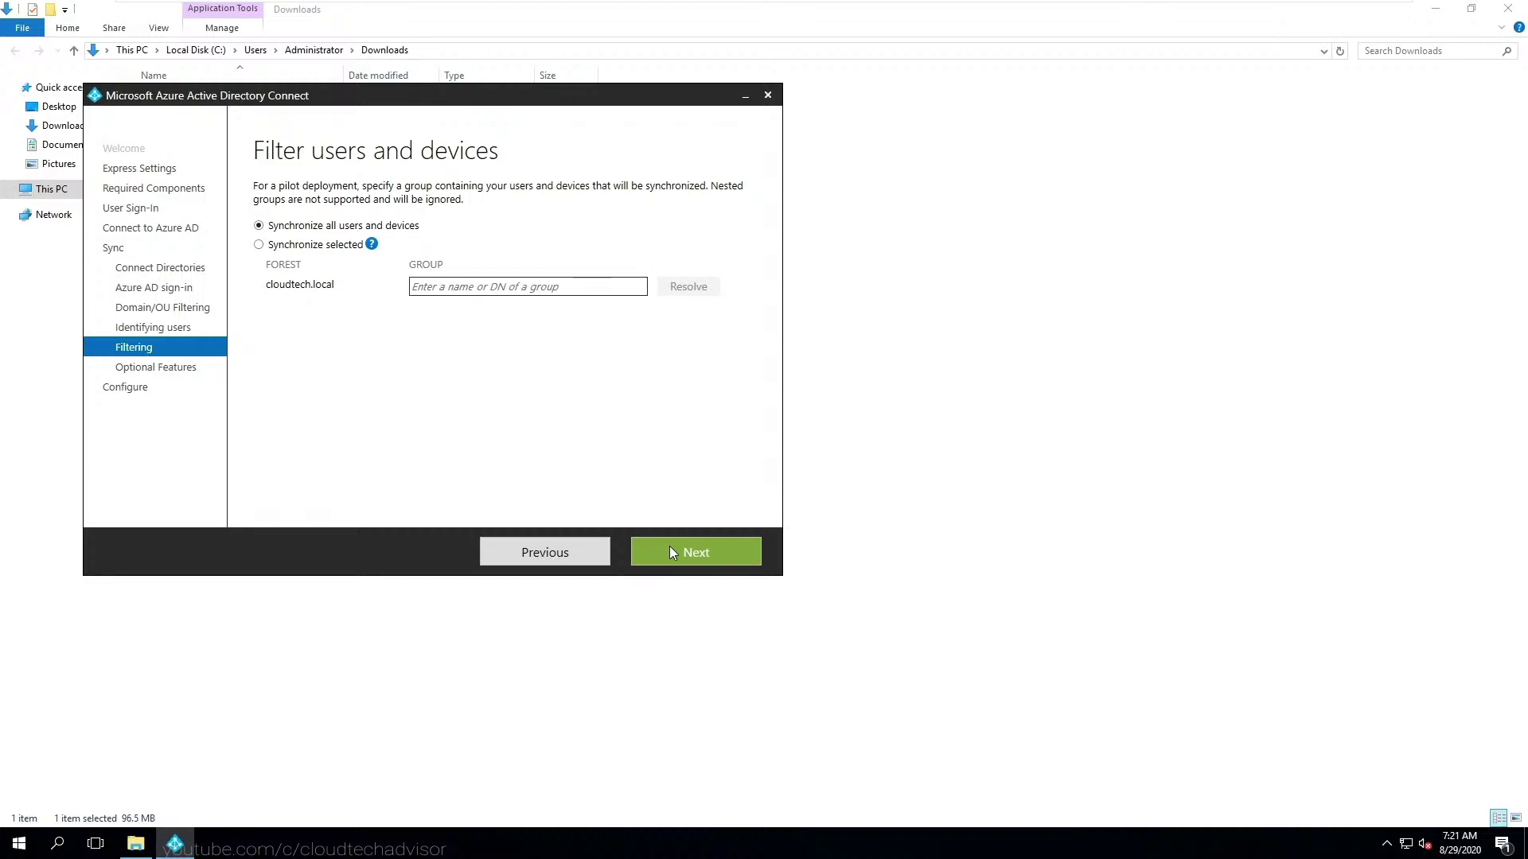
{"action": "left_click", "coordinate": [678, 552]}
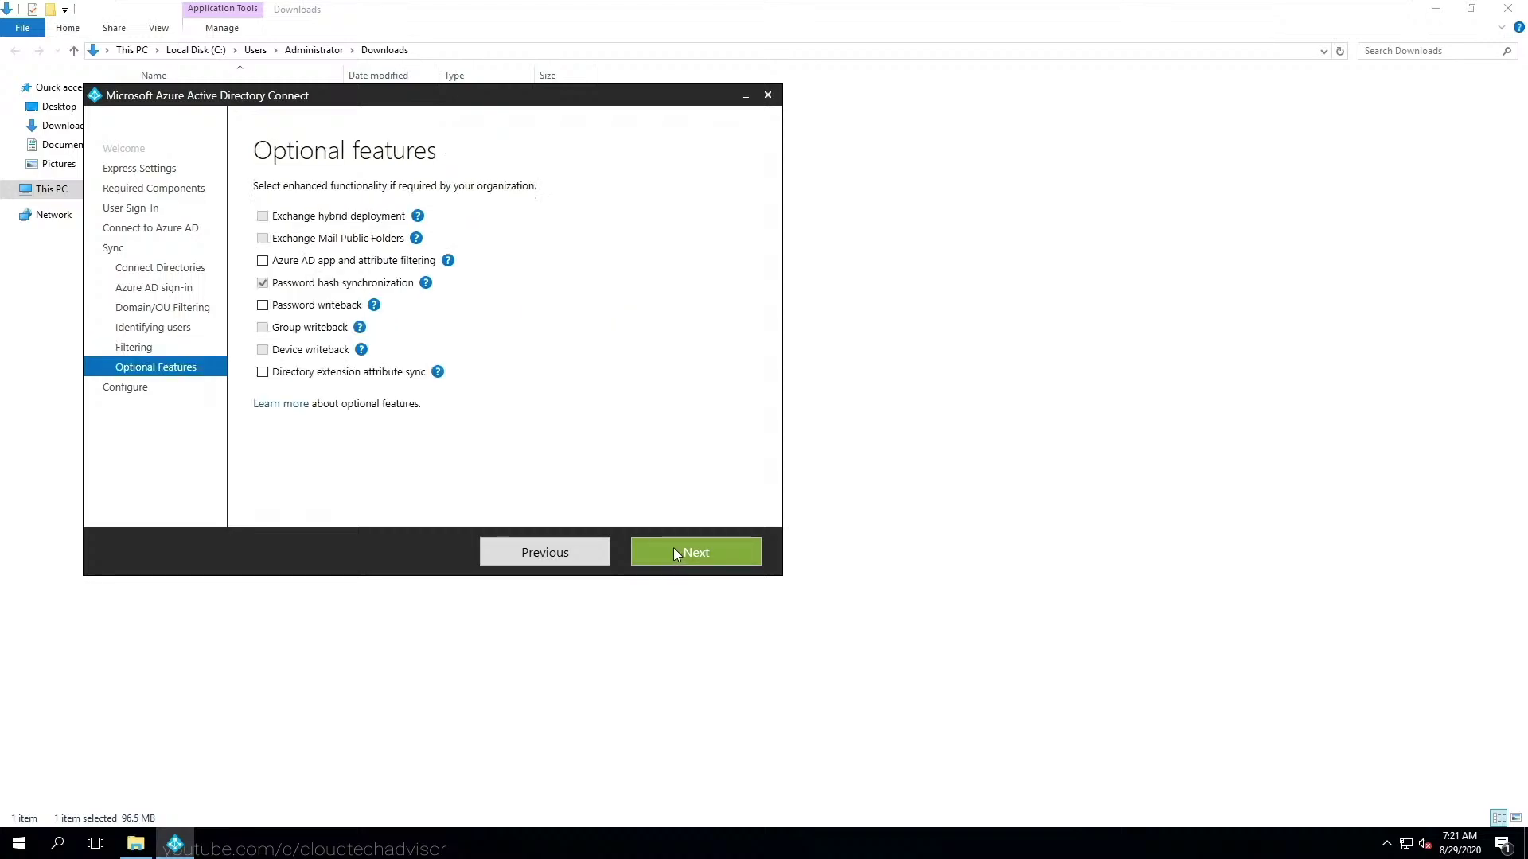
{"action": "left_click", "coordinate": [262, 305]}
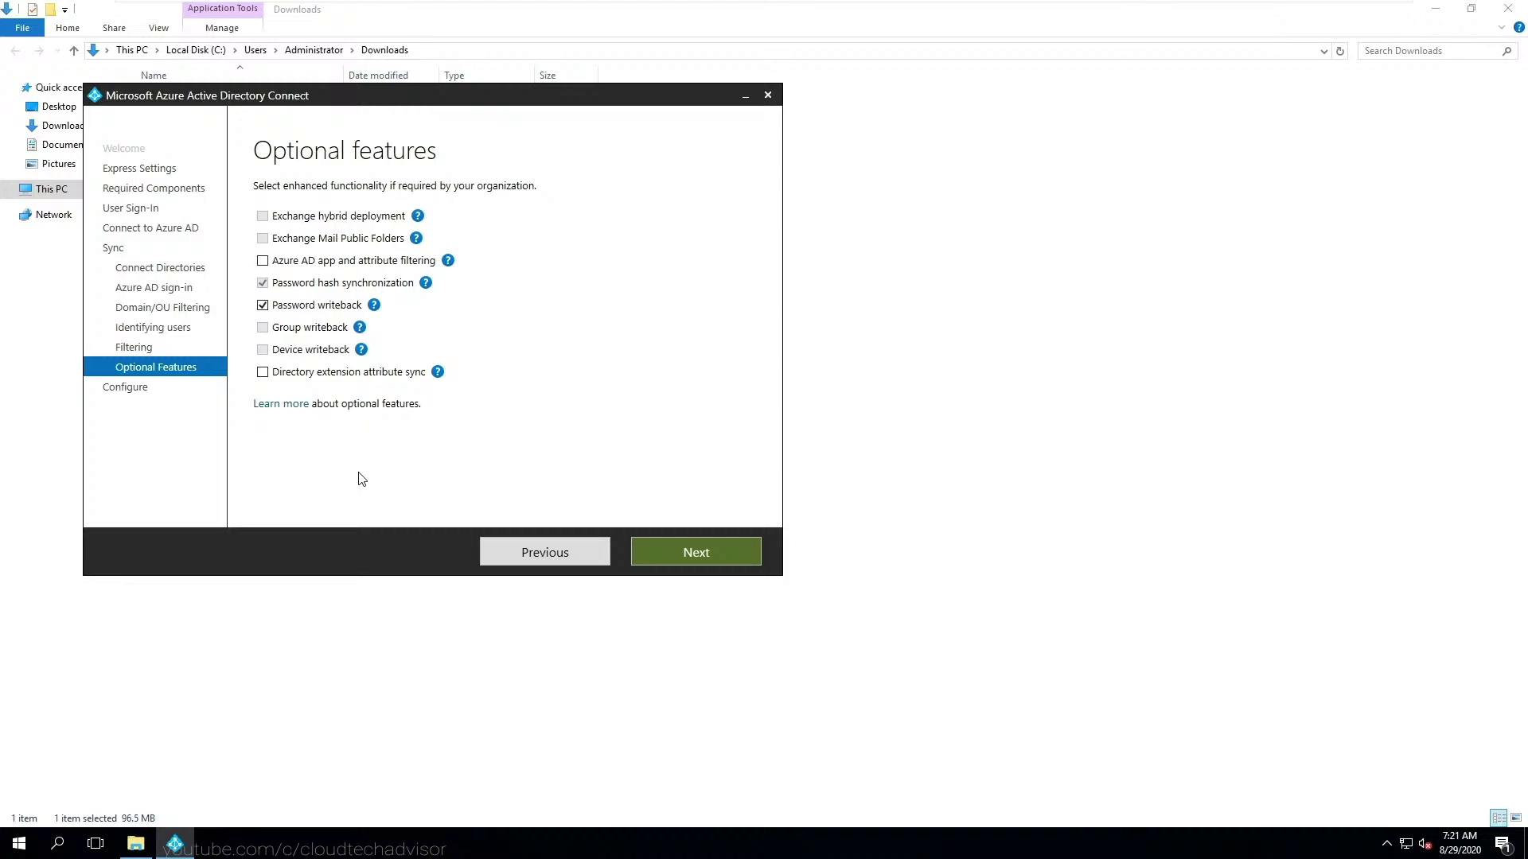
{"action": "left_click", "coordinate": [676, 552]}
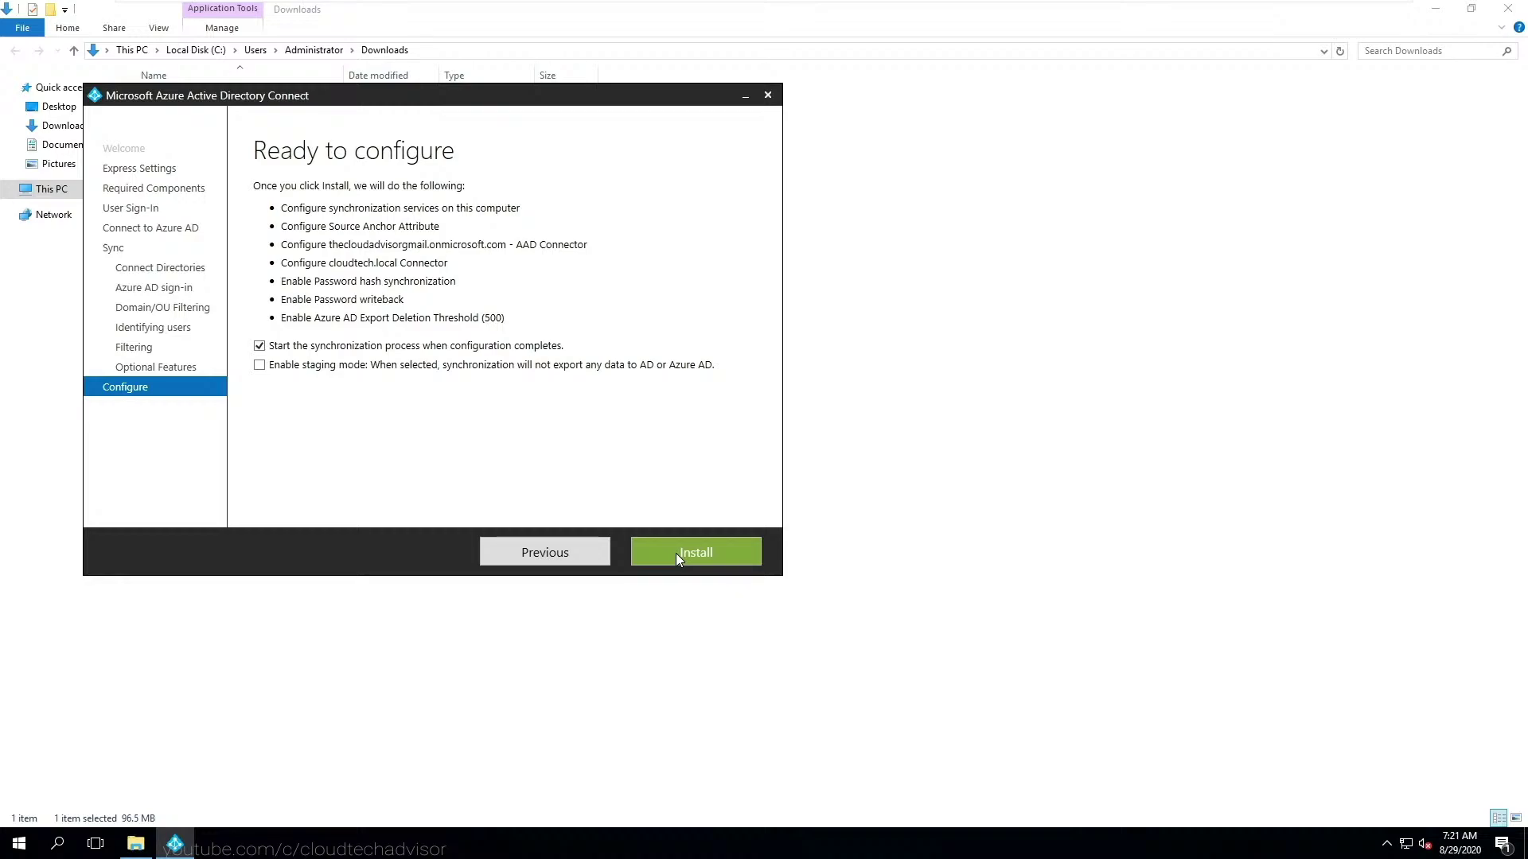
- Install the synchronization configuration and exit once configuration completes
{"action": "left_click", "coordinate": [675, 552]}
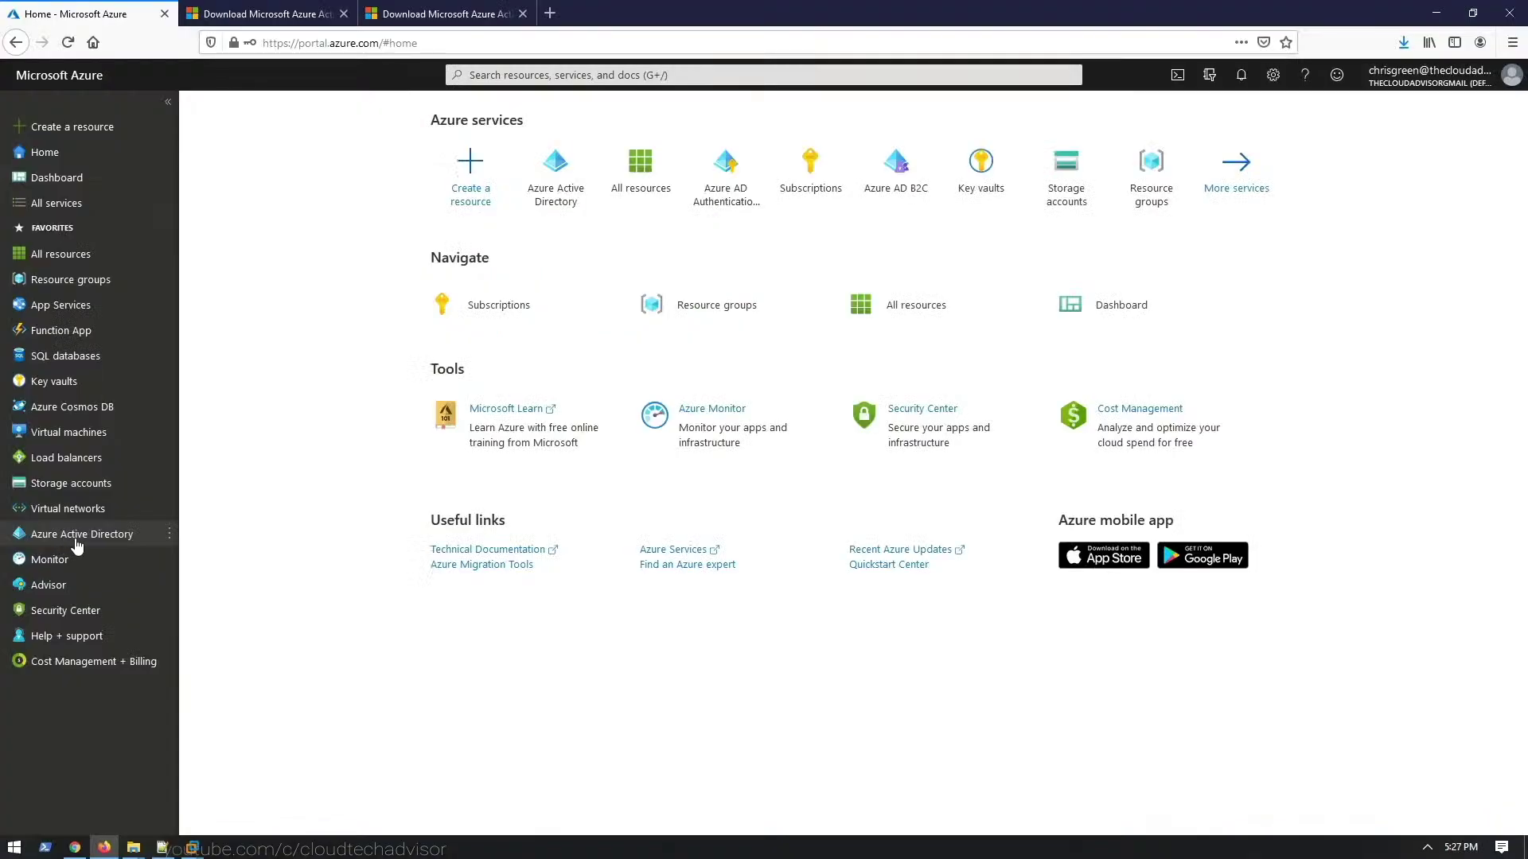
{"action": "left_click", "coordinate": [75, 536]}
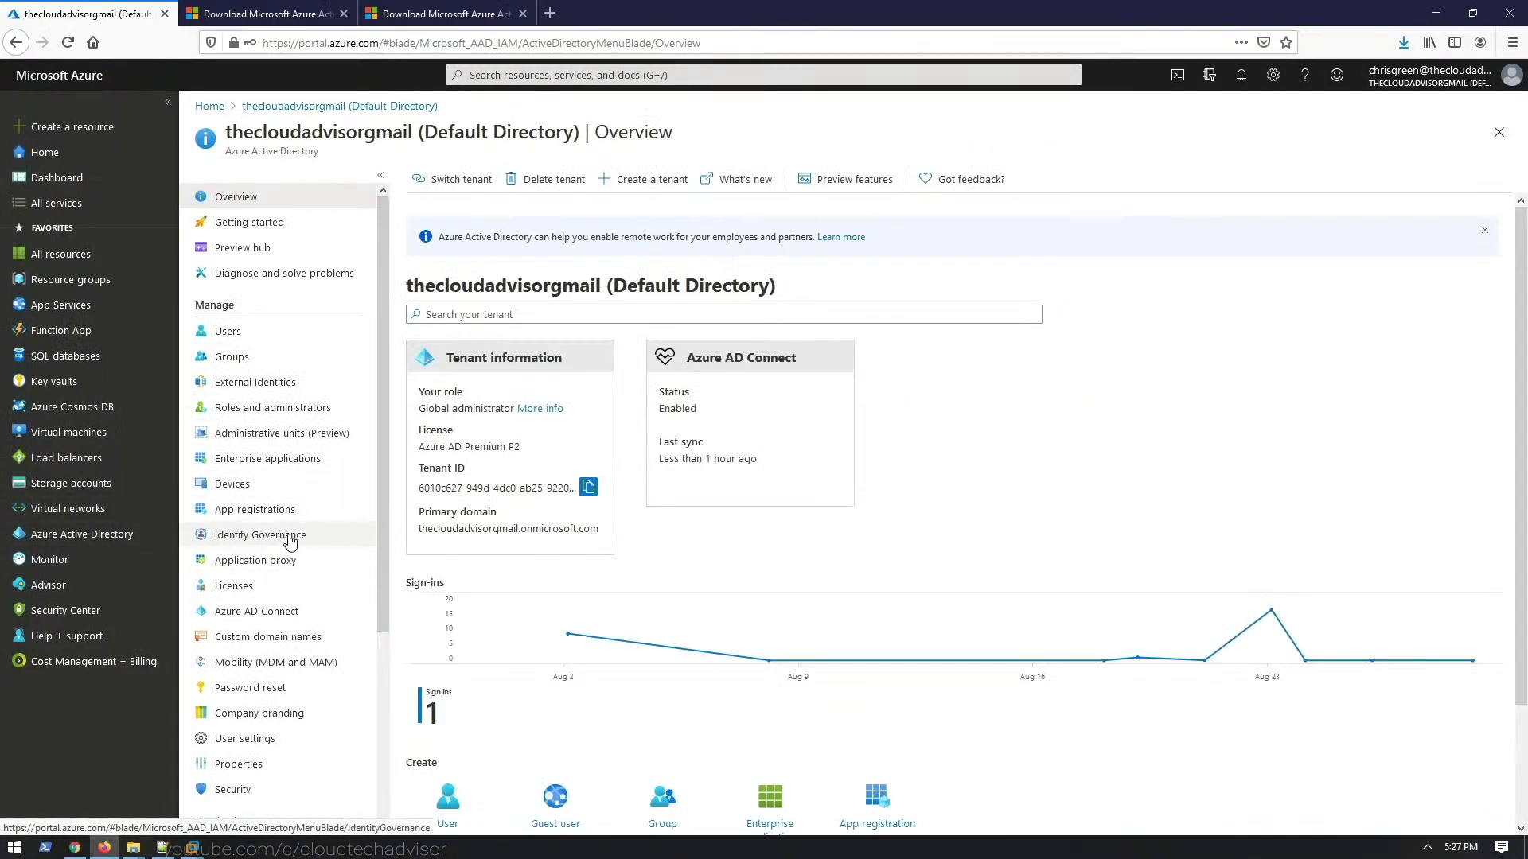
- Check the Azure AD Connect page for Sync Status enabled and a recent Last Sync
{"action": "left_click", "coordinate": [288, 609]}
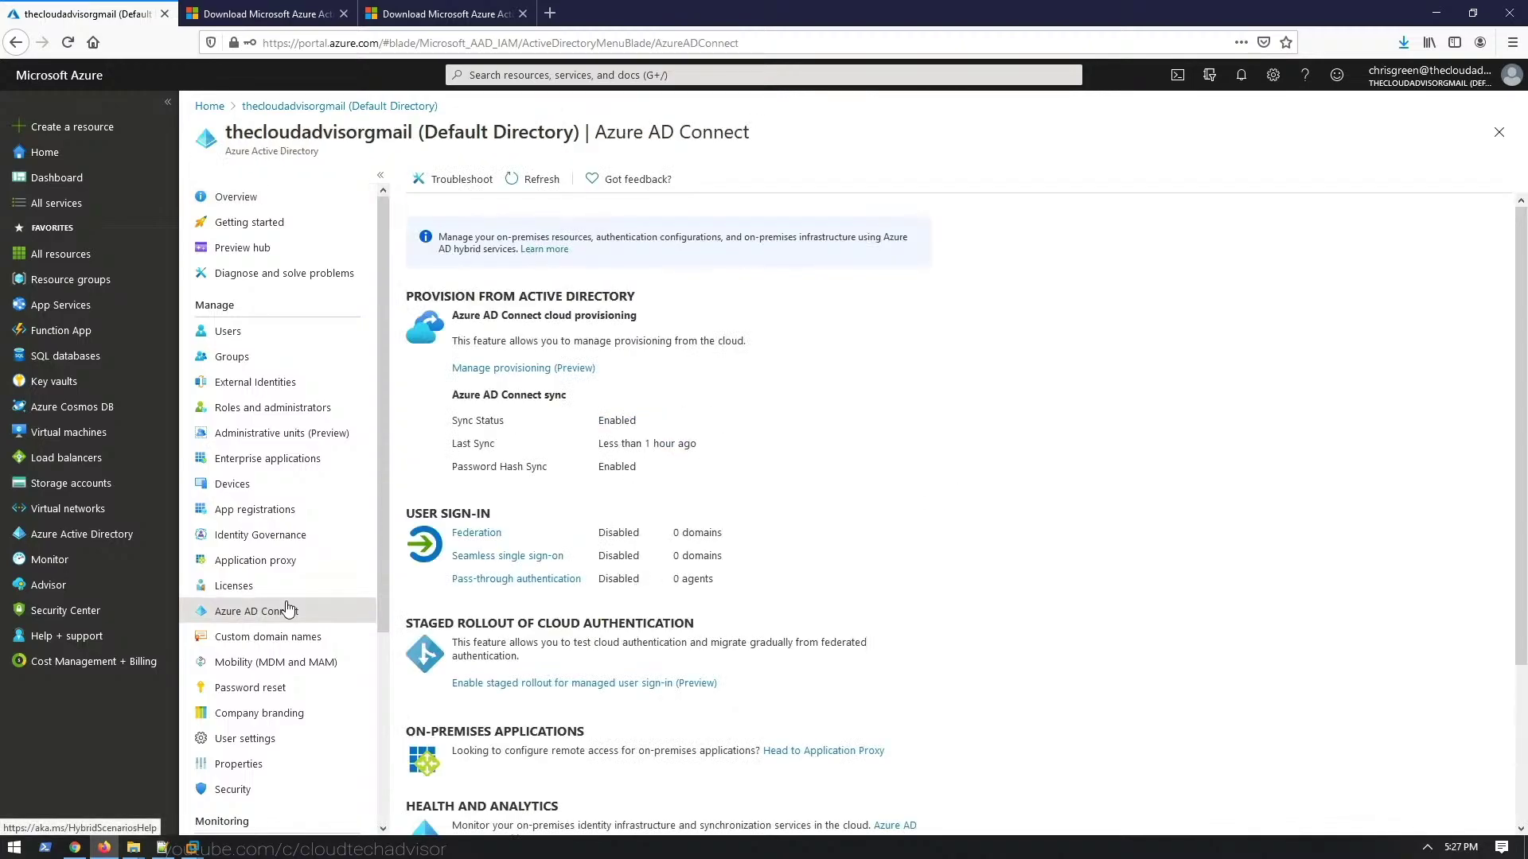
{"action": "left_click_drag", "start_coordinate": [698, 444], "coordinate": [447, 415]}
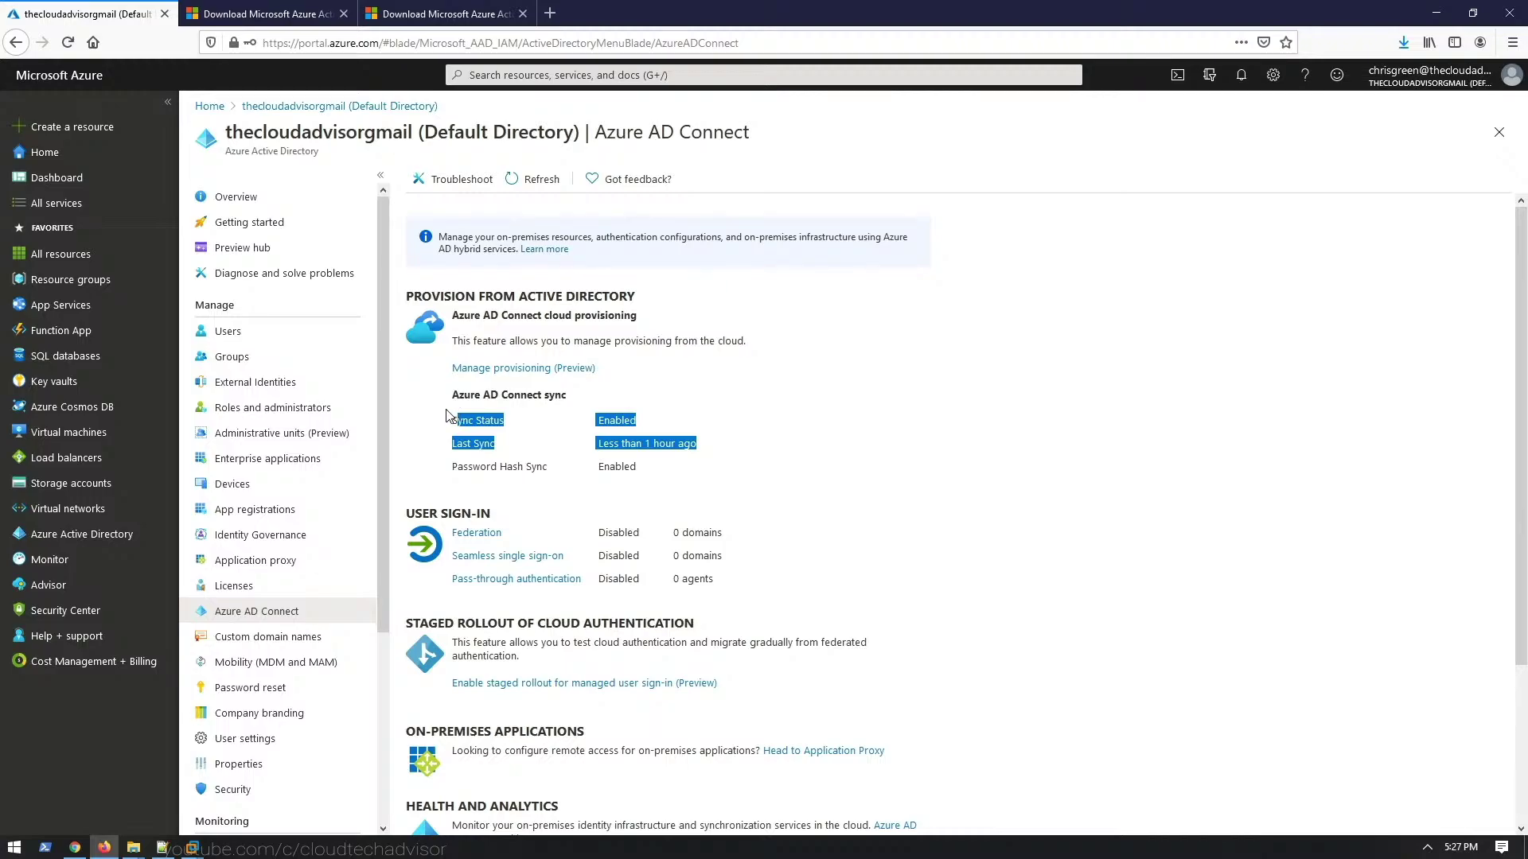
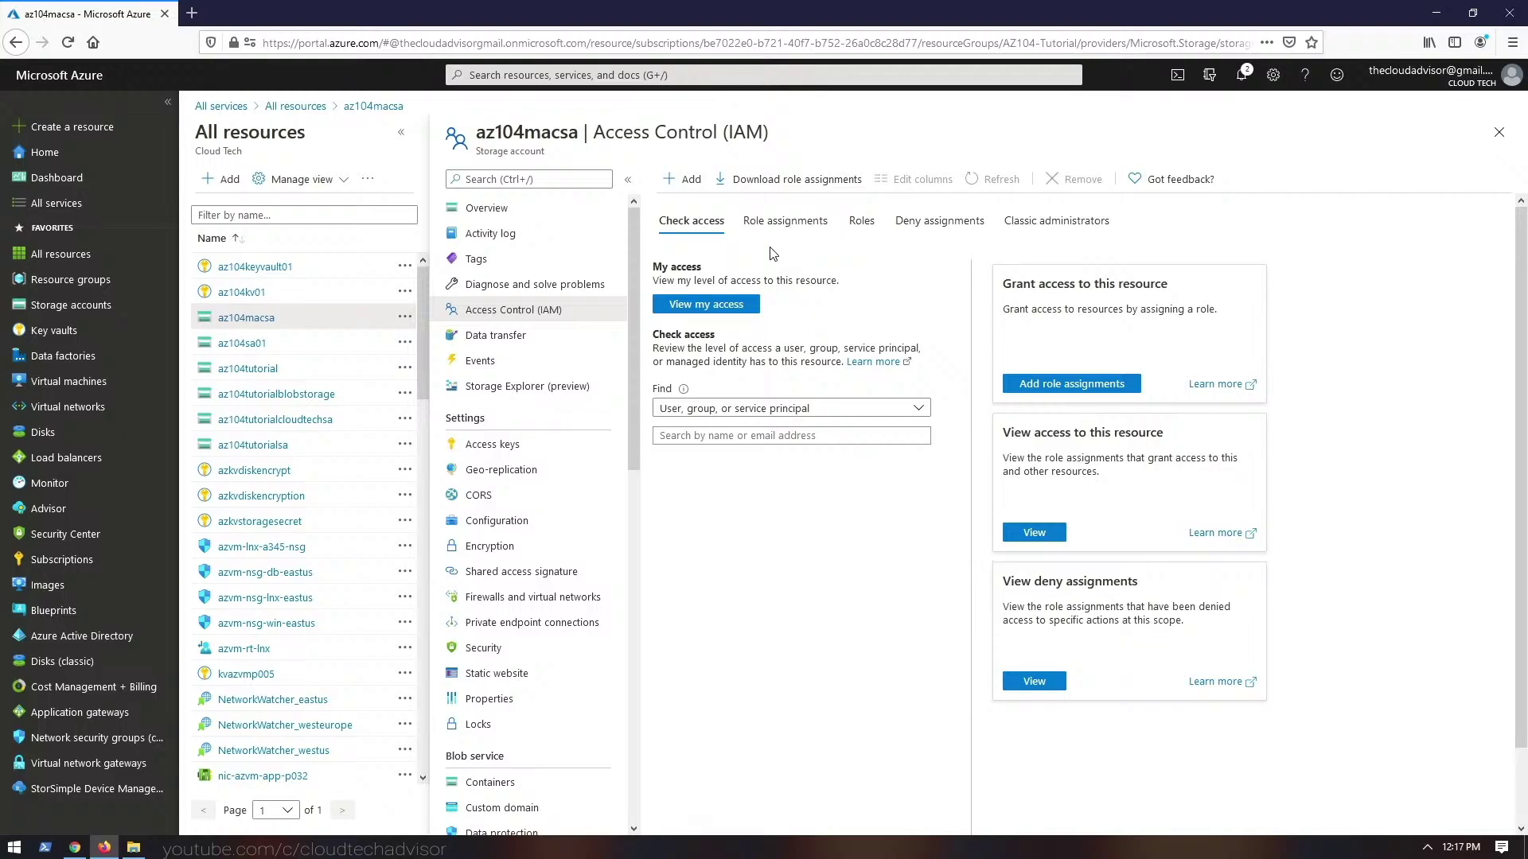
- After glancing at the storage account's roles, assign Contributor on AZ104-Tutorial to AZ104demo and a user
{"action": "left_click", "coordinate": [766, 228]}
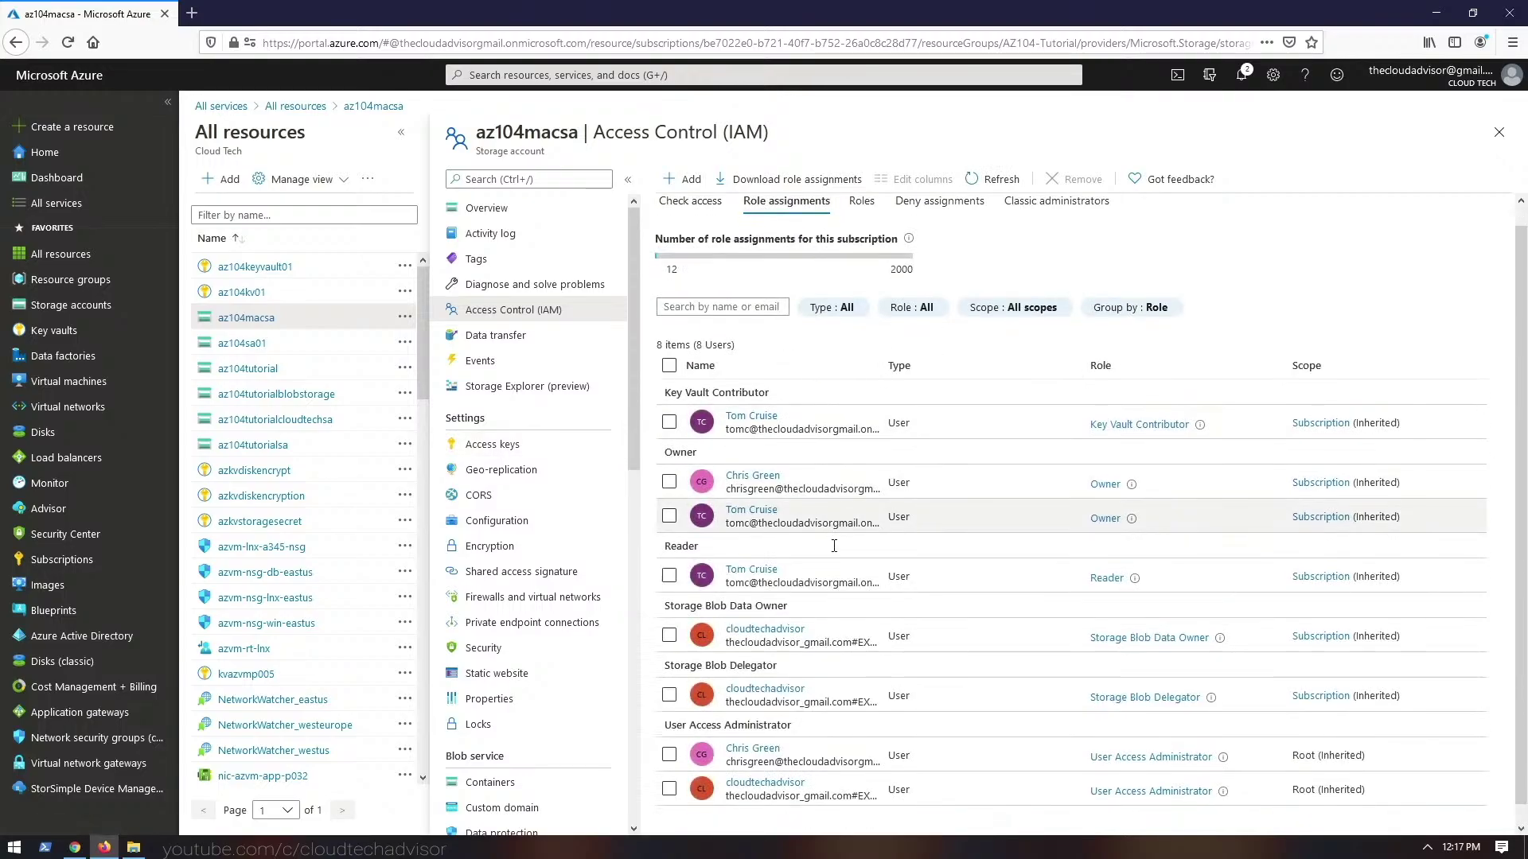
{"action": "left_click", "coordinate": [860, 224]}
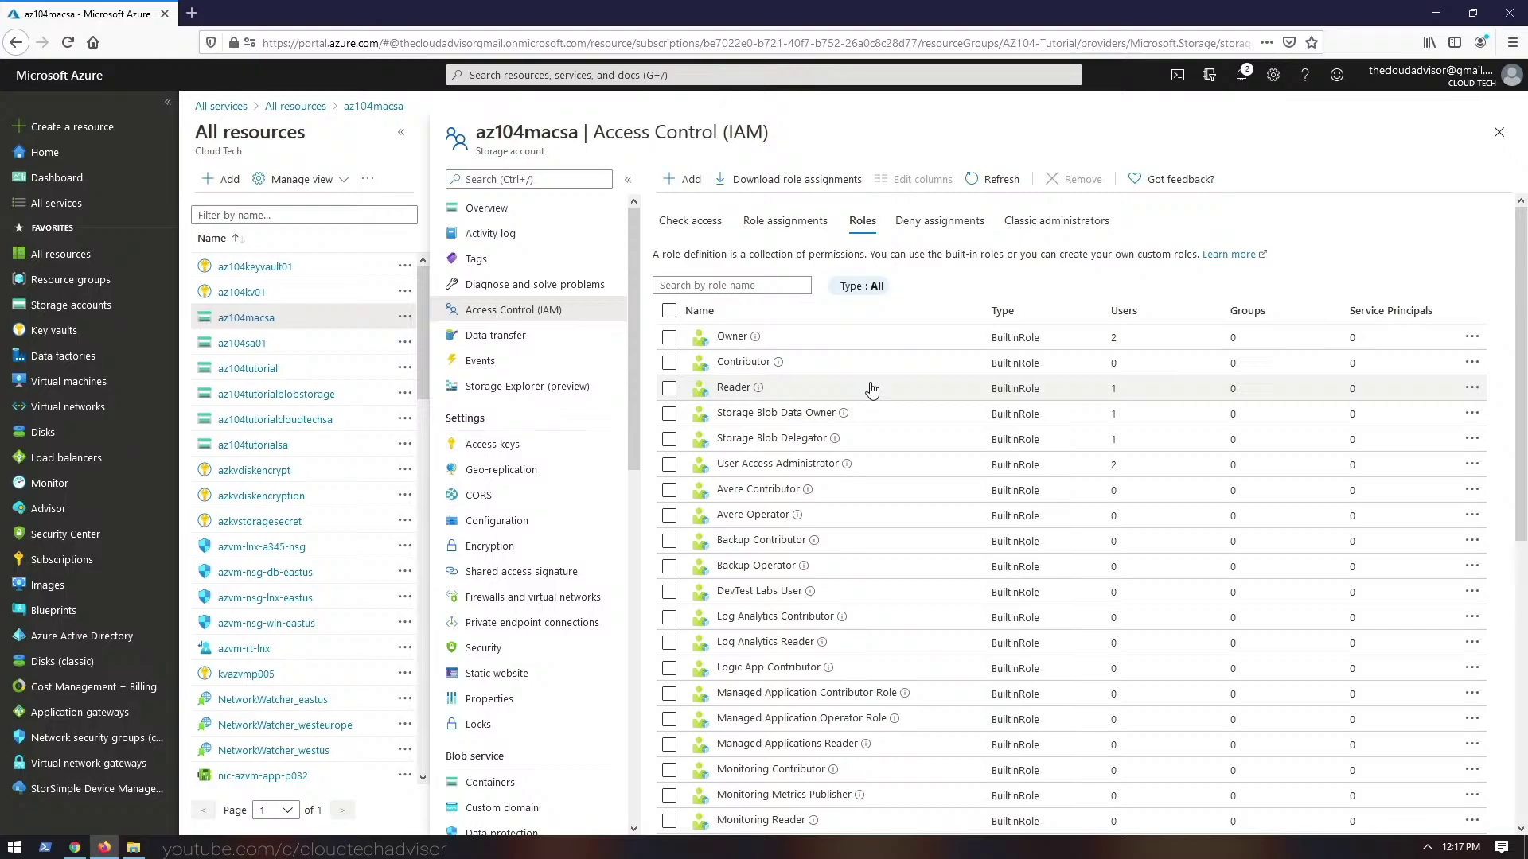
{"action": "left_click", "coordinate": [466, 181]}
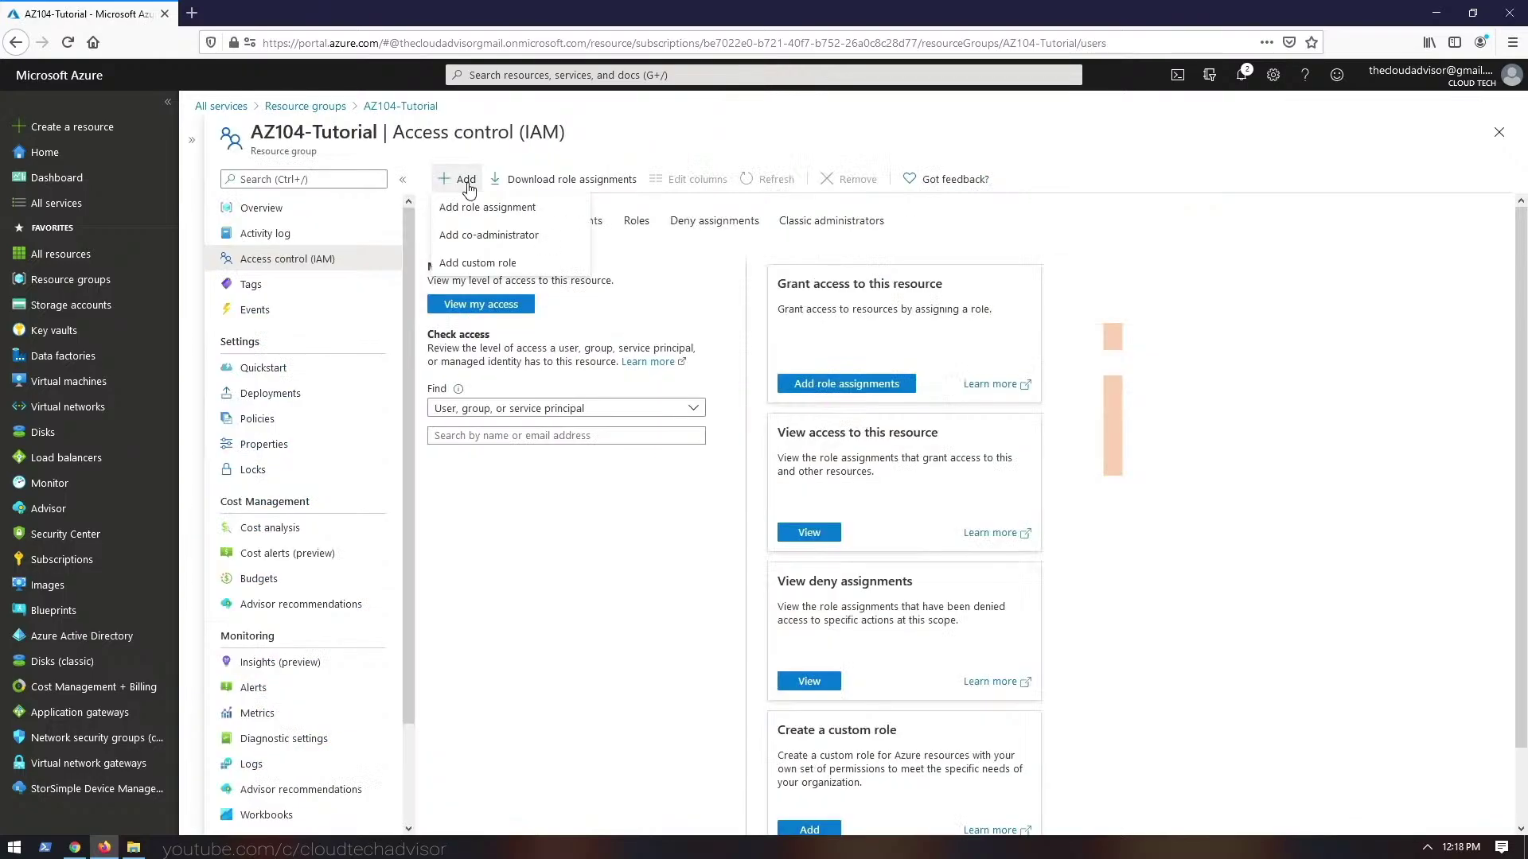
{"action": "left_click", "coordinate": [488, 208]}
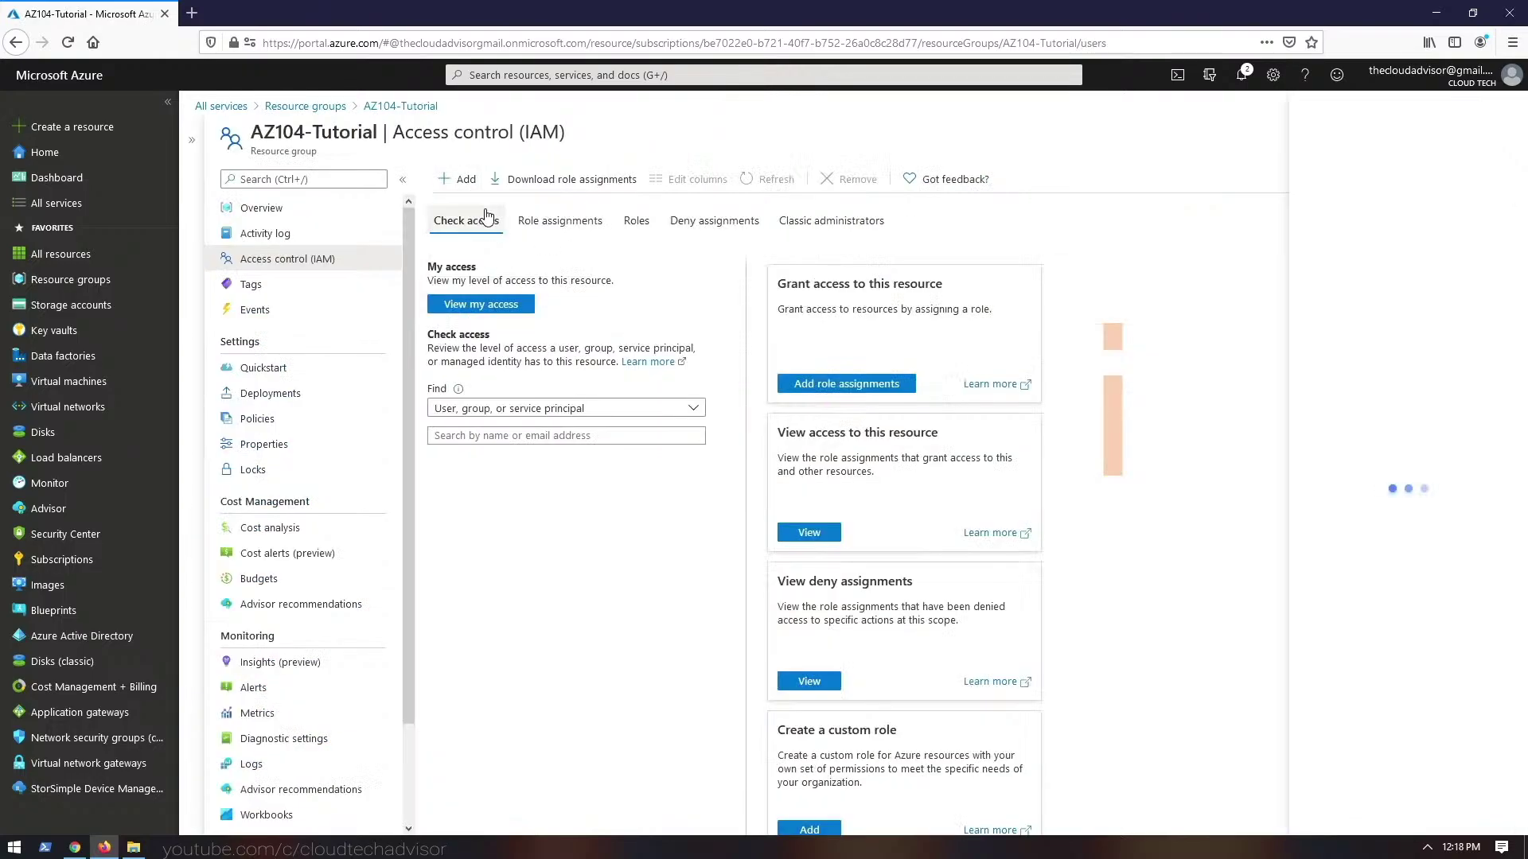
{"action": "left_click", "coordinate": [1257, 177]}
{"action": "left_click", "coordinate": [1234, 257]}
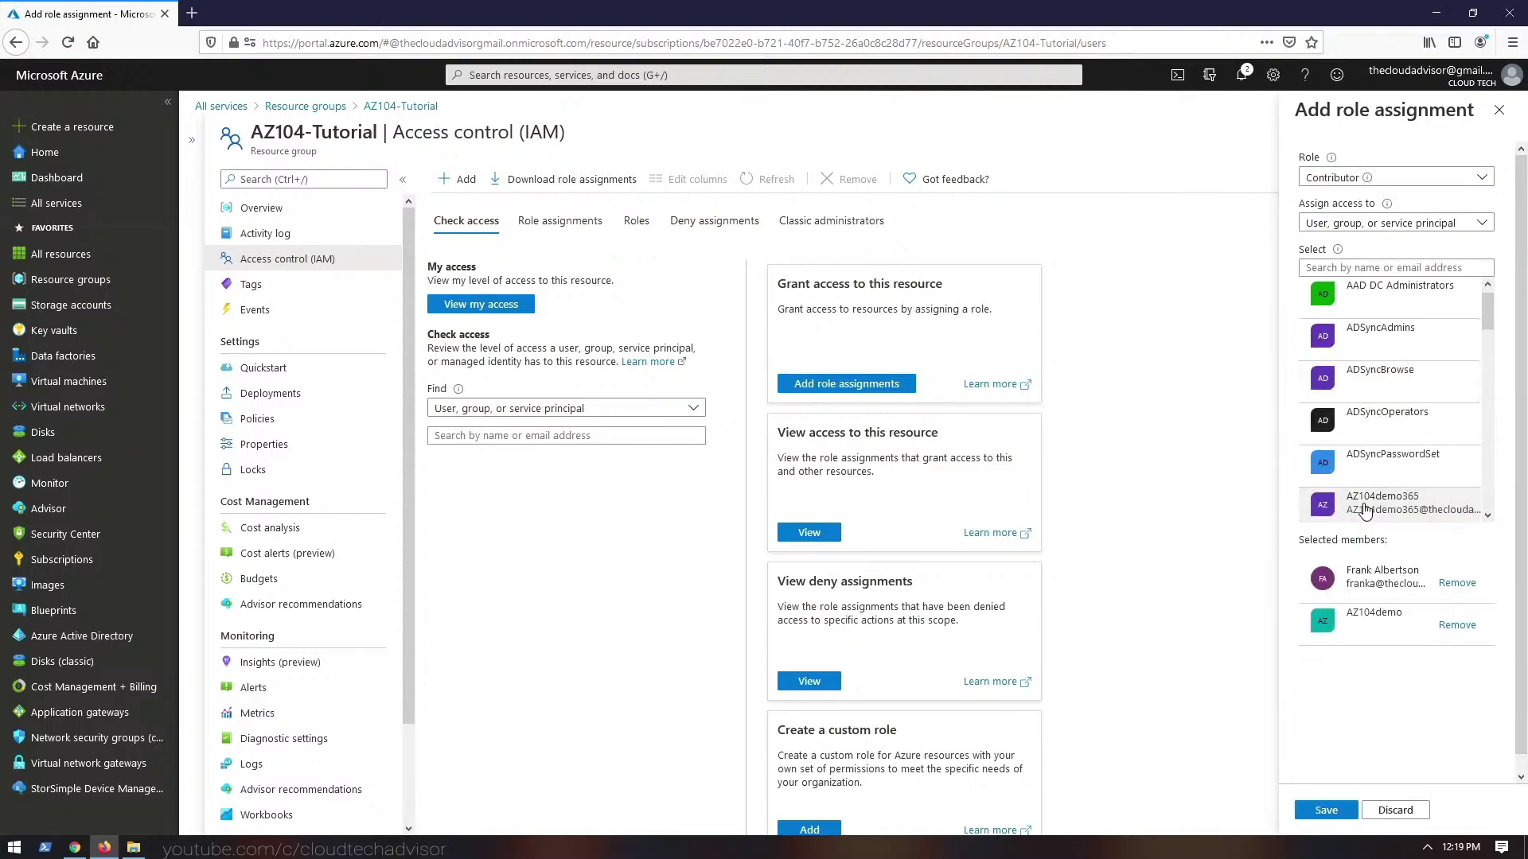
{"action": "left_click", "coordinate": [1336, 813]}
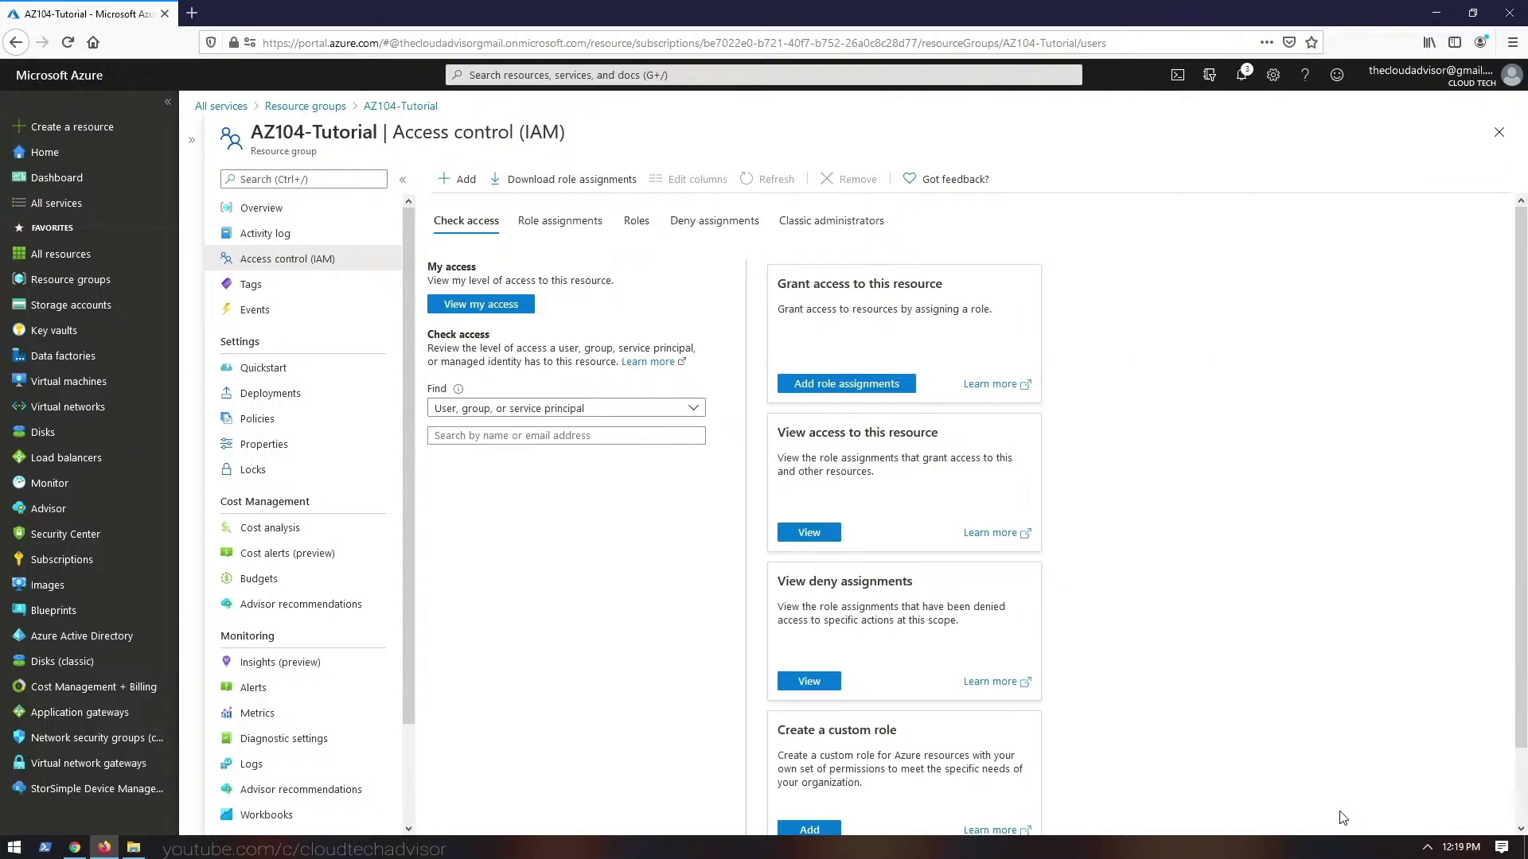
{"action": "left_click", "coordinate": [547, 226]}
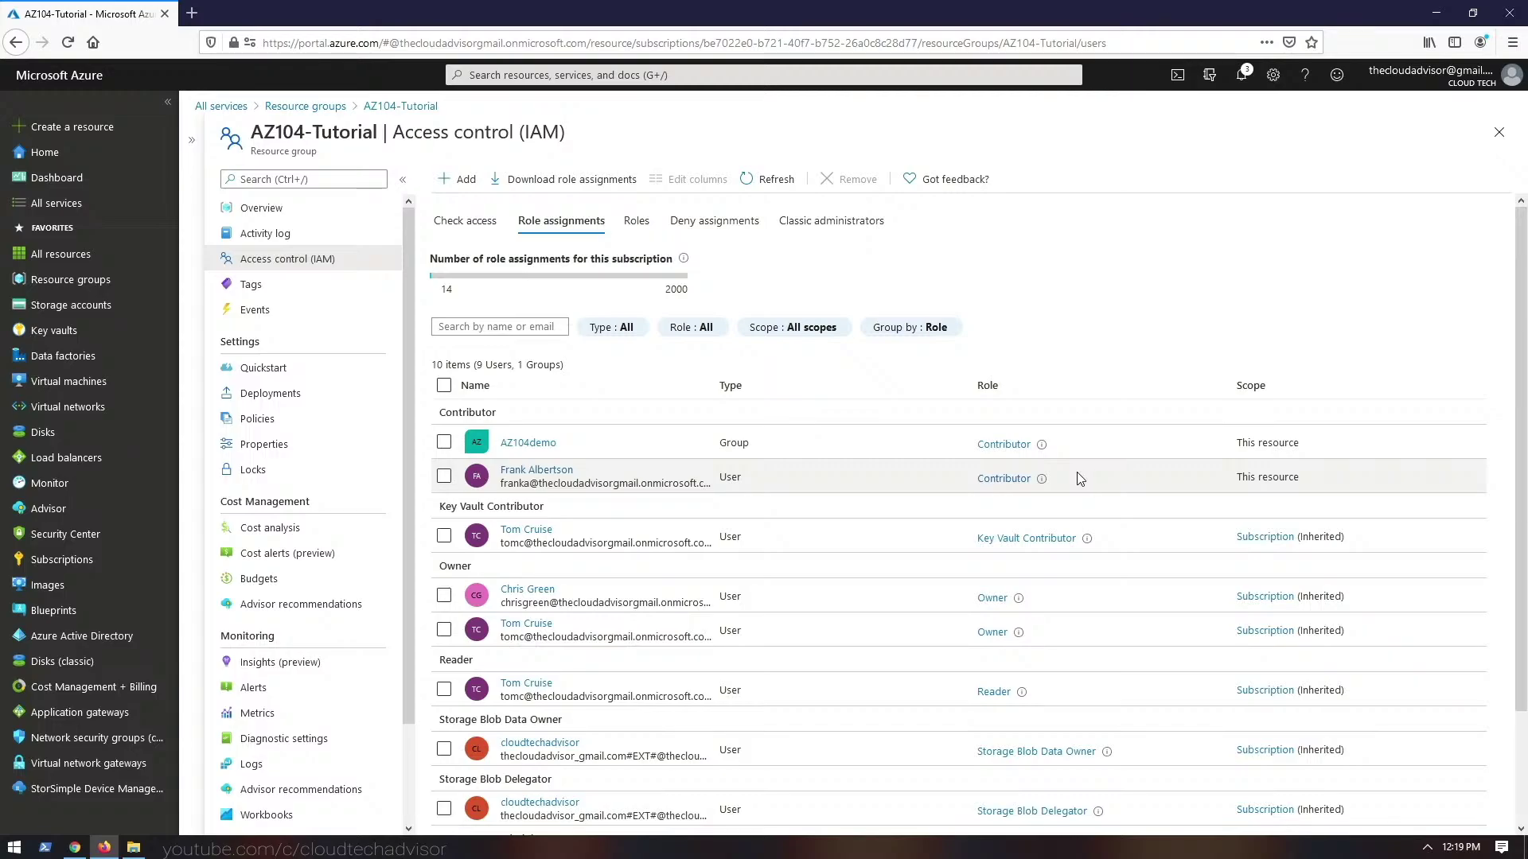
- Start a new custom role named ContributorPlus, using the same text as its description
{"action": "left_click", "coordinate": [466, 179]}
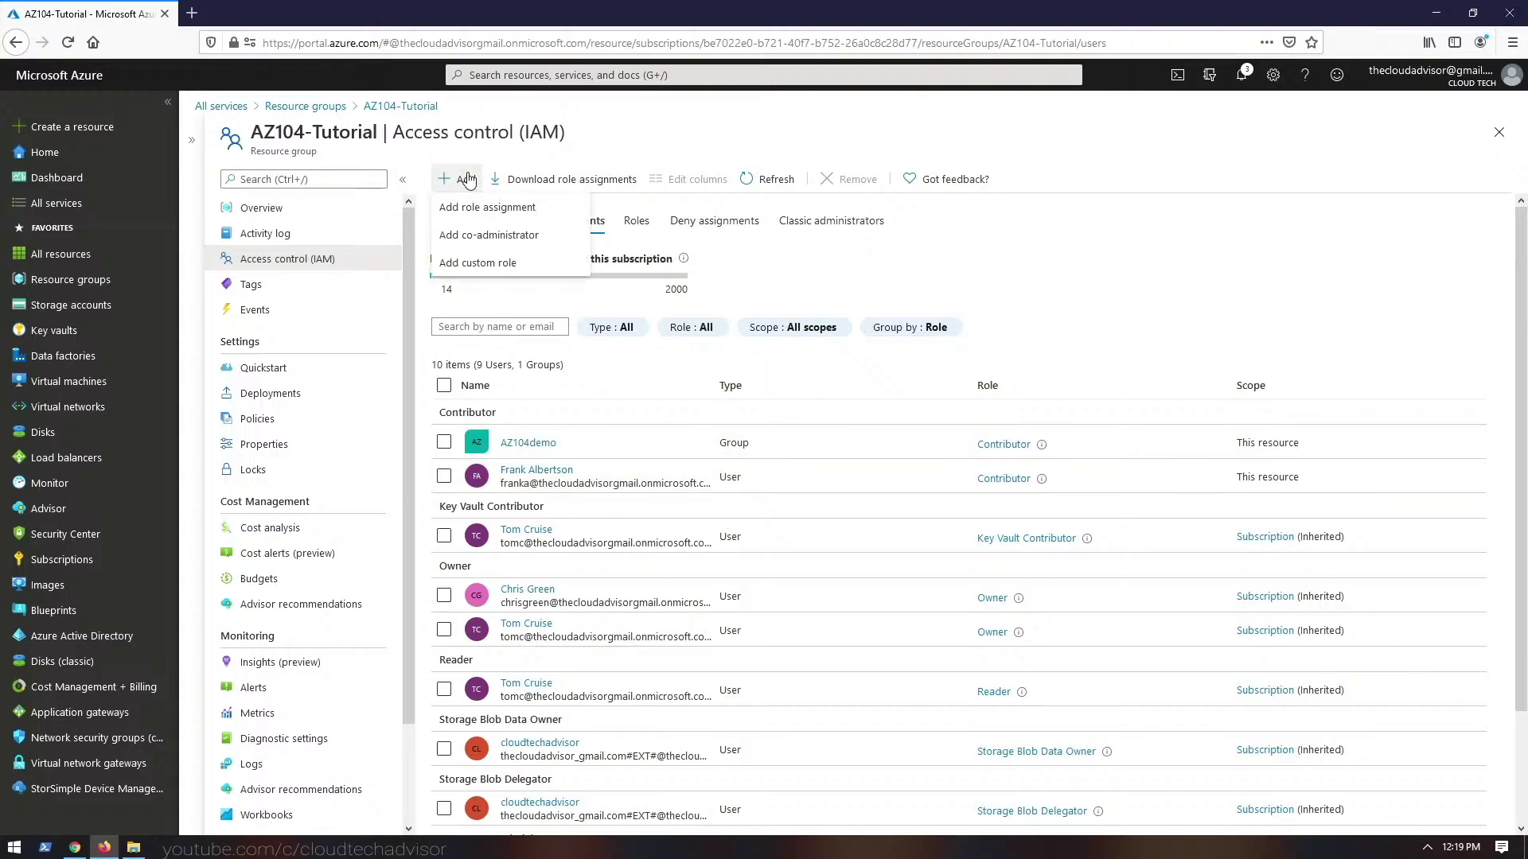
{"action": "left_click", "coordinate": [506, 262]}
{"action": "left_click", "coordinate": [409, 312]}
{"action": "type", "text": "Con"}
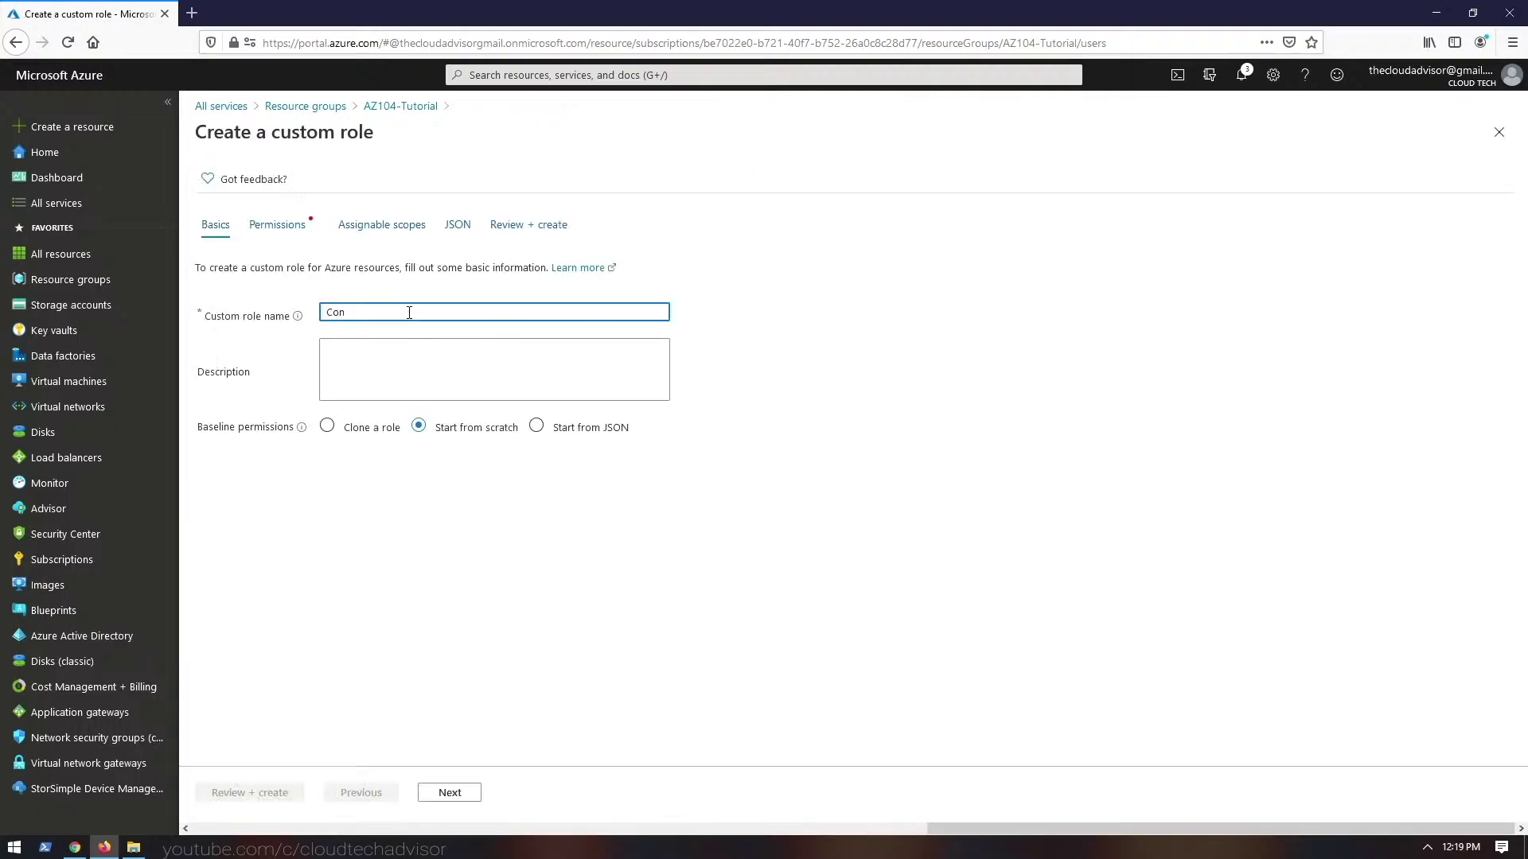
{"action": "type", "text": "tributorPlus"}
{"action": "key", "text": "ctrl+a"}
{"action": "key", "text": "ctrl+c"}
{"action": "left_click", "coordinate": [406, 354]}
{"action": "key", "text": "ctrl+v"}
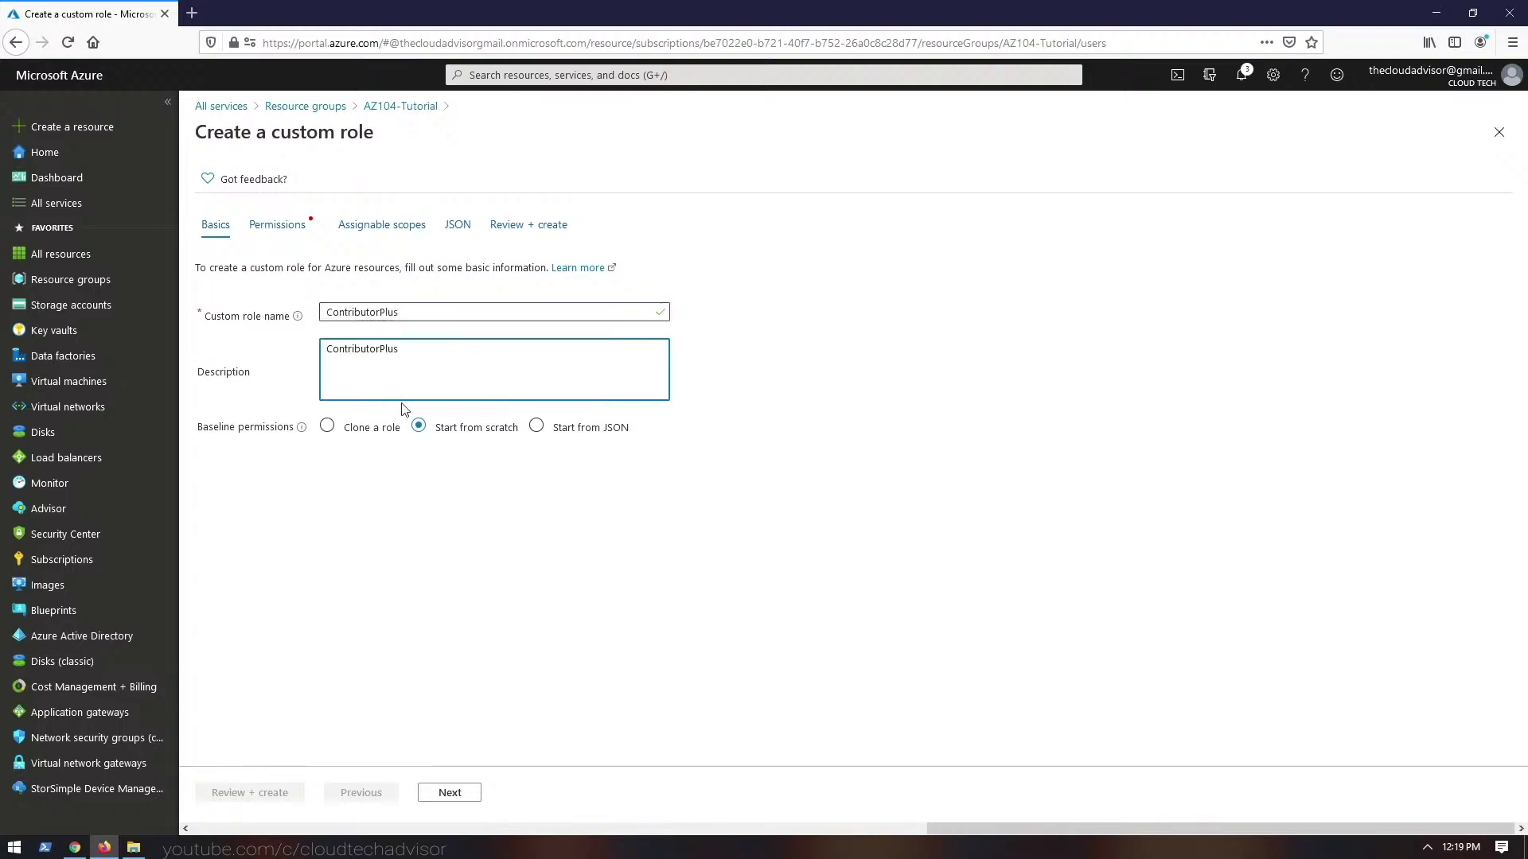
- Clone the baseline permissions from the Contributor role and view the inherited permissions
{"action": "left_click", "coordinate": [536, 426]}
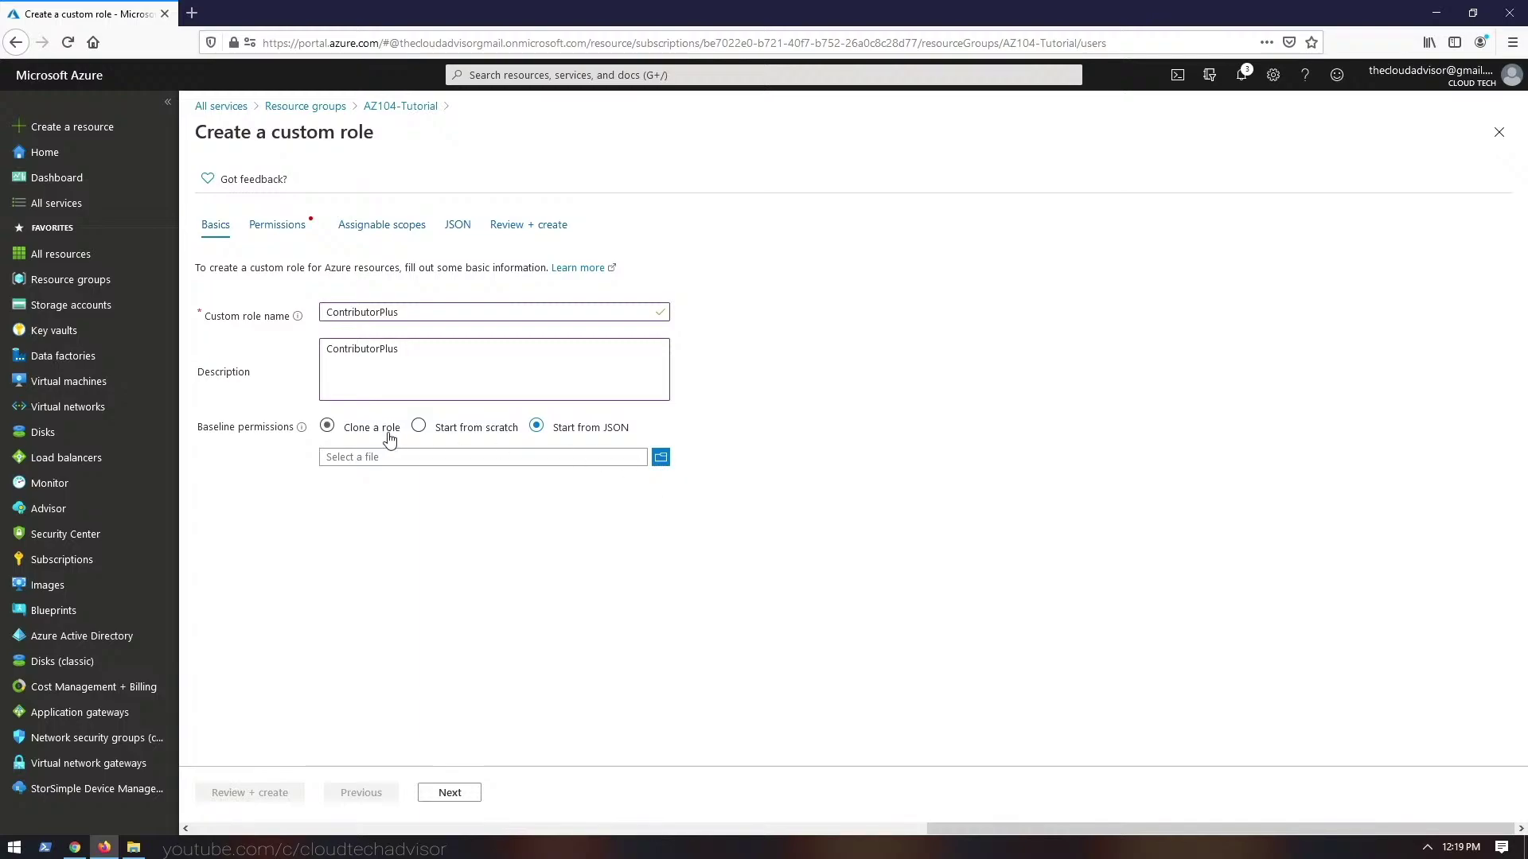
{"action": "left_click", "coordinate": [328, 428]}
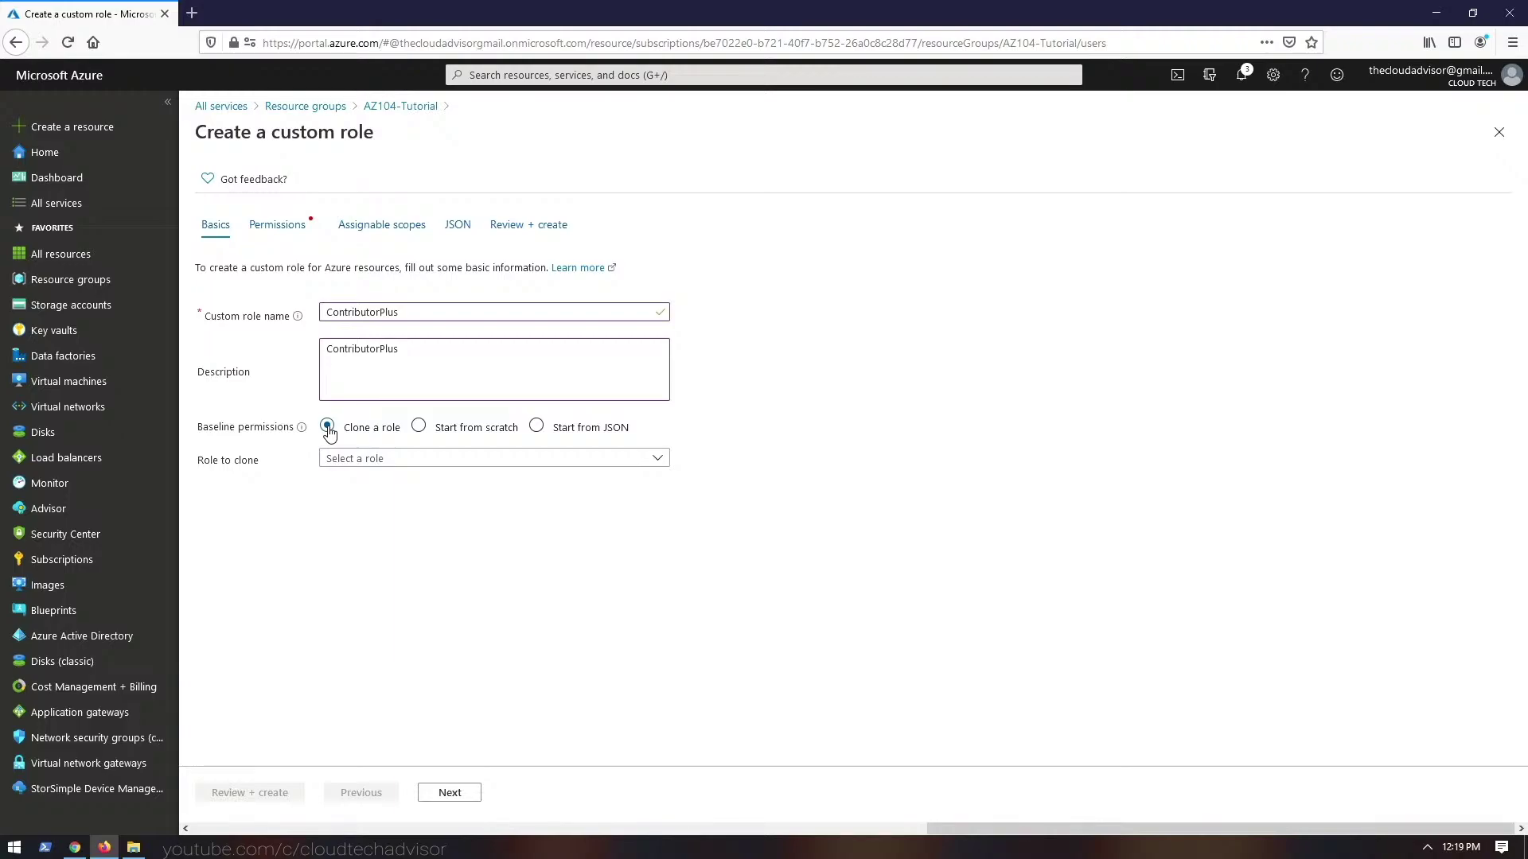
{"action": "left_click", "coordinate": [355, 458]}
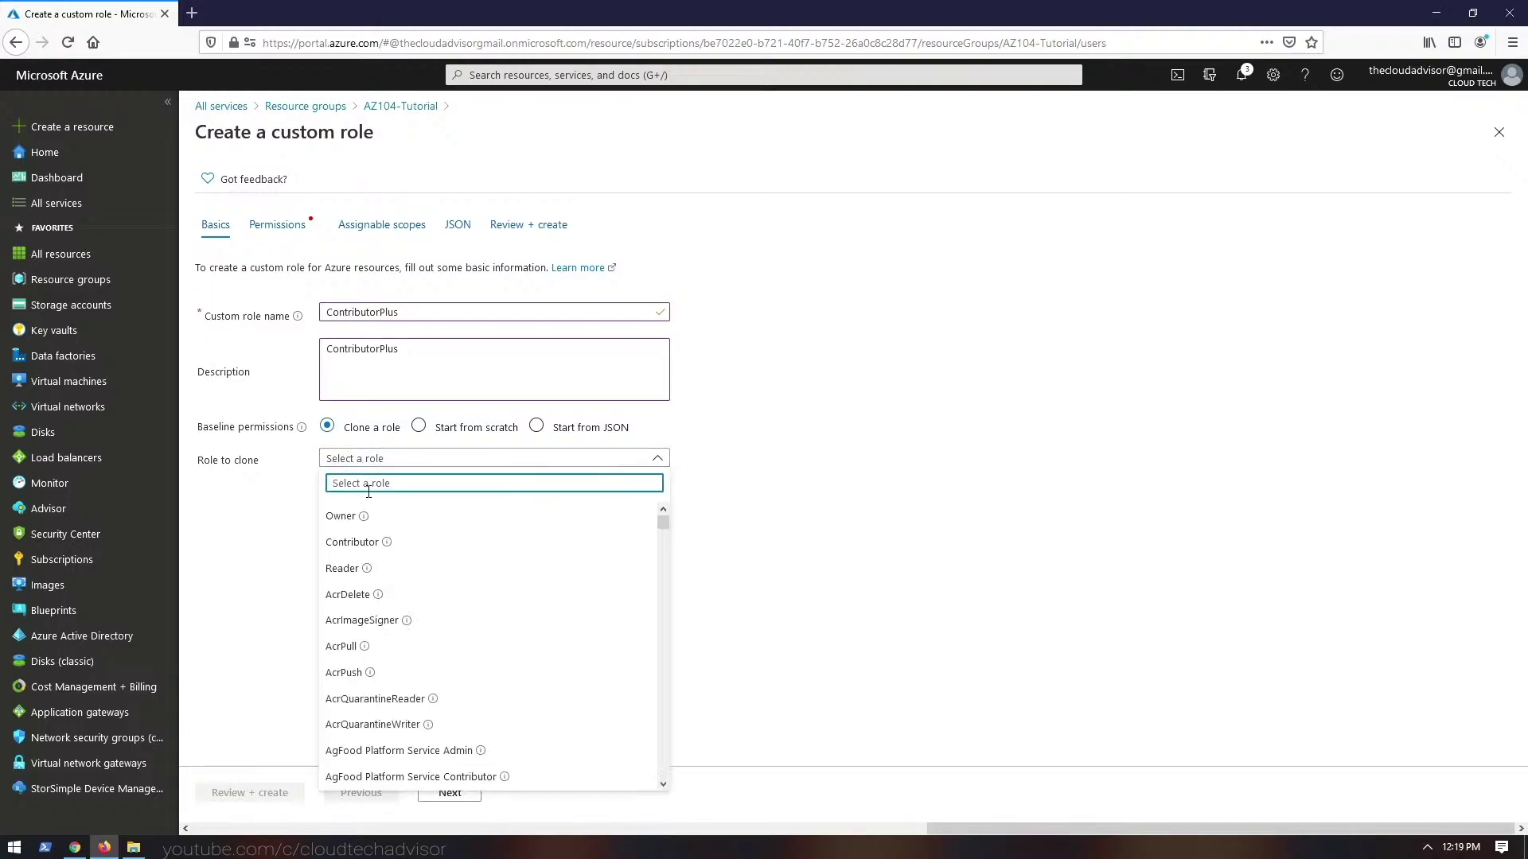
{"action": "left_click", "coordinate": [371, 549]}
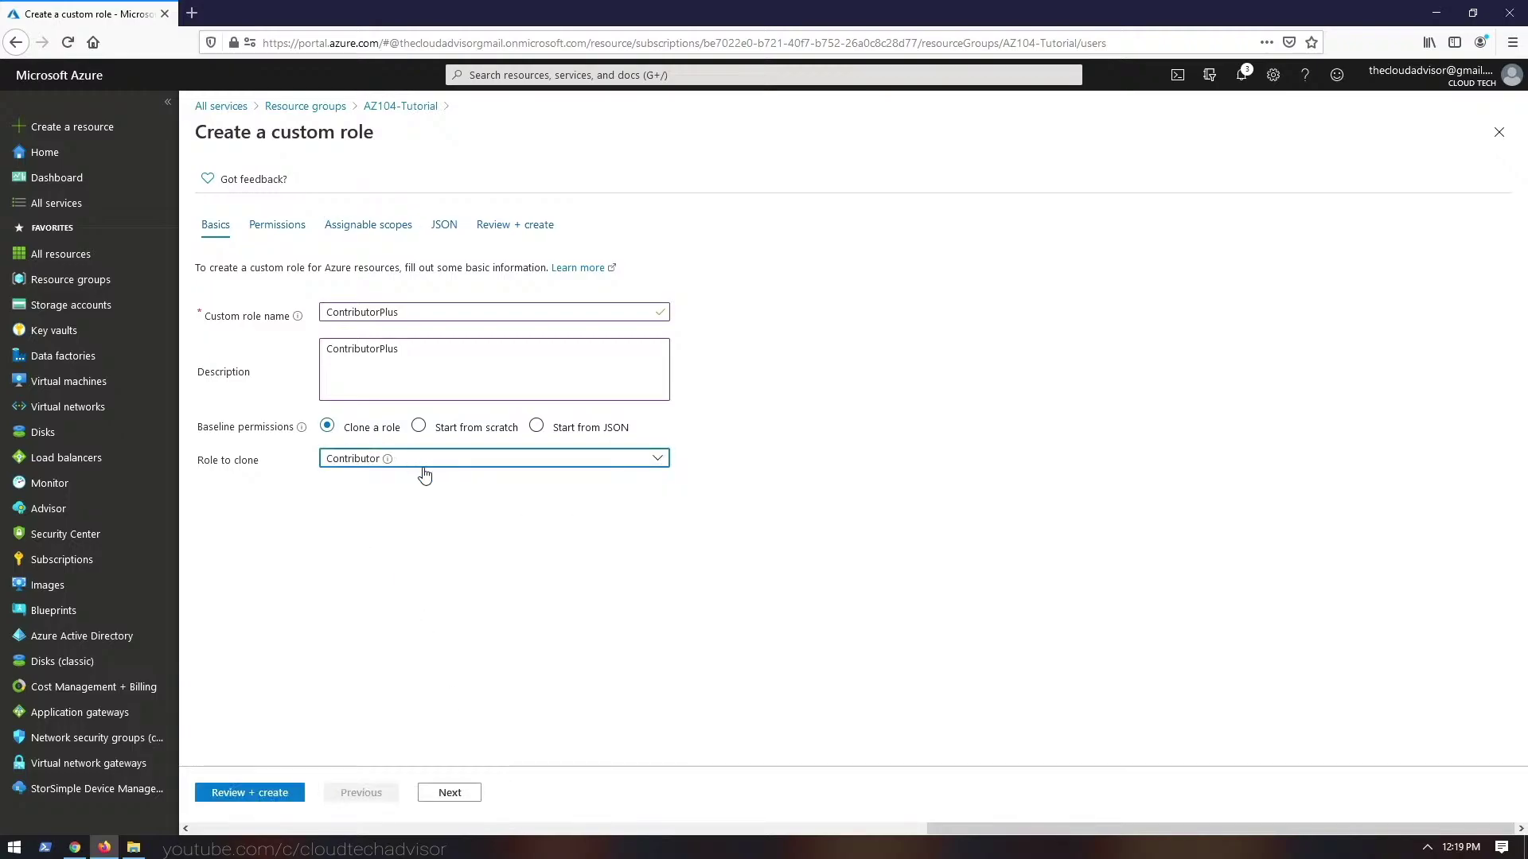
{"action": "left_click", "coordinate": [275, 226]}
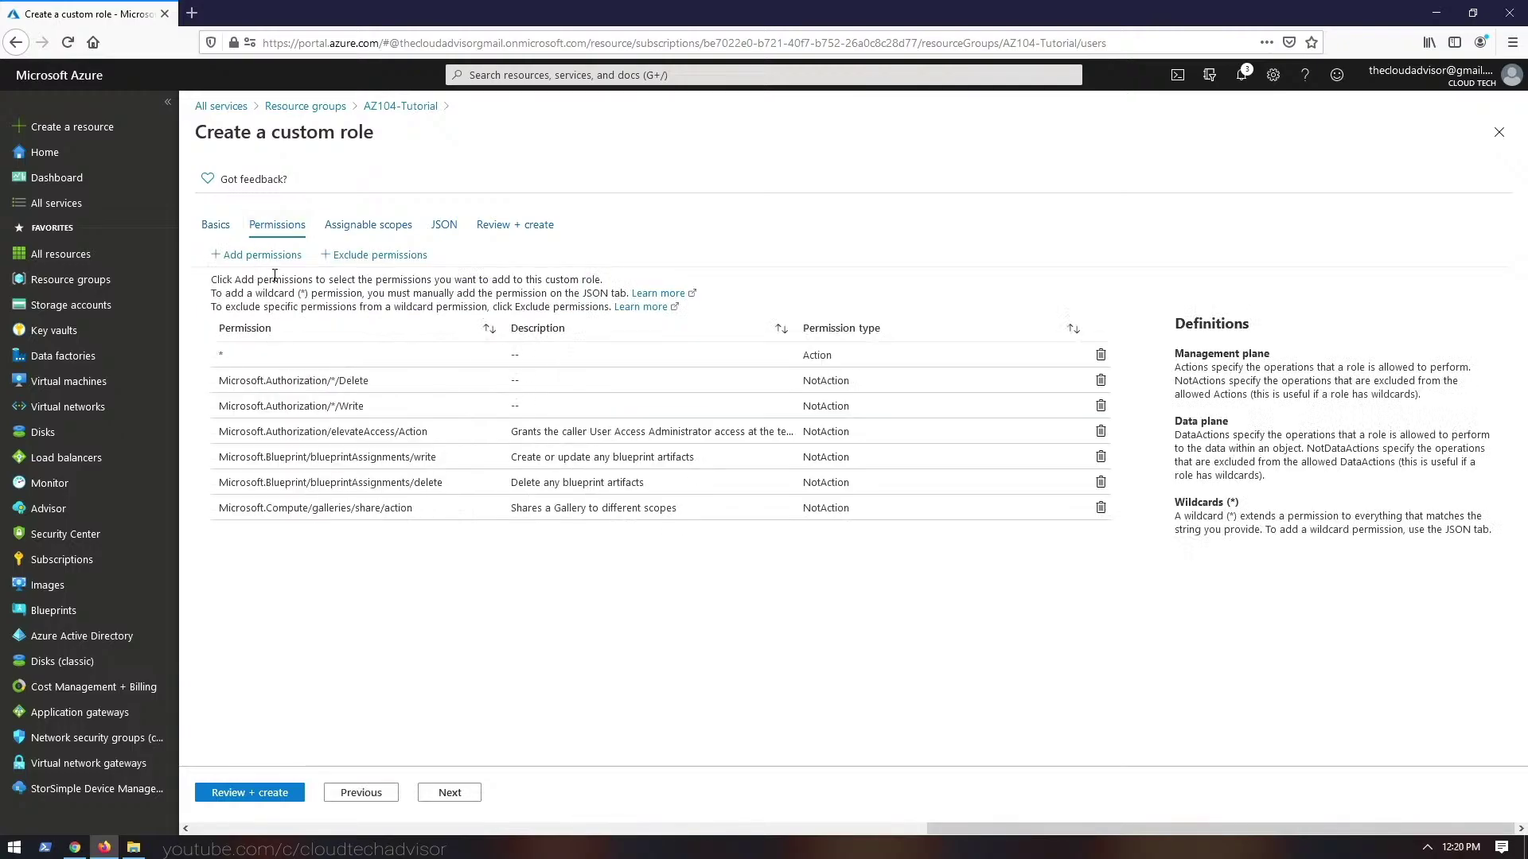
- Add the Read and Write diagnostic setting permissions to ContributorPlus
{"action": "left_click", "coordinate": [261, 254]}
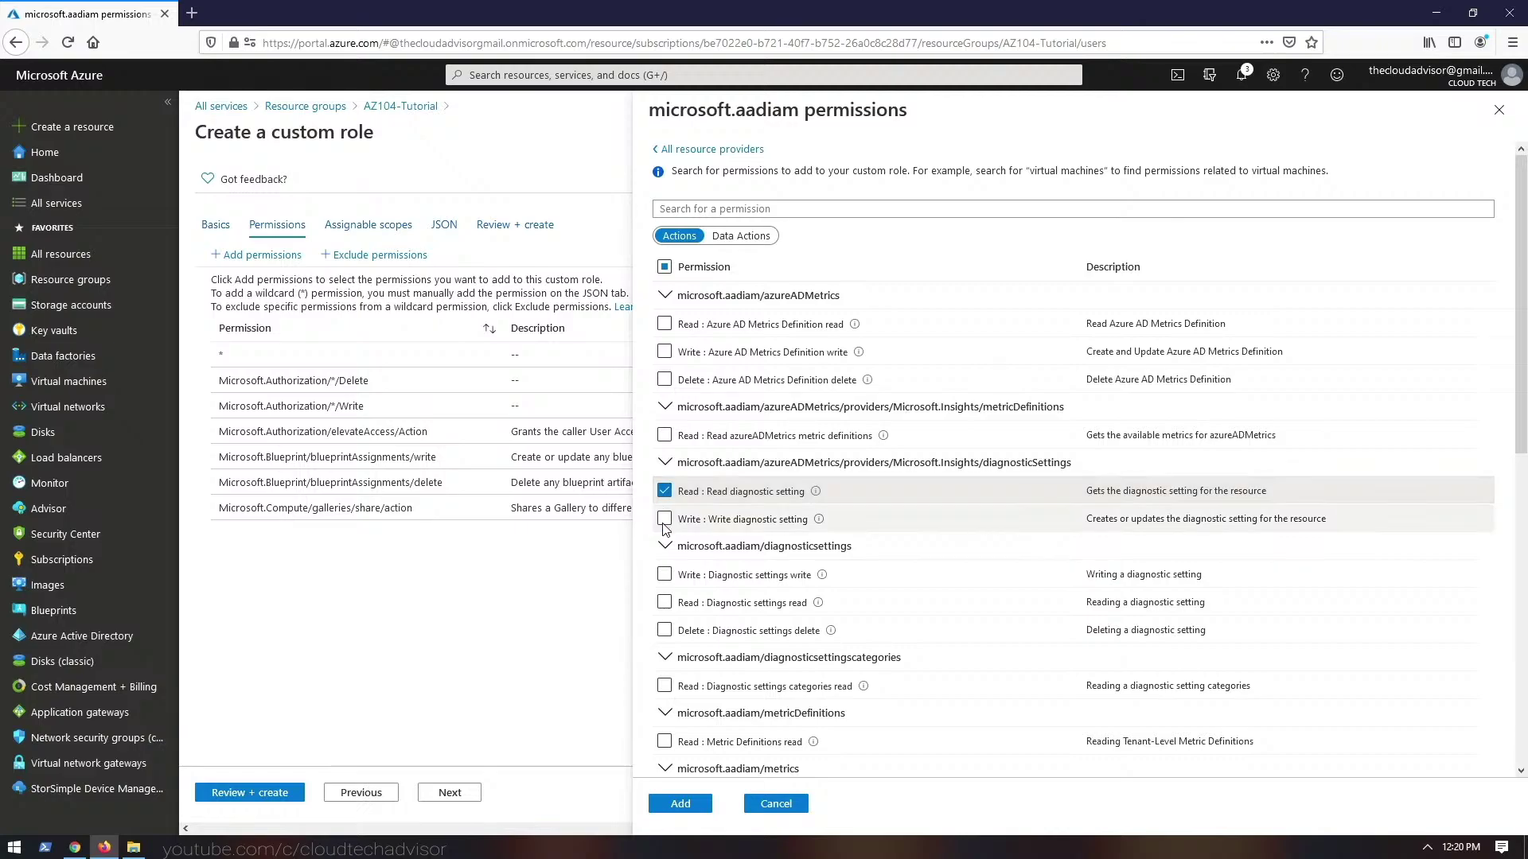
{"action": "left_click", "coordinate": [663, 519]}
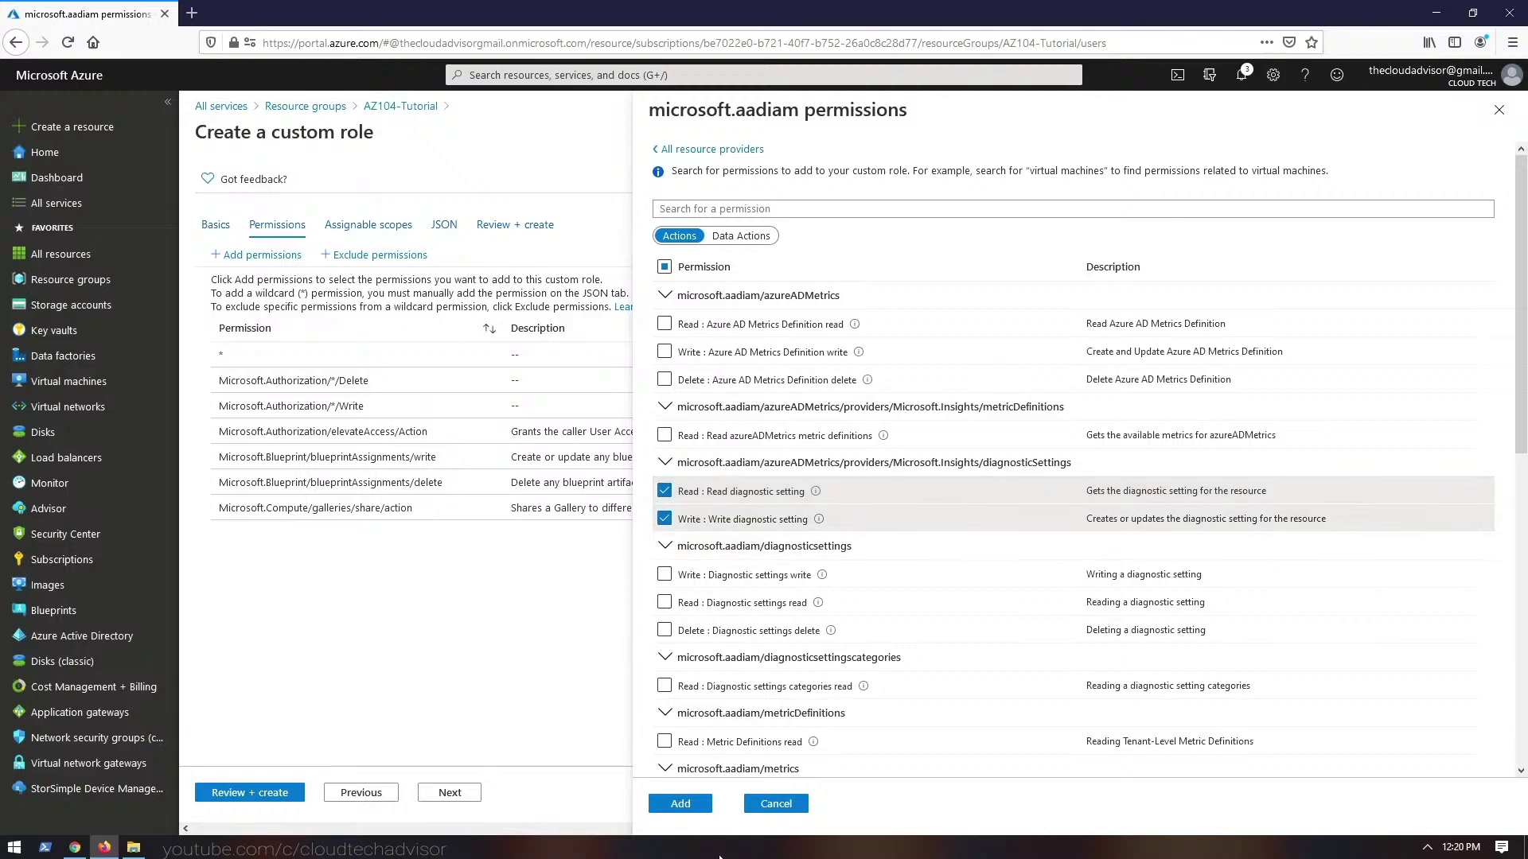
{"action": "left_click", "coordinate": [683, 804]}
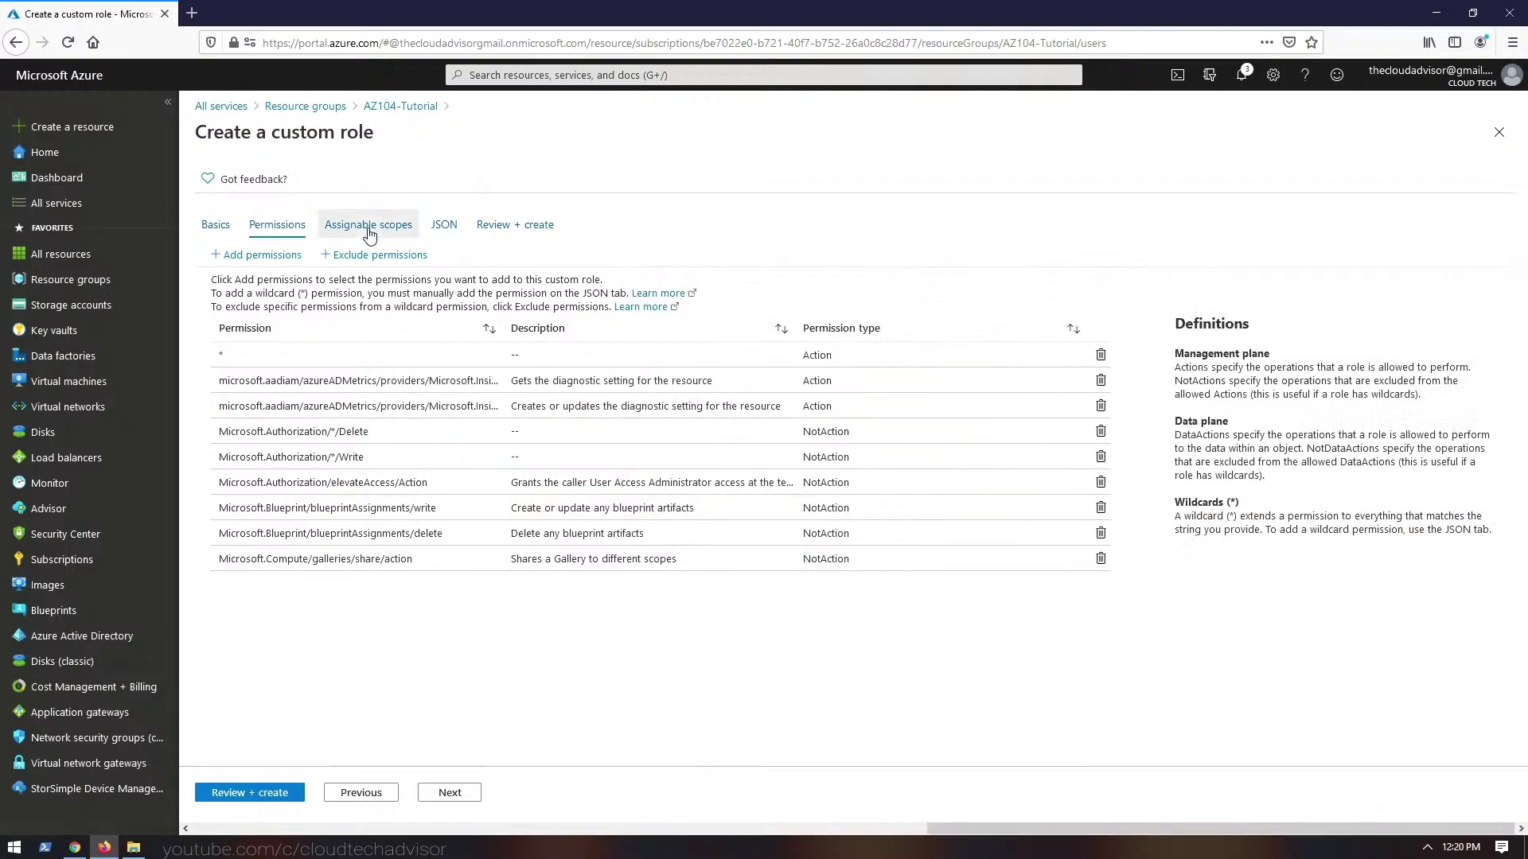
- Verify the AZ104-Tutorial assignable scope and the JSON definition, then review and create the role
{"action": "left_click", "coordinate": [368, 230]}
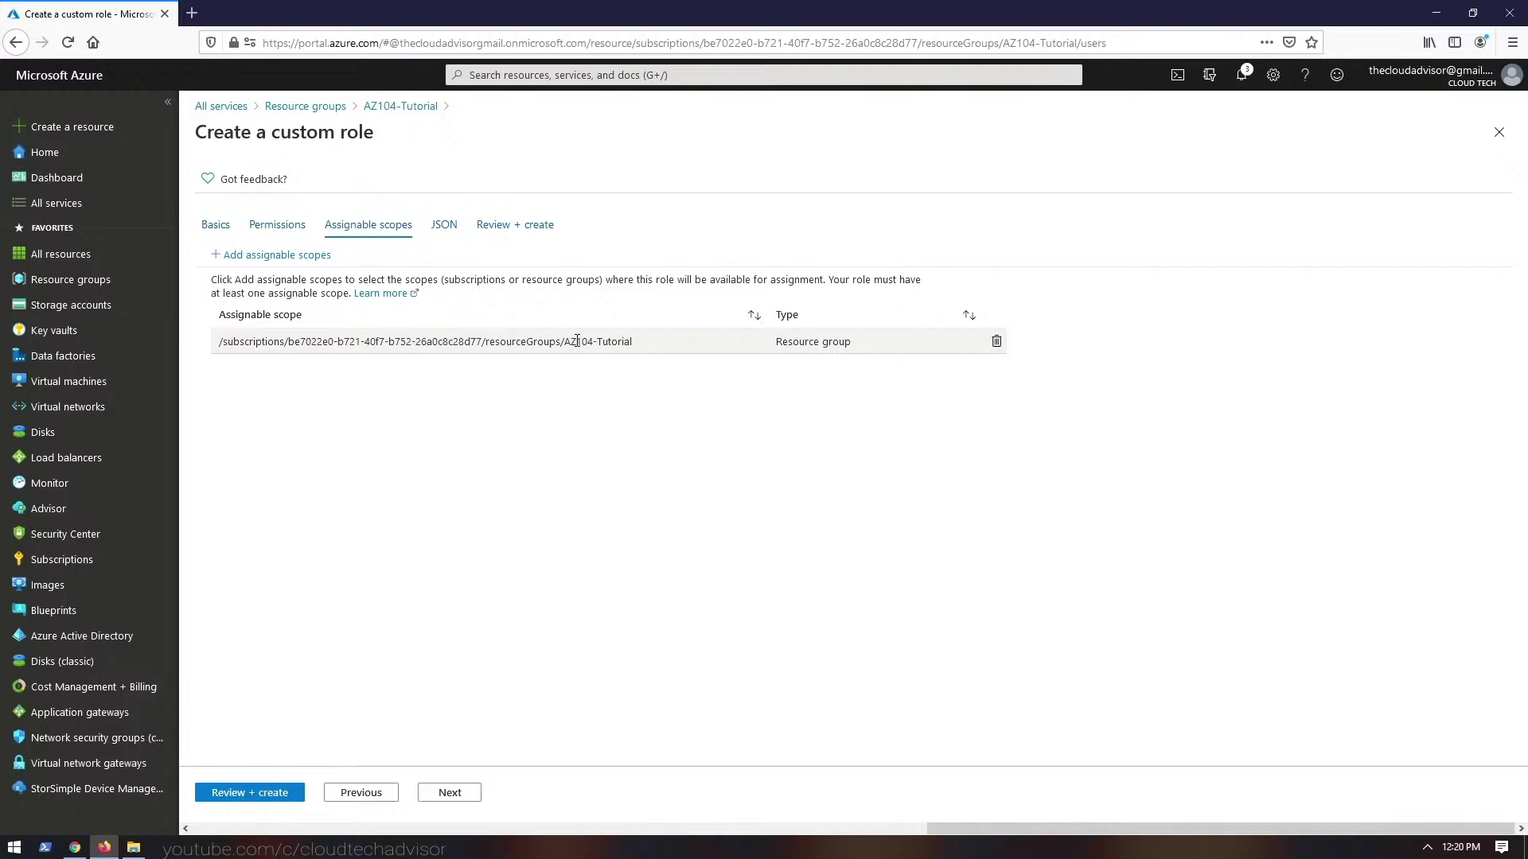
{"action": "left_click_drag", "start_coordinate": [556, 346], "coordinate": [651, 352]}
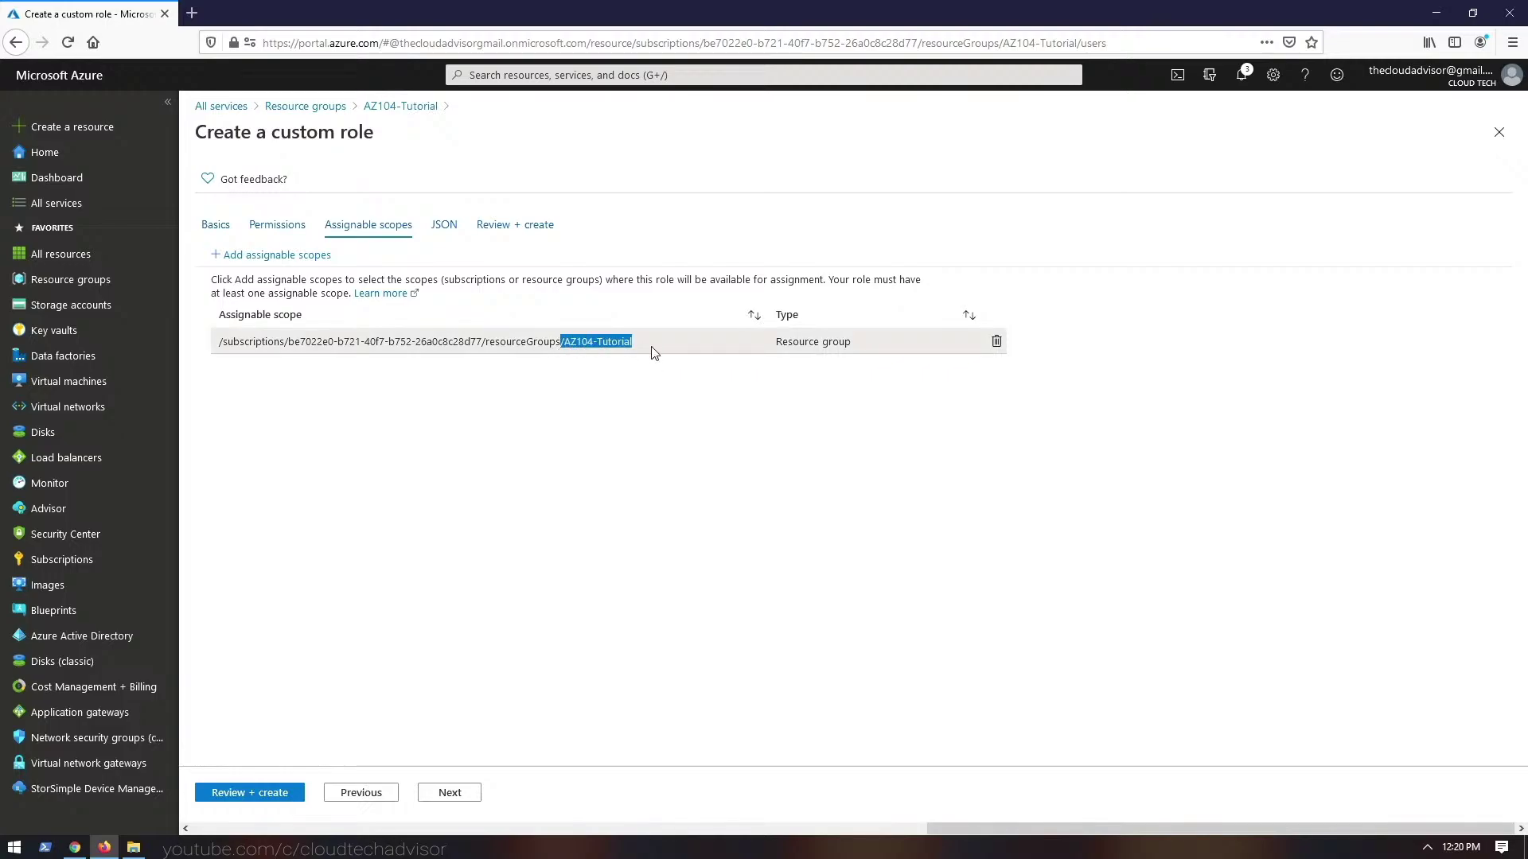
{"action": "left_click", "coordinate": [444, 224]}
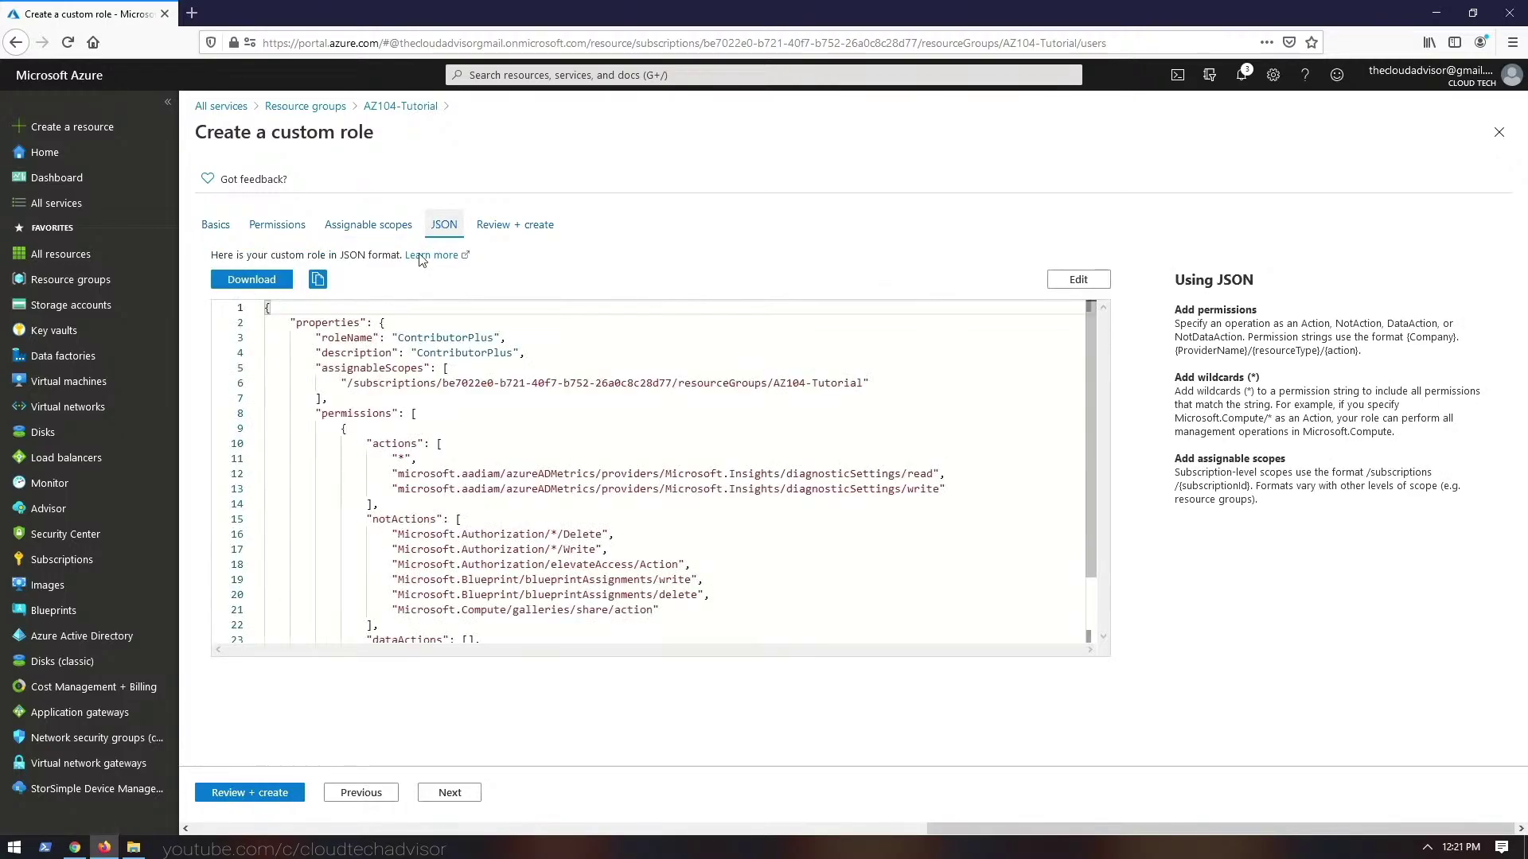
{"action": "left_click_drag", "start_coordinate": [341, 337], "coordinate": [590, 564]}
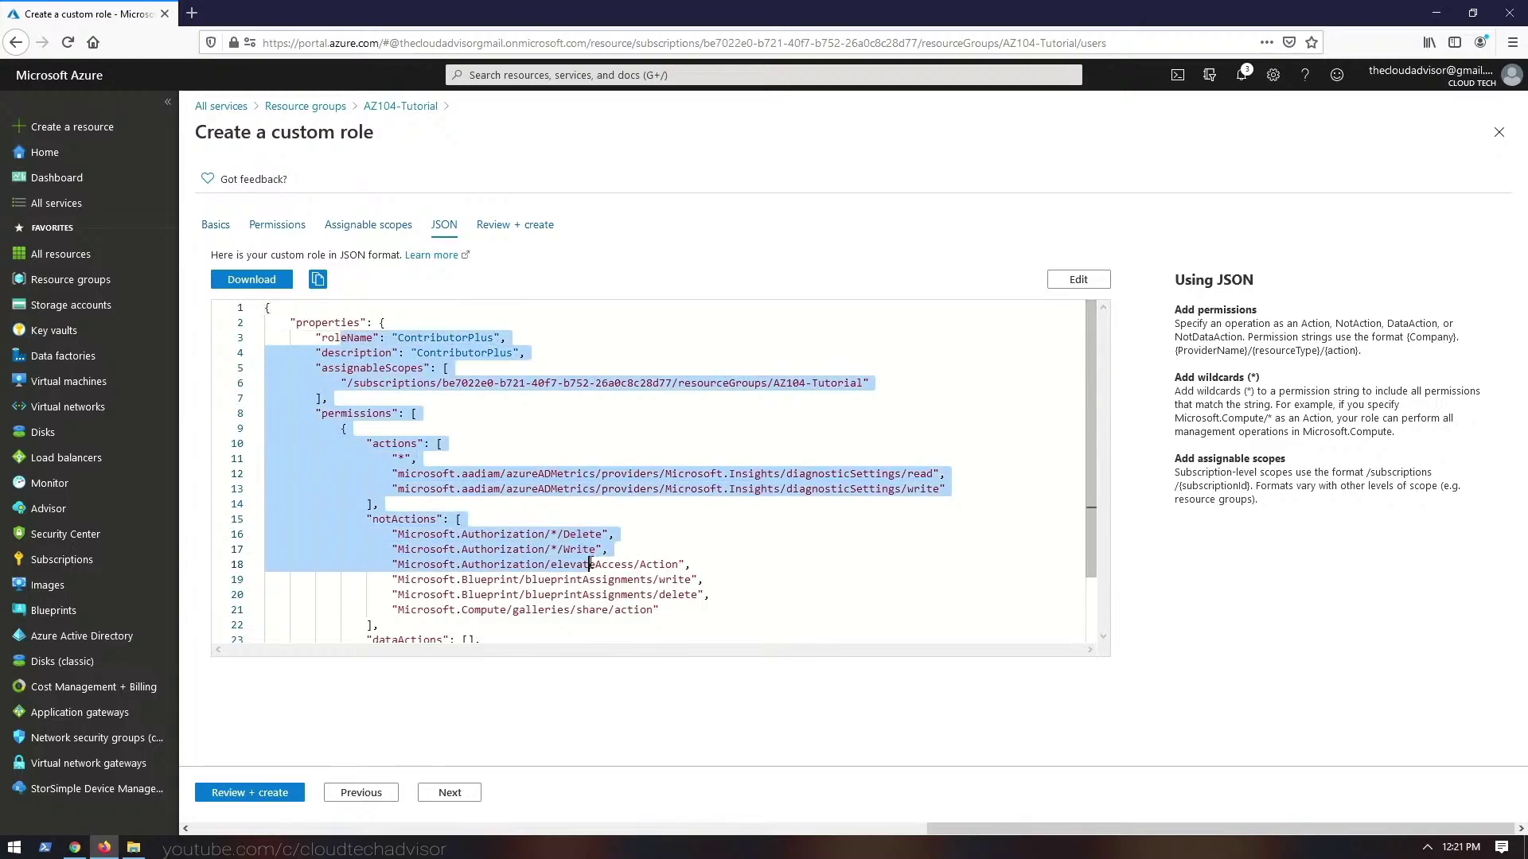
{"action": "scroll", "coordinate": [590, 563], "scroll_direction": "down", "scroll_amount": 2}
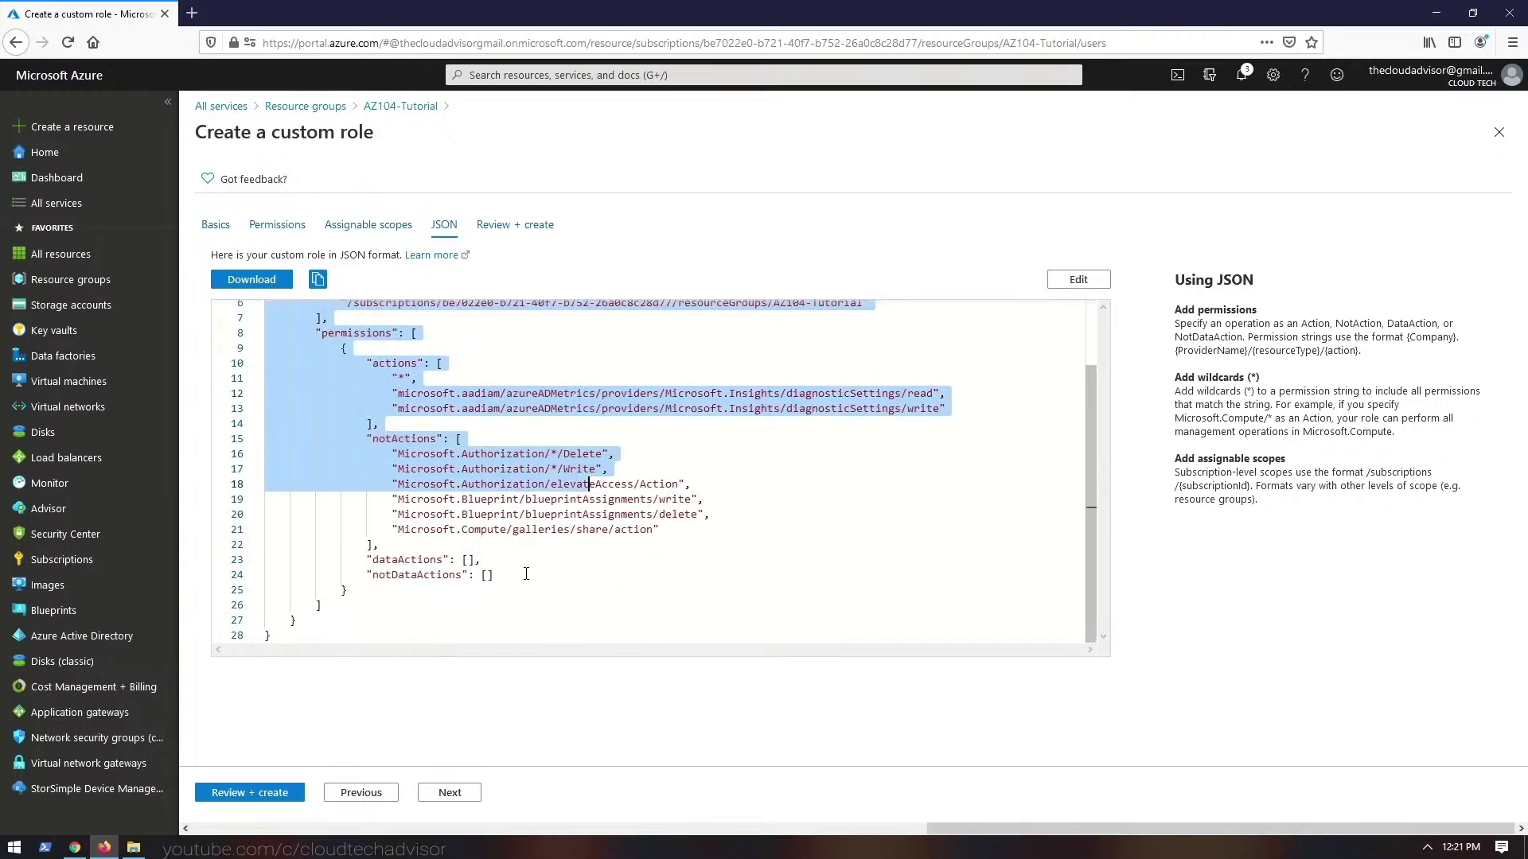
{"action": "left_click", "coordinate": [450, 792]}
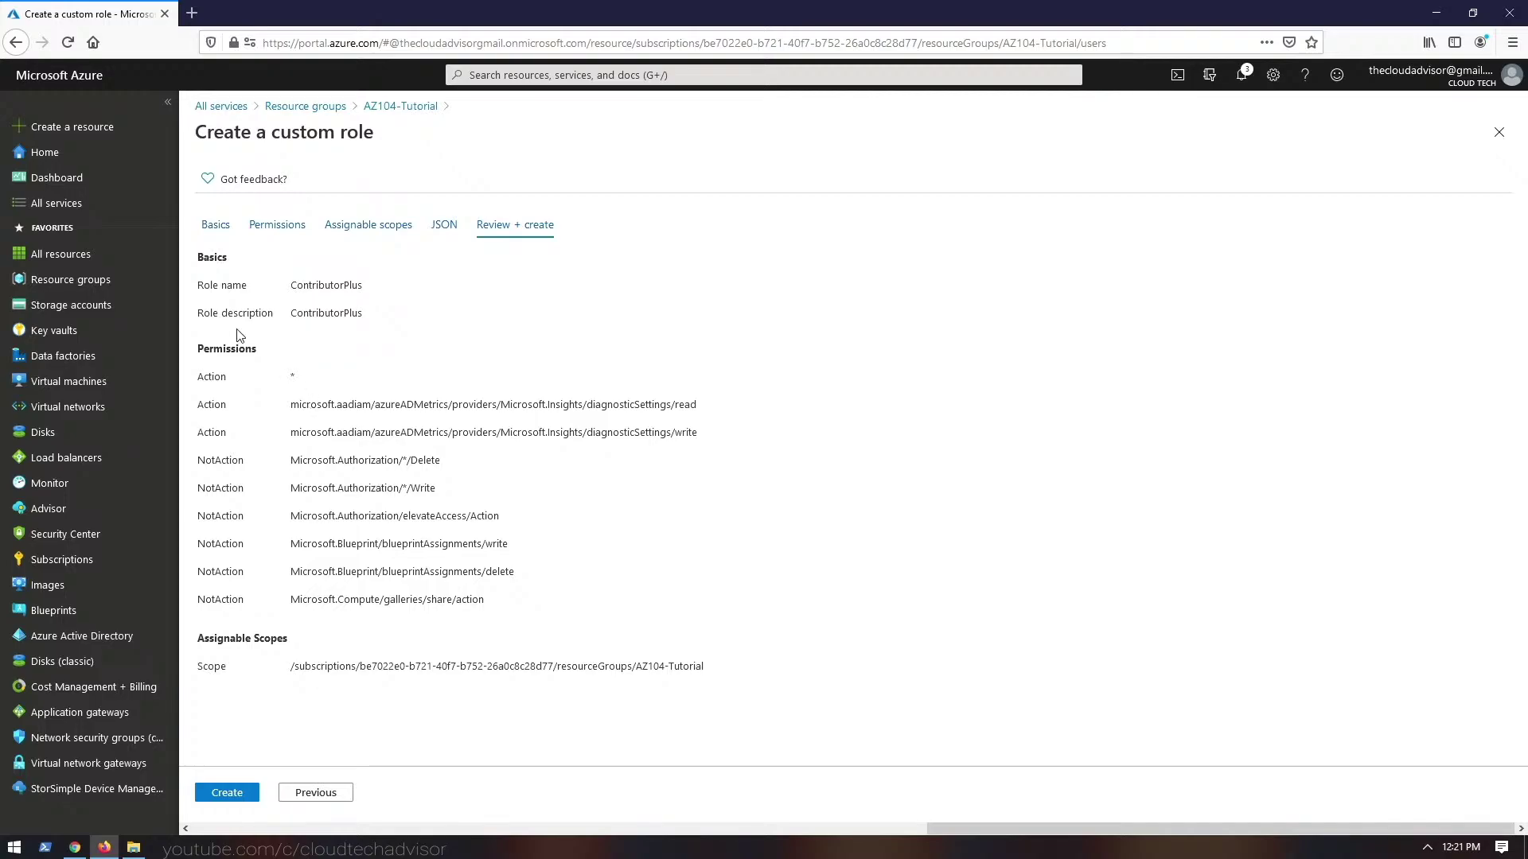
{"action": "left_click", "coordinate": [247, 801]}
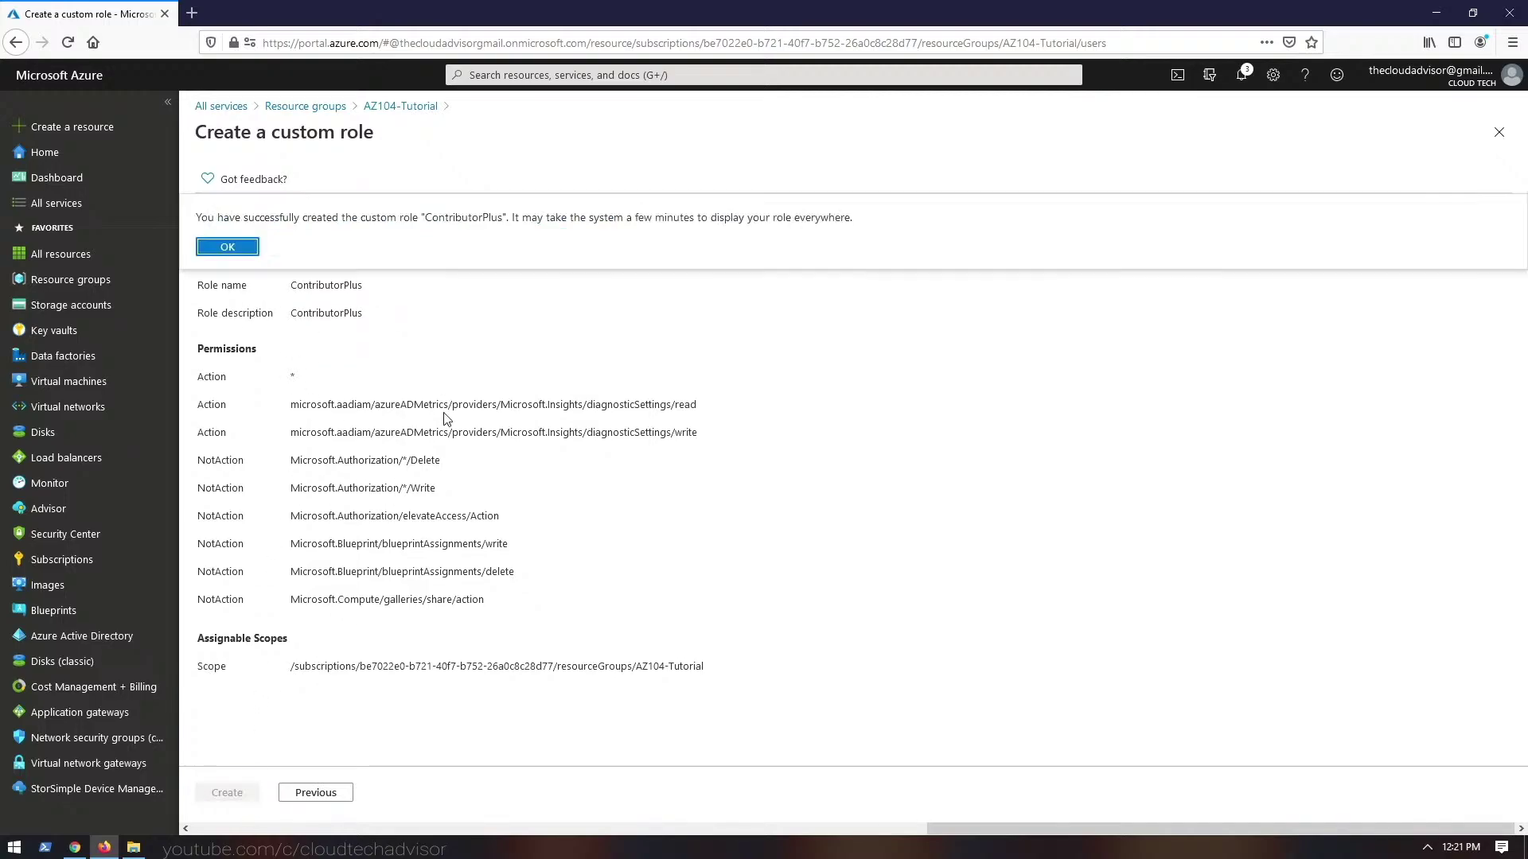
- Dismiss the success message, refresh the roles list, and filter it to CustomRole type
{"action": "key", "text": "Return"}
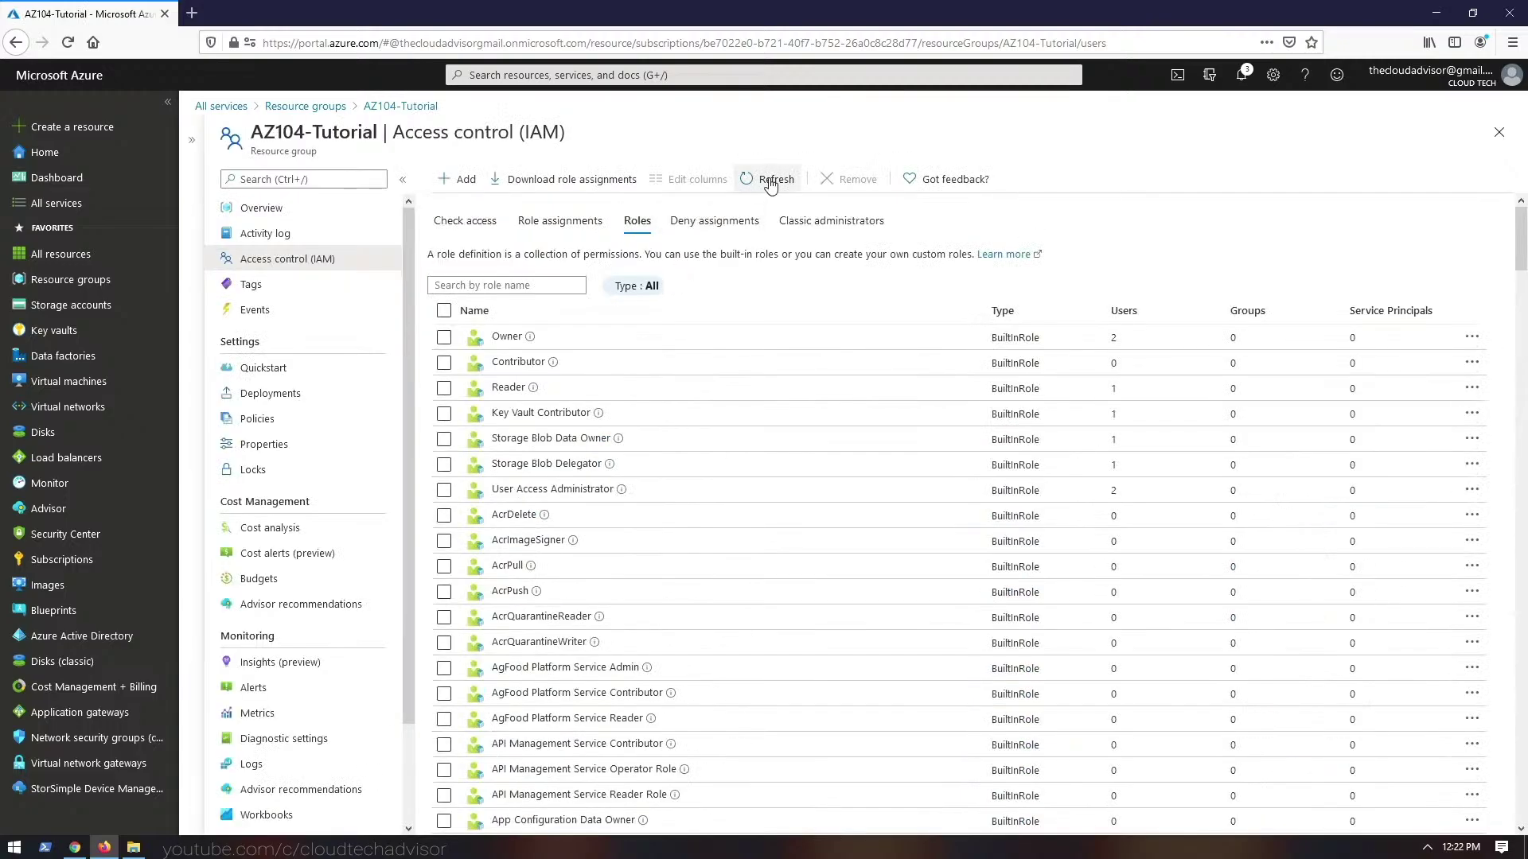
{"action": "left_click", "coordinate": [768, 179]}
{"action": "left_click", "coordinate": [636, 286]}
{"action": "left_click", "coordinate": [648, 393]}
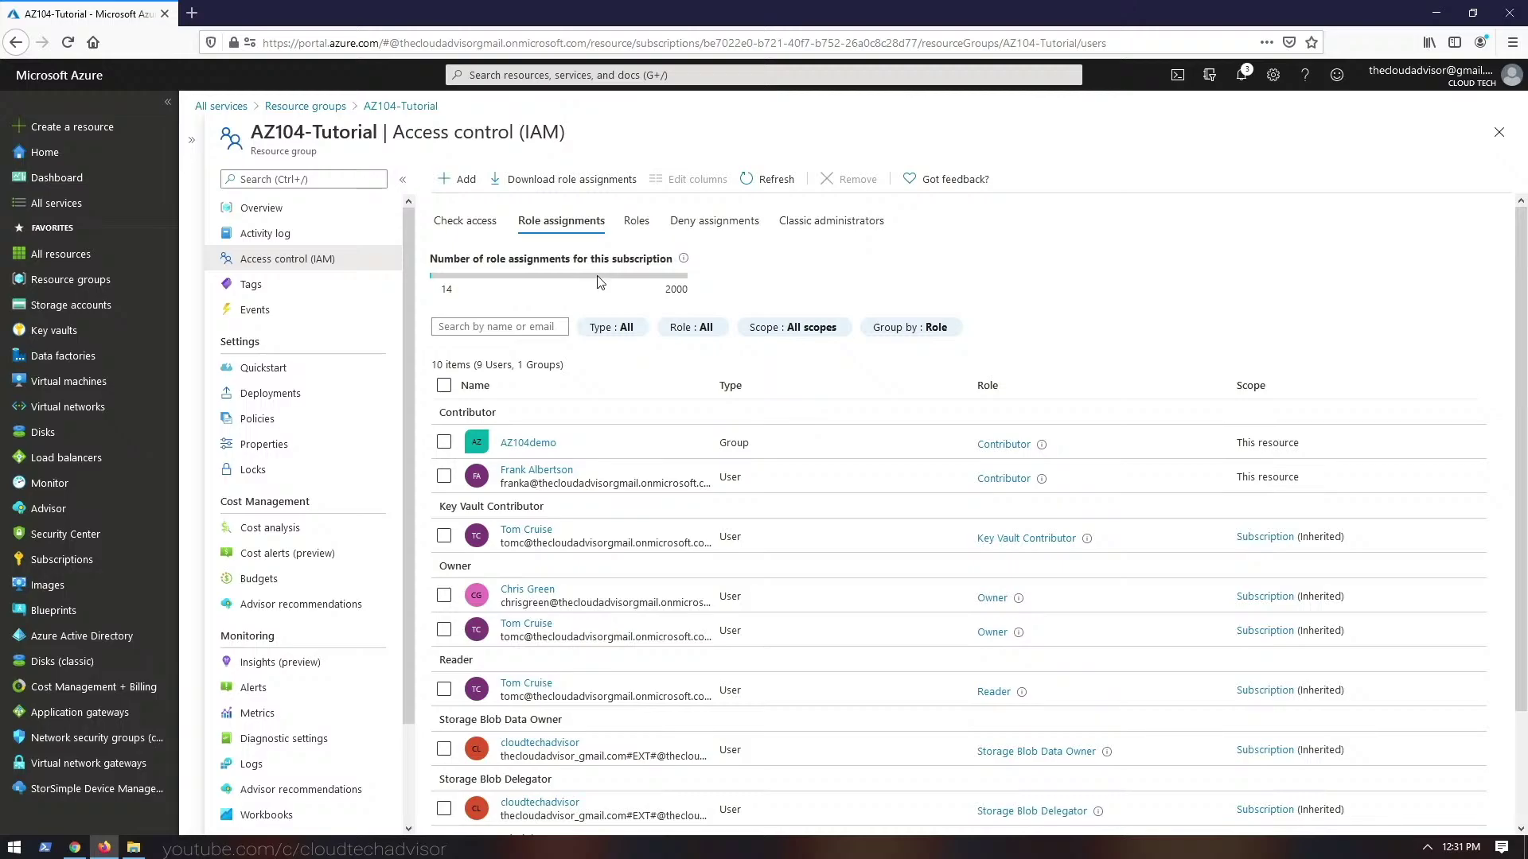
- Scroll through the grouped role assignments, then use Check access to view your own access
{"action": "scroll", "coordinate": [552, 427], "scroll_direction": "down", "scroll_amount": 2}
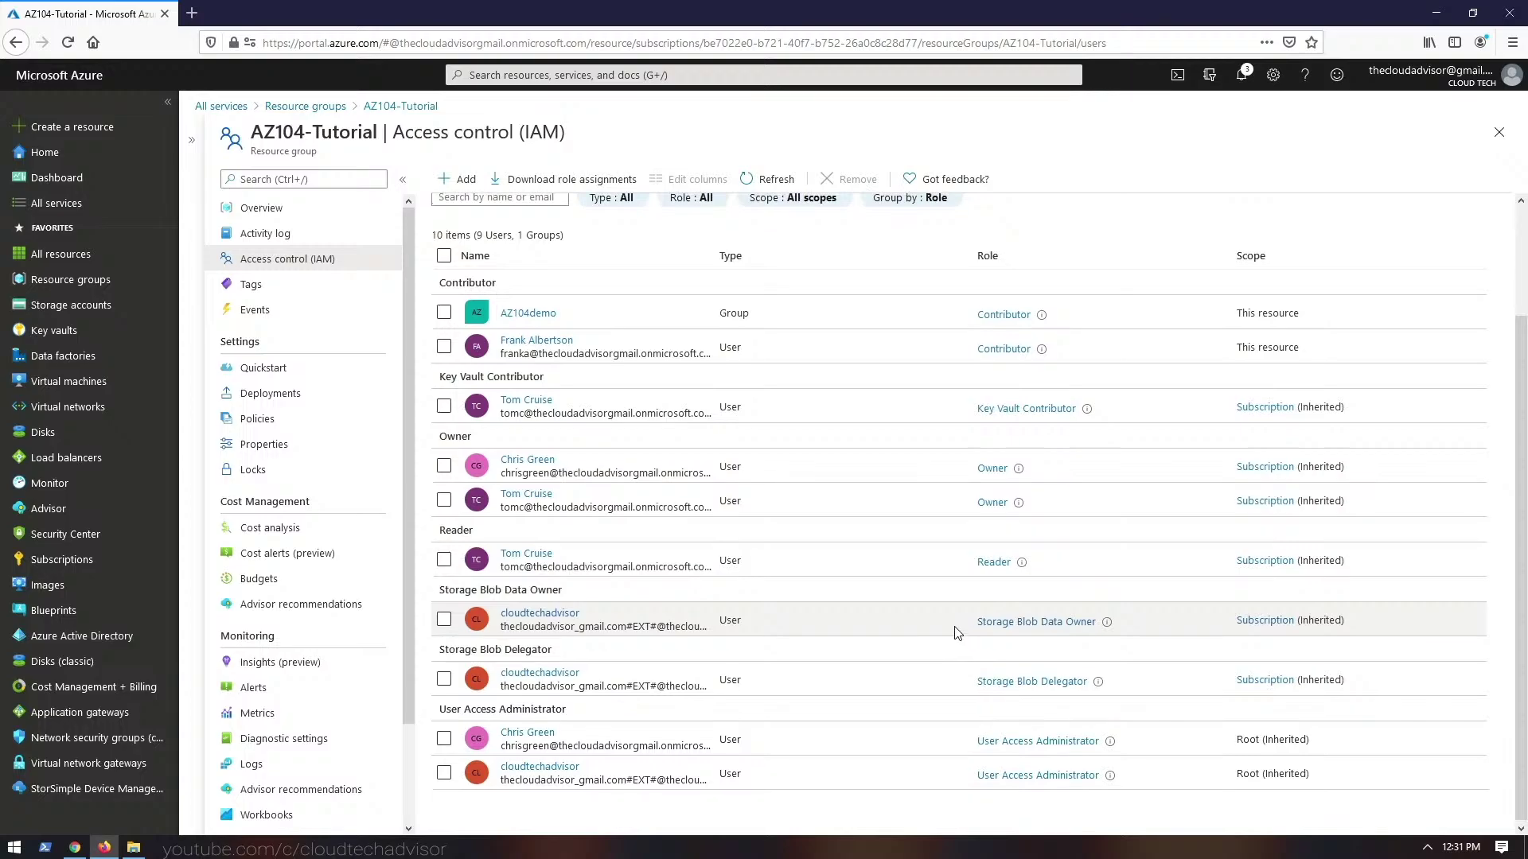
{"action": "scroll", "coordinate": [959, 633], "scroll_direction": "up", "scroll_amount": 2}
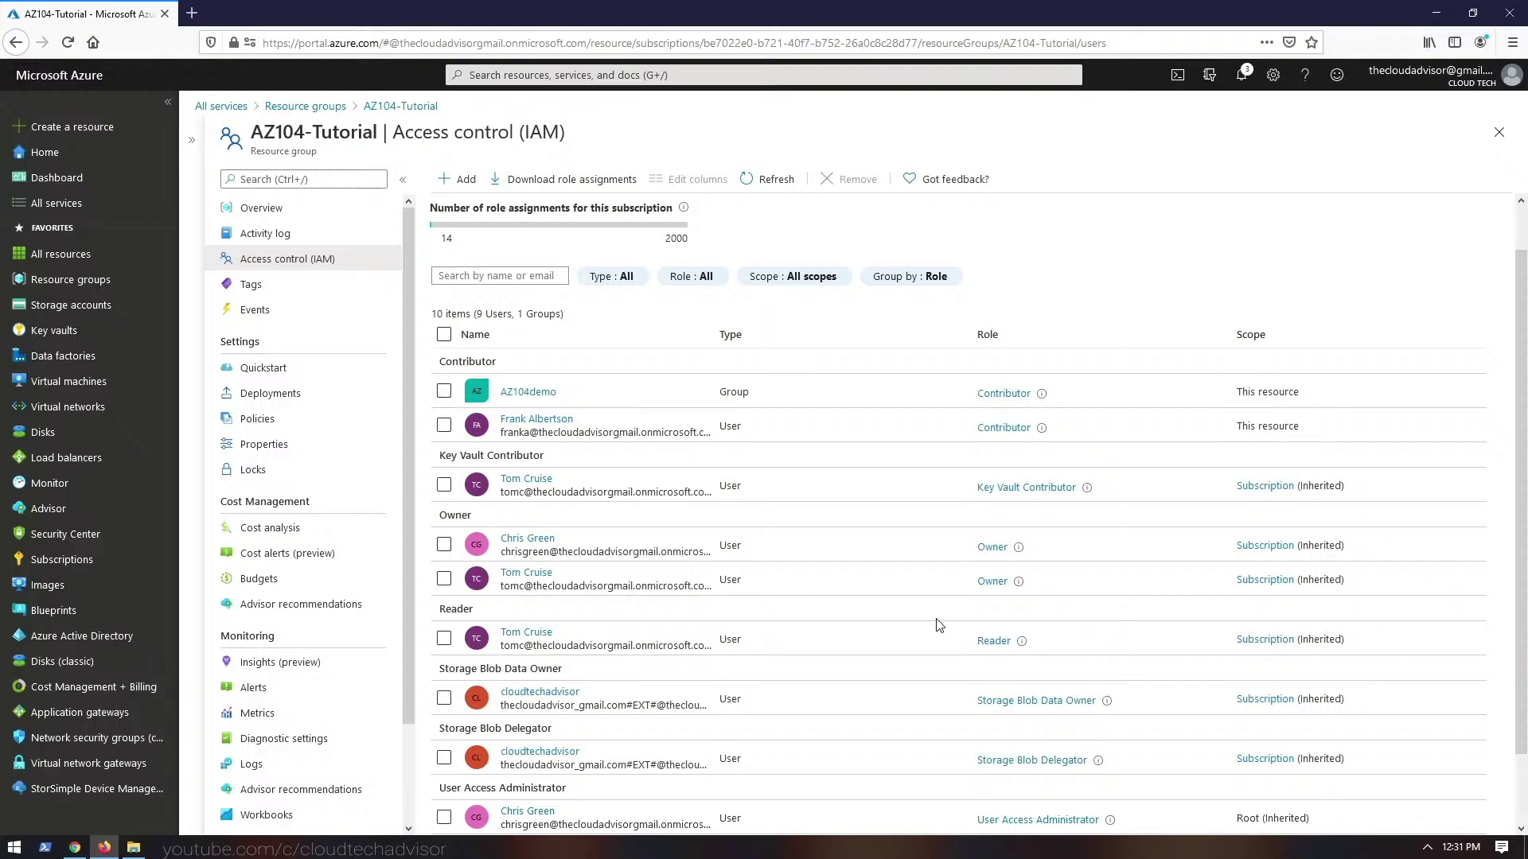
{"action": "scroll", "coordinate": [937, 624], "scroll_direction": "down", "scroll_amount": 2}
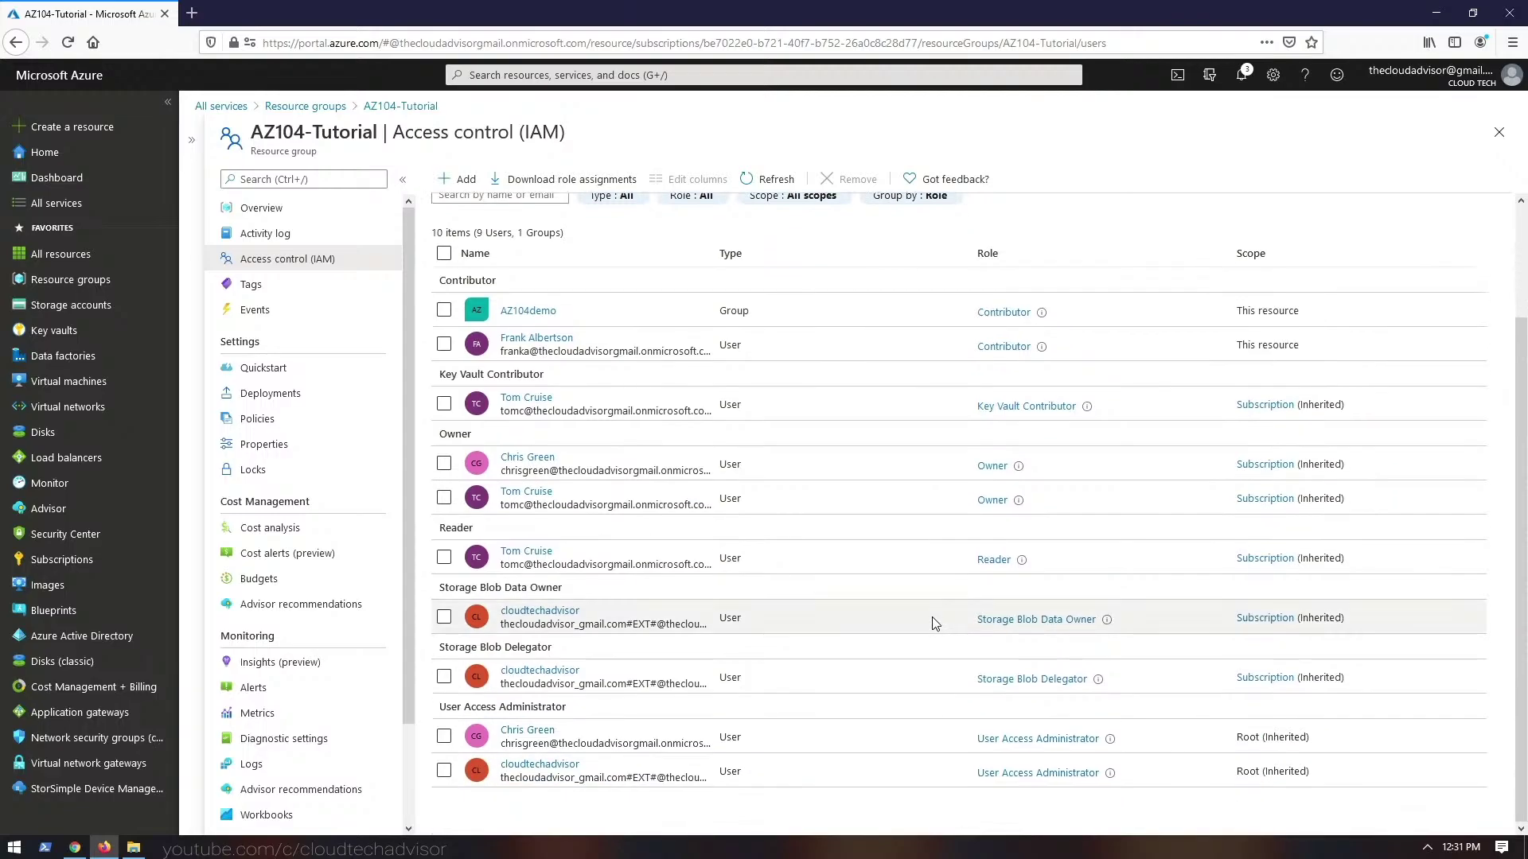
{"action": "scroll", "coordinate": [930, 622], "scroll_direction": "up", "scroll_amount": 2}
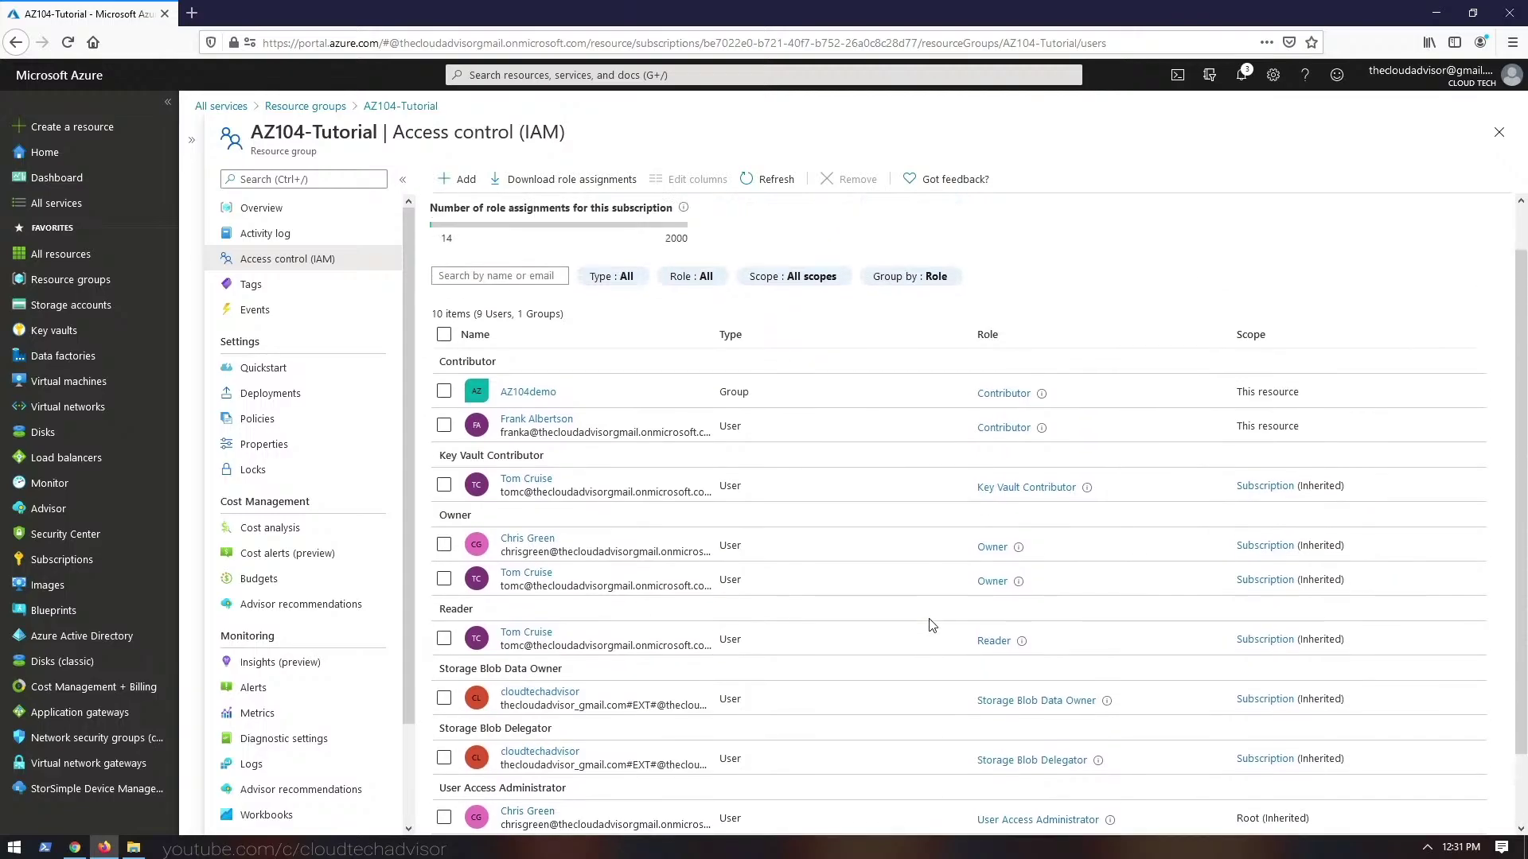
{"action": "scroll", "coordinate": [610, 322], "scroll_direction": "up", "scroll_amount": 1}
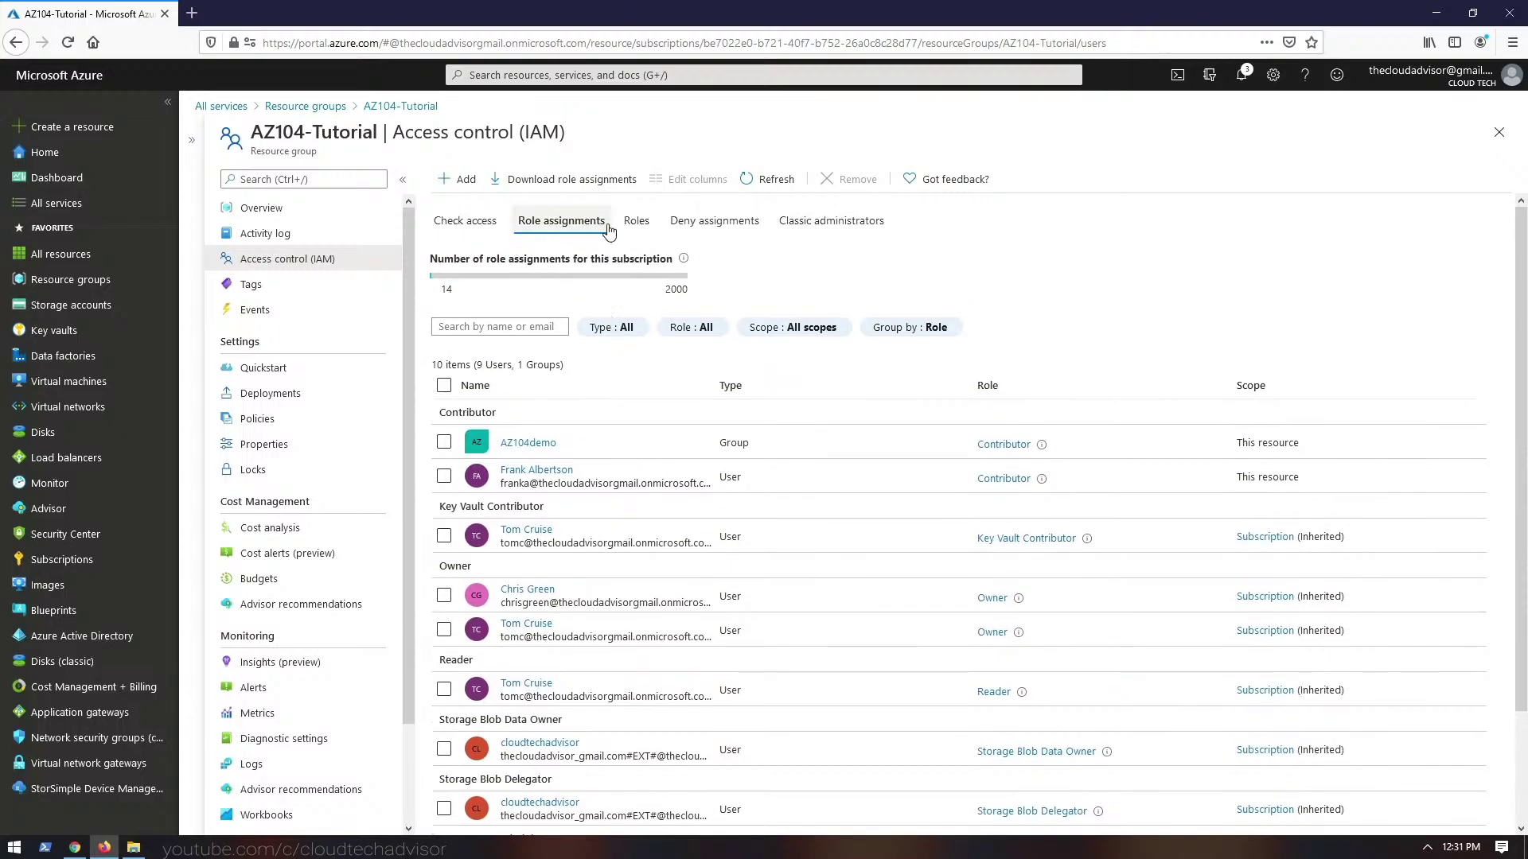
{"action": "left_click", "coordinate": [484, 229]}
{"action": "left_click", "coordinate": [471, 307]}
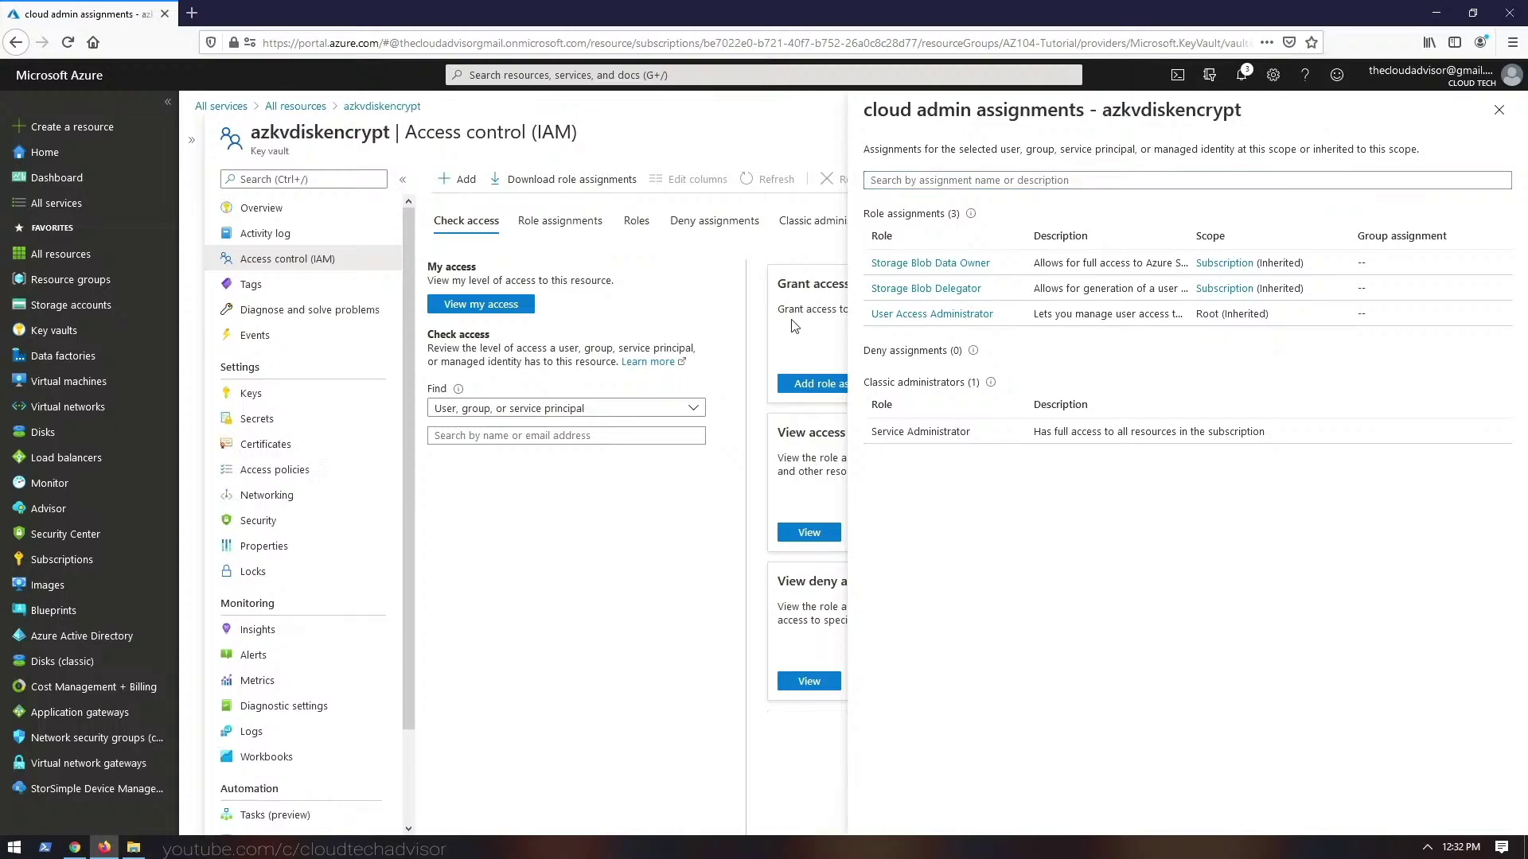
- Close the access panel, list the key vault's role assignments, and narrow the Role column
{"action": "left_click", "coordinate": [559, 222]}
{"action": "left_click", "coordinate": [1497, 112]}
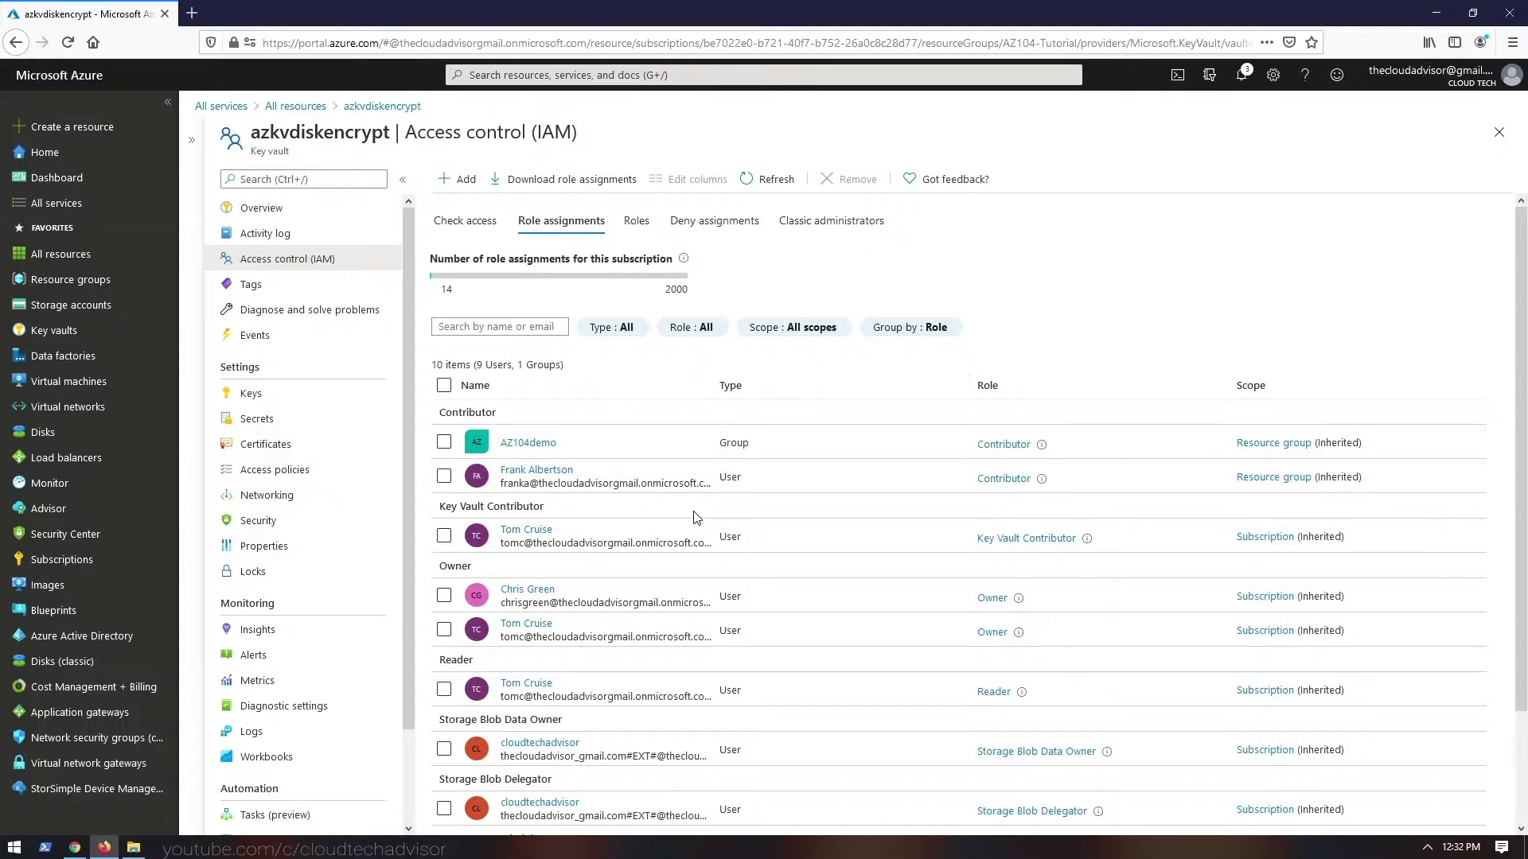
{"action": "scroll", "coordinate": [624, 516], "scroll_direction": "down", "scroll_amount": 3}
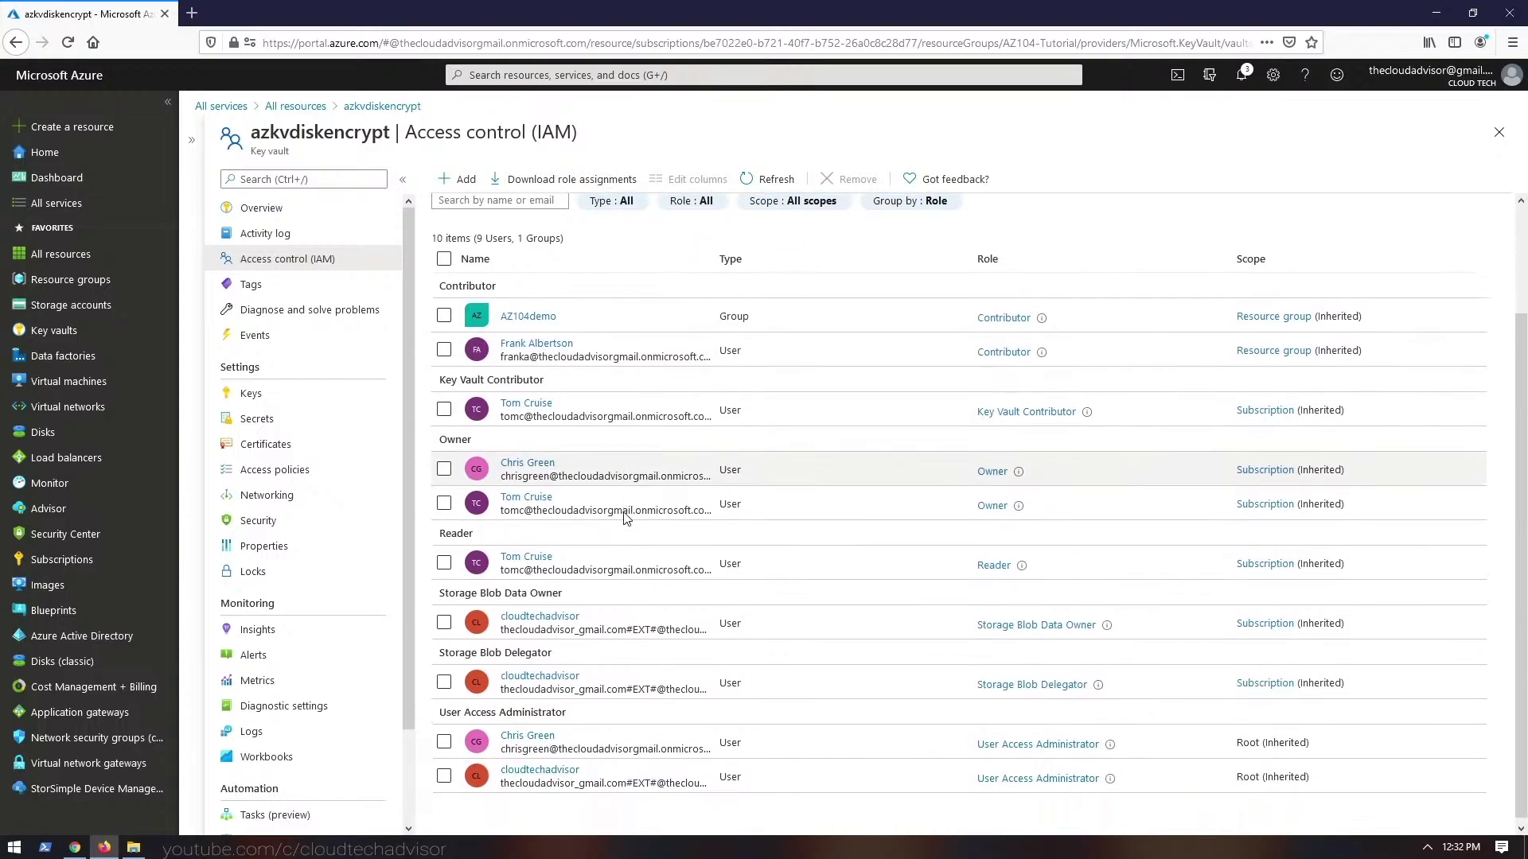
{"action": "scroll", "coordinate": [625, 516], "scroll_direction": "up", "scroll_amount": 3}
{"action": "scroll", "coordinate": [685, 514], "scroll_direction": "down", "scroll_amount": 2}
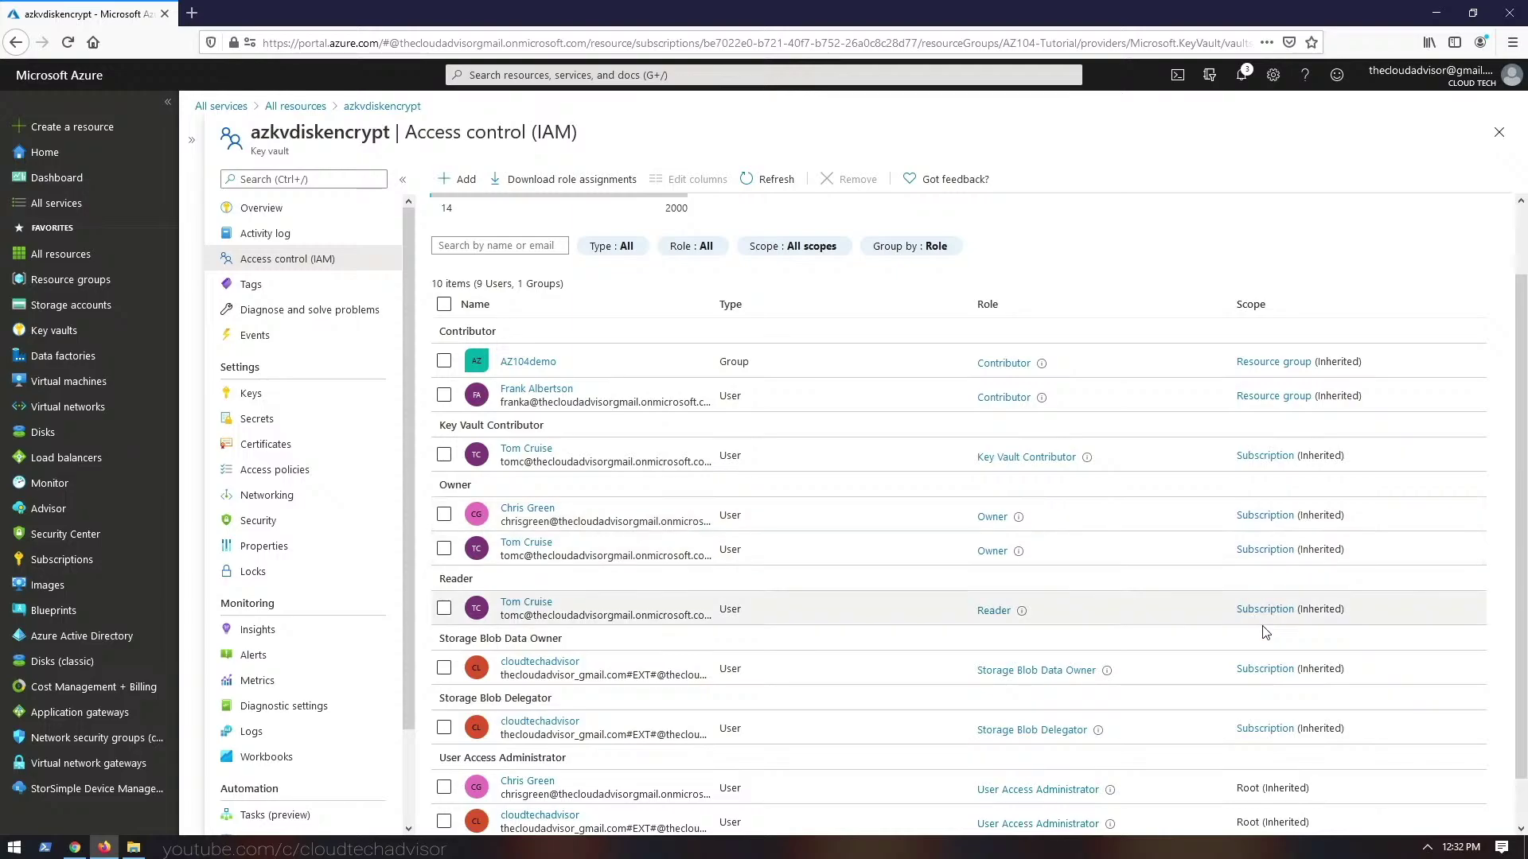
{"action": "scroll", "coordinate": [1246, 776], "scroll_direction": "down", "scroll_amount": 1}
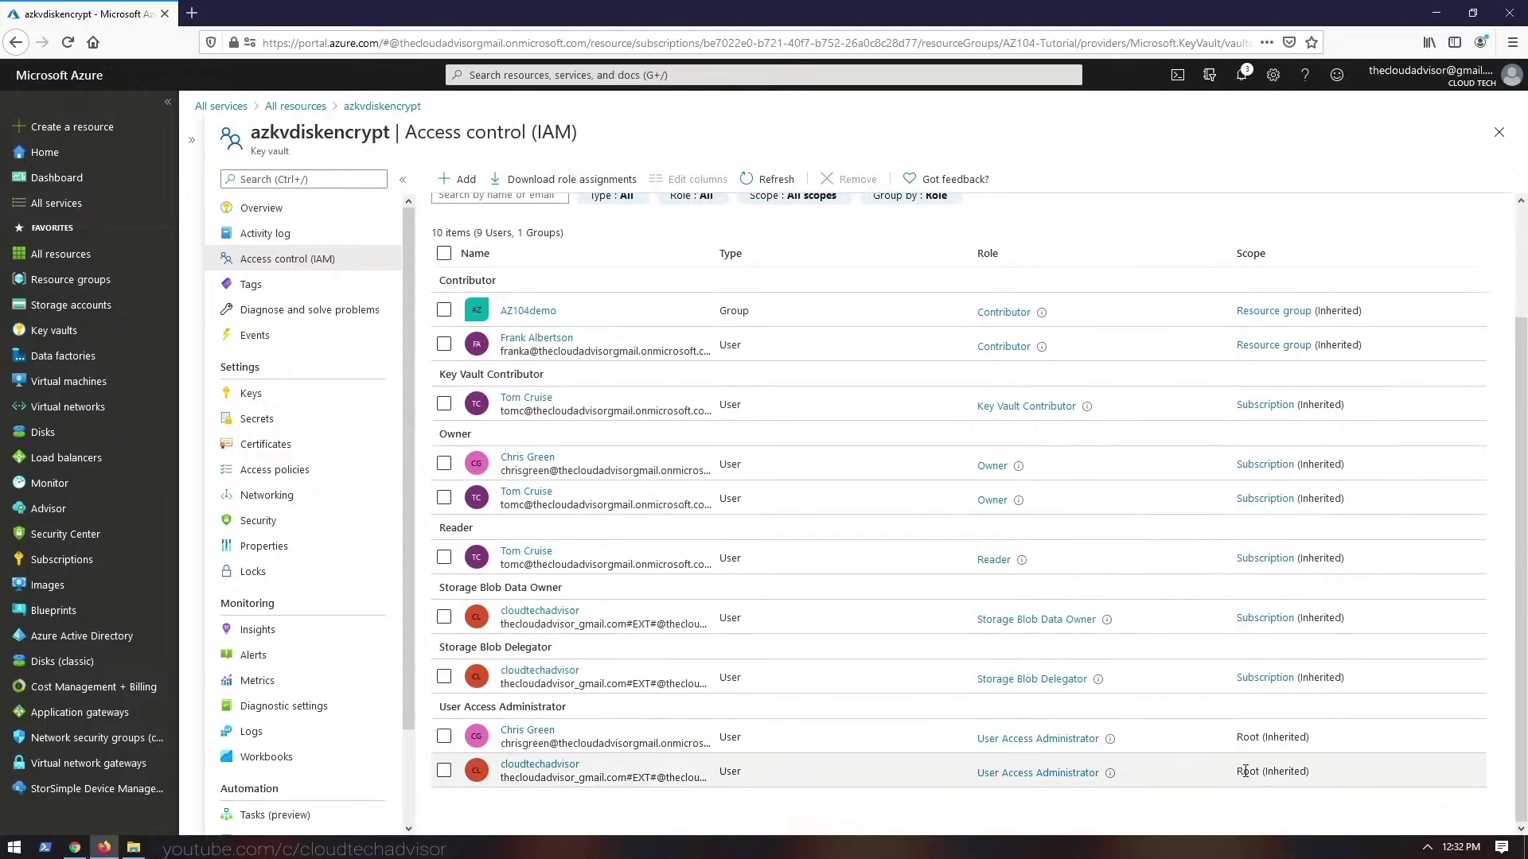
{"action": "scroll", "coordinate": [1246, 772], "scroll_direction": "up", "scroll_amount": 2}
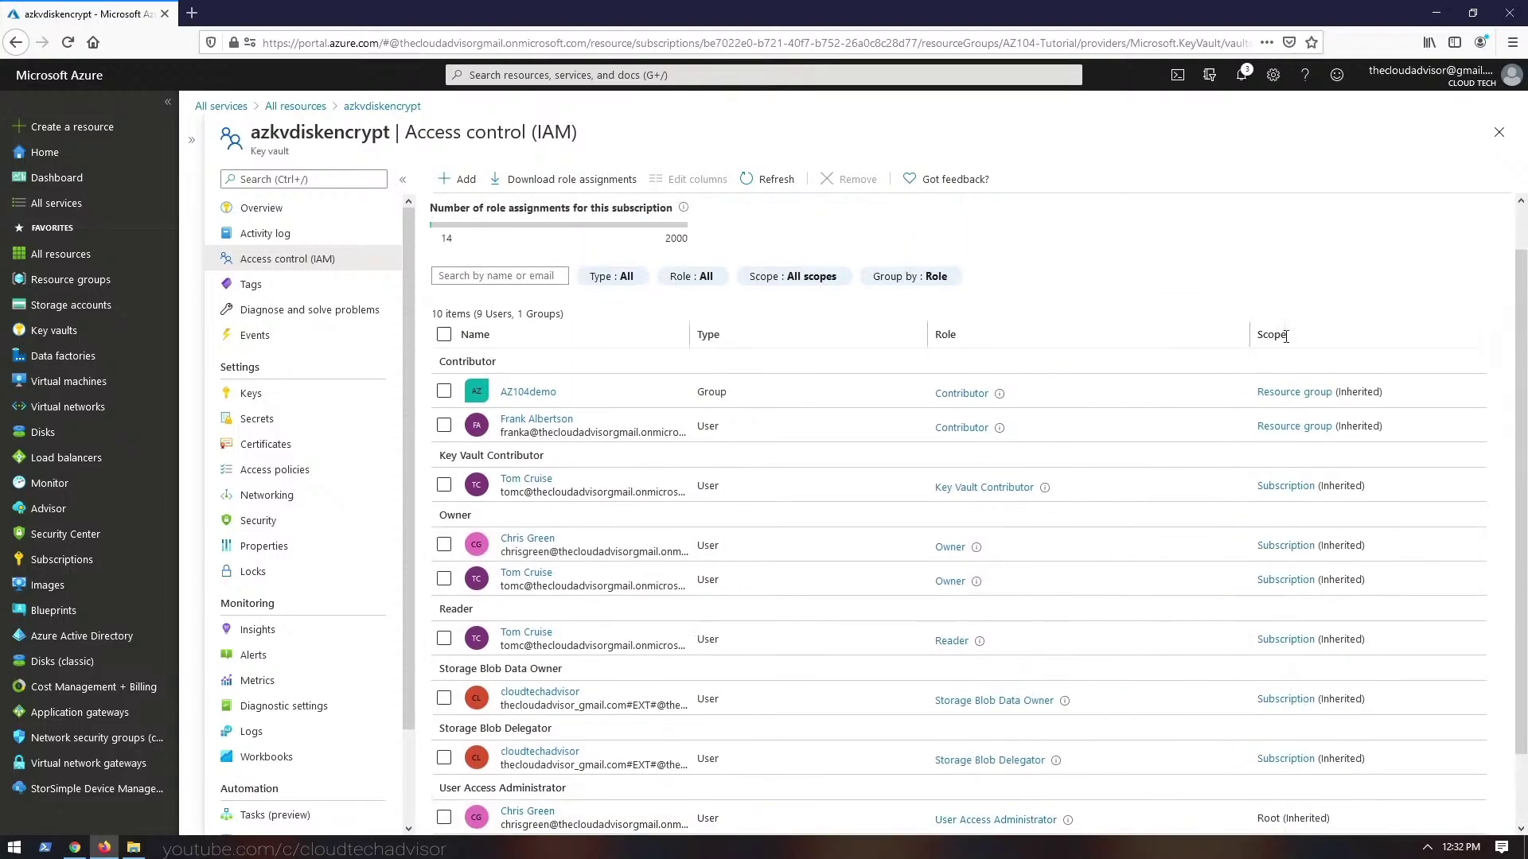
{"action": "mouse_move", "coordinate": [1249, 335]}
{"action": "left_mouse_down"}
{"action": "mouse_move", "coordinate": [1198, 335]}
{"action": "mouse_move", "coordinate": [1241, 336]}
{"action": "left_mouse_up"}
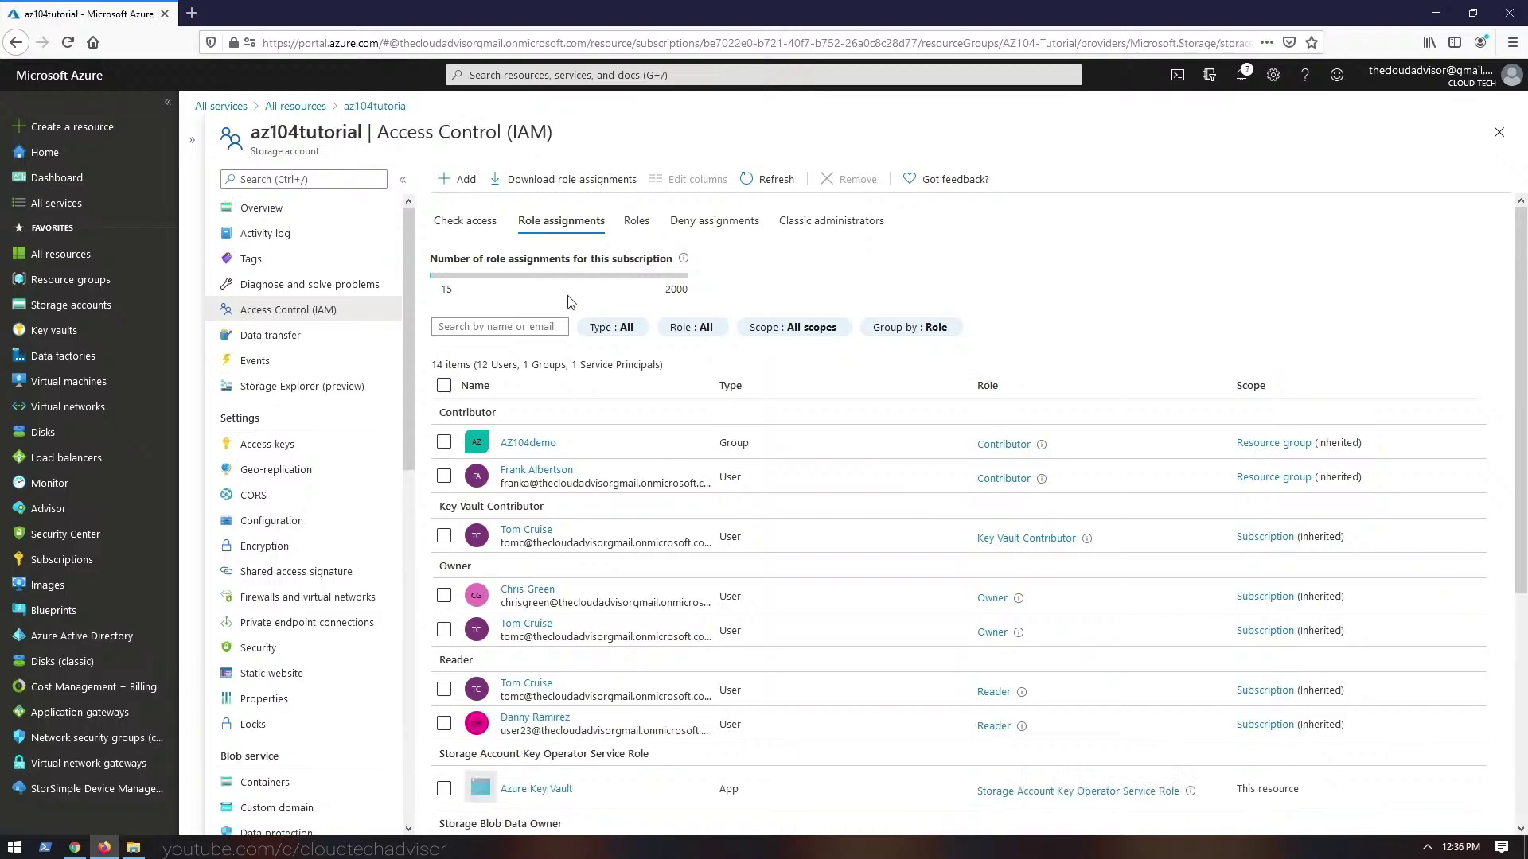
- Filter the storage account's role assignments to Users, then Groups, then back to All
{"action": "left_click", "coordinate": [613, 328]}
{"action": "left_click", "coordinate": [623, 329]}
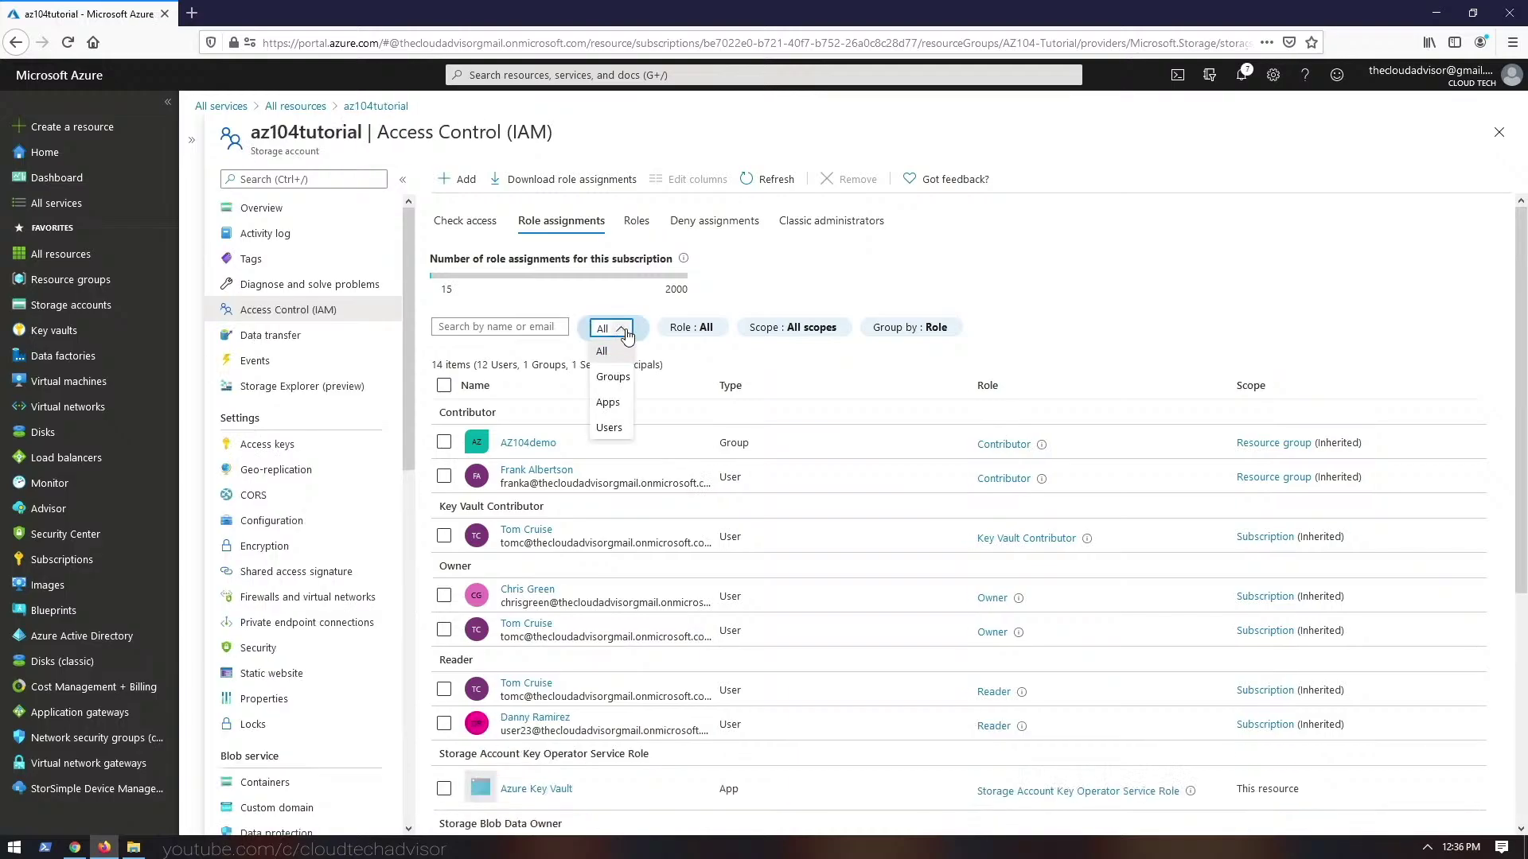
{"action": "left_click", "coordinate": [609, 427]}
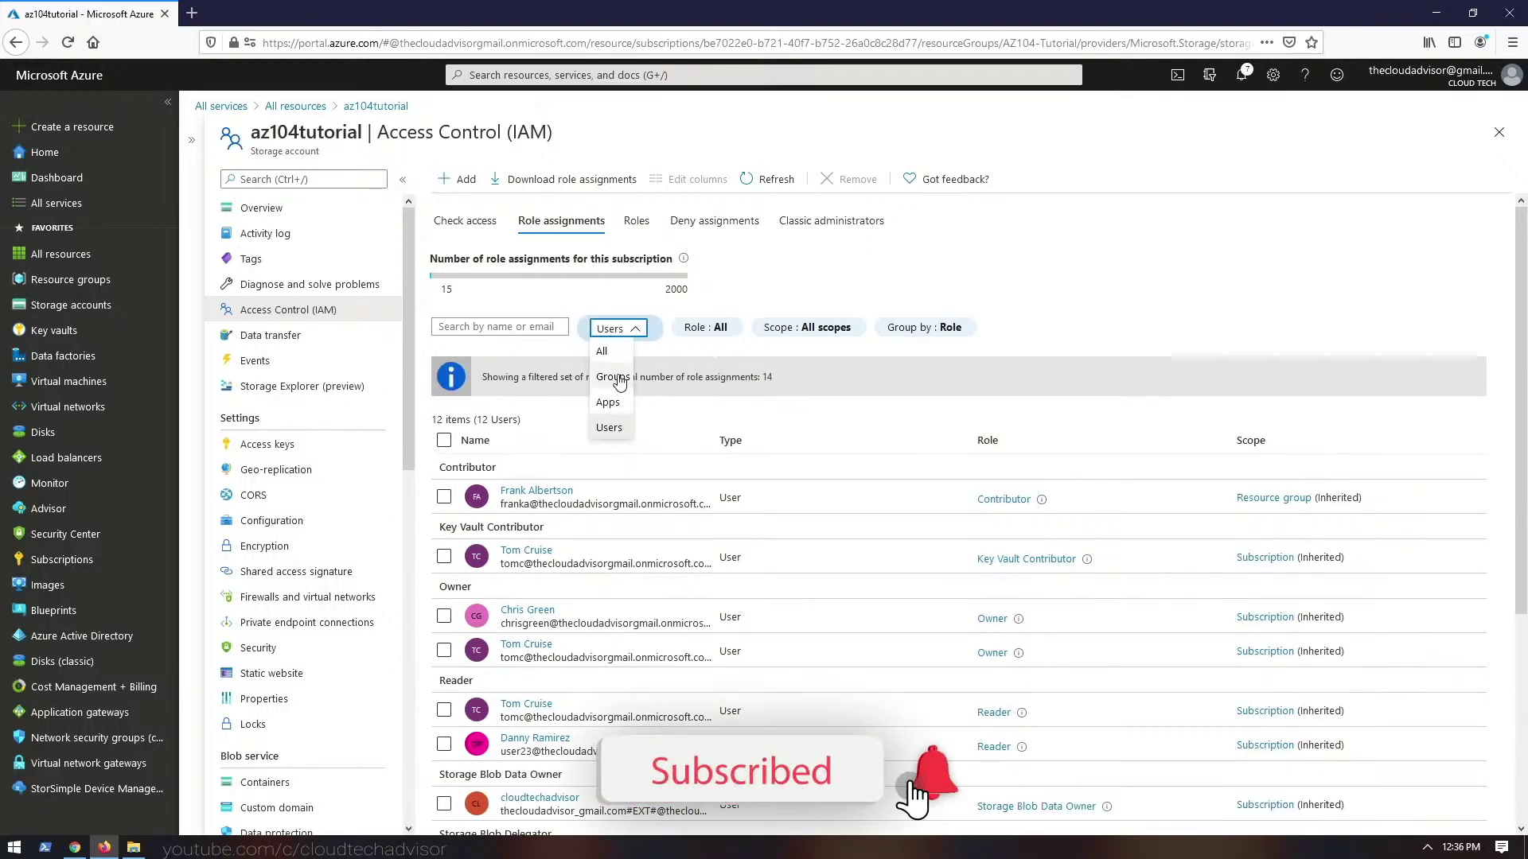
{"action": "left_click", "coordinate": [612, 376]}
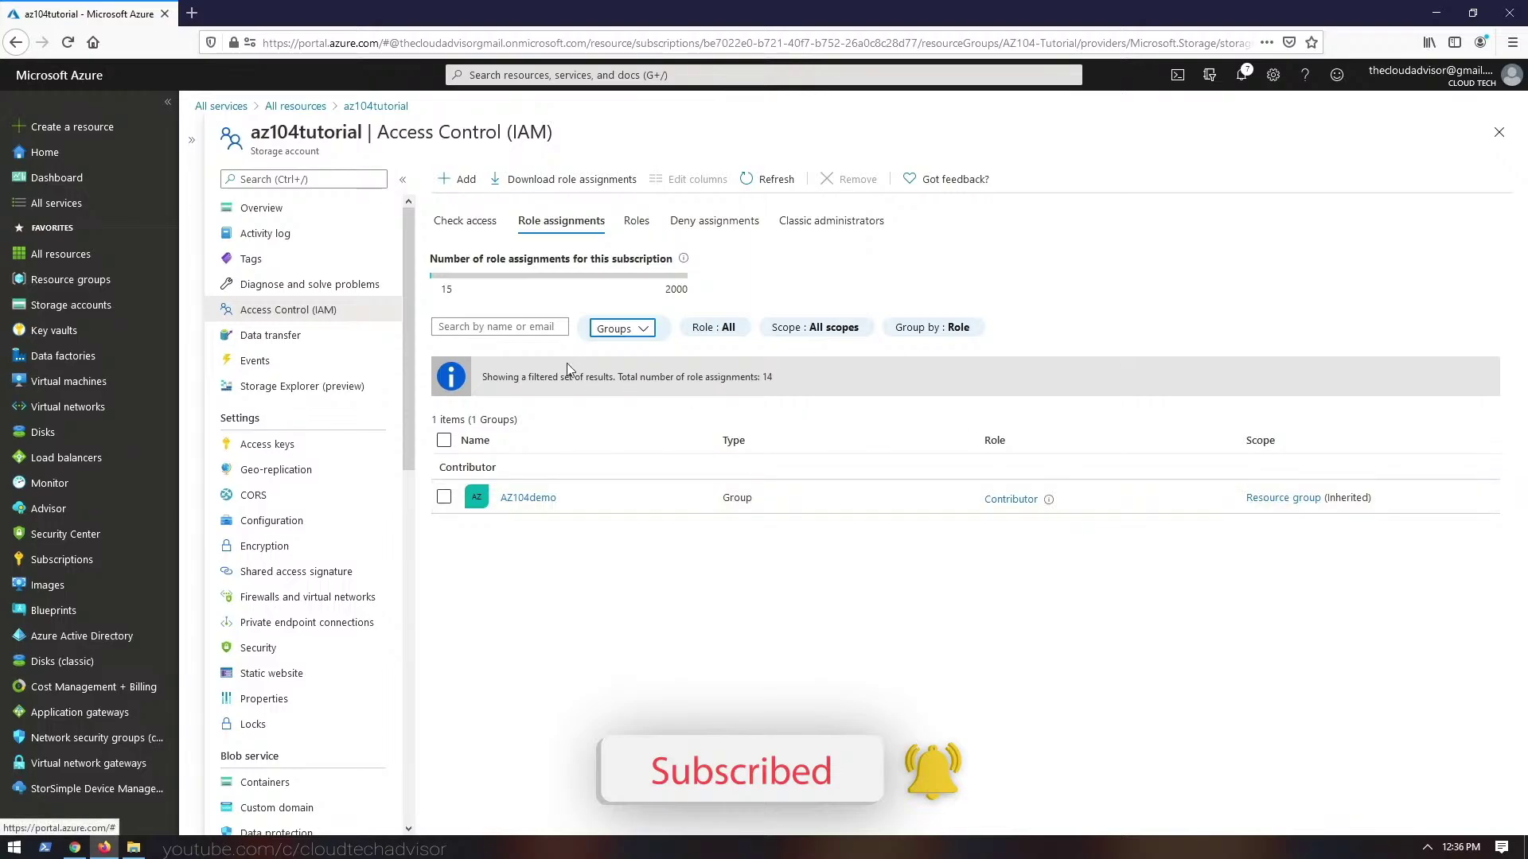
{"action": "left_click", "coordinate": [726, 329]}
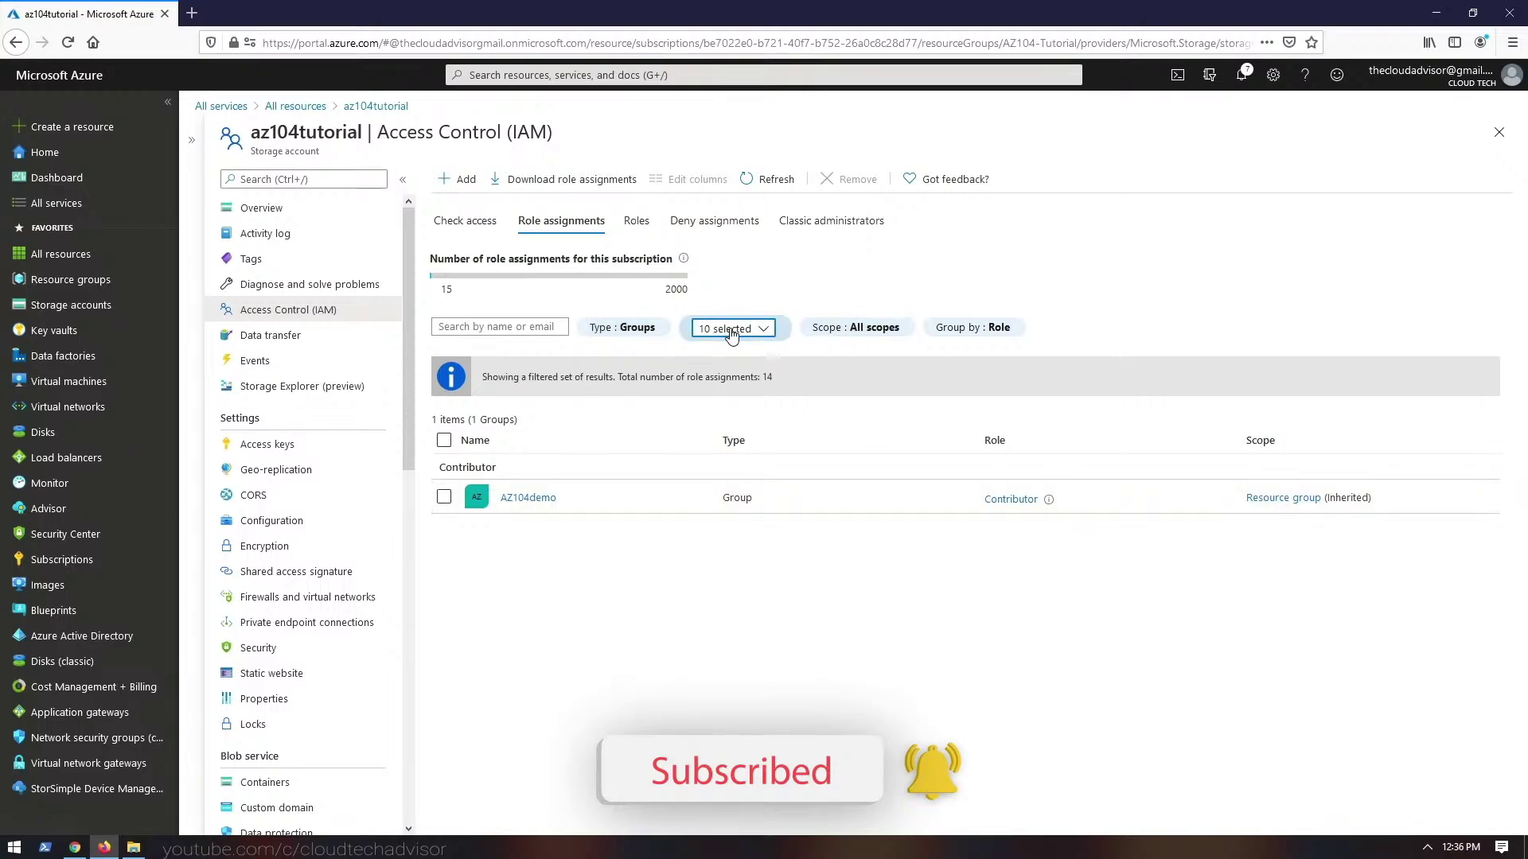
{"action": "left_click", "coordinate": [729, 329]}
{"action": "left_click", "coordinate": [638, 330]}
{"action": "left_click", "coordinate": [645, 329]}
{"action": "left_click", "coordinate": [607, 354]}
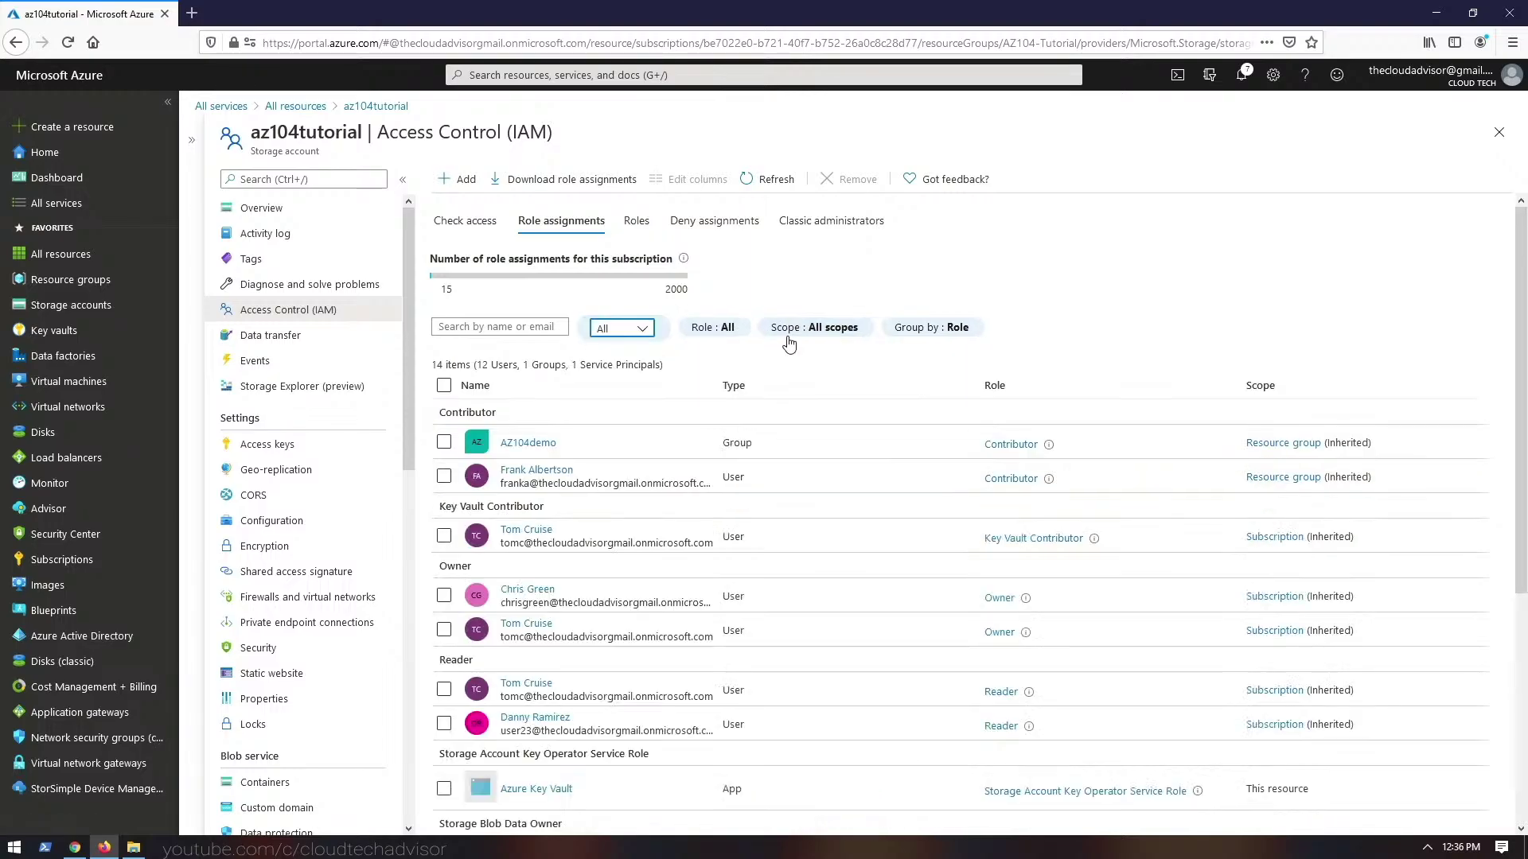
- Inspect the Scope filter and grouping options for the storage account's role assignments
{"action": "left_click", "coordinate": [844, 333]}
{"action": "left_click", "coordinate": [815, 331]}
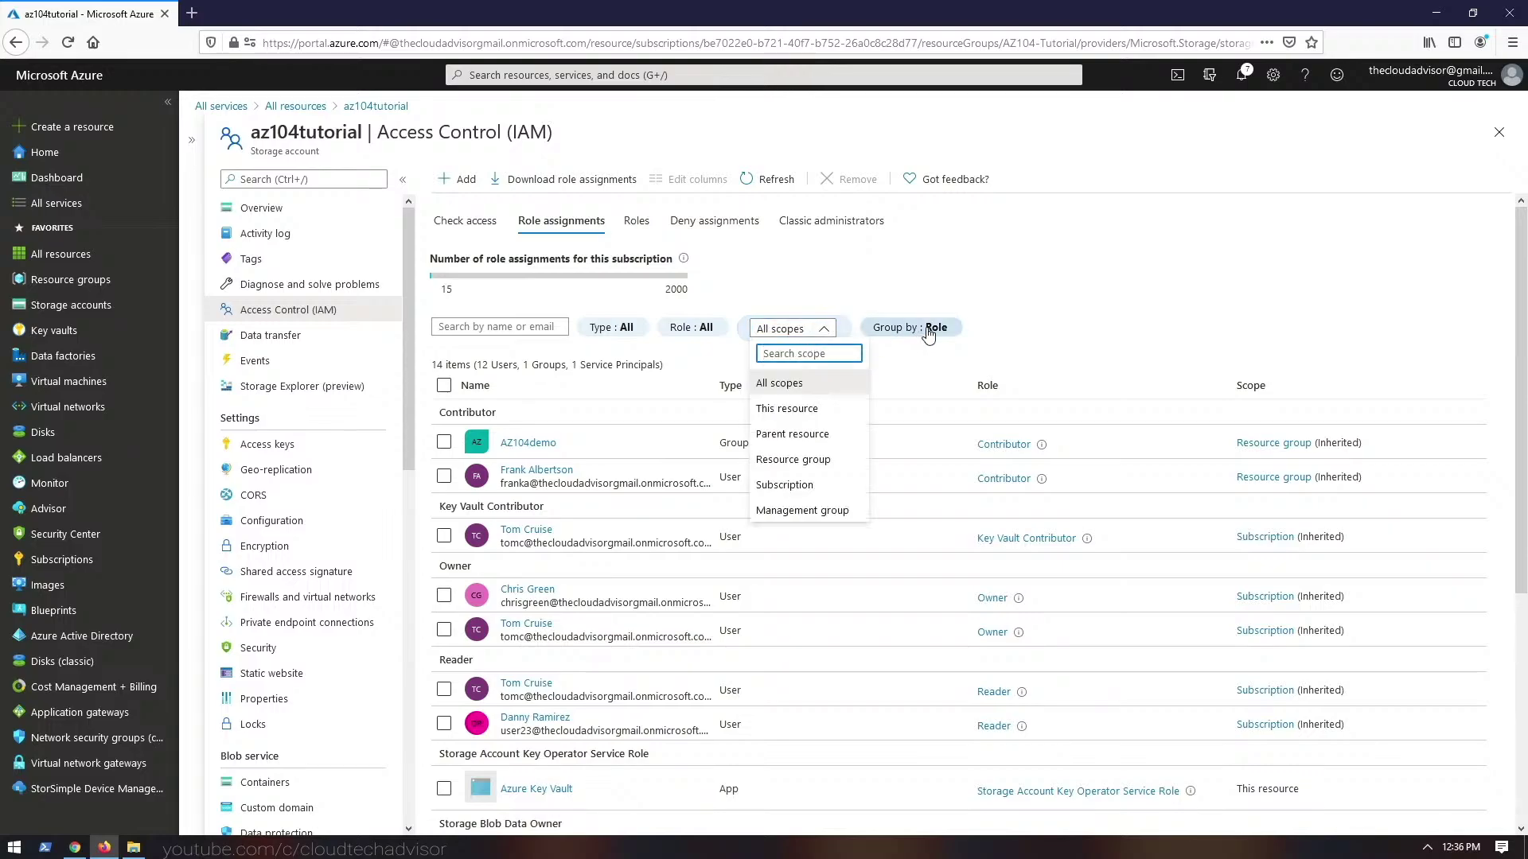
{"action": "left_click", "coordinate": [930, 331]}
{"action": "left_click", "coordinate": [935, 331]}
{"action": "left_click", "coordinate": [935, 331]}
{"action": "left_click", "coordinate": [836, 329]}
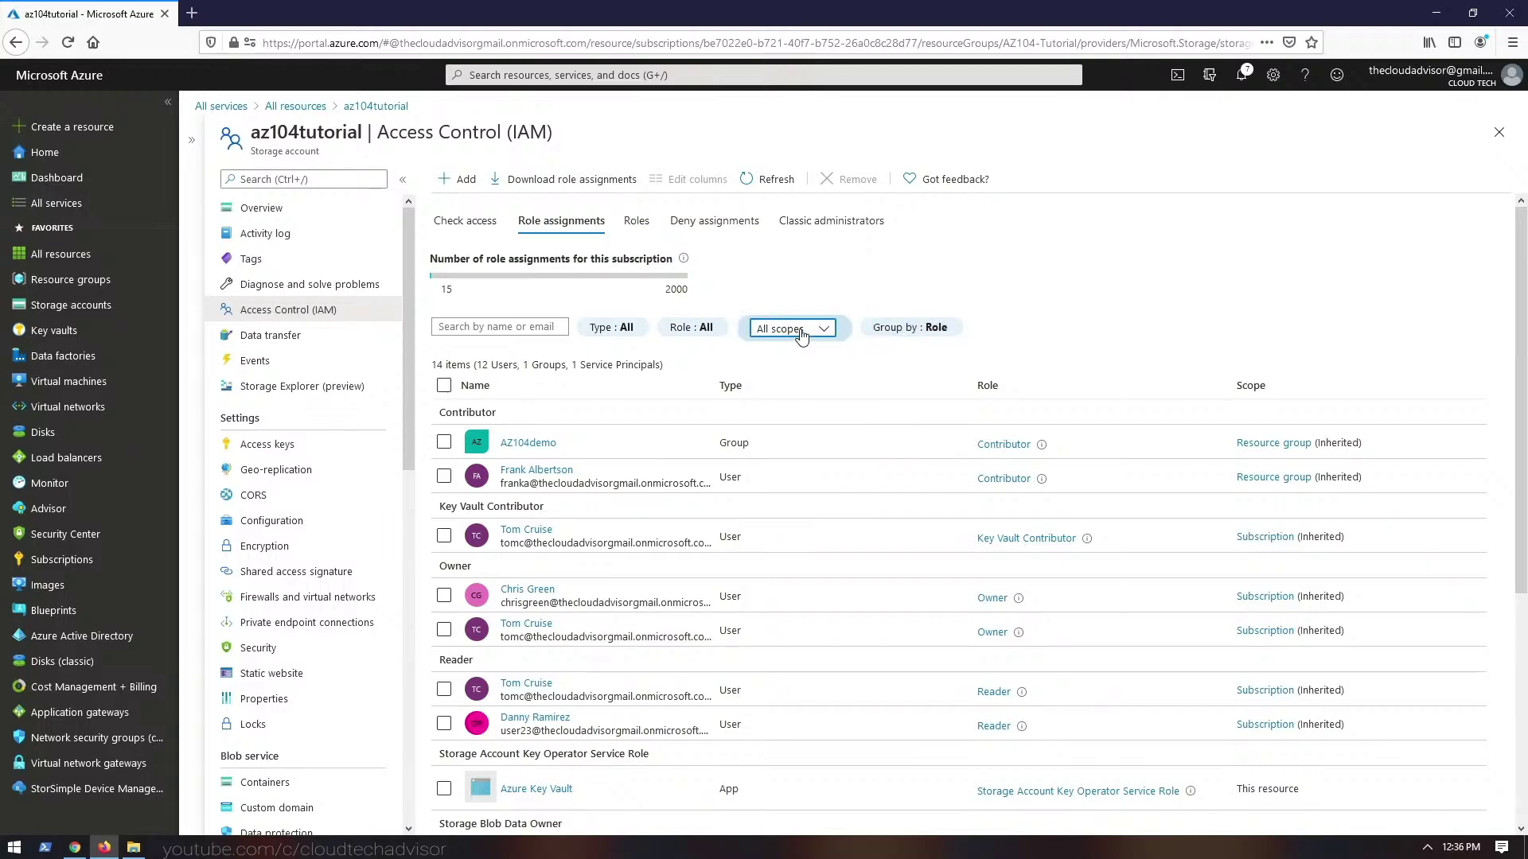
{"action": "left_click", "coordinate": [824, 330]}
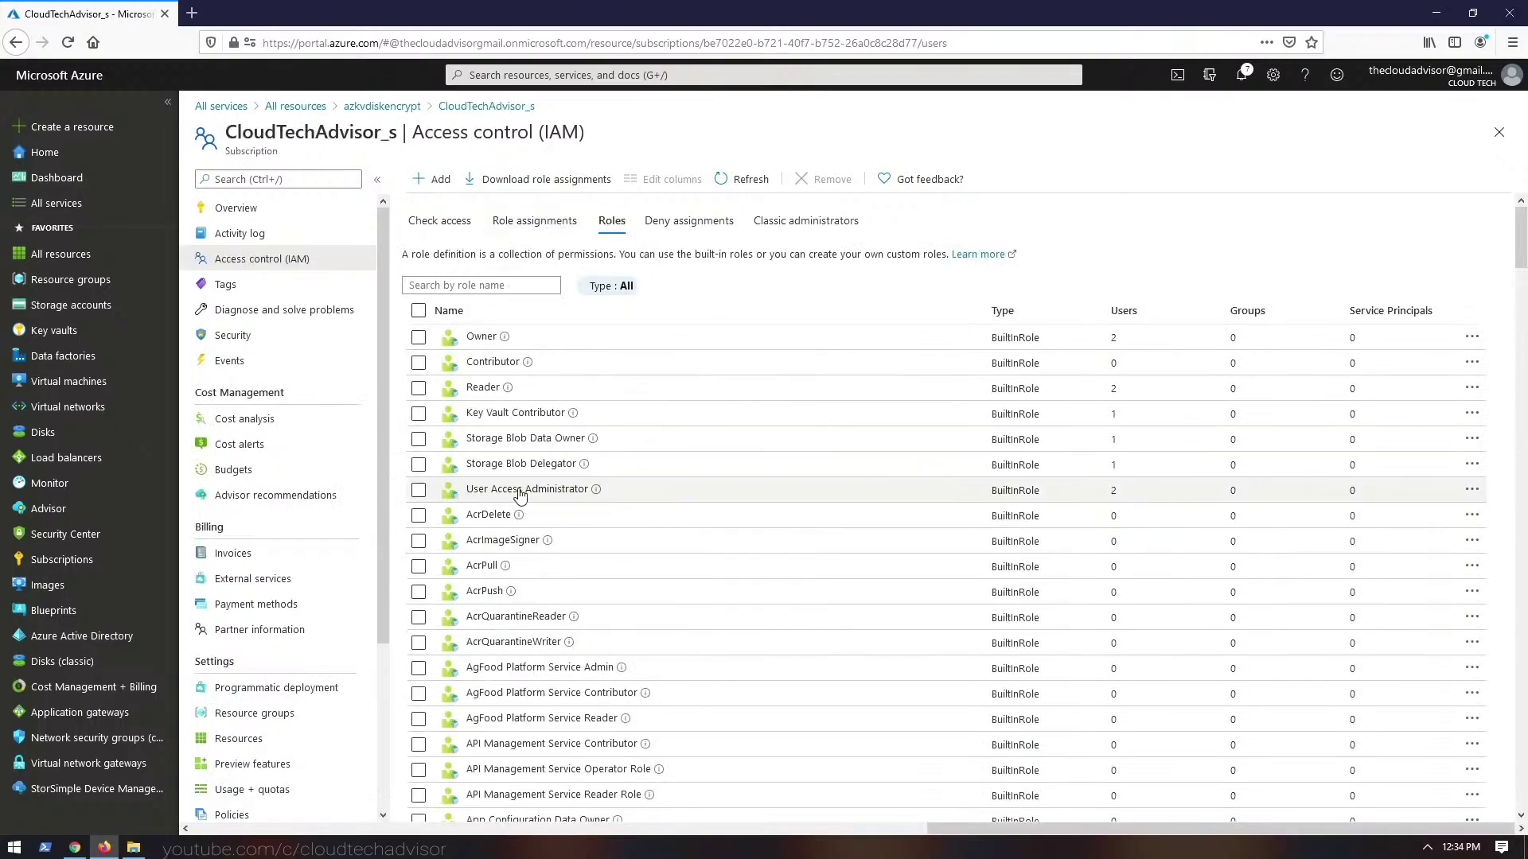
- Check User Access Administrator holders, then view the subscription's deny assignments and classic administrators
{"action": "left_click", "coordinate": [519, 494]}
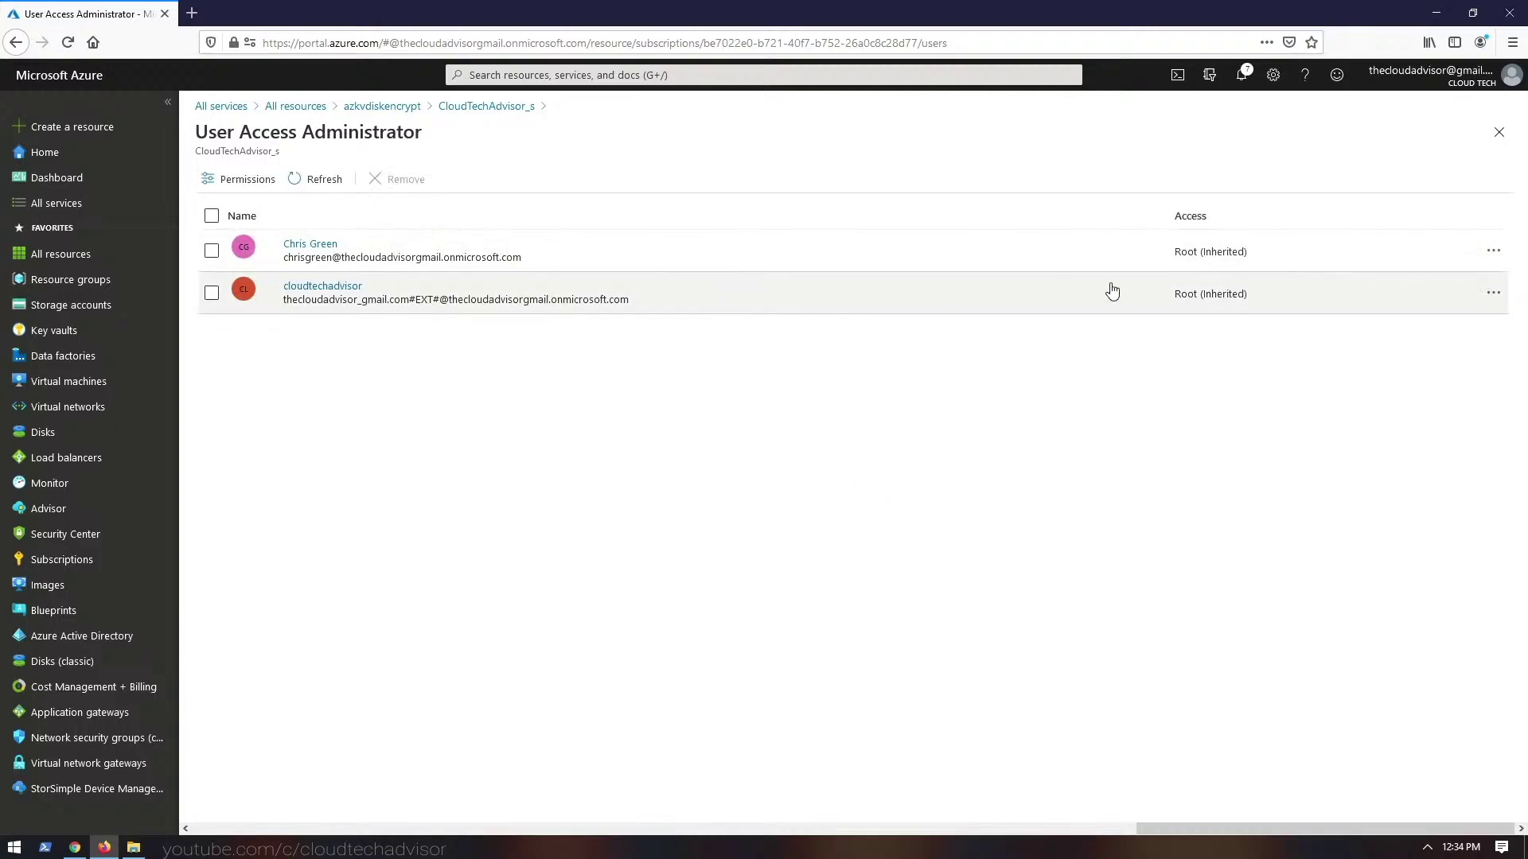
{"action": "left_click", "coordinate": [486, 106]}
{"action": "left_click", "coordinate": [689, 222]}
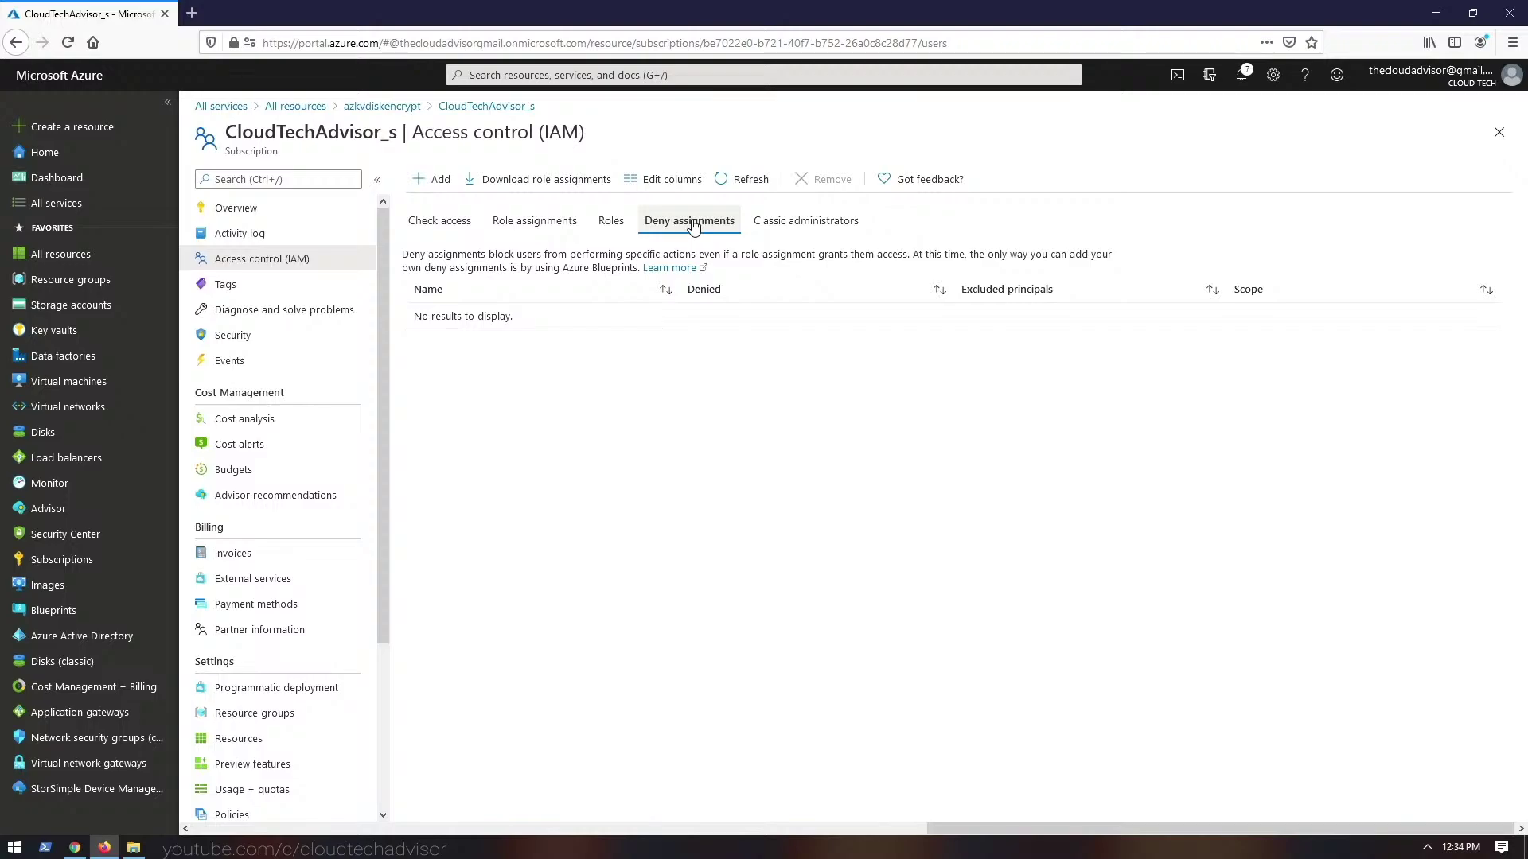
{"action": "key", "text": "Right"}
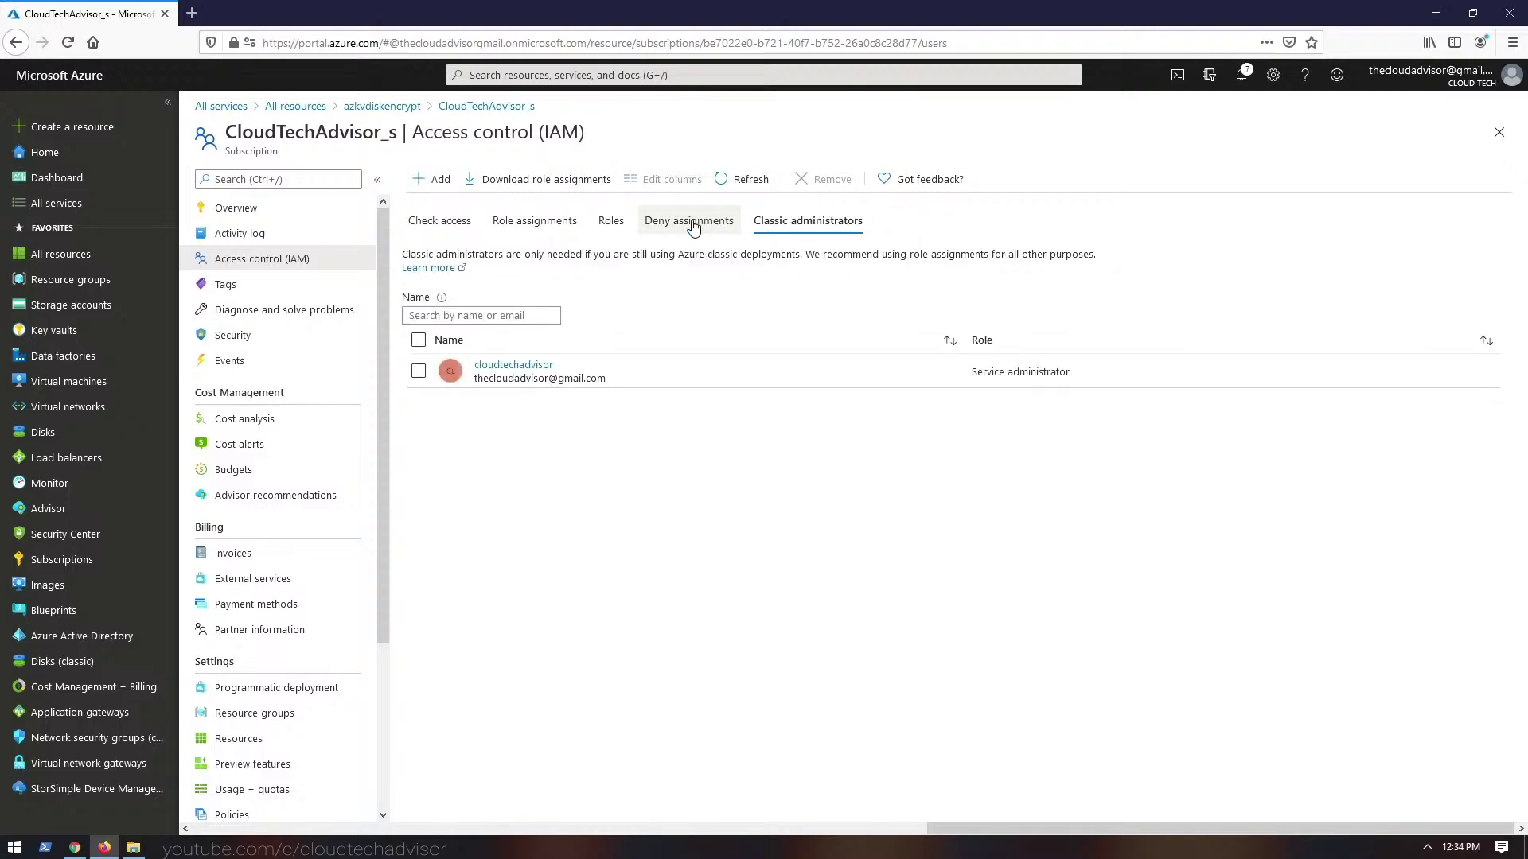
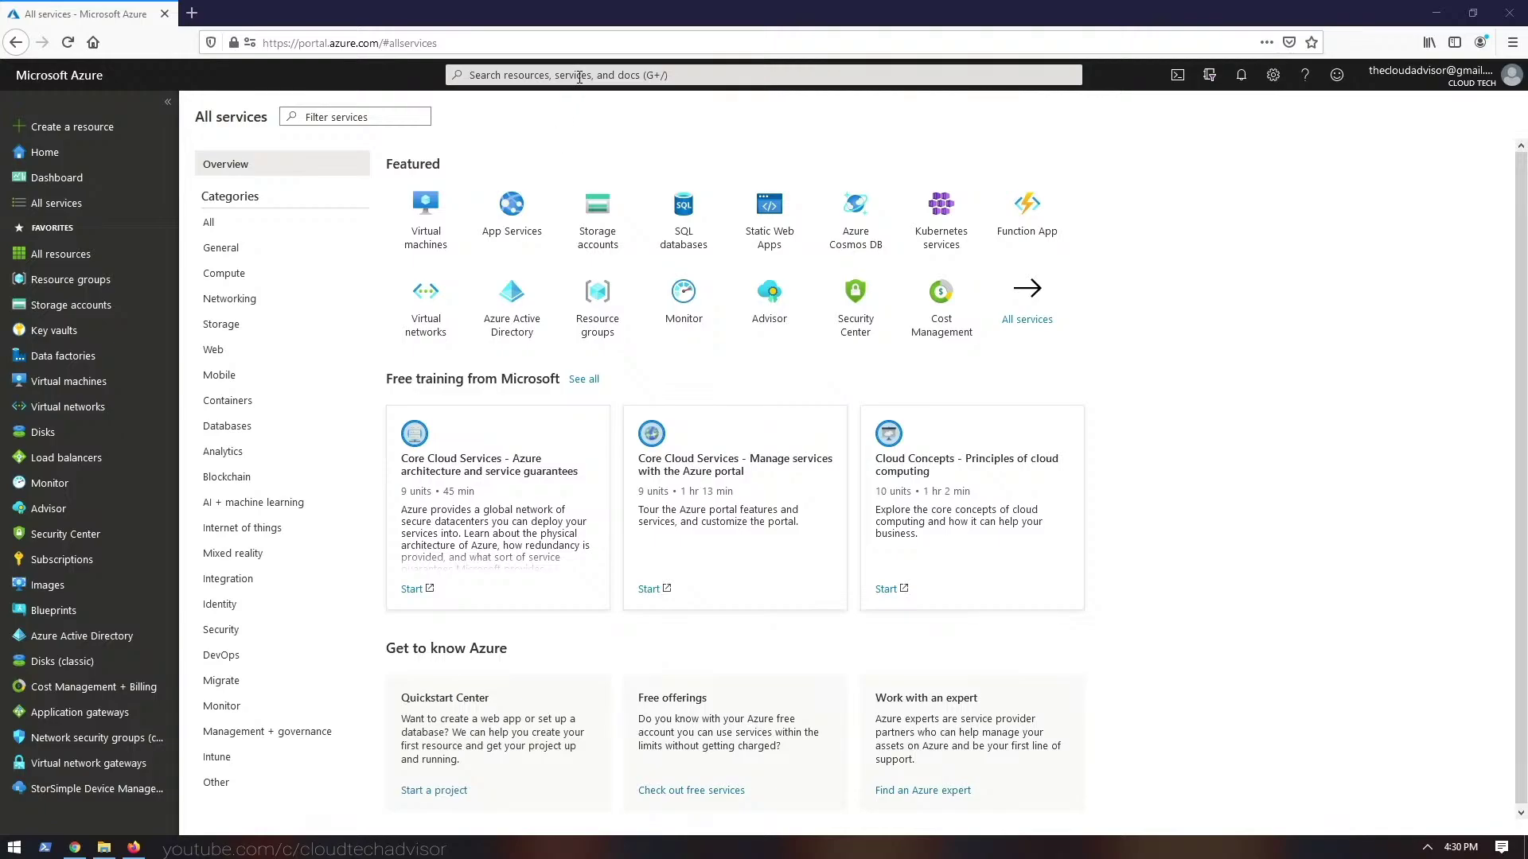
- Open the Subscriptions page showing the one active subscription with Account admin role and €0.00 cost
{"action": "left_click", "coordinate": [580, 74]}
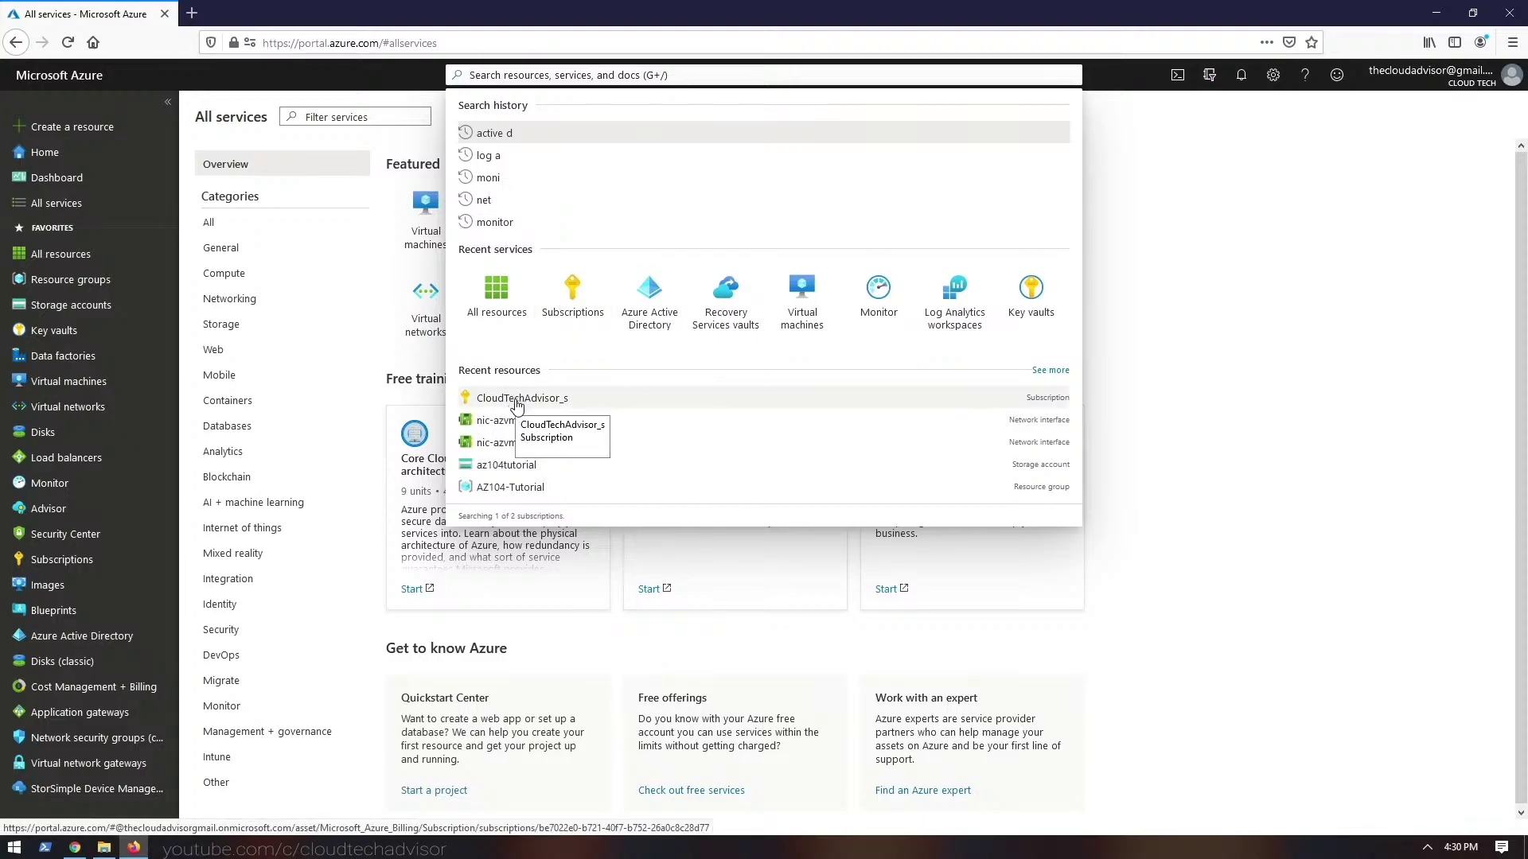
{"action": "left_click", "coordinate": [112, 562]}
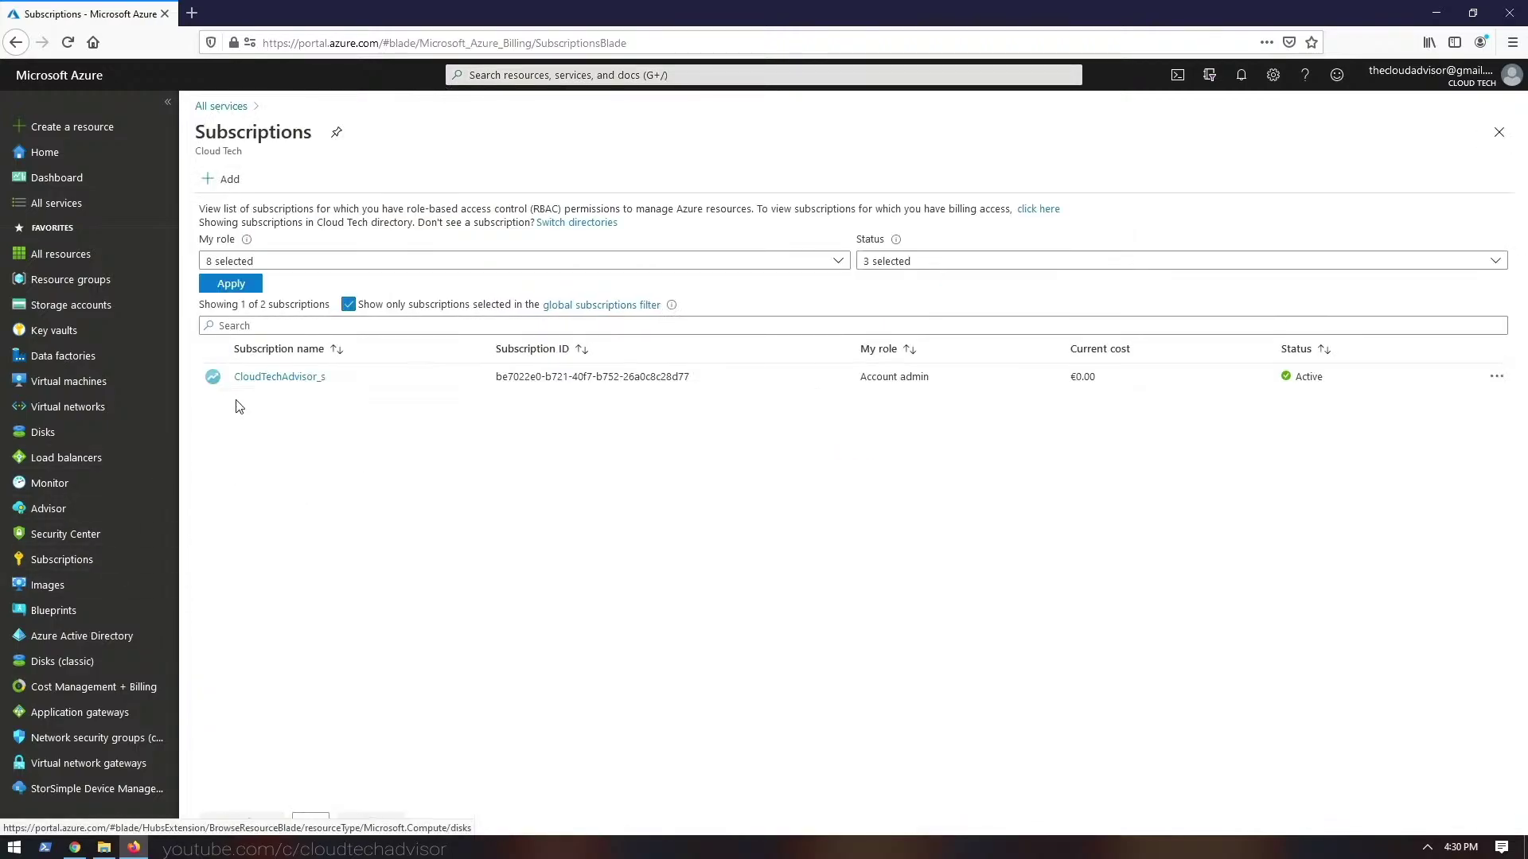
{"action": "left_click", "coordinate": [222, 179]}
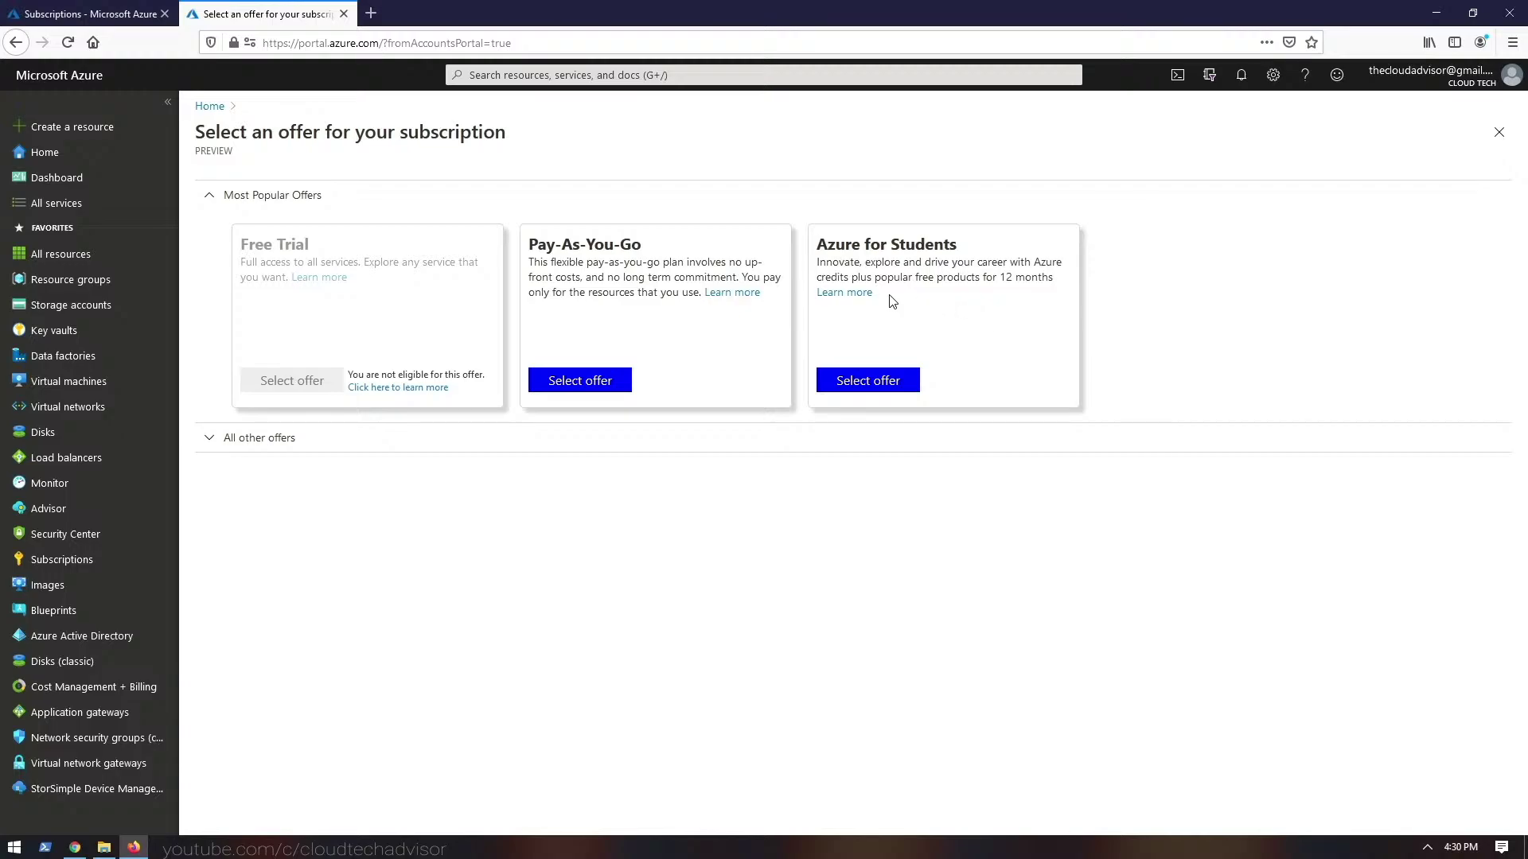
{"action": "left_click", "coordinate": [857, 296]}
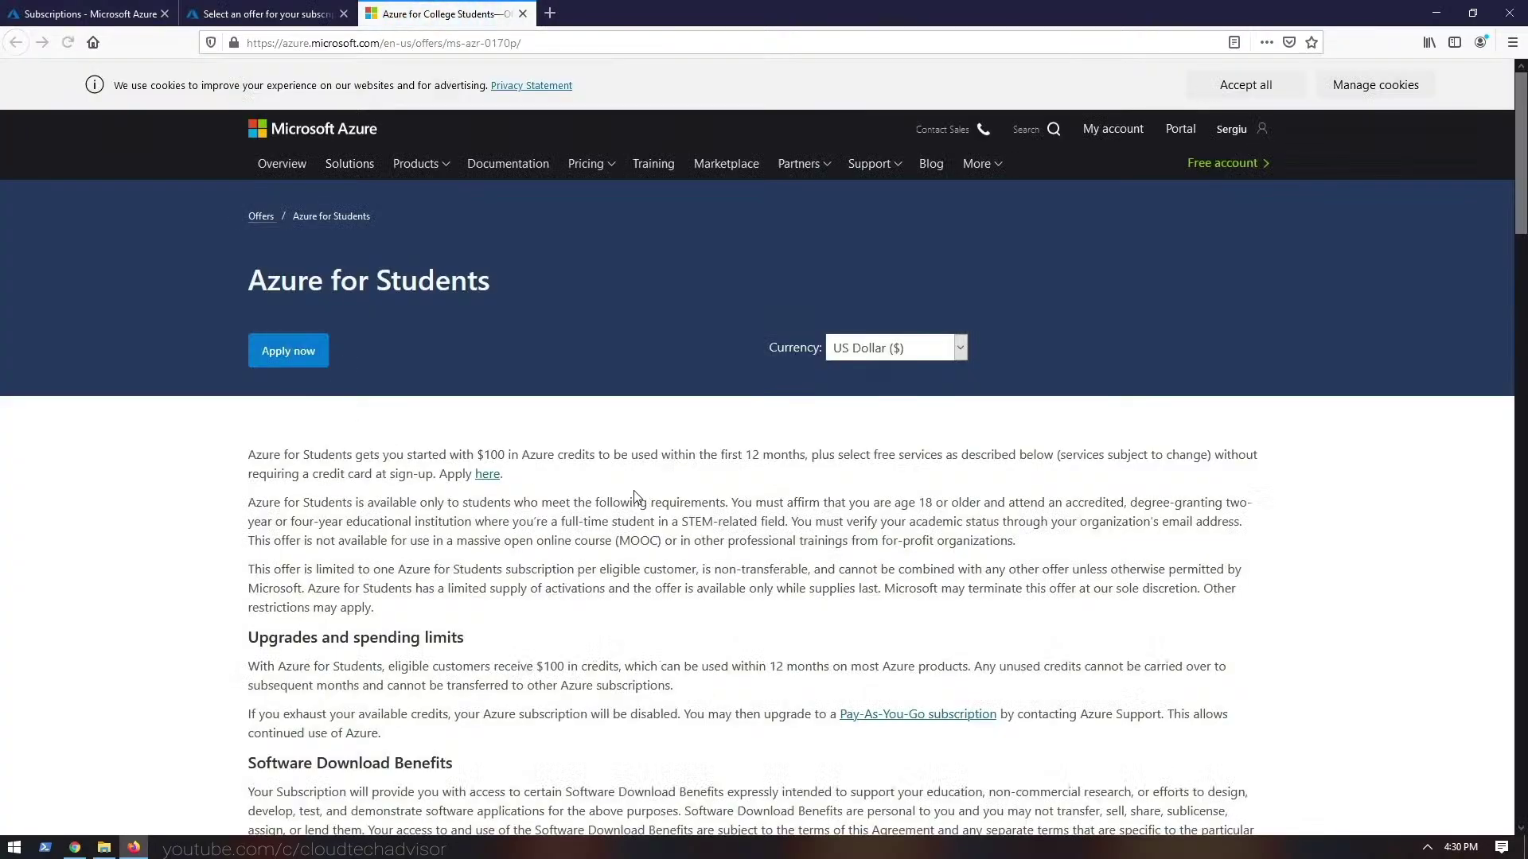
{"action": "left_click_drag", "start_coordinate": [310, 475], "coordinate": [725, 634]}
{"action": "left_click", "coordinate": [727, 629]}
{"action": "scroll", "coordinate": [726, 627], "scroll_direction": "down", "scroll_amount": 8}
{"action": "scroll", "coordinate": [727, 629], "scroll_direction": "up", "scroll_amount": 10}
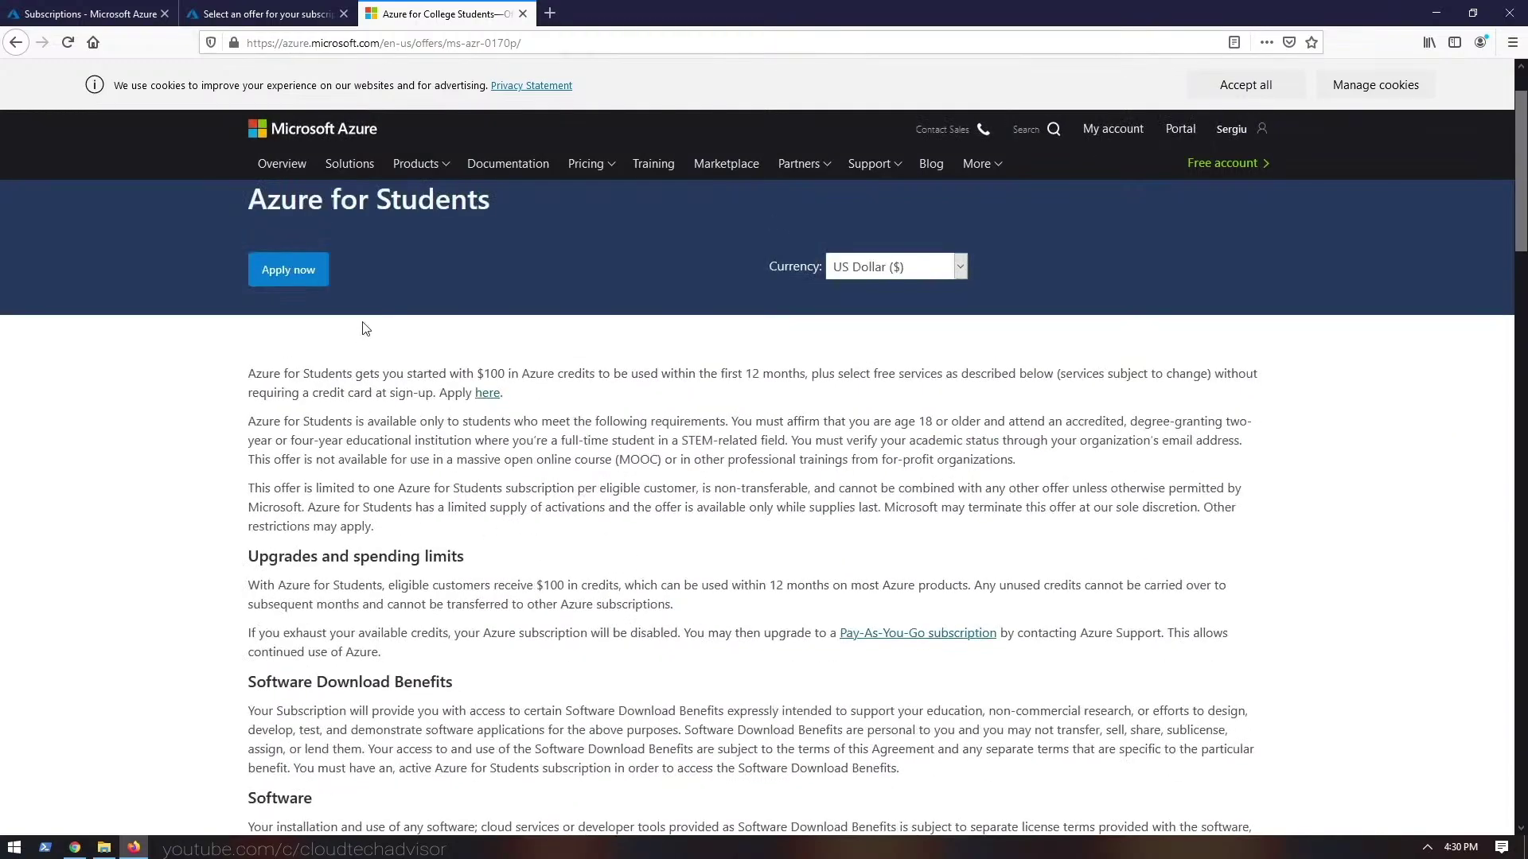
{"action": "left_click", "coordinate": [522, 13]}
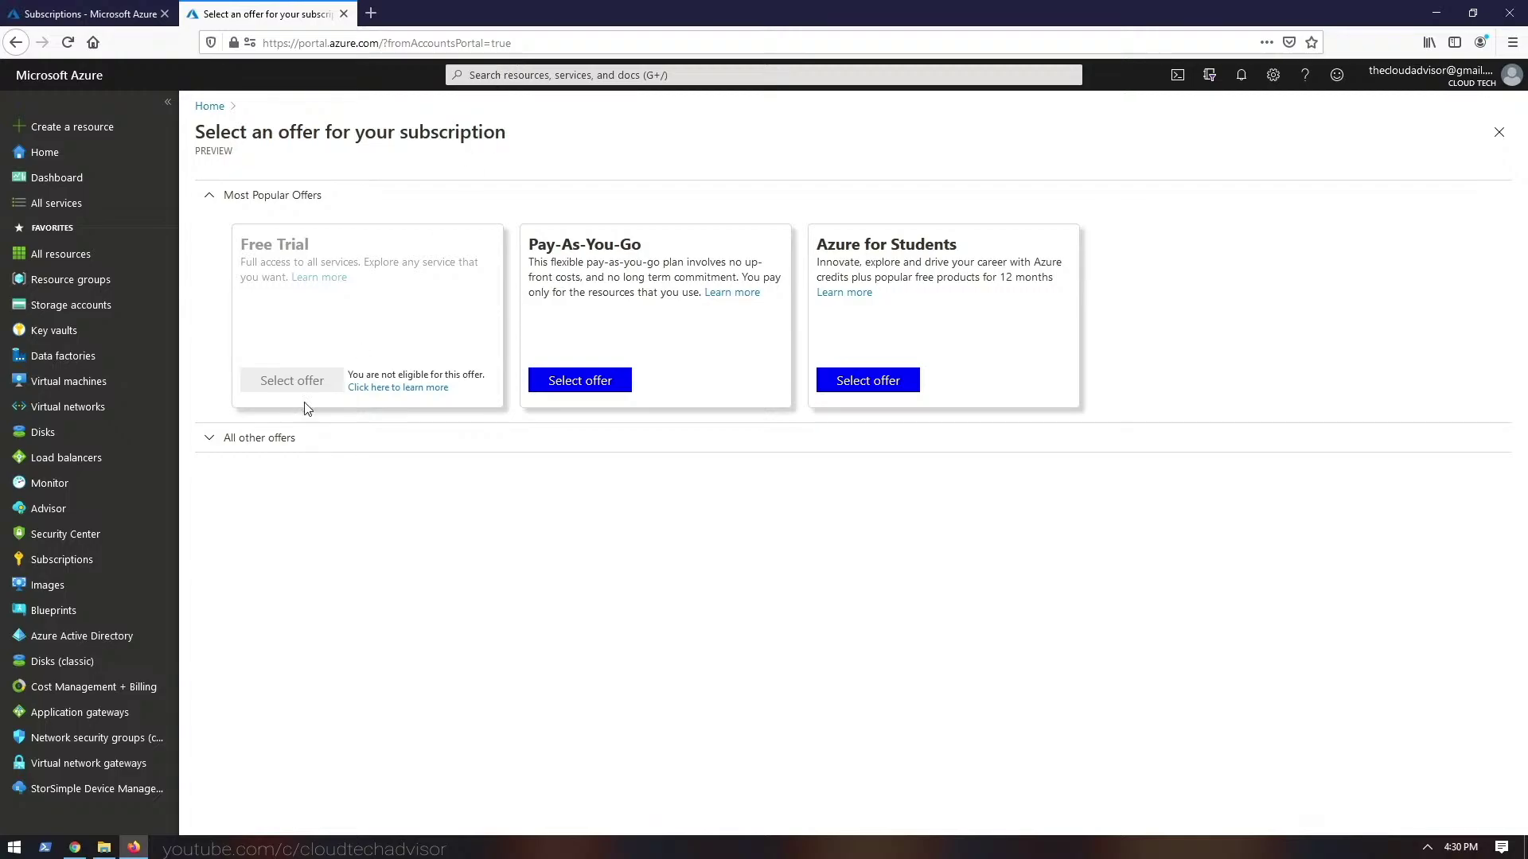
{"action": "left_click", "coordinate": [274, 446]}
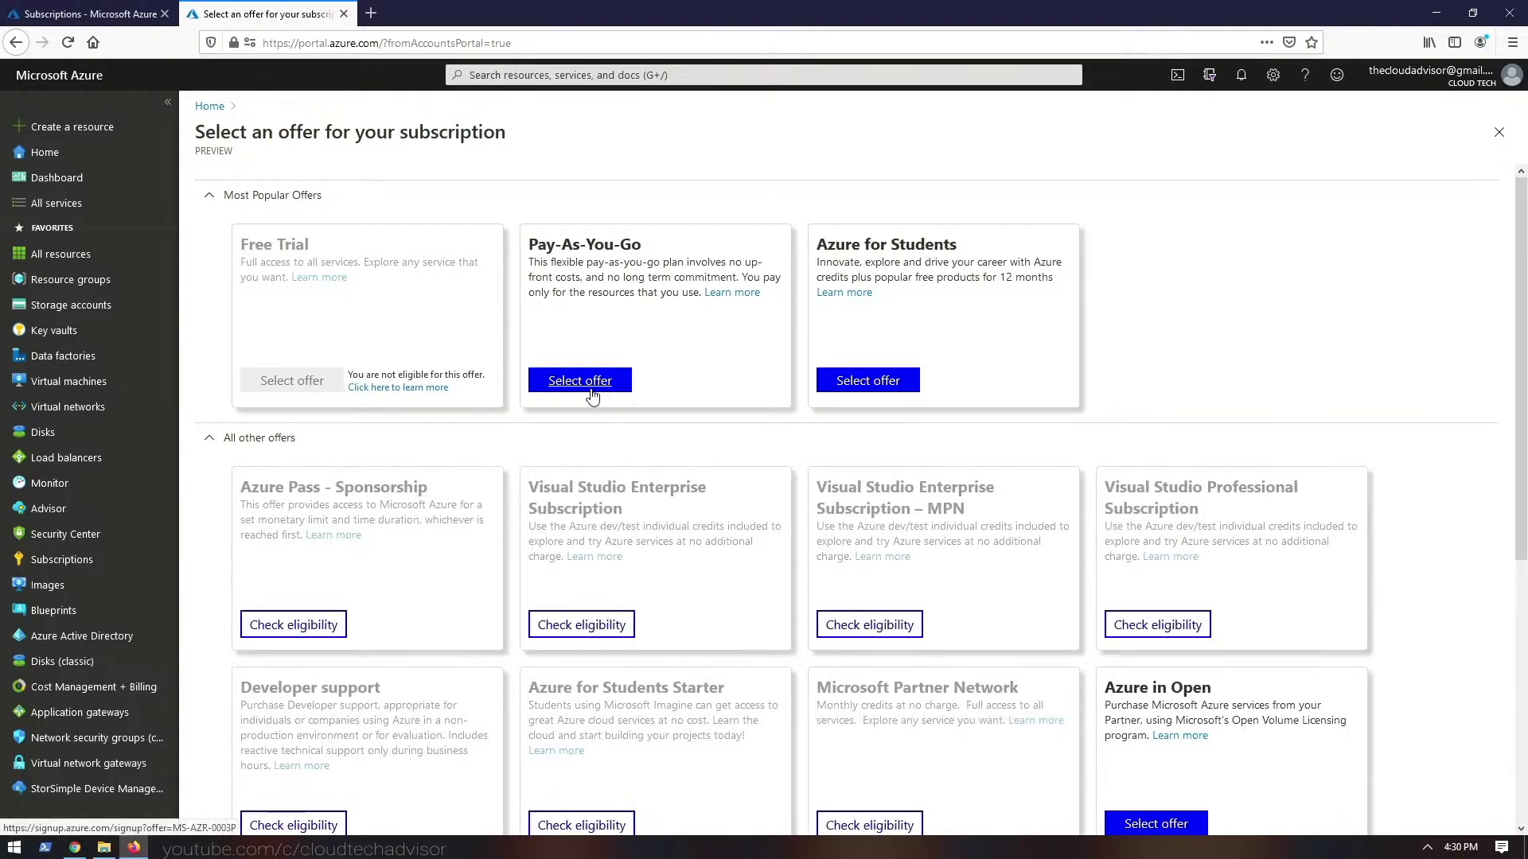
{"action": "left_click", "coordinate": [592, 392]}
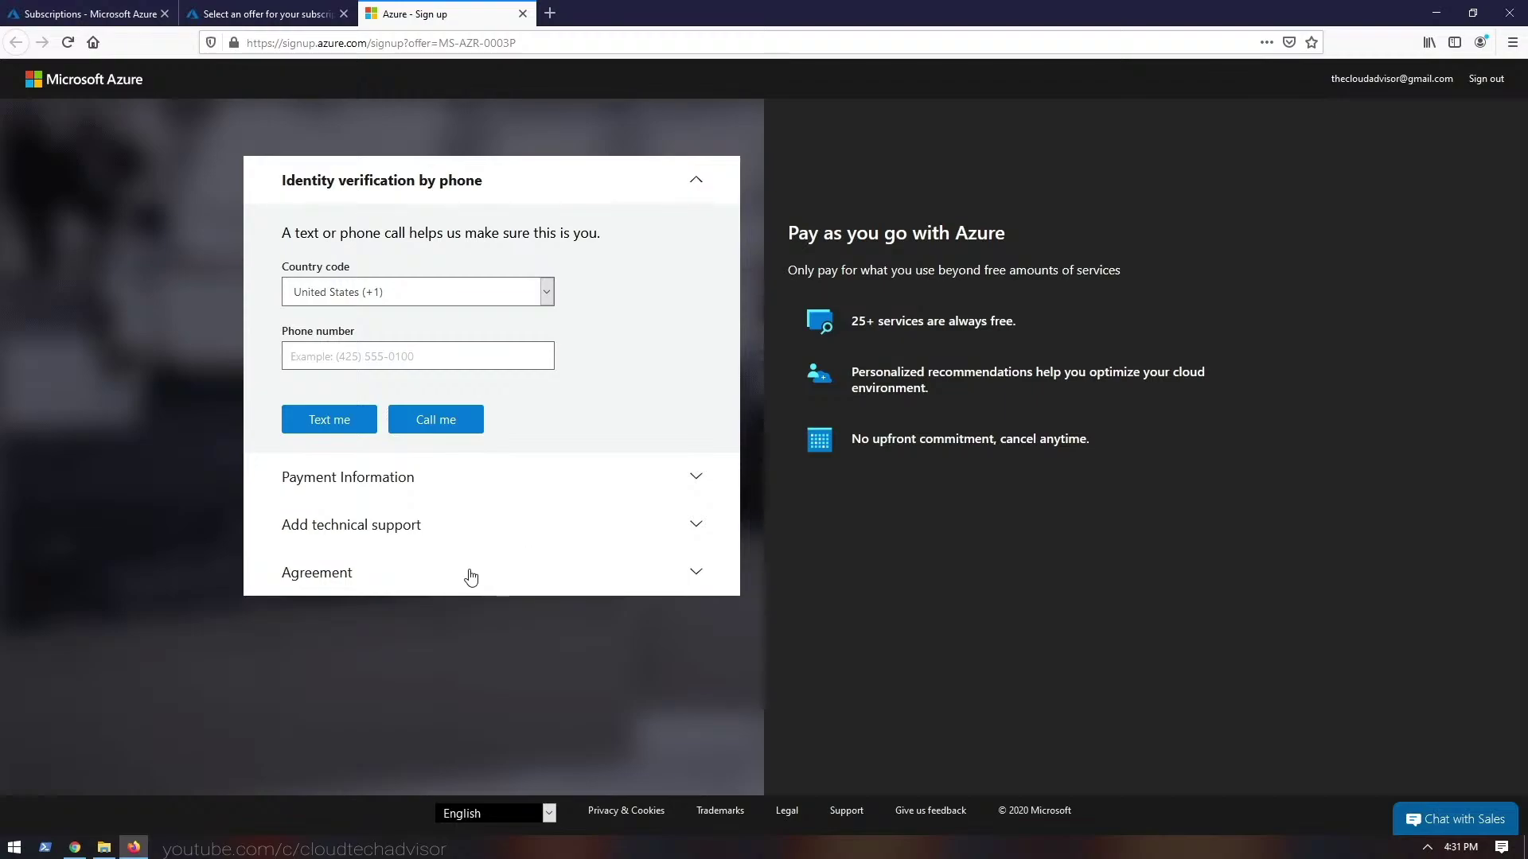
{"action": "left_click", "coordinate": [464, 478]}
{"action": "left_click", "coordinate": [521, 14]}
{"action": "left_click", "coordinate": [343, 14]}
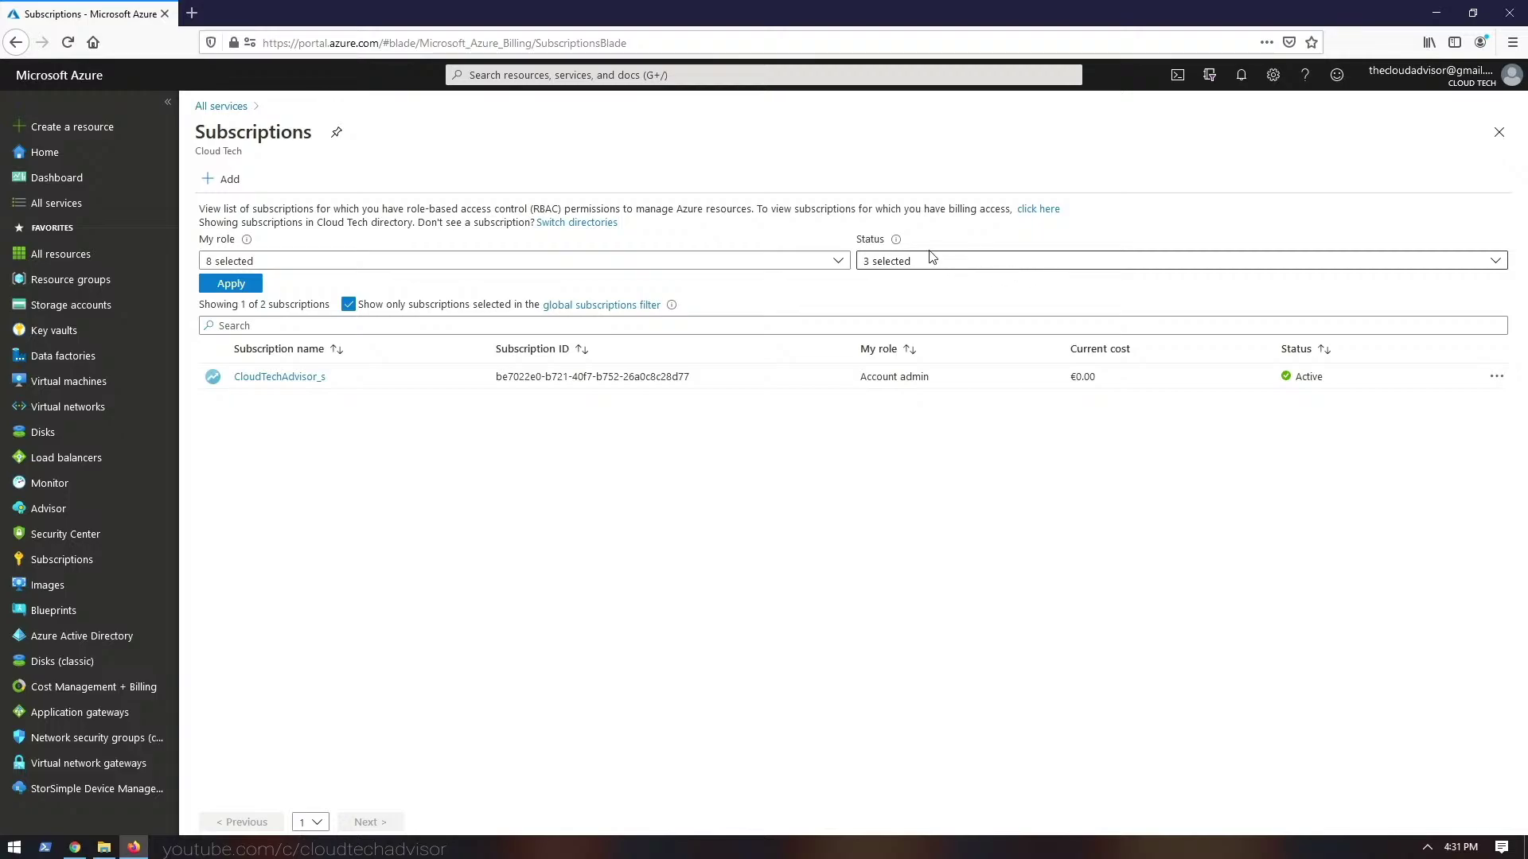
- Try the My role and Status filters, and toggle showing subscriptions outside the global filter
{"action": "left_click", "coordinate": [595, 266]}
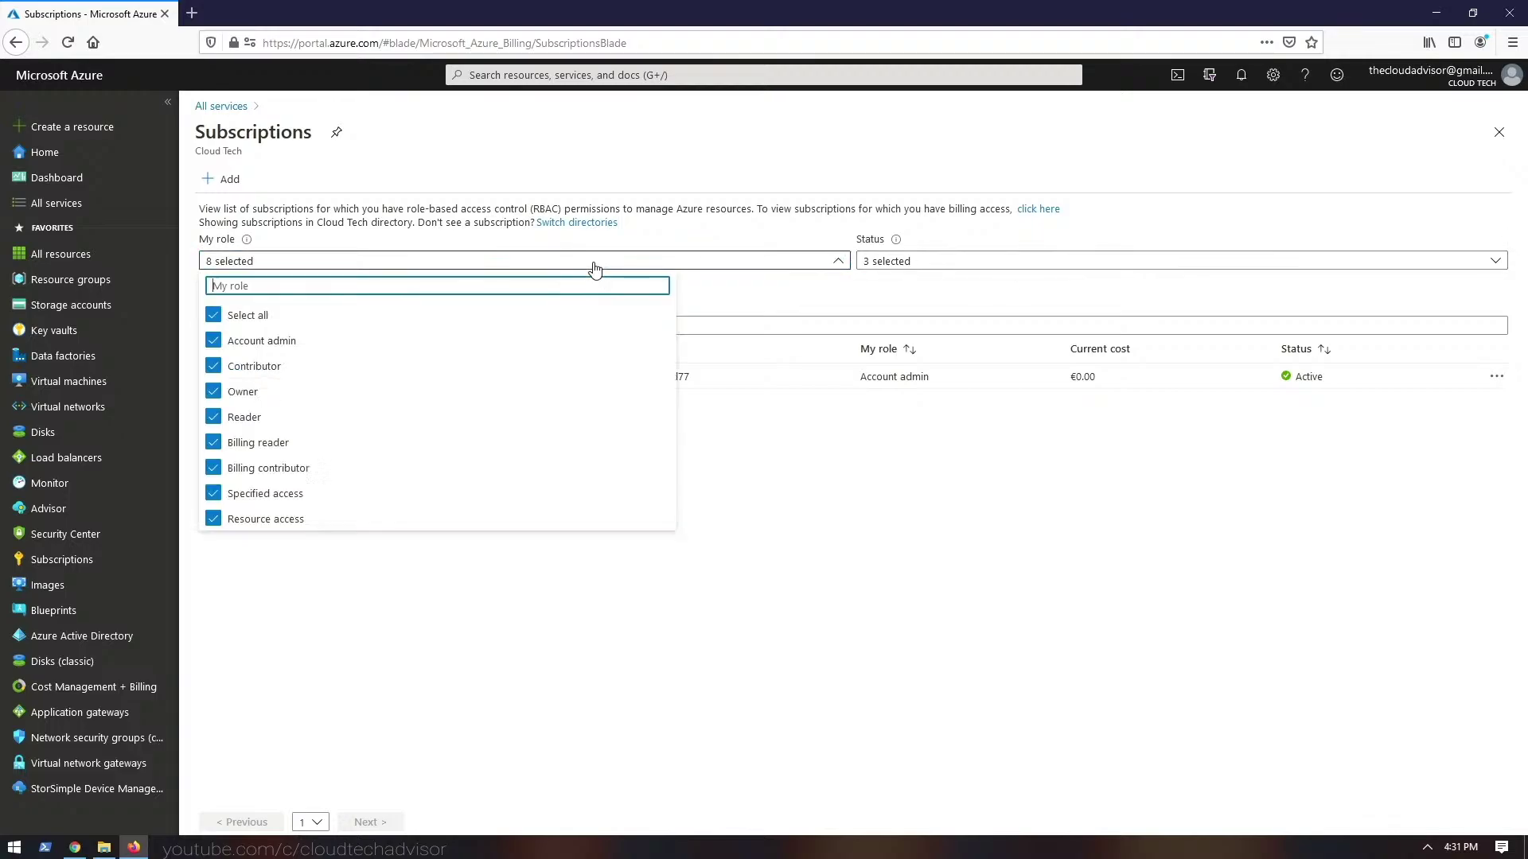
{"action": "left_click", "coordinate": [454, 258]}
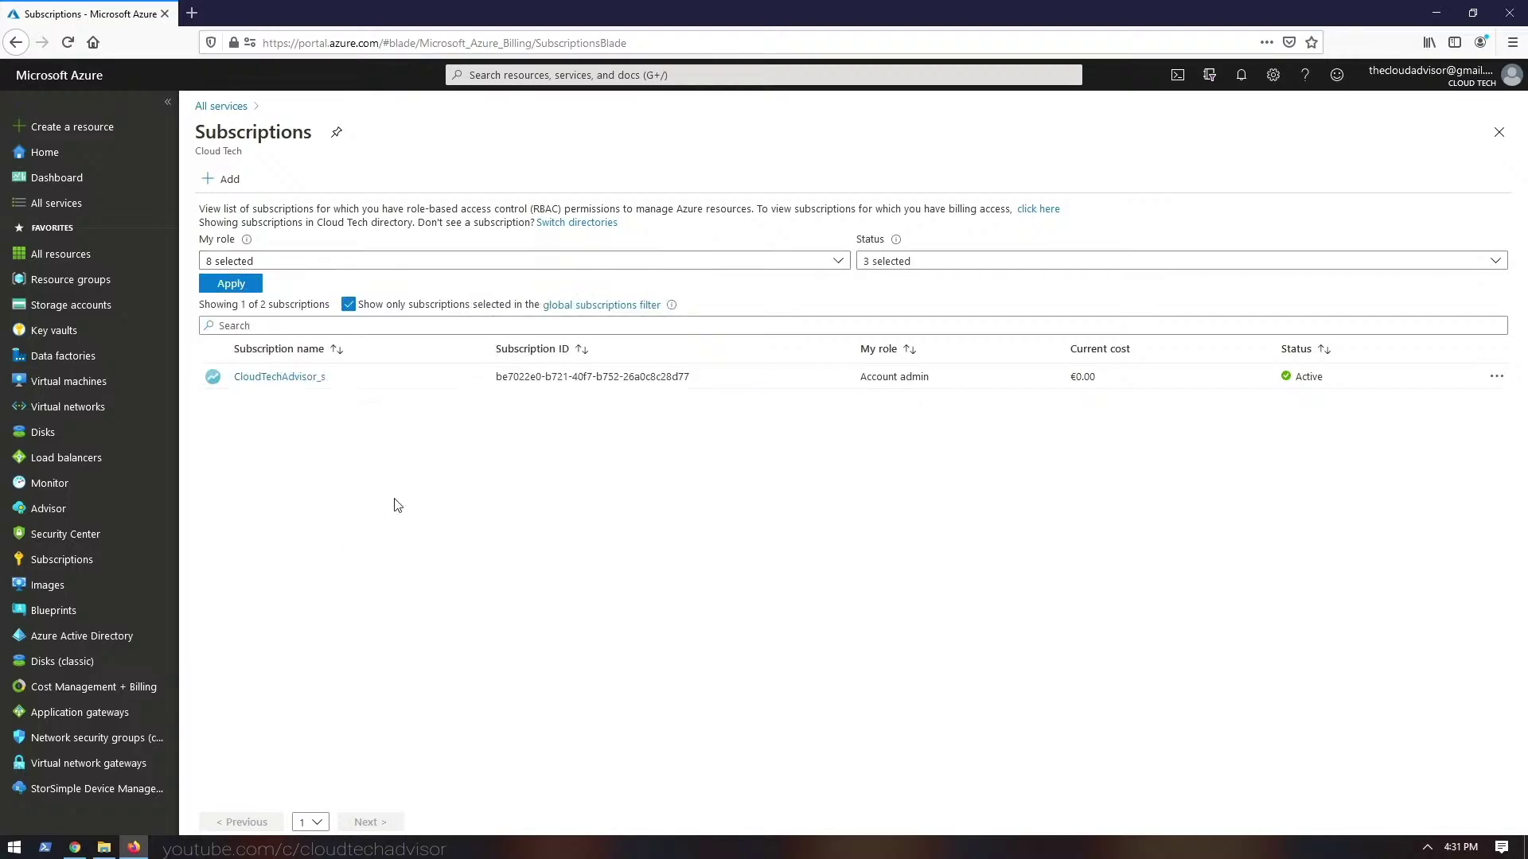
{"action": "left_click", "coordinate": [891, 260]}
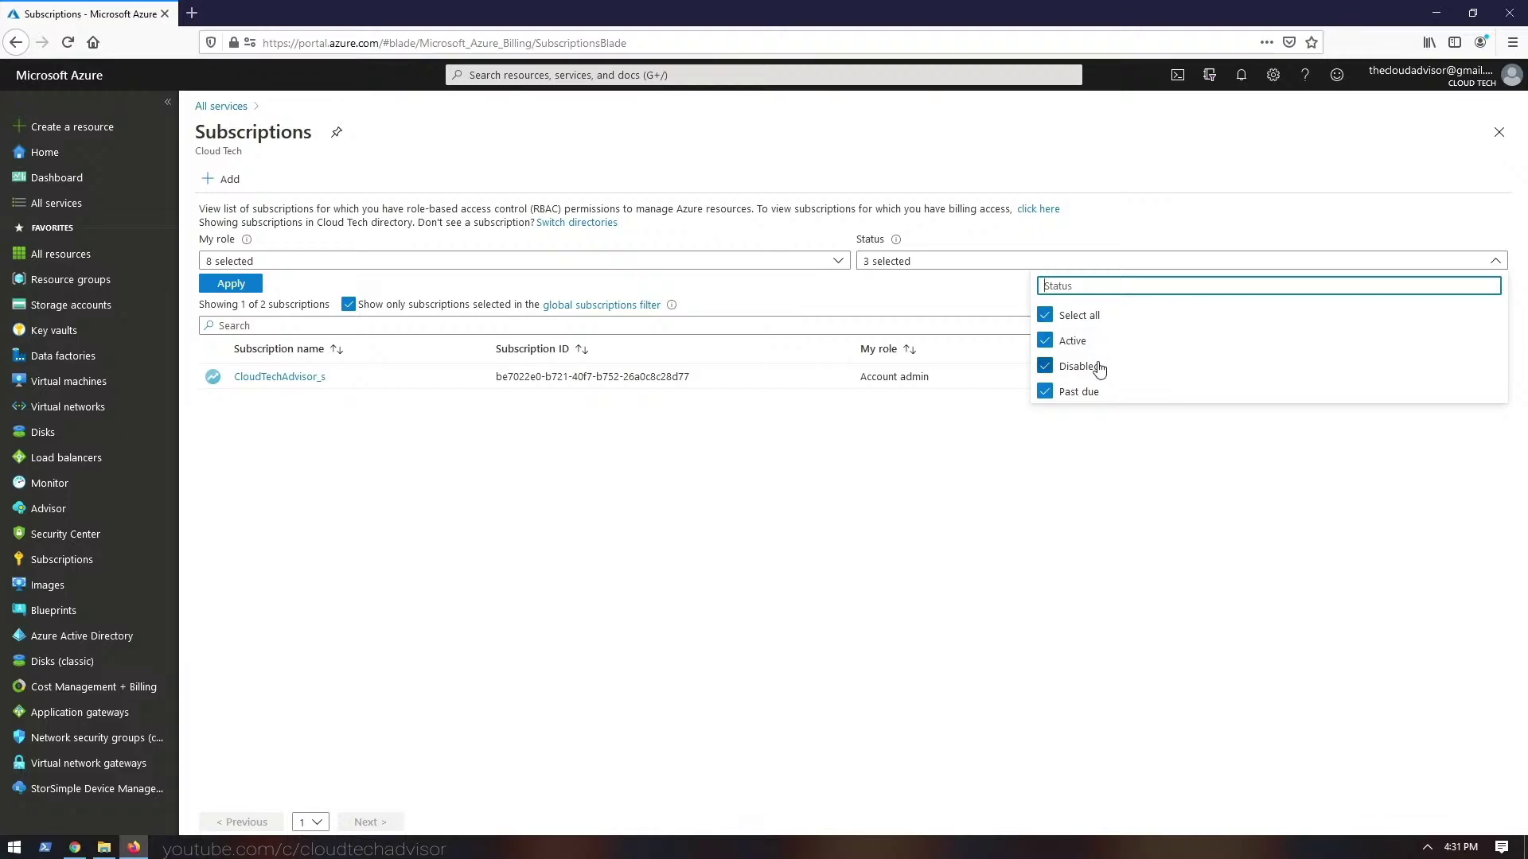
{"action": "left_click_drag", "start_coordinate": [241, 305], "coordinate": [495, 306]}
{"action": "left_click", "coordinate": [497, 306]}
{"action": "left_click", "coordinate": [348, 305]}
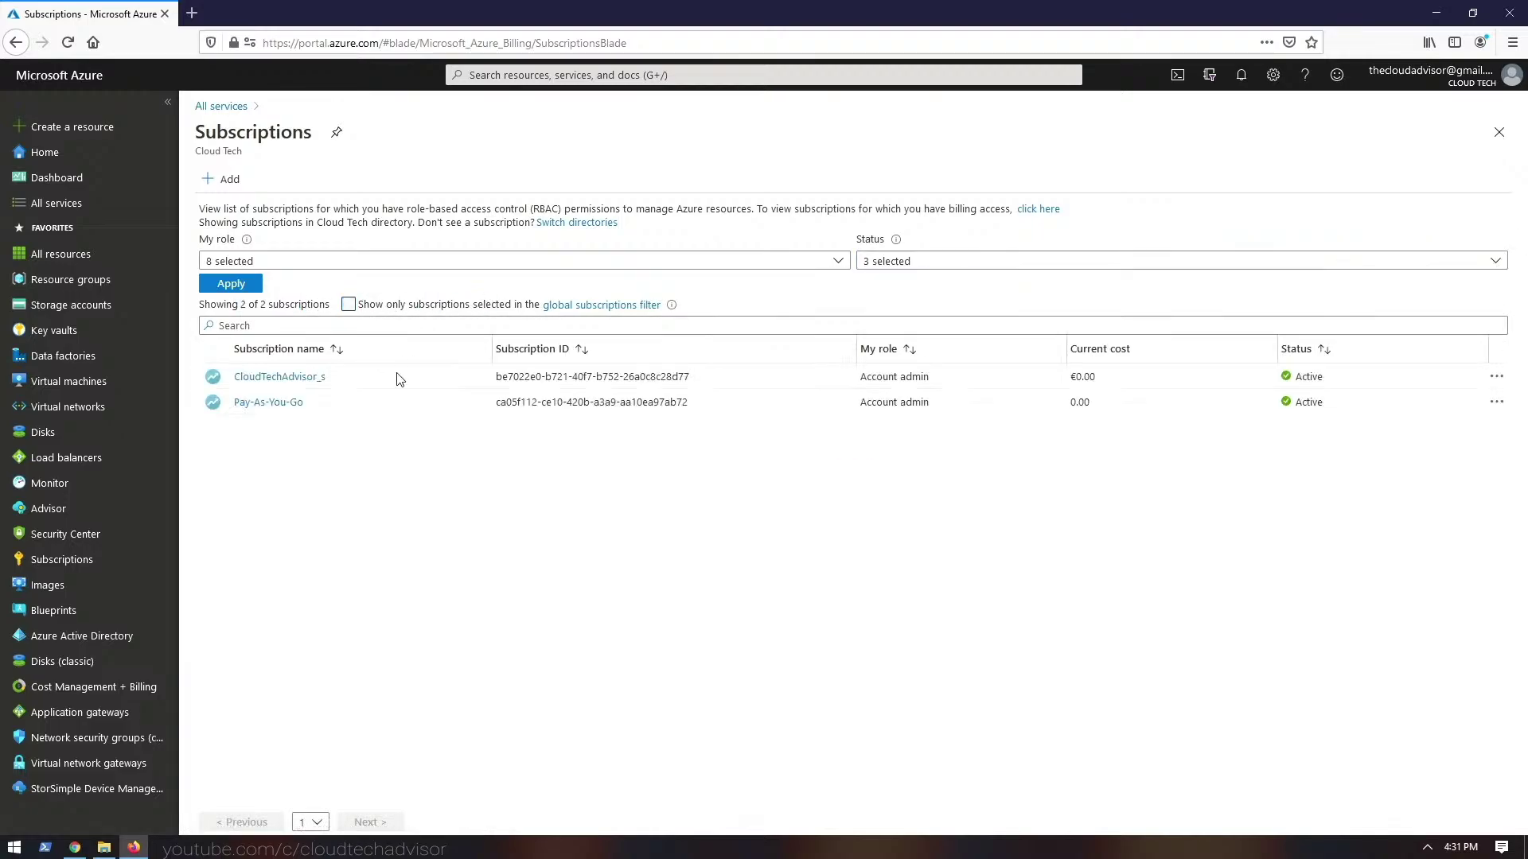
{"action": "left_click", "coordinate": [348, 305]}
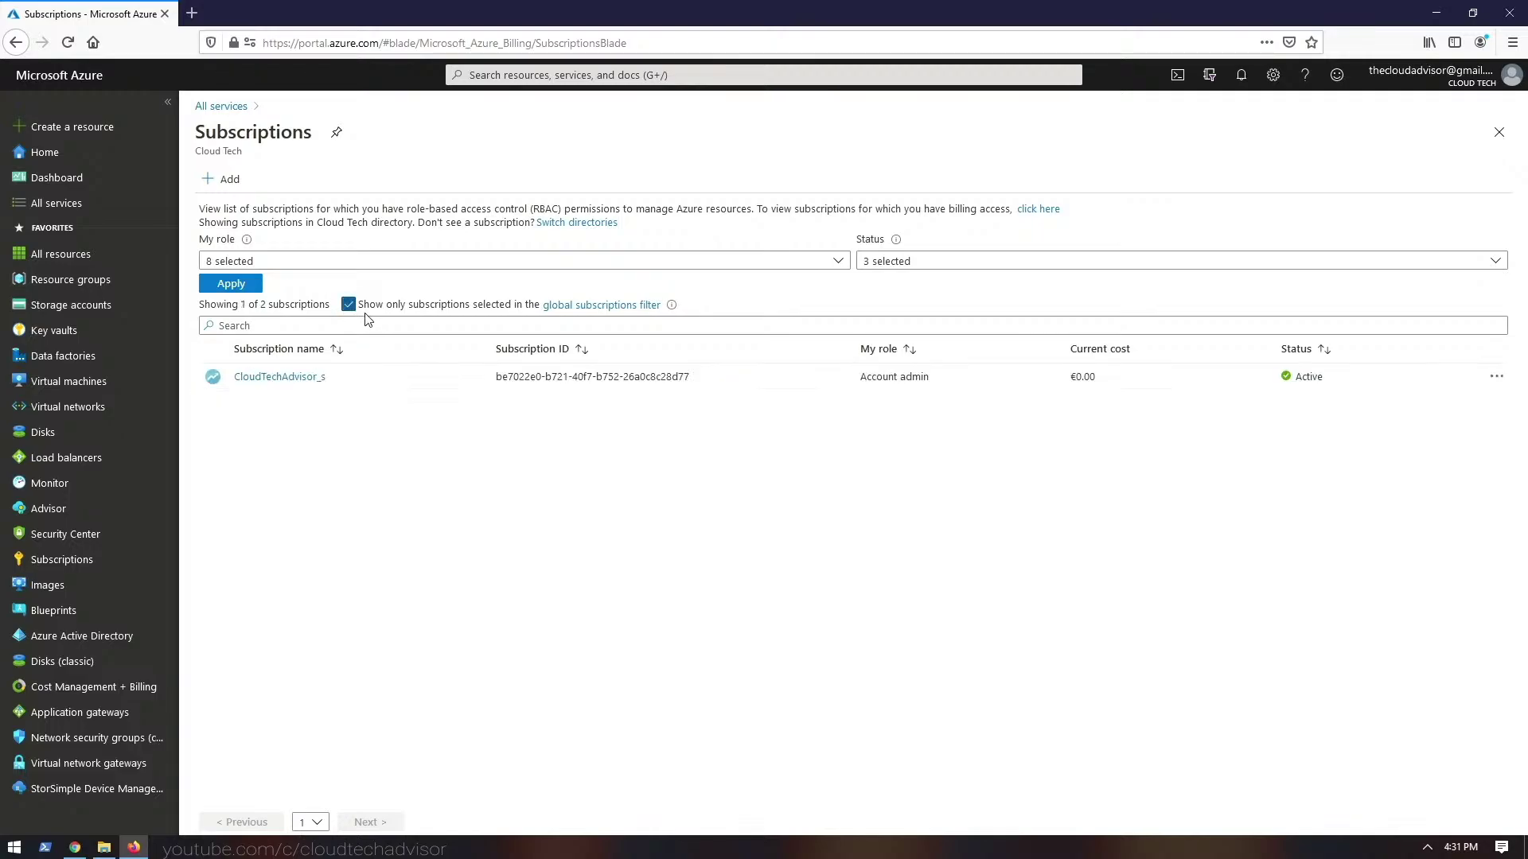
- Include Pay-As-You-Go in the default subscription filter
{"action": "left_click", "coordinate": [589, 307]}
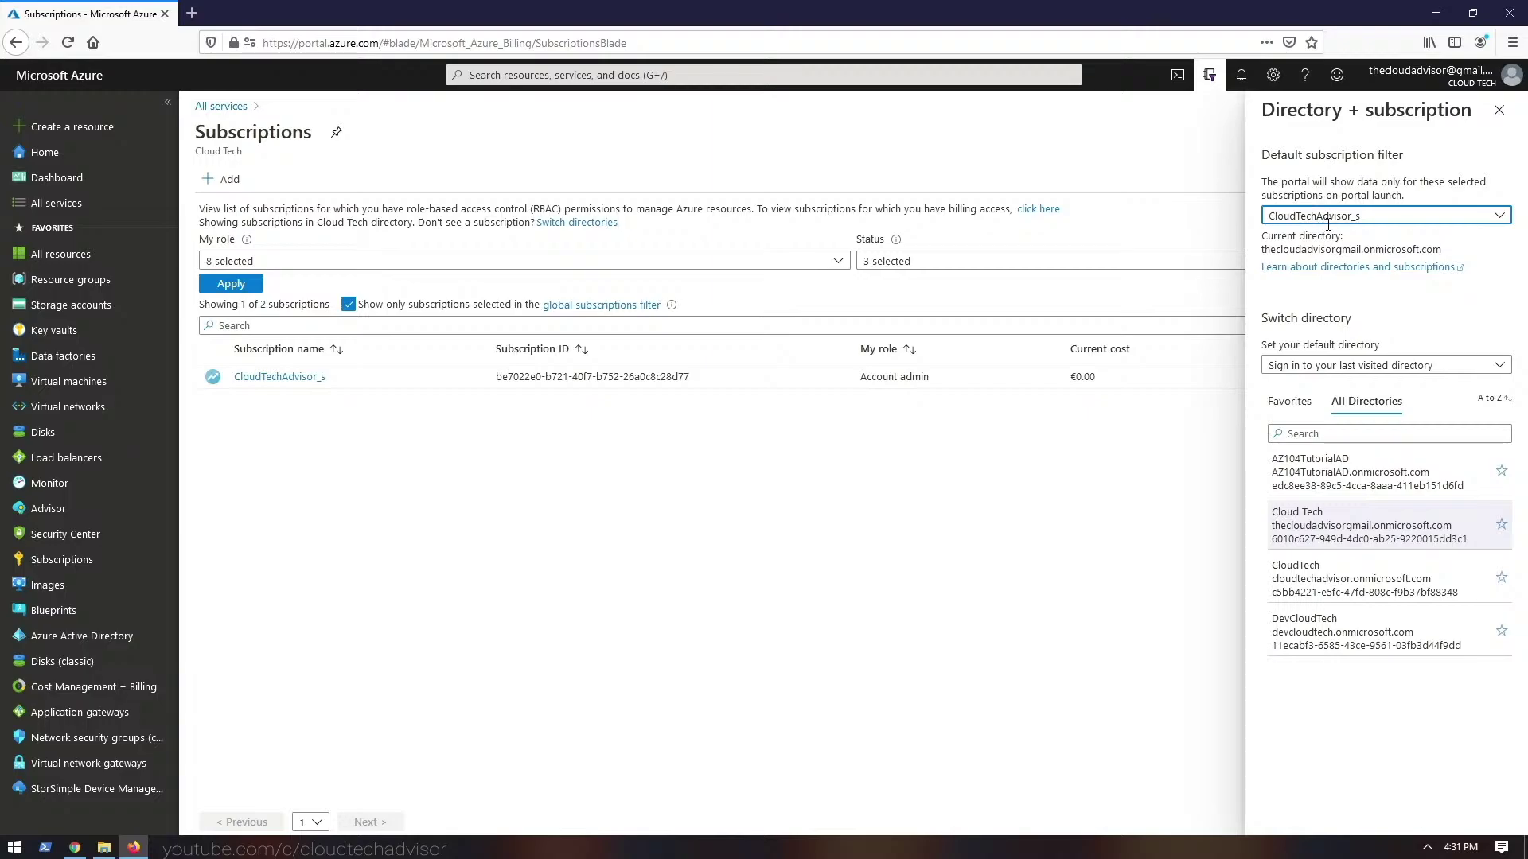
{"action": "left_click", "coordinate": [1325, 217]}
{"action": "left_click", "coordinate": [1327, 218]}
{"action": "left_click", "coordinate": [1329, 219]}
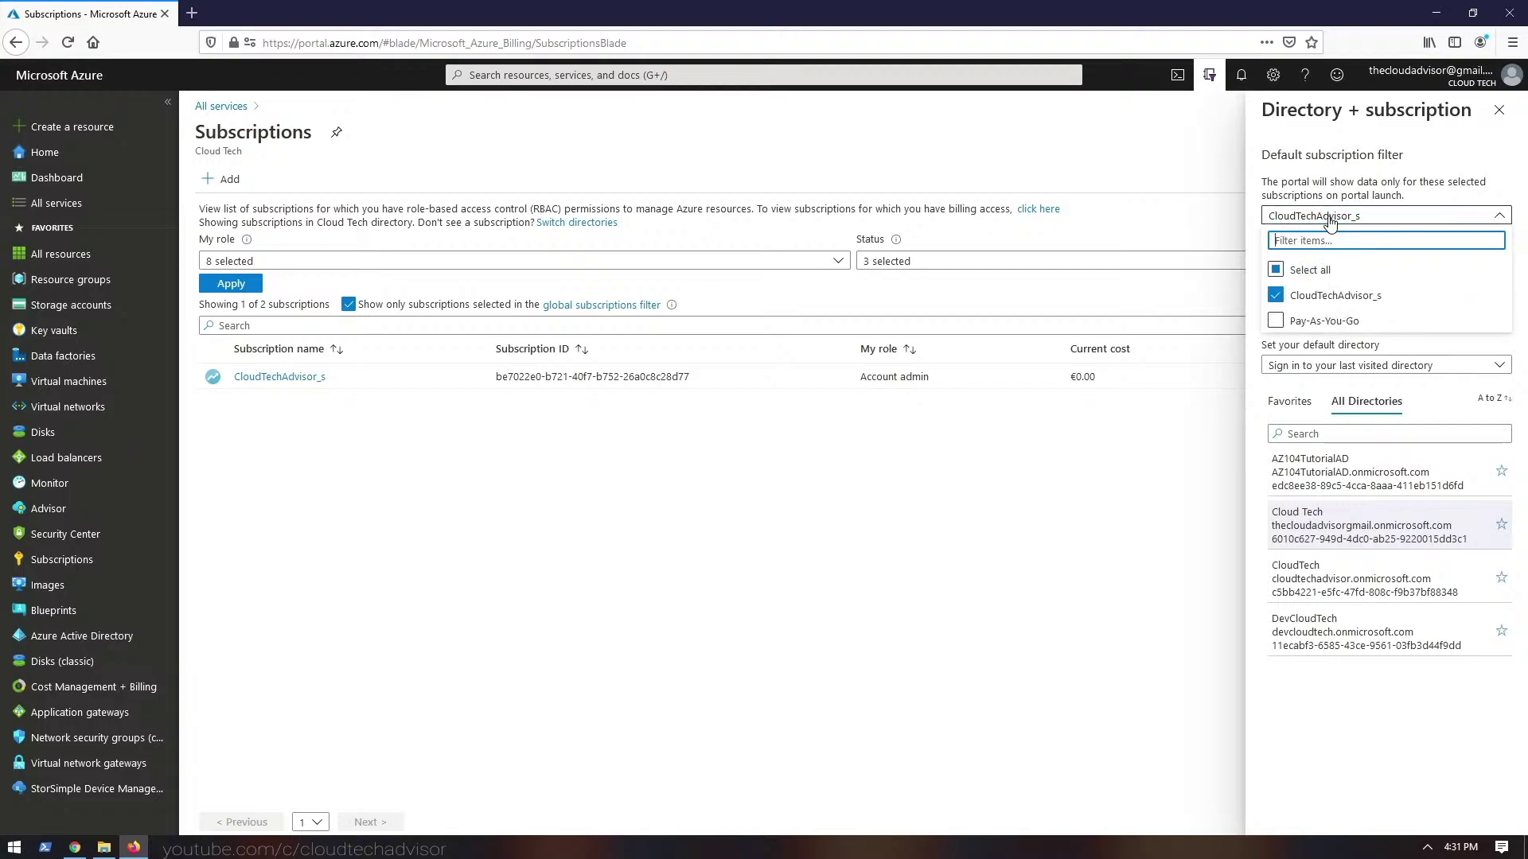
{"action": "left_click", "coordinate": [1275, 320]}
{"action": "left_click", "coordinate": [998, 487]}
{"action": "left_click", "coordinate": [775, 528]}
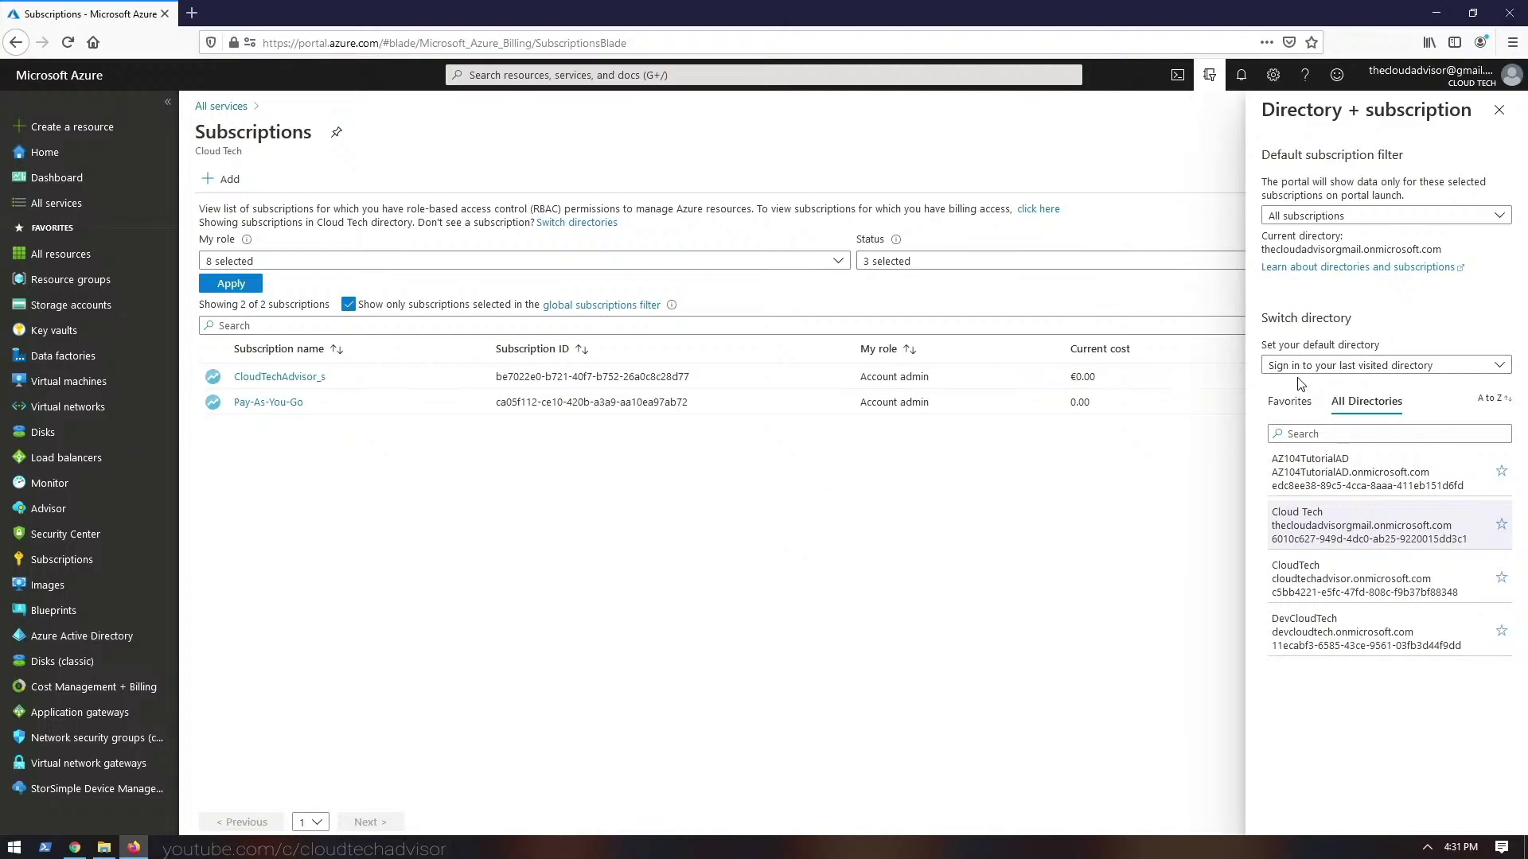
- Exclude Pay-As-You-Go from the default filter again and open the CloudTechAdvisor_s subscription
{"action": "left_click", "coordinate": [1314, 222]}
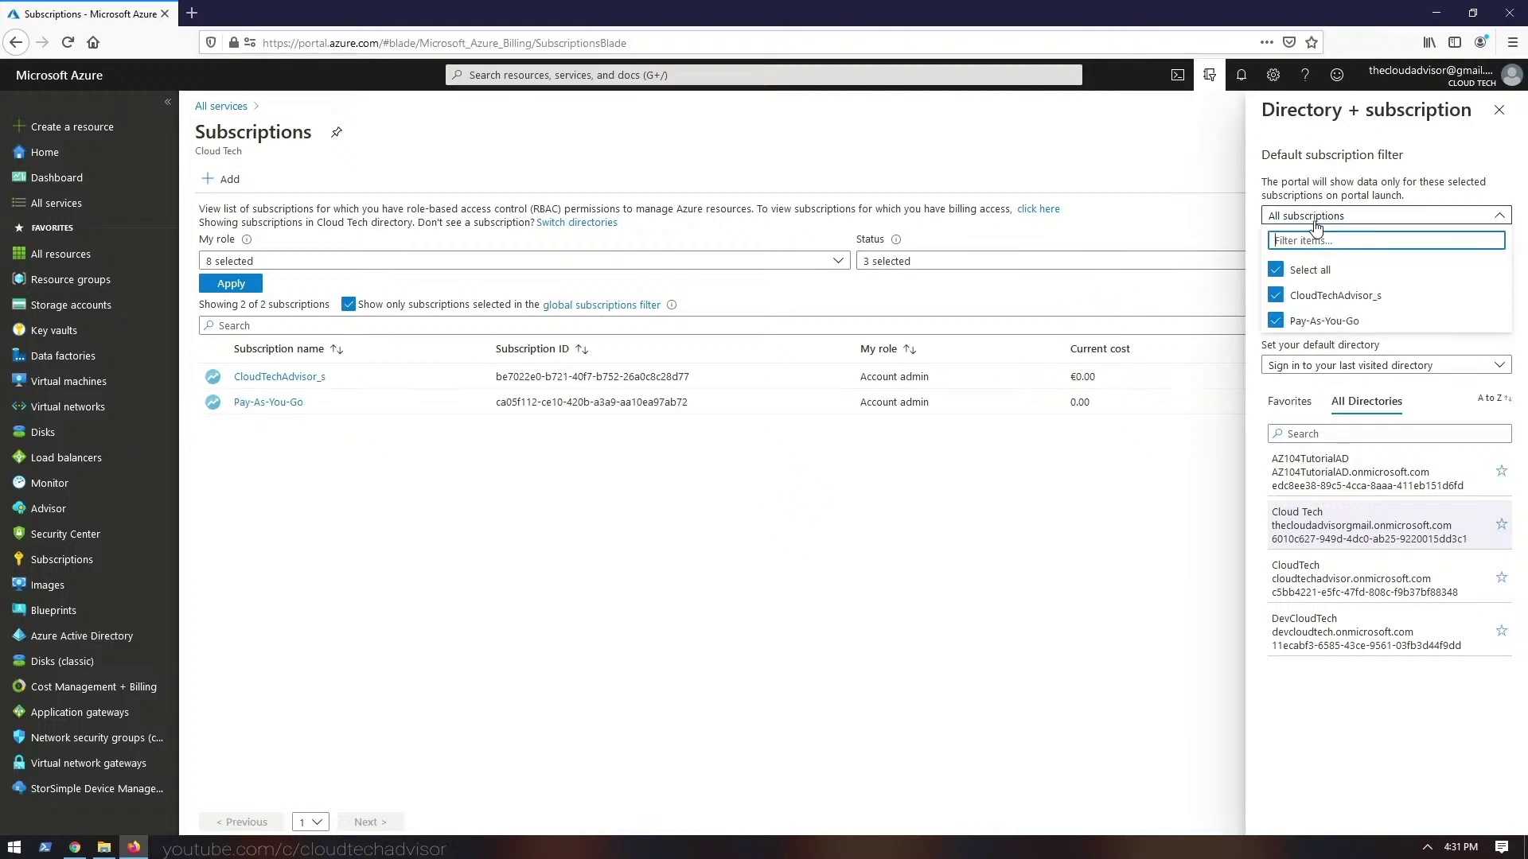
{"action": "left_click", "coordinate": [1275, 320]}
{"action": "left_click", "coordinate": [1045, 514]}
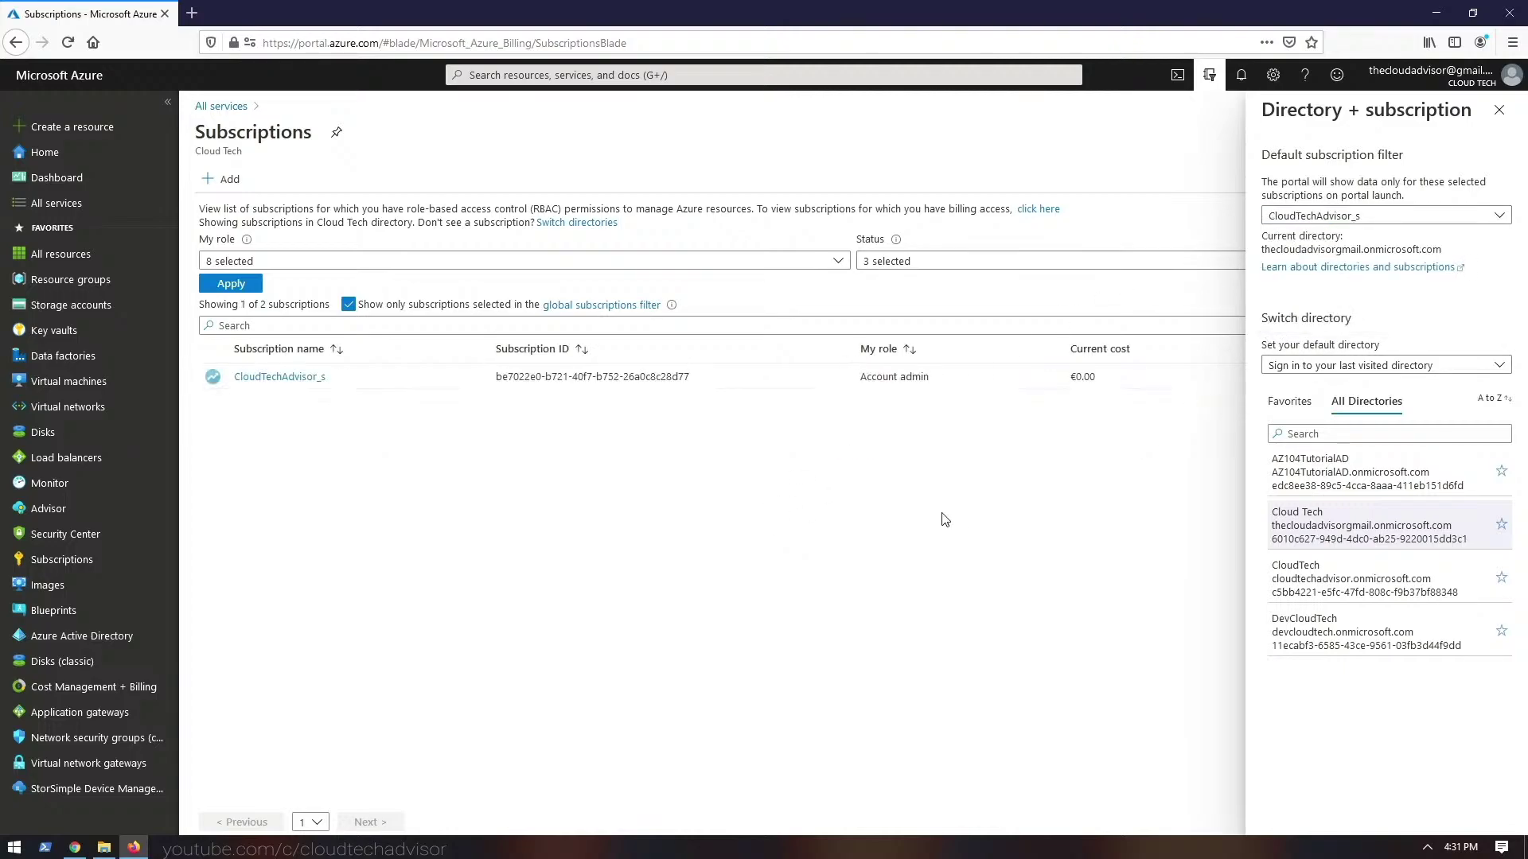
{"action": "left_click", "coordinate": [1499, 109]}
{"action": "left_click", "coordinate": [280, 377]}
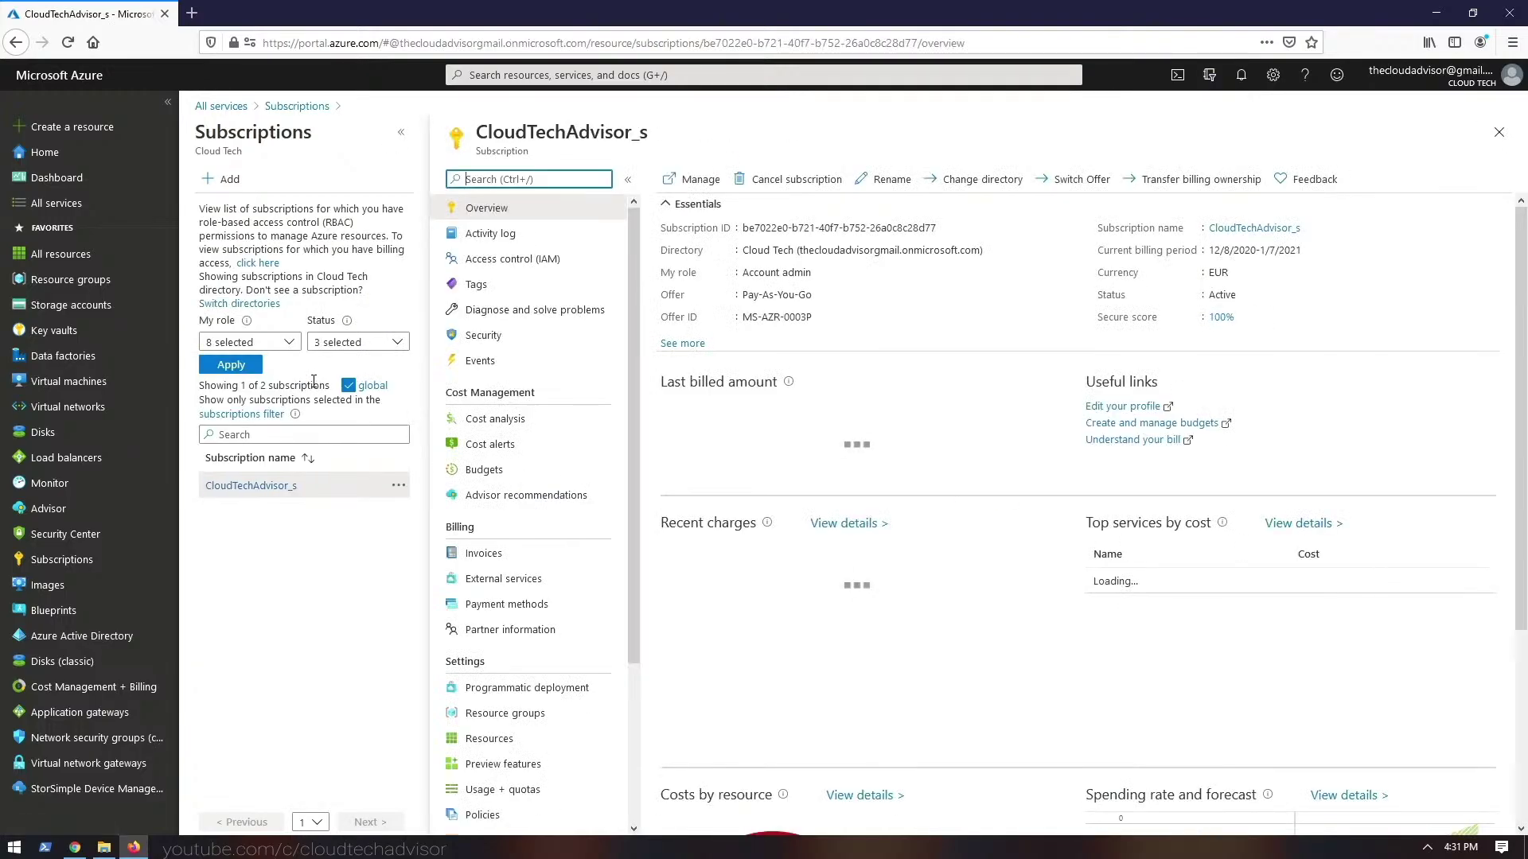
- Review the widened overview: secure score, Pay-As-You-Go offer and last billed amount
{"action": "left_click", "coordinate": [401, 132]}
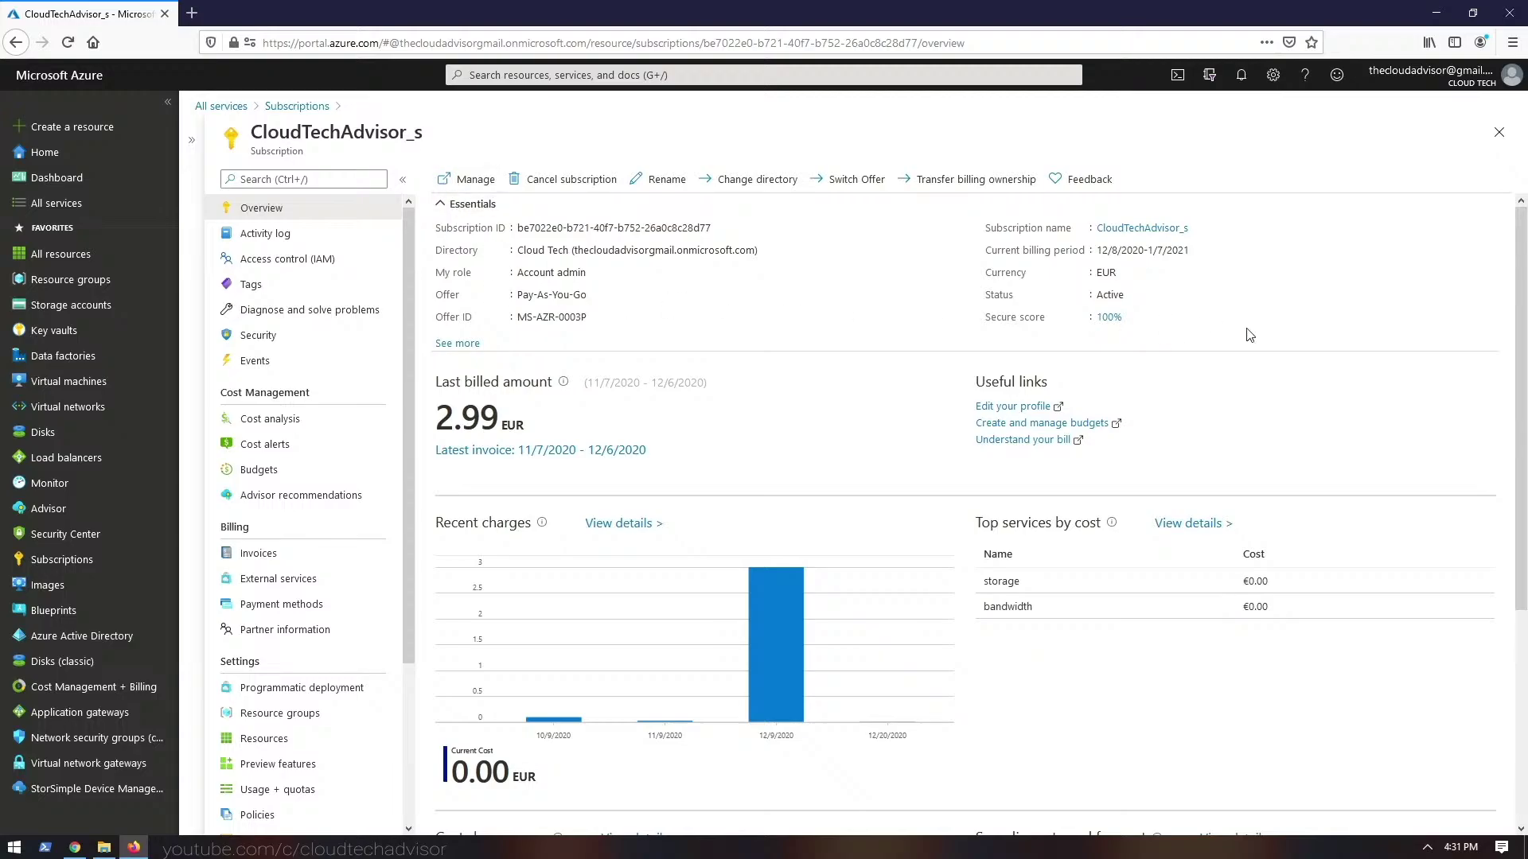
{"action": "left_click_drag", "start_coordinate": [1071, 318], "coordinate": [1002, 320]}
{"action": "left_click_drag", "start_coordinate": [595, 295], "coordinate": [427, 307]}
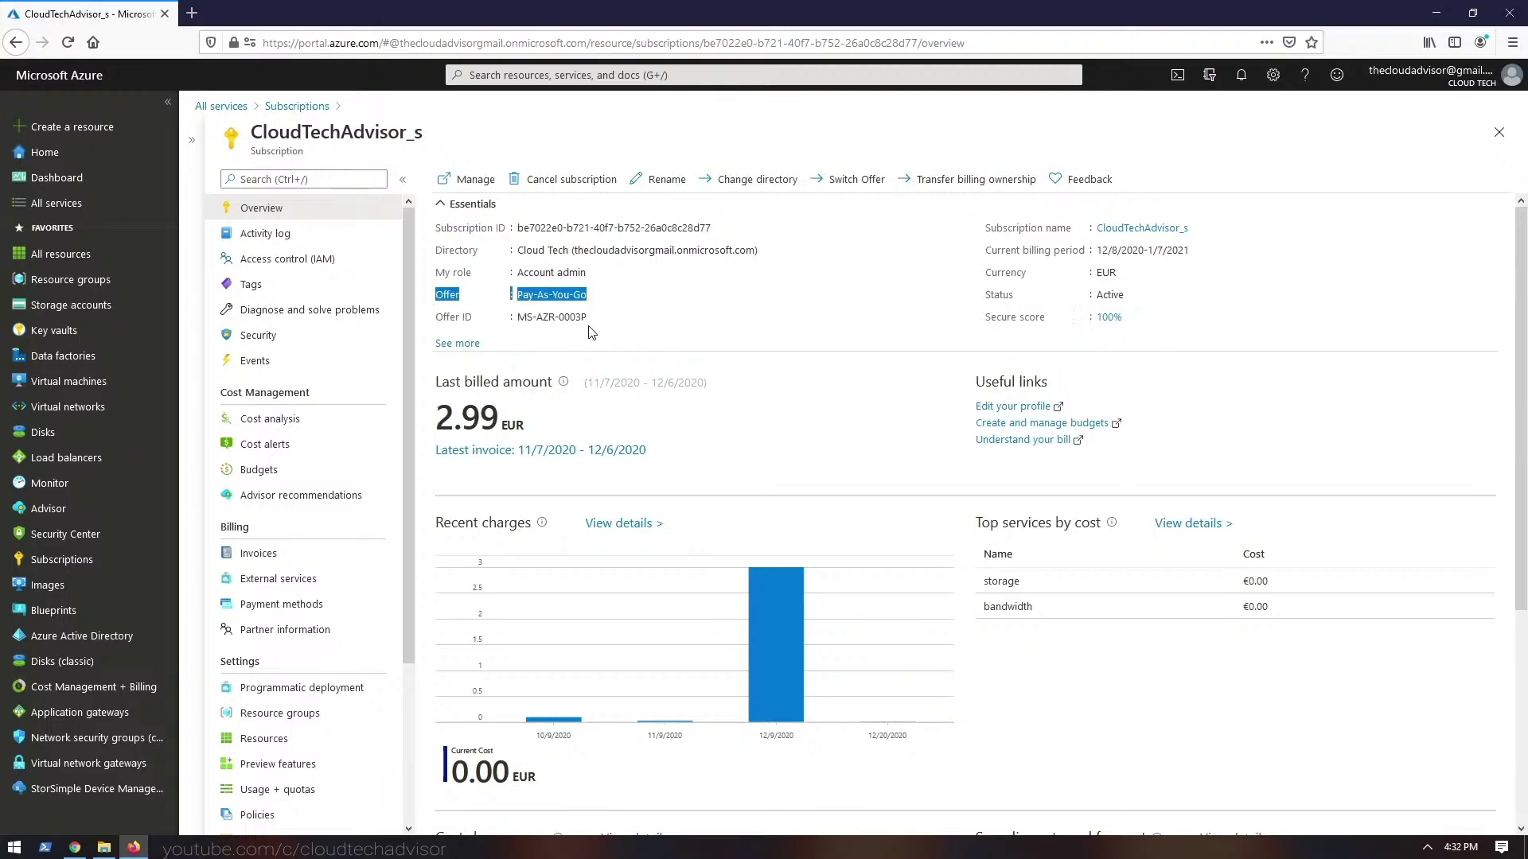
{"action": "left_click", "coordinate": [660, 331]}
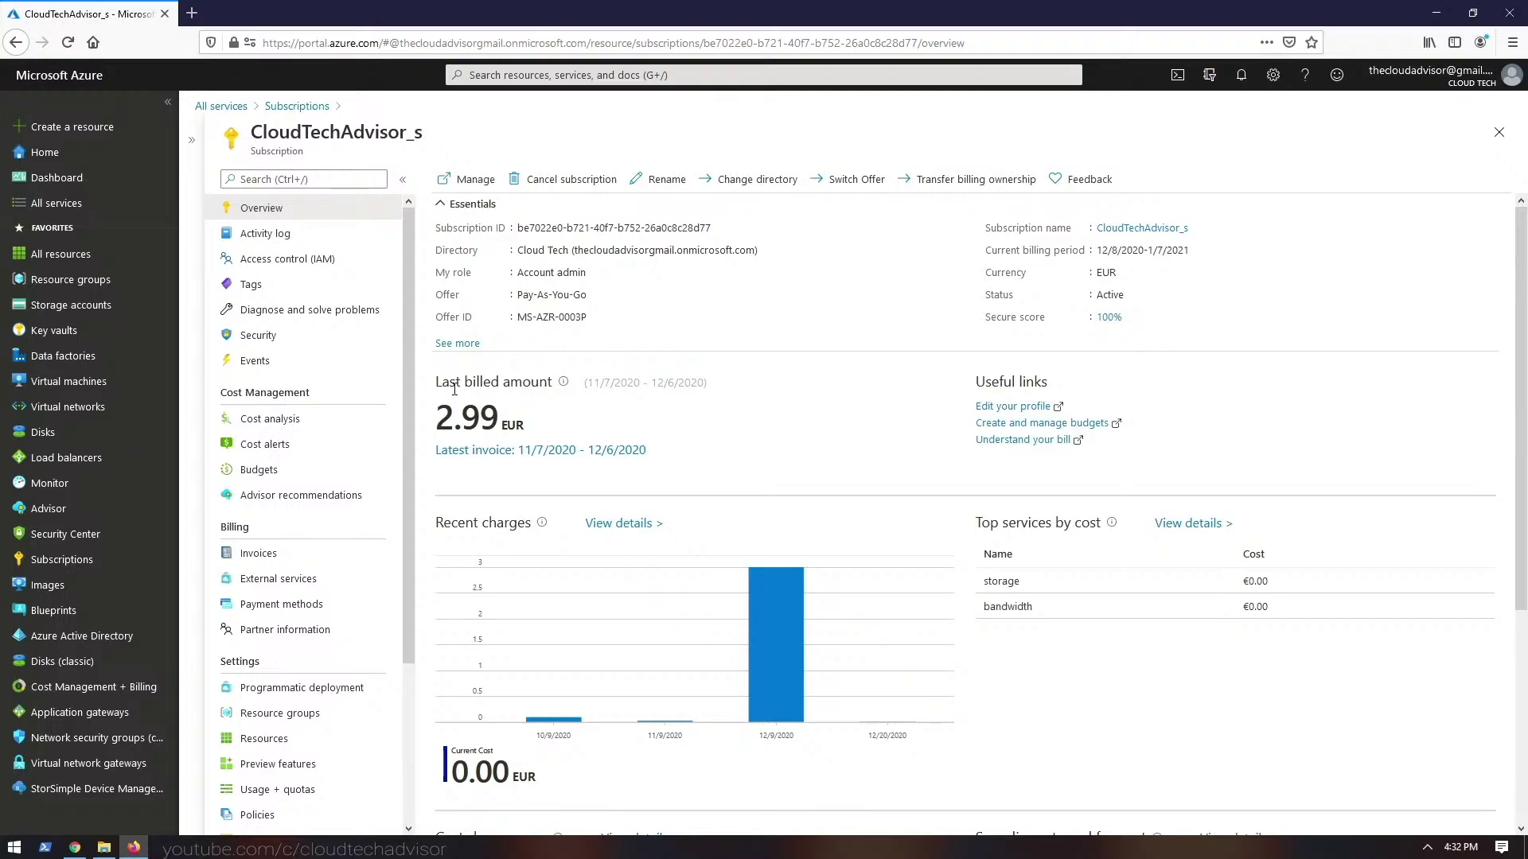
{"action": "left_click_drag", "start_coordinate": [476, 382], "coordinate": [540, 383]}
{"action": "scroll", "coordinate": [947, 545], "scroll_direction": "down", "scroll_amount": 3}
{"action": "scroll", "coordinate": [963, 557], "scroll_direction": "up", "scroll_amount": 3}
- View the subscription's cost analysis, then list its 74 resources
{"action": "left_click", "coordinate": [301, 428]}
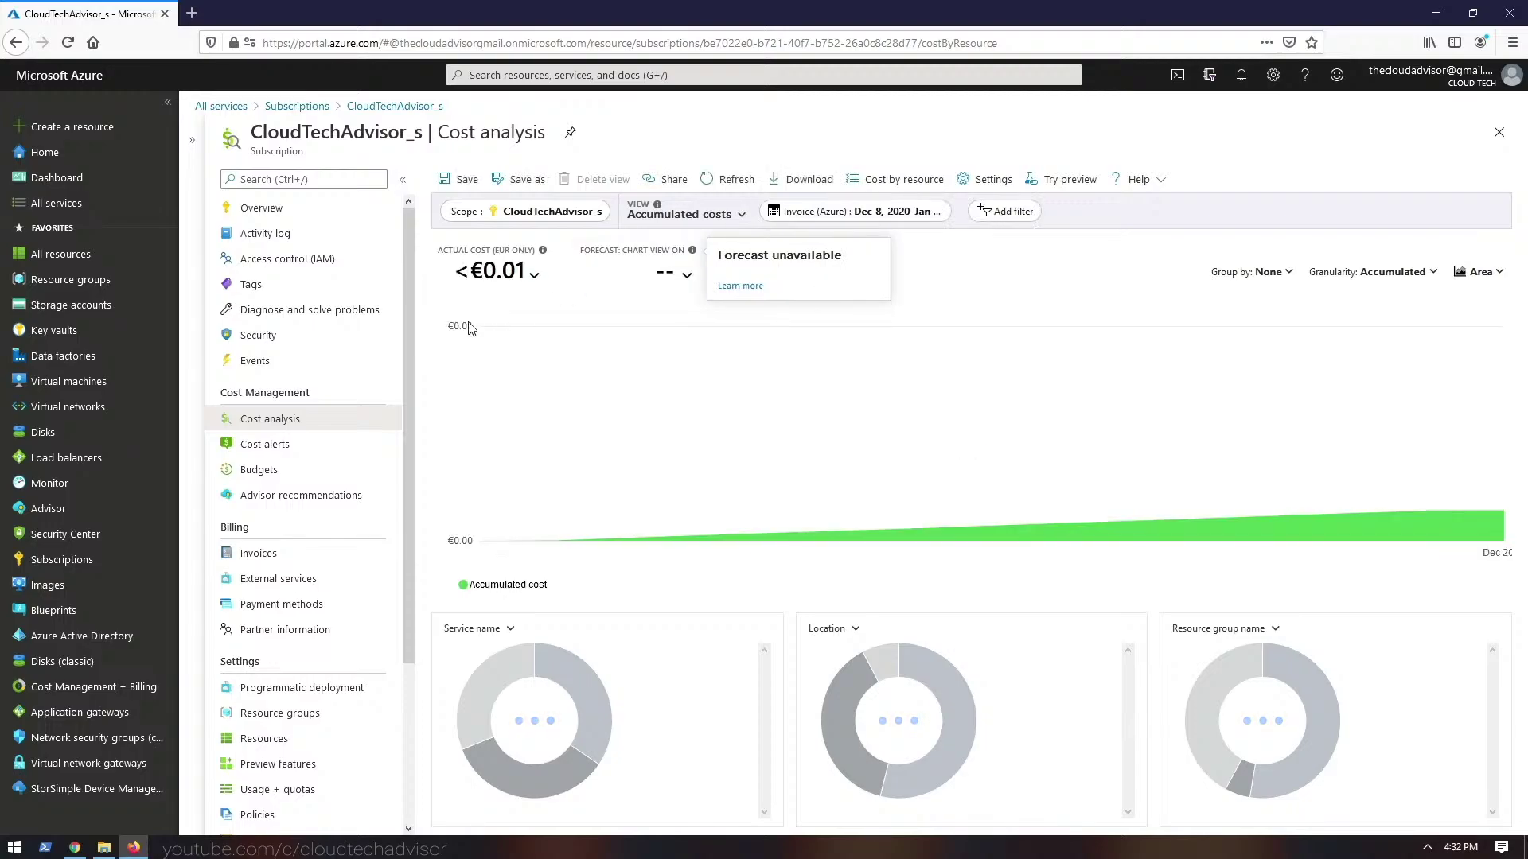
{"action": "double_click", "coordinate": [258, 531]}
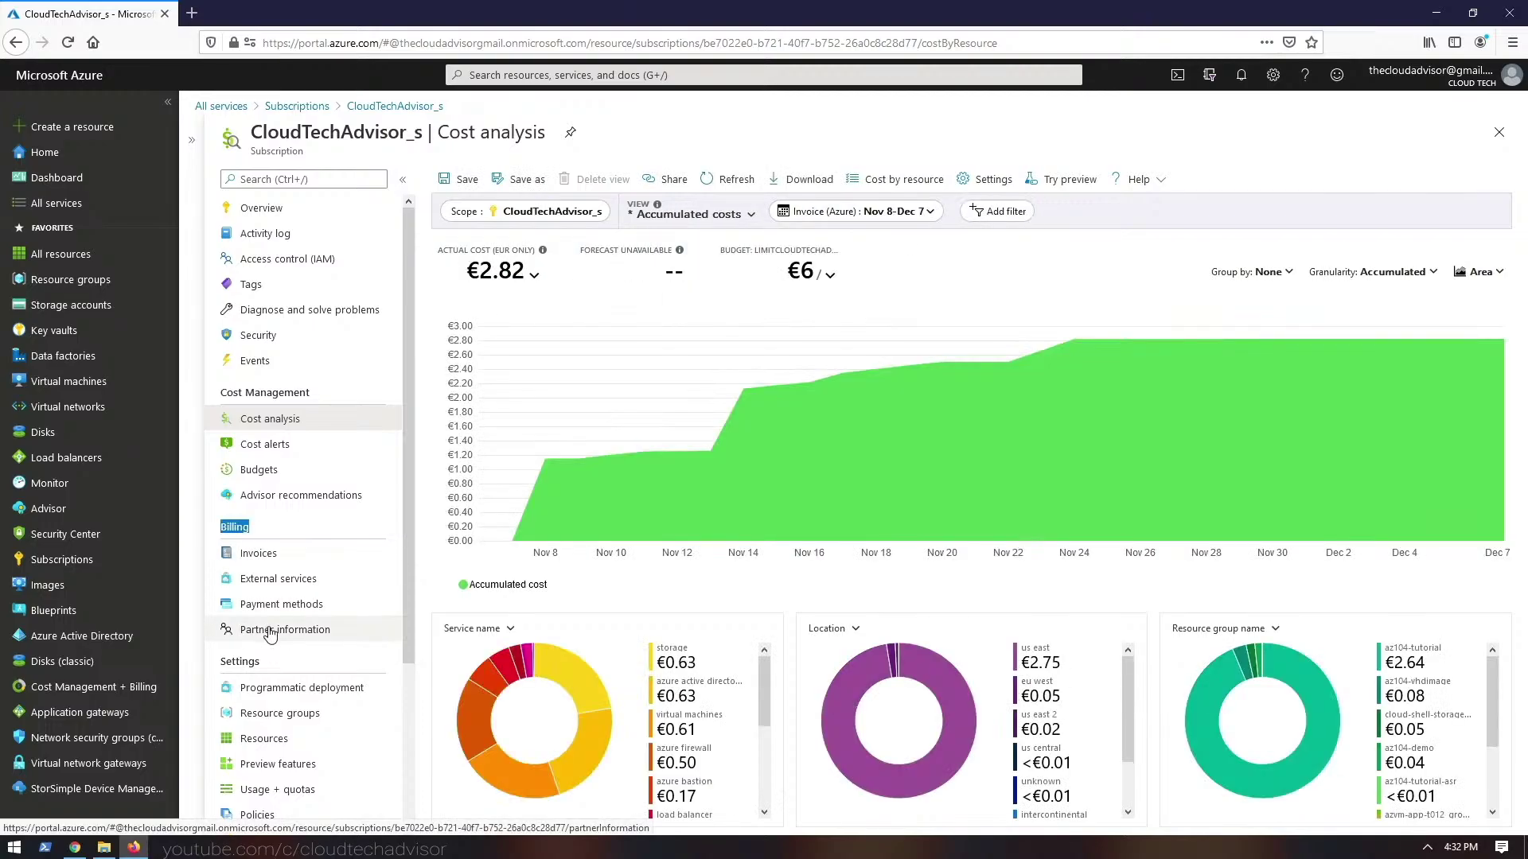
{"action": "scroll", "coordinate": [330, 573], "scroll_direction": "down", "scroll_amount": 3}
{"action": "left_click", "coordinate": [289, 533]}
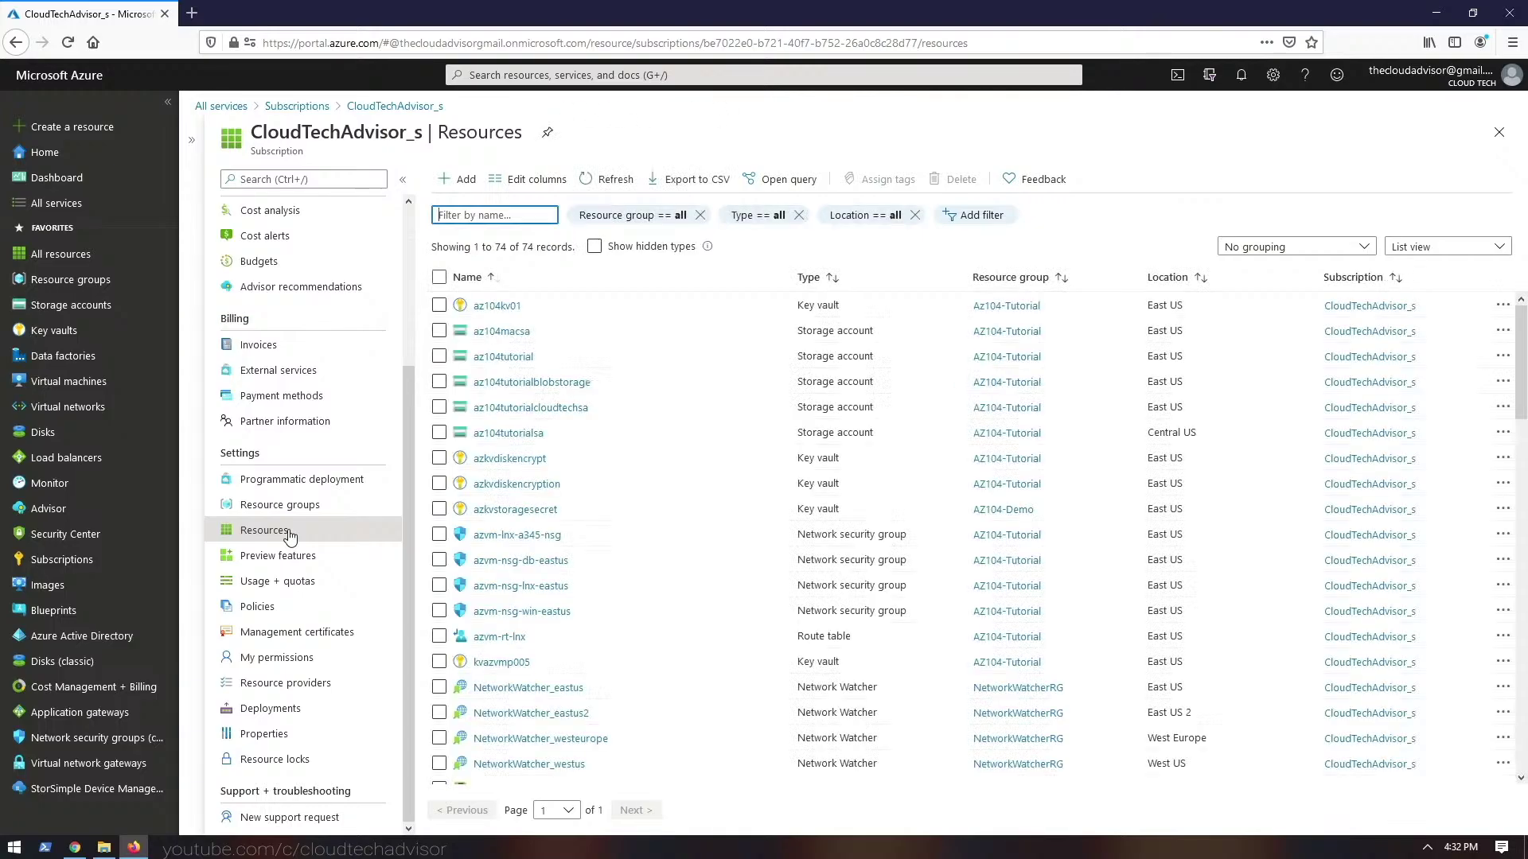
- Show Usage + quotas and scroll through the 4095 quota records
{"action": "left_click", "coordinate": [294, 583]}
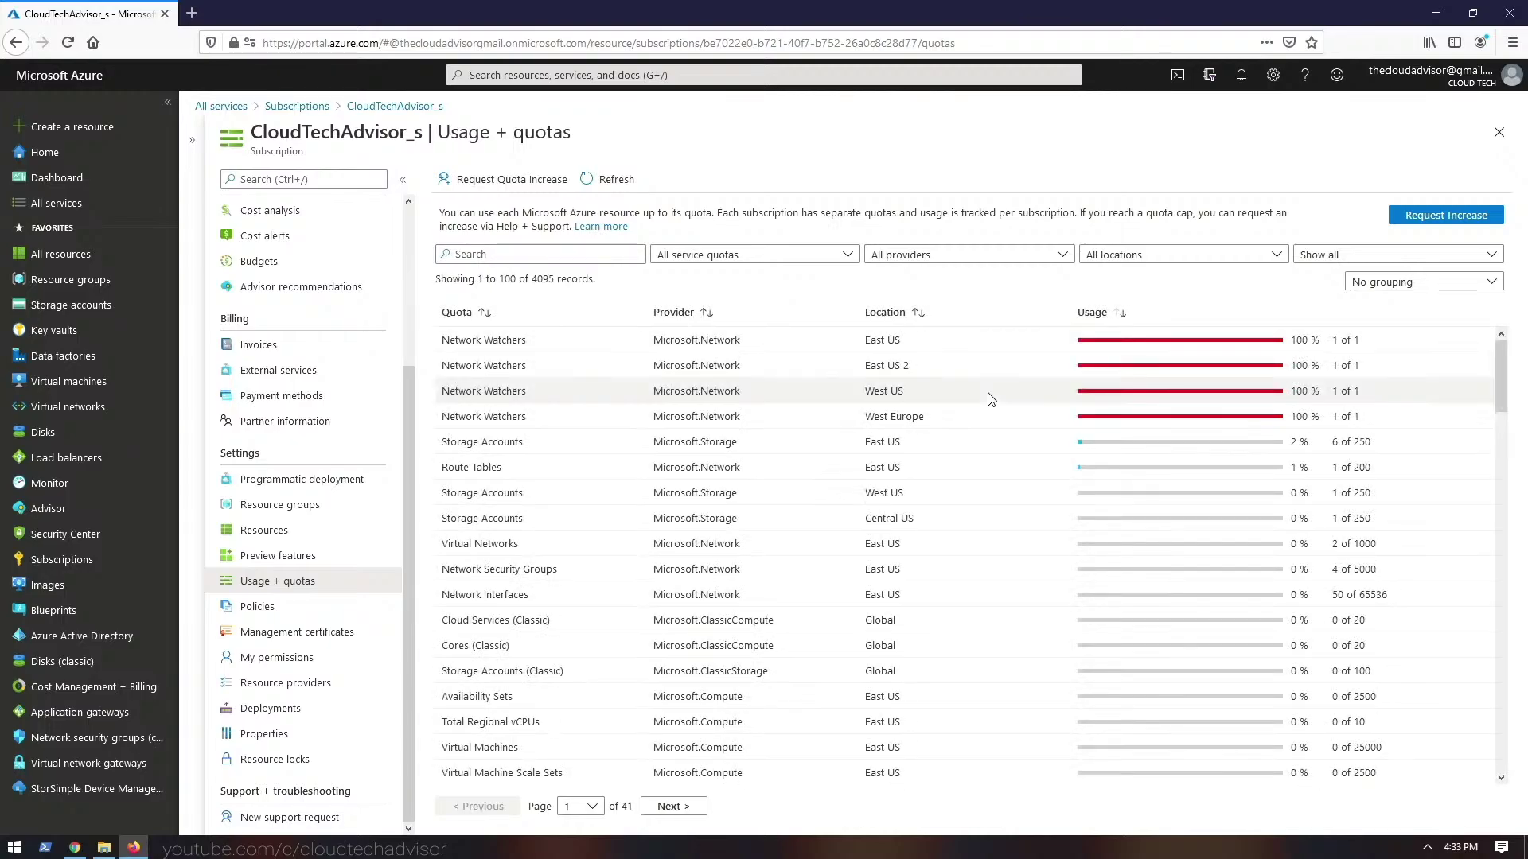
{"action": "scroll", "coordinate": [1265, 557], "scroll_direction": "down", "scroll_amount": 4}
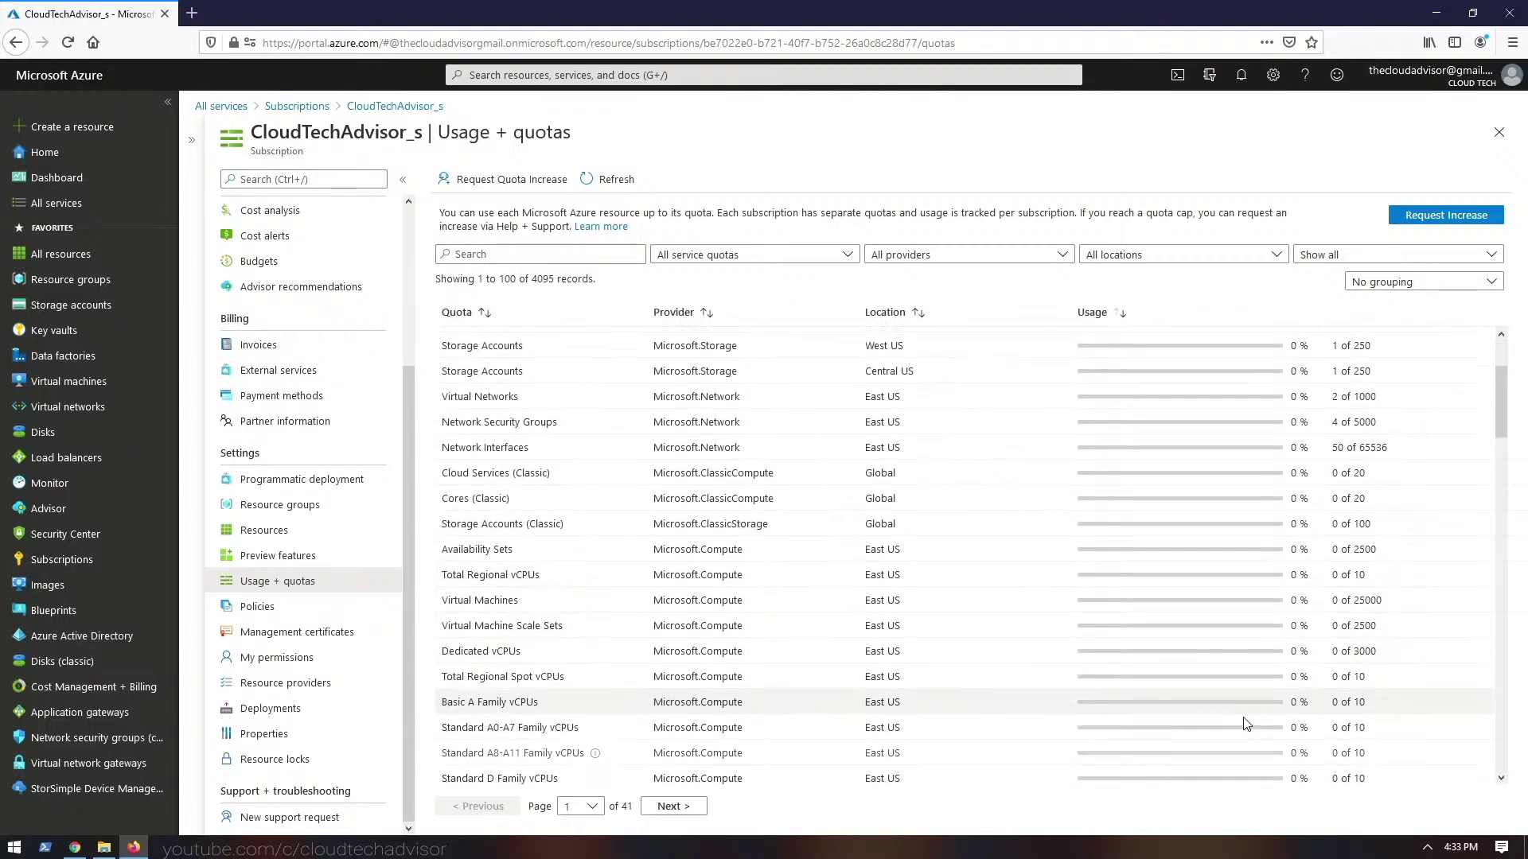
{"action": "scroll", "coordinate": [1218, 685], "scroll_direction": "up", "scroll_amount": 4}
{"action": "scroll", "coordinate": [1114, 613], "scroll_direction": "down", "scroll_amount": 2}
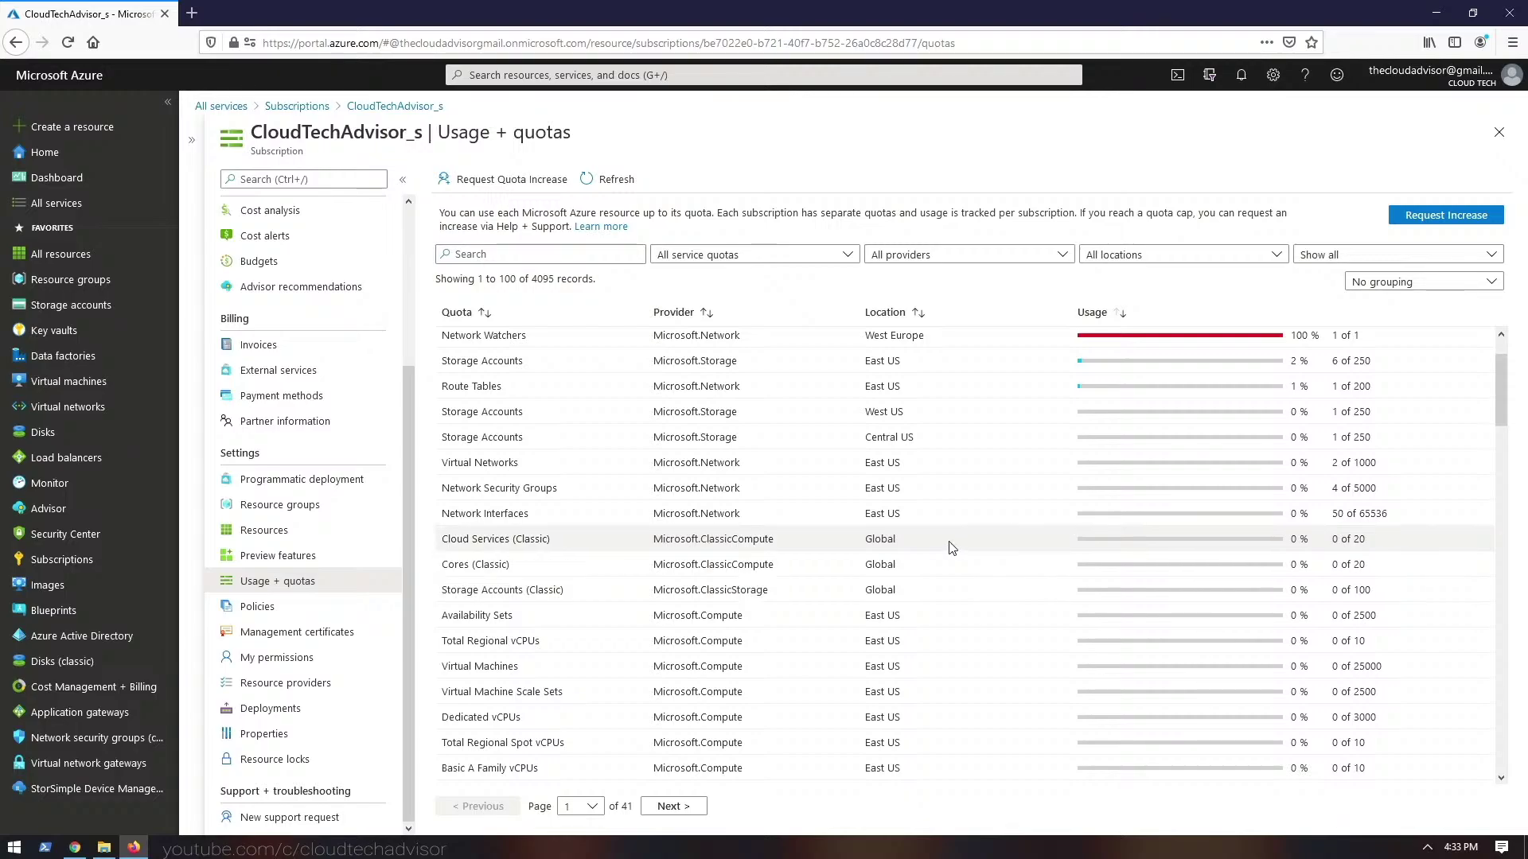